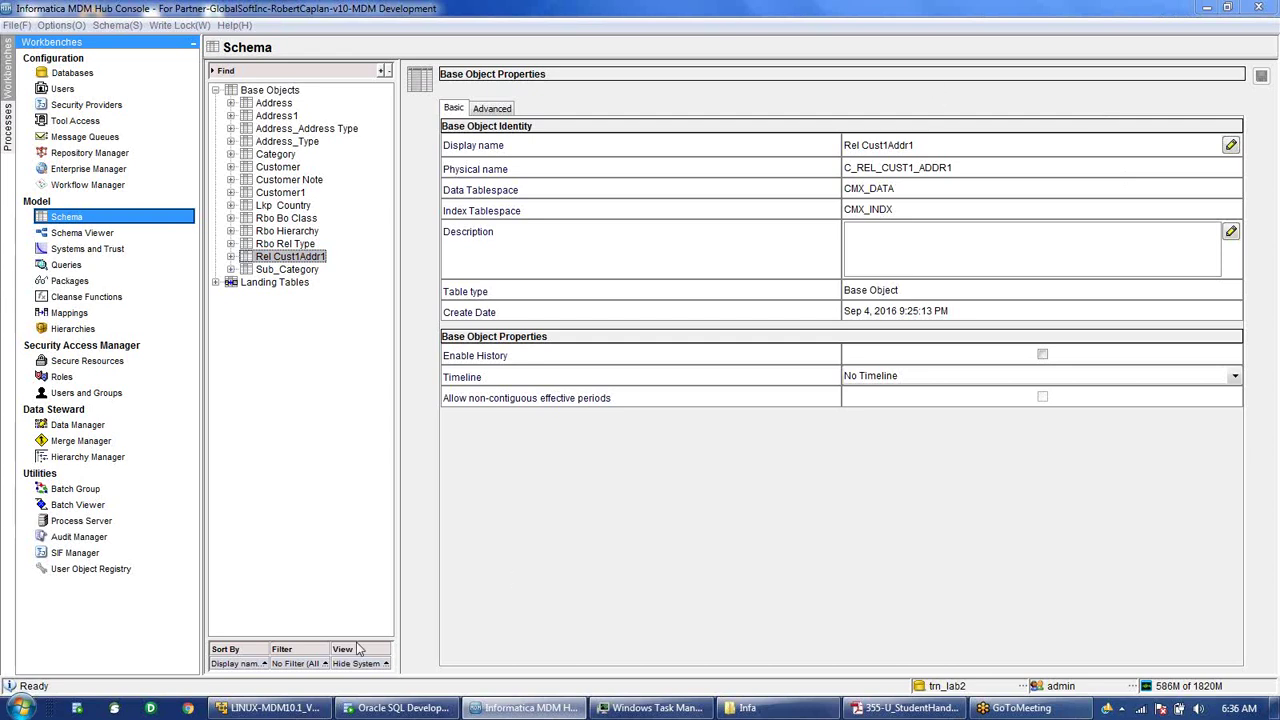
- Open Informatica_MDM_10.1_Cource_Content.xlsx in Excel and find the Hierarchy example table on the Senarios sheet
{"action": "left_click", "coordinate": [20, 710]}
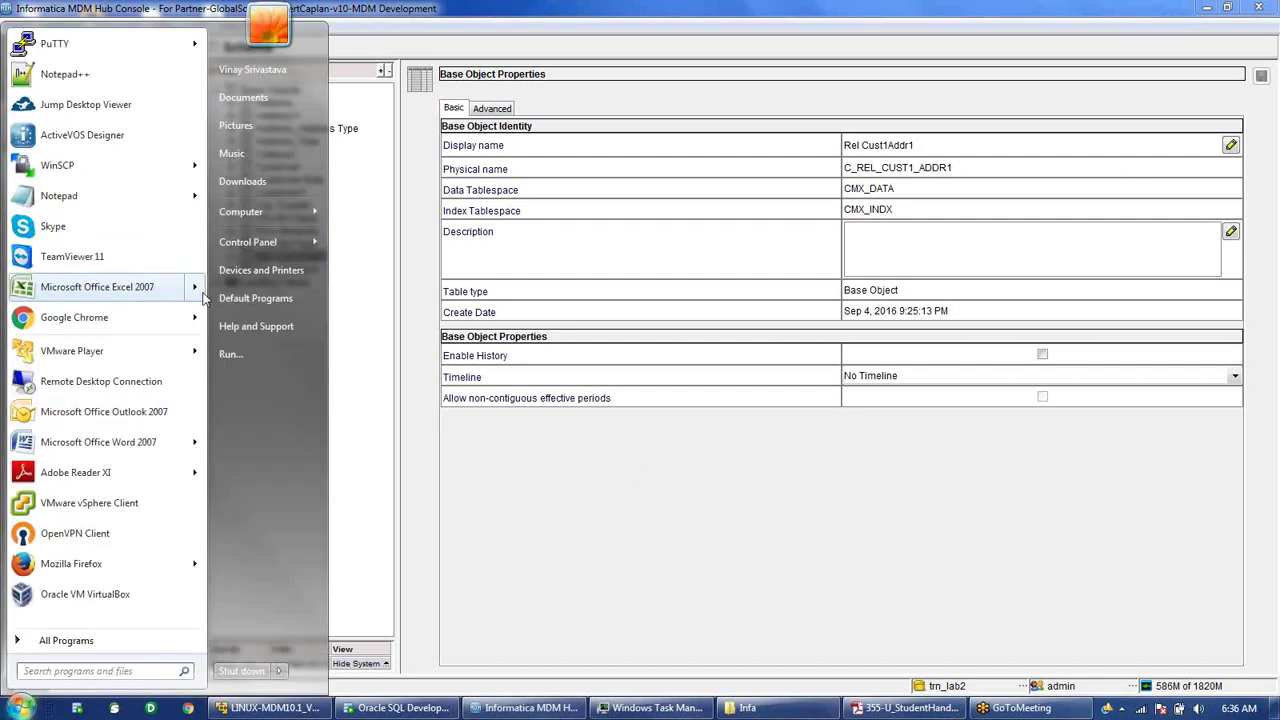
{"action": "mouse_move", "coordinate": [203, 298]}
{"action": "left_click", "coordinate": [668, 220]}
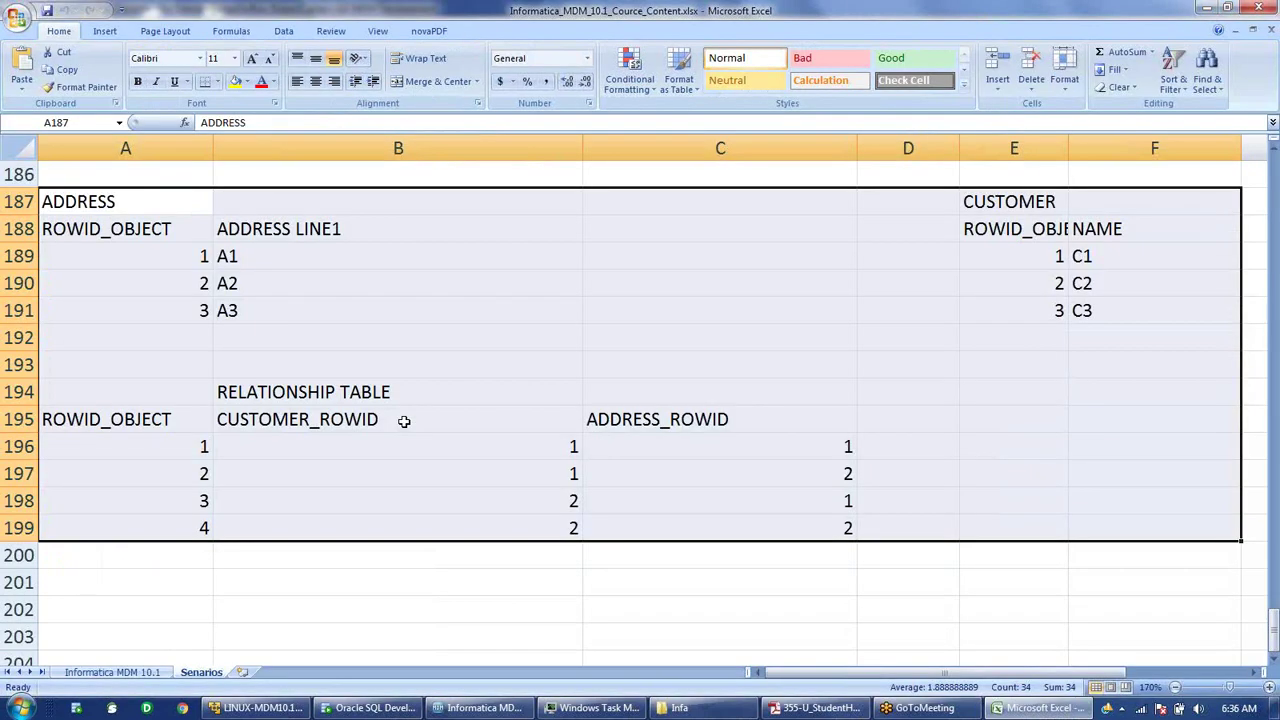
{"action": "left_click", "coordinate": [400, 555]}
{"action": "scroll", "coordinate": [395, 500], "scroll_direction": "up", "scroll_amount": 7}
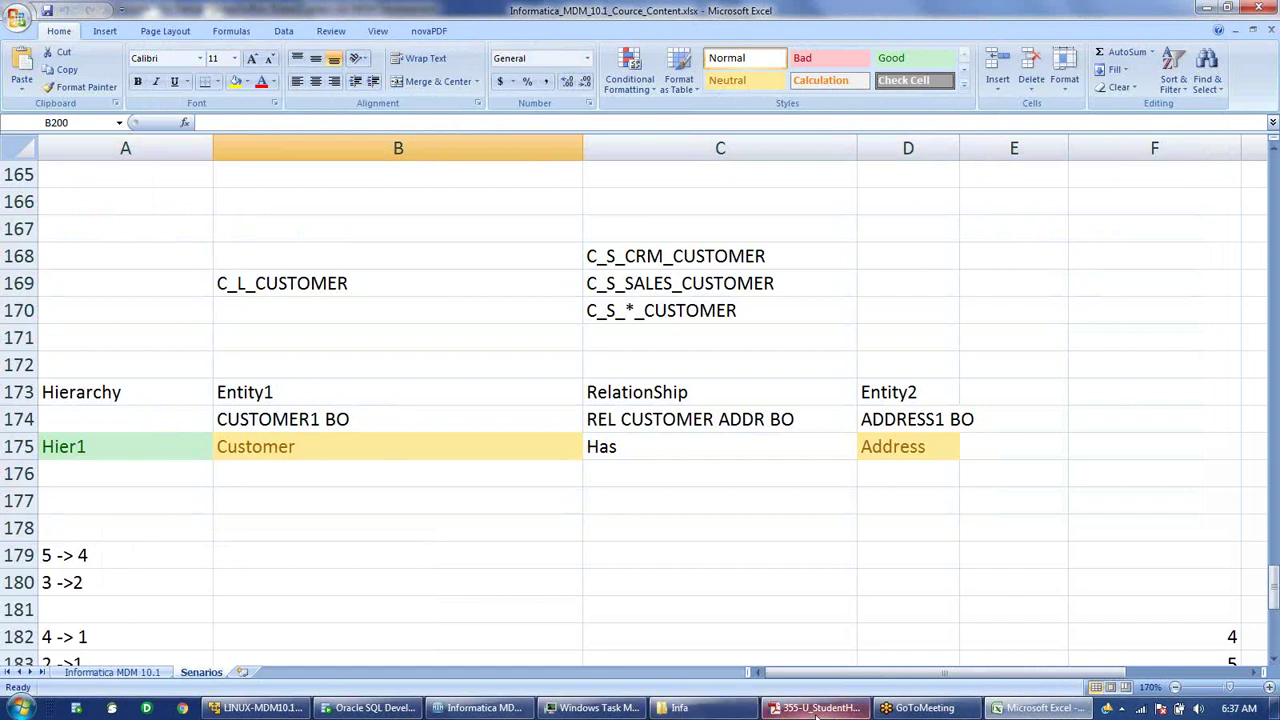
- Switch to the student handbook PDF in Adobe Reader and examine the Training Schema diagram on slide 24
{"action": "mouse_move", "coordinate": [815, 712]}
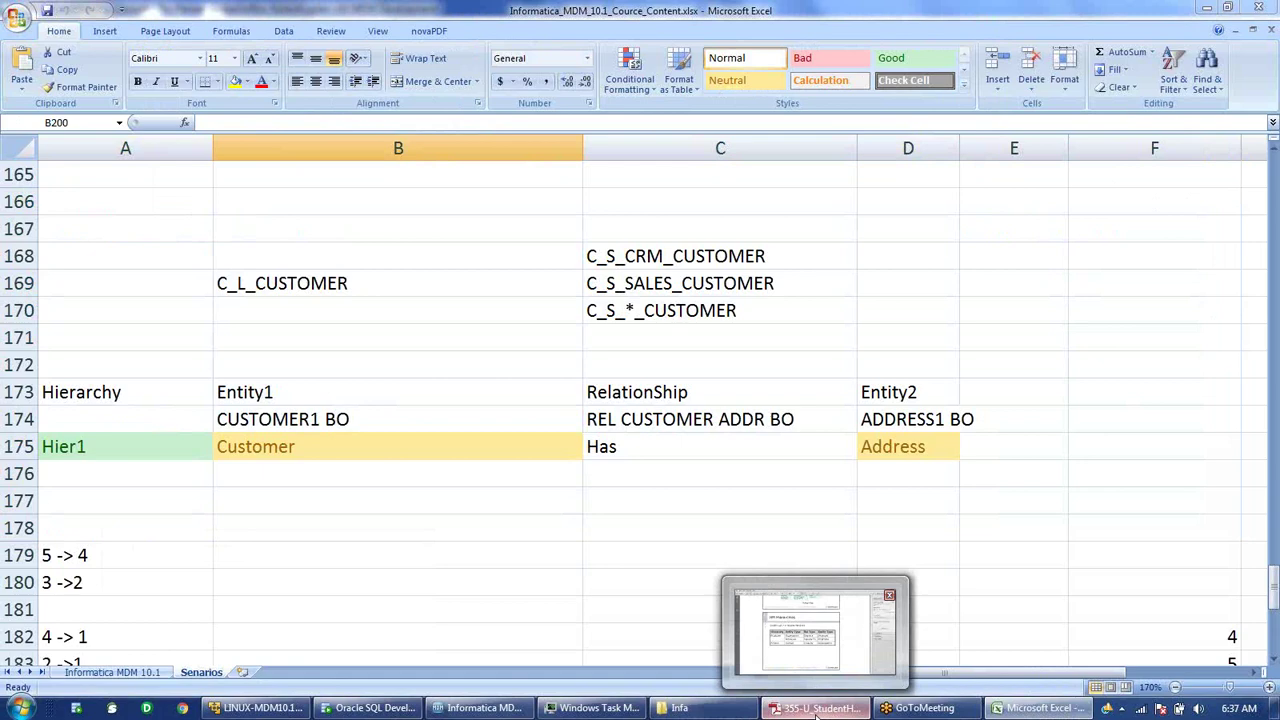
{"action": "left_click", "coordinate": [815, 708]}
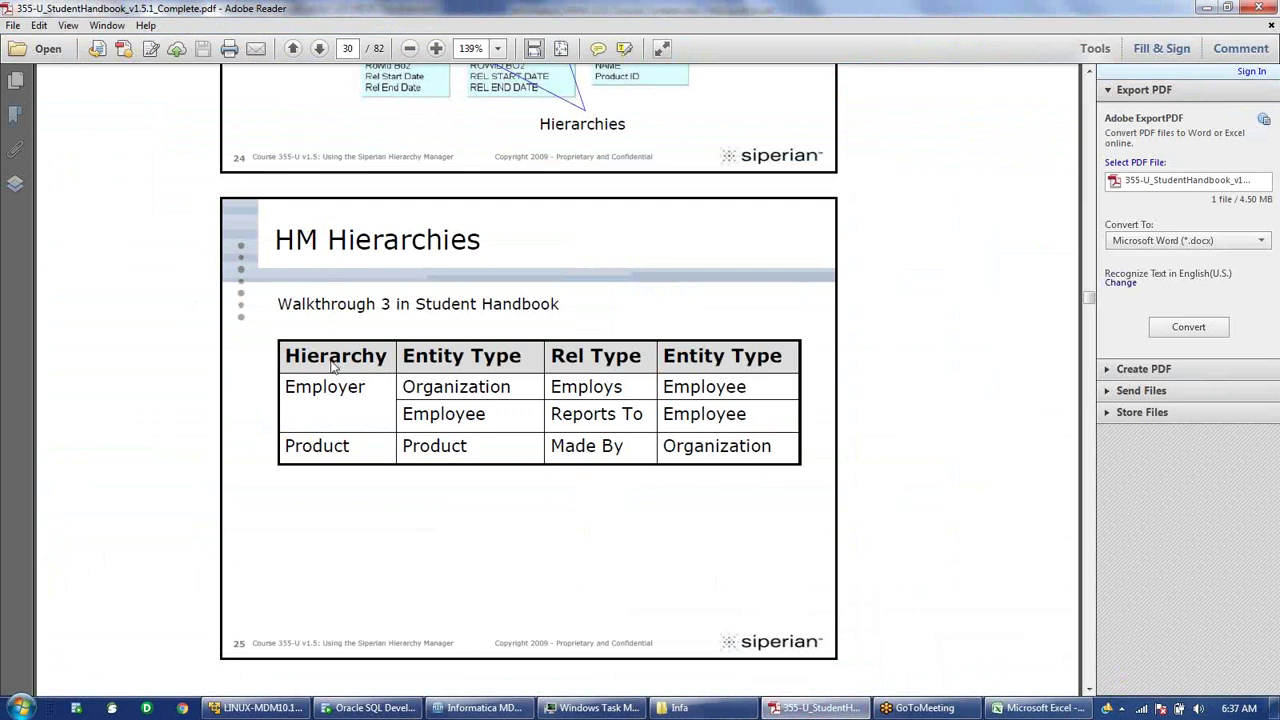
{"action": "scroll", "coordinate": [333, 366], "scroll_direction": "up", "scroll_amount": 1}
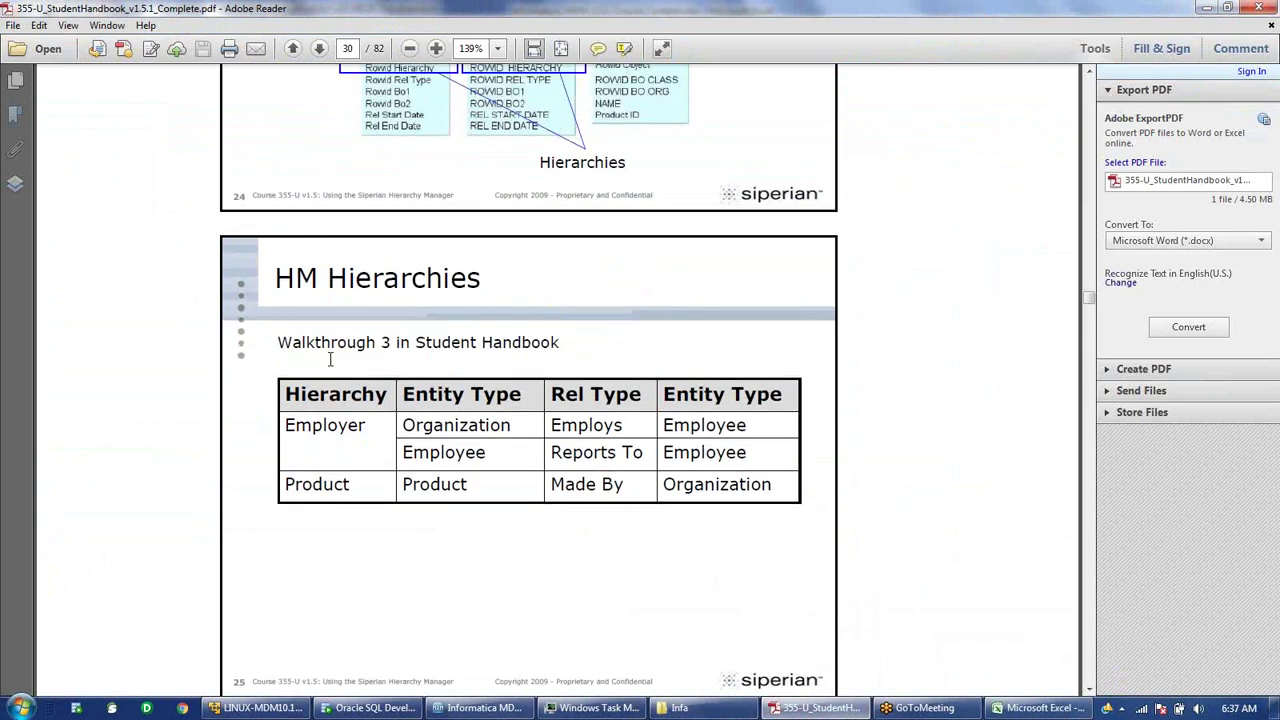
{"action": "scroll", "coordinate": [330, 362], "scroll_direction": "up", "scroll_amount": 3}
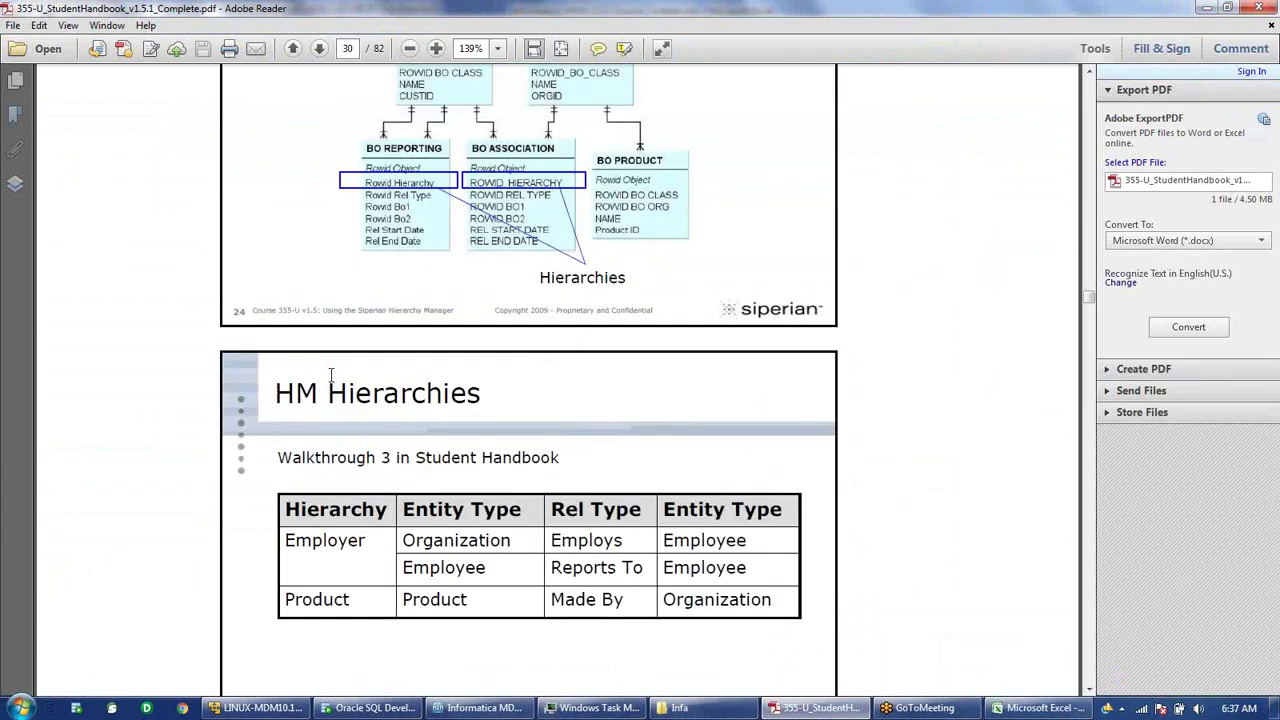
{"action": "scroll", "coordinate": [331, 375], "scroll_direction": "up", "scroll_amount": 4}
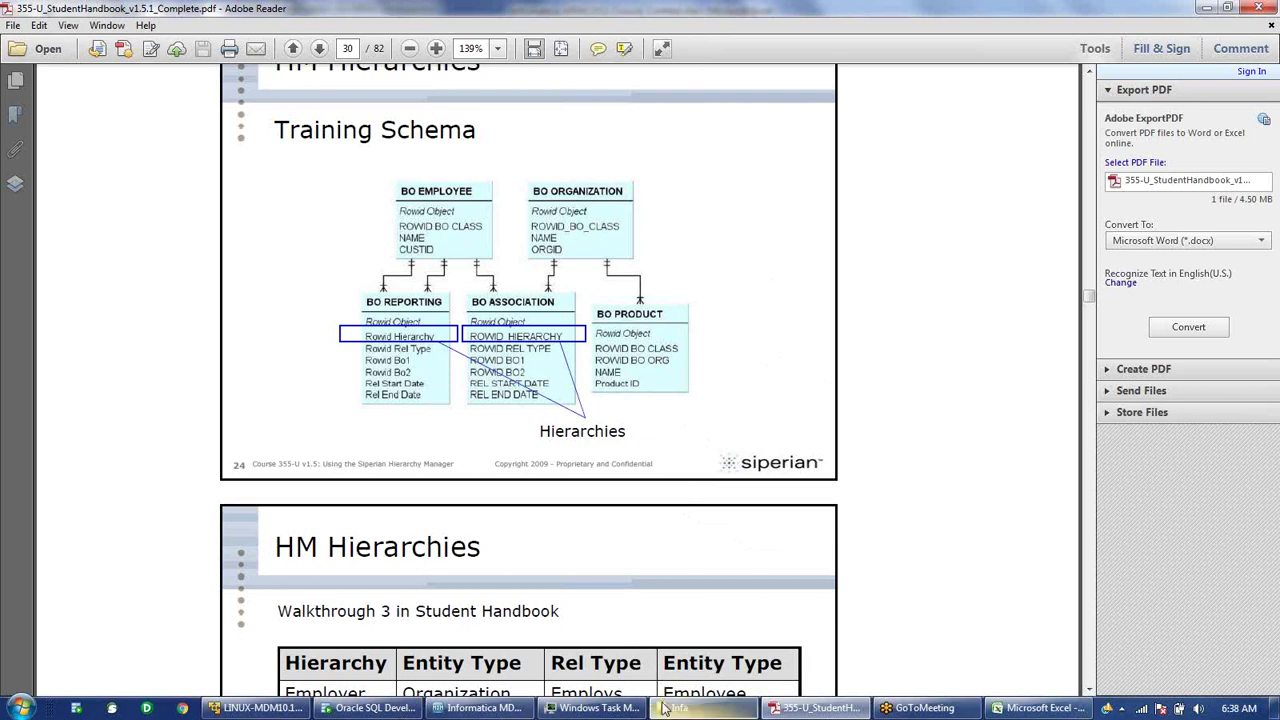
- Examine the HM Hierarchies table on slide 25 of the handbook at 200% zoom
{"action": "scroll", "coordinate": [680, 705], "scroll_direction": "down", "scroll_amount": 3}
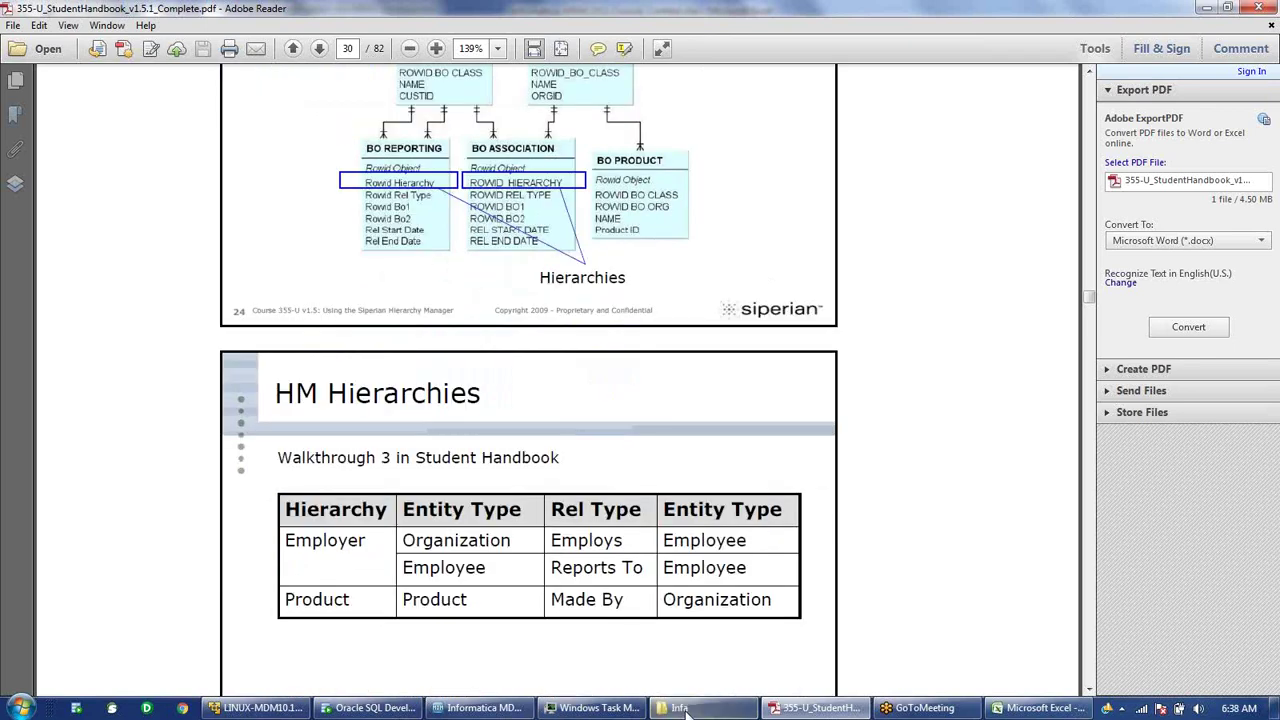
{"action": "scroll", "coordinate": [685, 708], "scroll_direction": "down", "scroll_amount": 3}
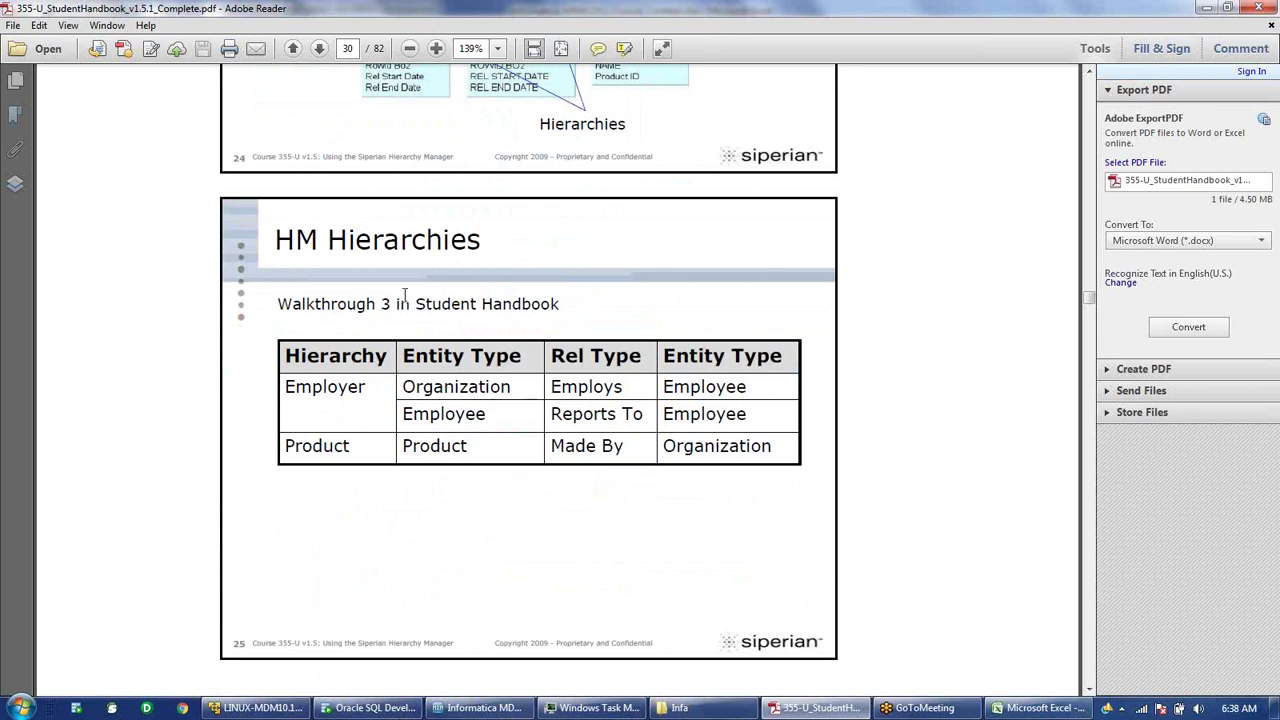
{"action": "left_click", "coordinate": [436, 56]}
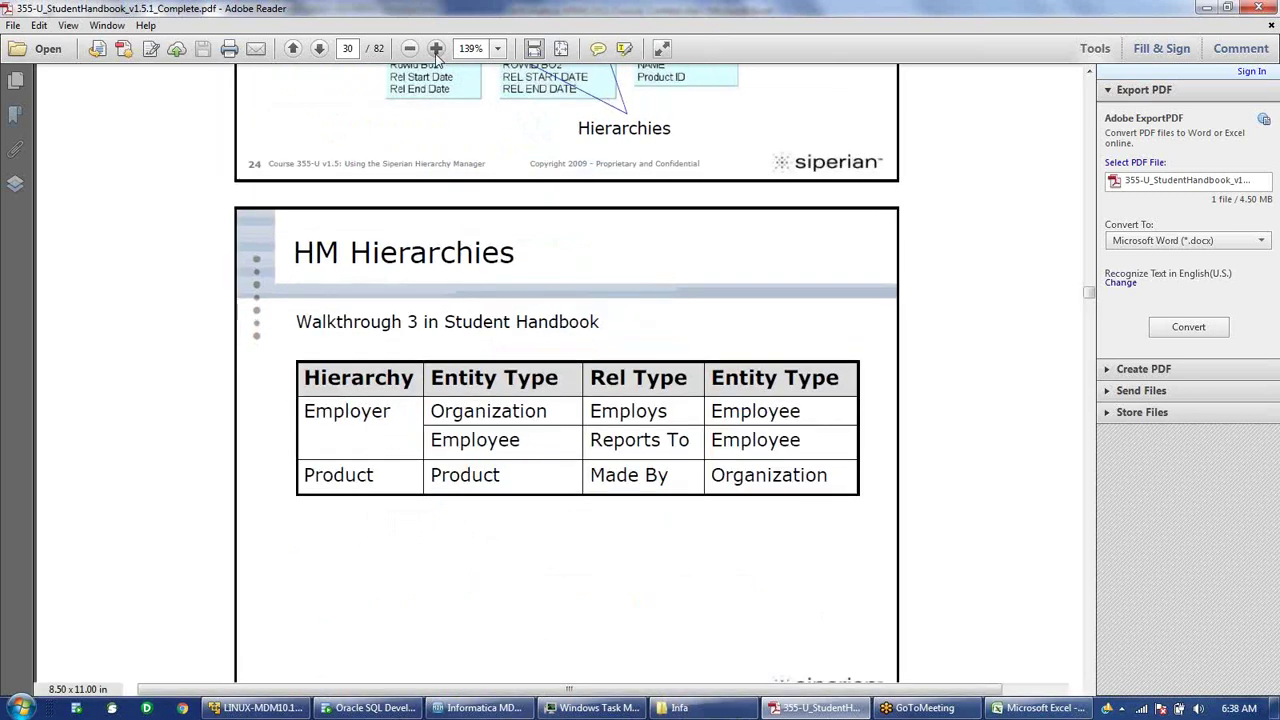
{"action": "left_click", "coordinate": [436, 48]}
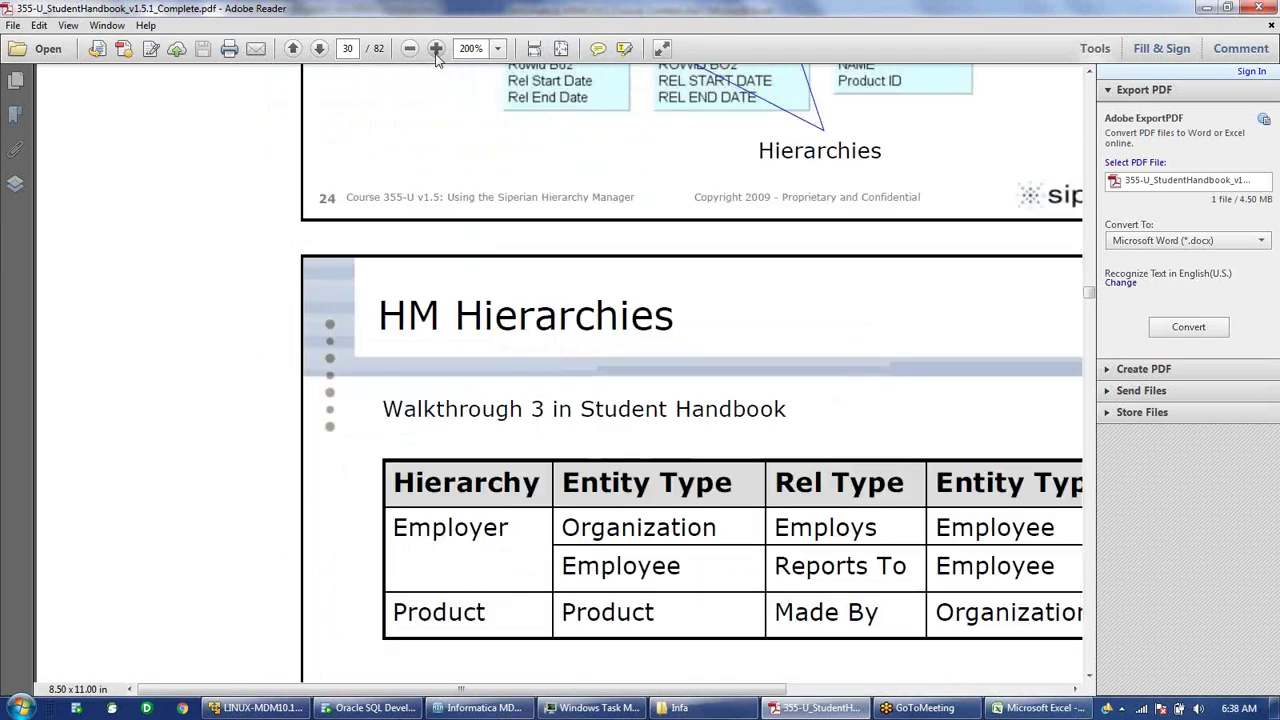
{"action": "left_click", "coordinate": [1075, 689]}
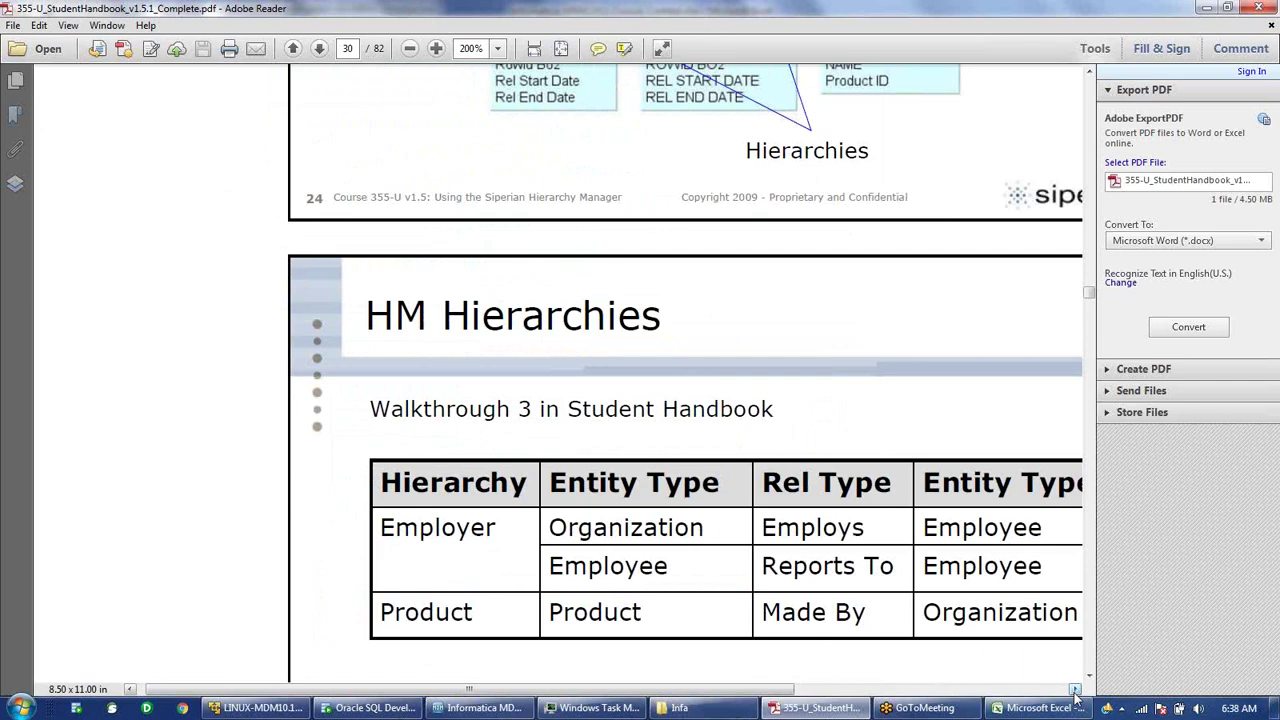
{"action": "left_click", "coordinate": [1075, 690]}
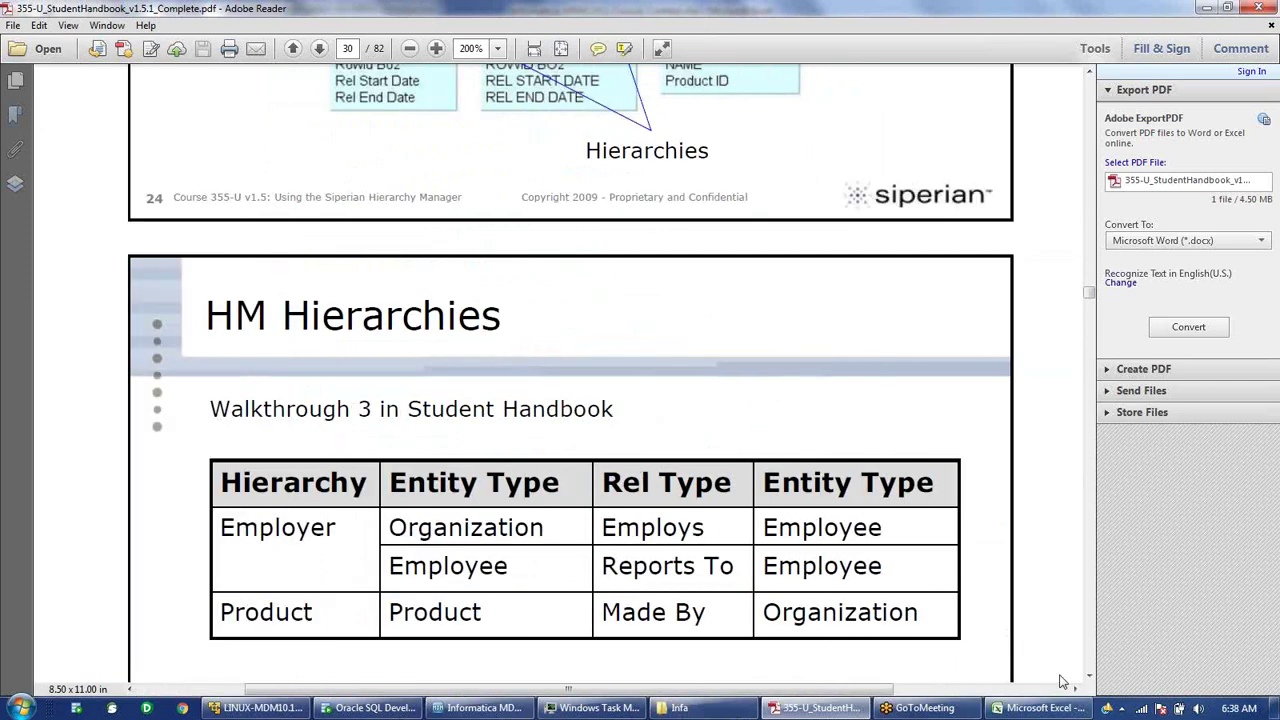
{"action": "scroll", "coordinate": [549, 366], "scroll_direction": "down", "scroll_amount": 3}
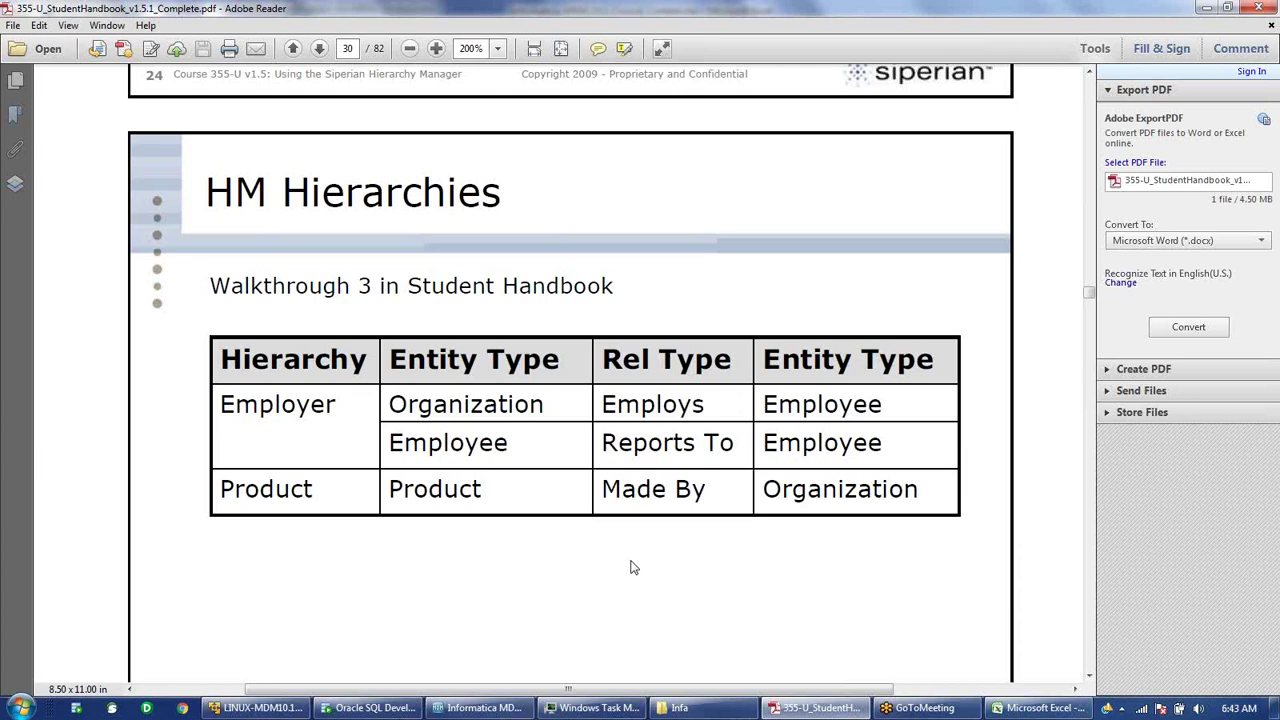
- Switch back to the Excel workbook and review the Hierarchy, Entity1, RelationShip and Entity2 headings in row 173
{"action": "key", "text": "alt"}
{"action": "mouse_move", "coordinate": [1022, 710]}
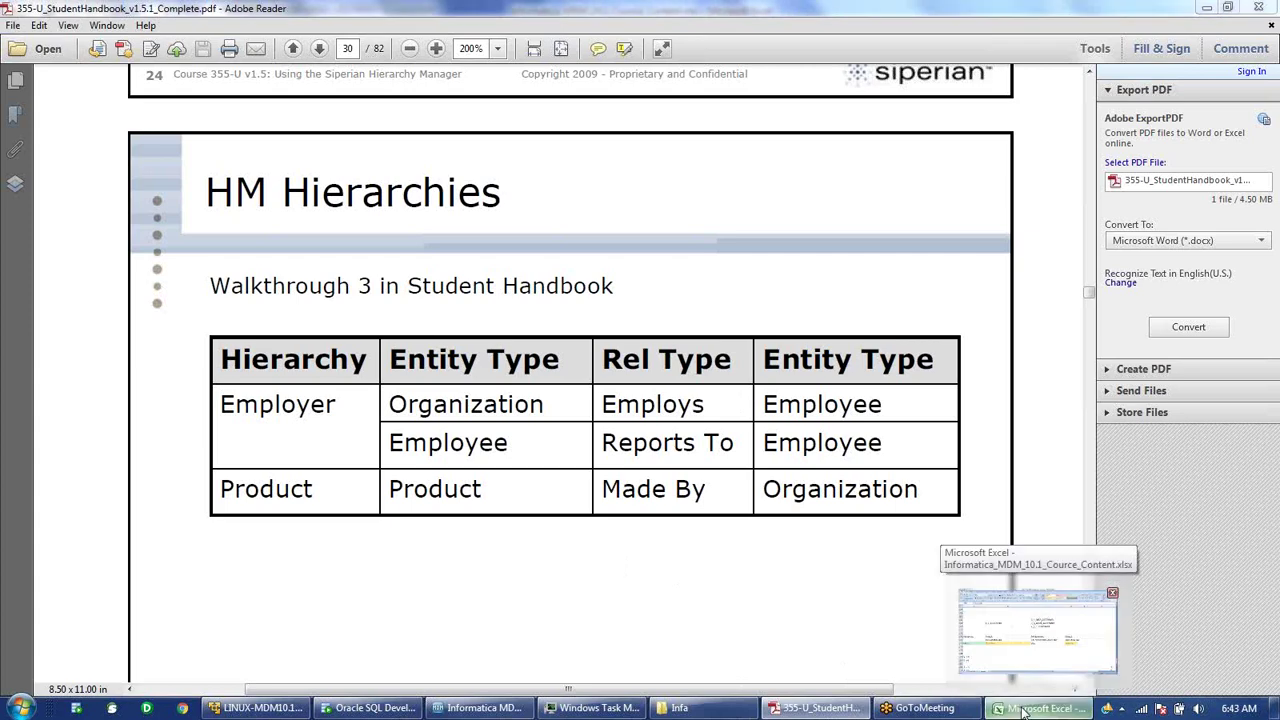
{"action": "left_click", "coordinate": [1022, 710]}
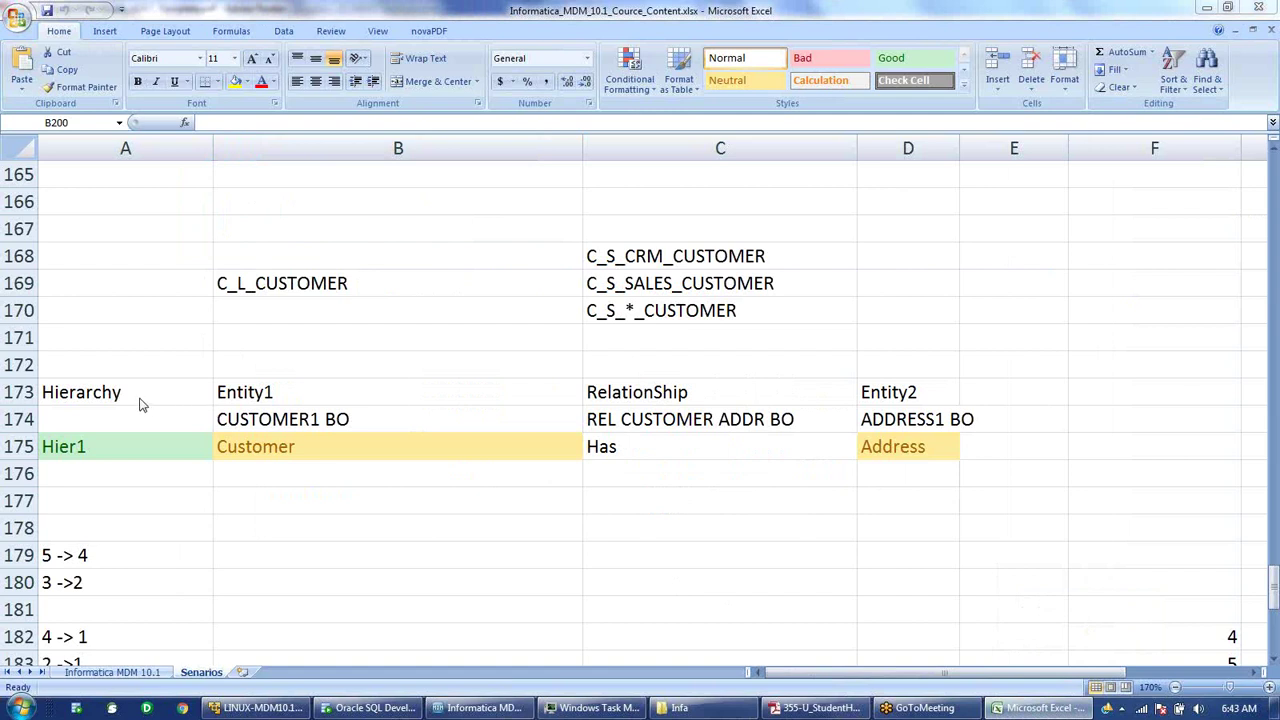
{"action": "left_click_drag", "start_coordinate": [139, 397], "coordinate": [868, 393]}
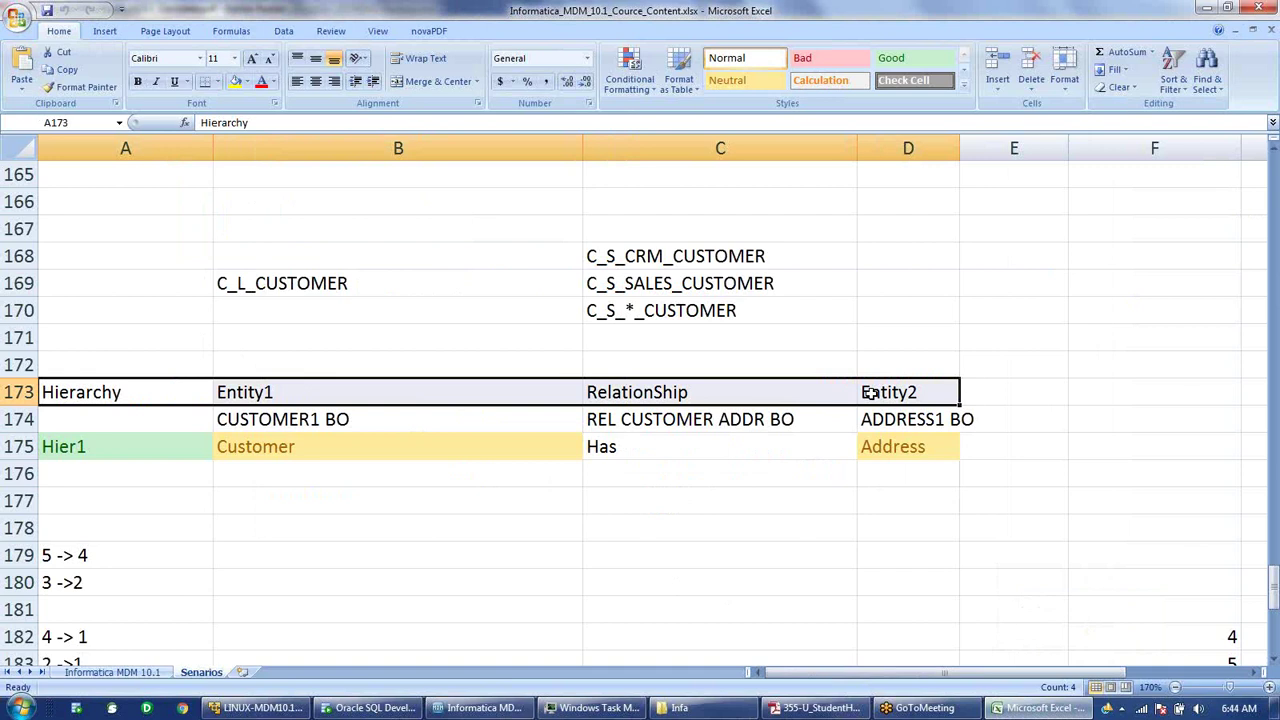
{"action": "left_click", "coordinate": [325, 398]}
{"action": "left_click", "coordinate": [893, 392]}
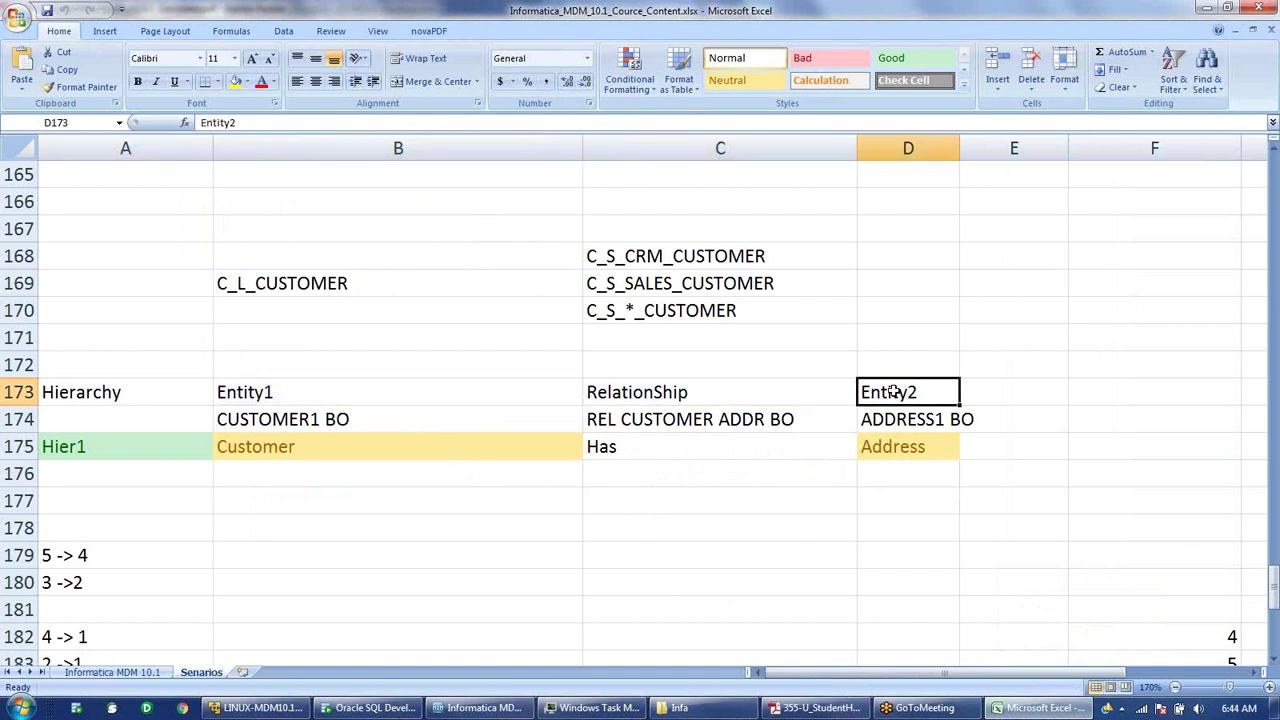
{"action": "left_click", "coordinate": [719, 392]}
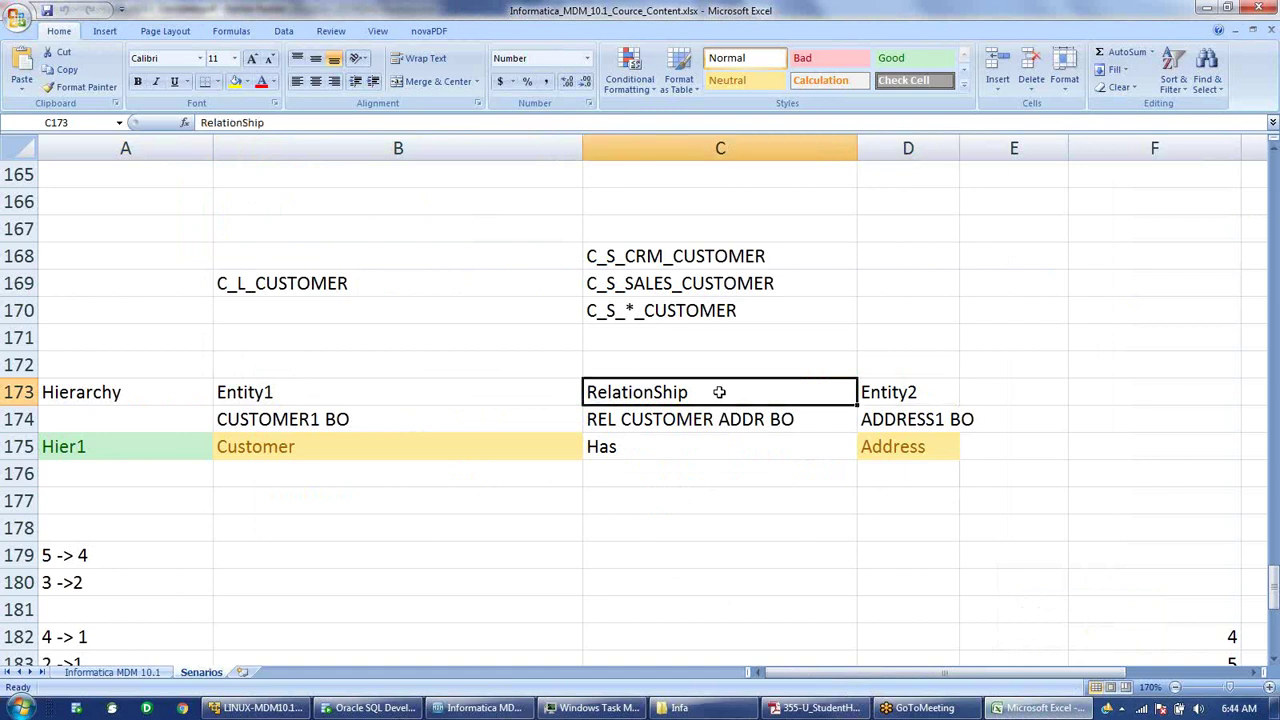
{"action": "left_click", "coordinate": [139, 397]}
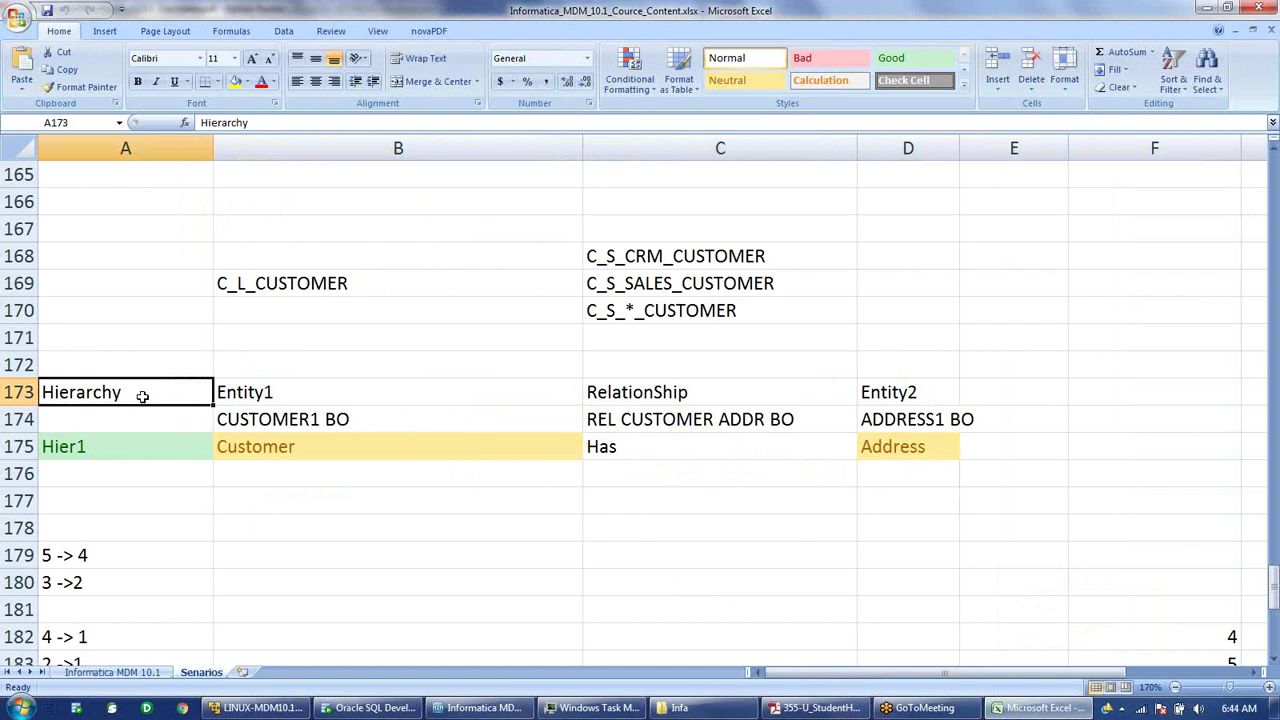
- Review the base objects assigned to the two entities and their relationship in row 174
{"action": "left_click", "coordinate": [268, 421]}
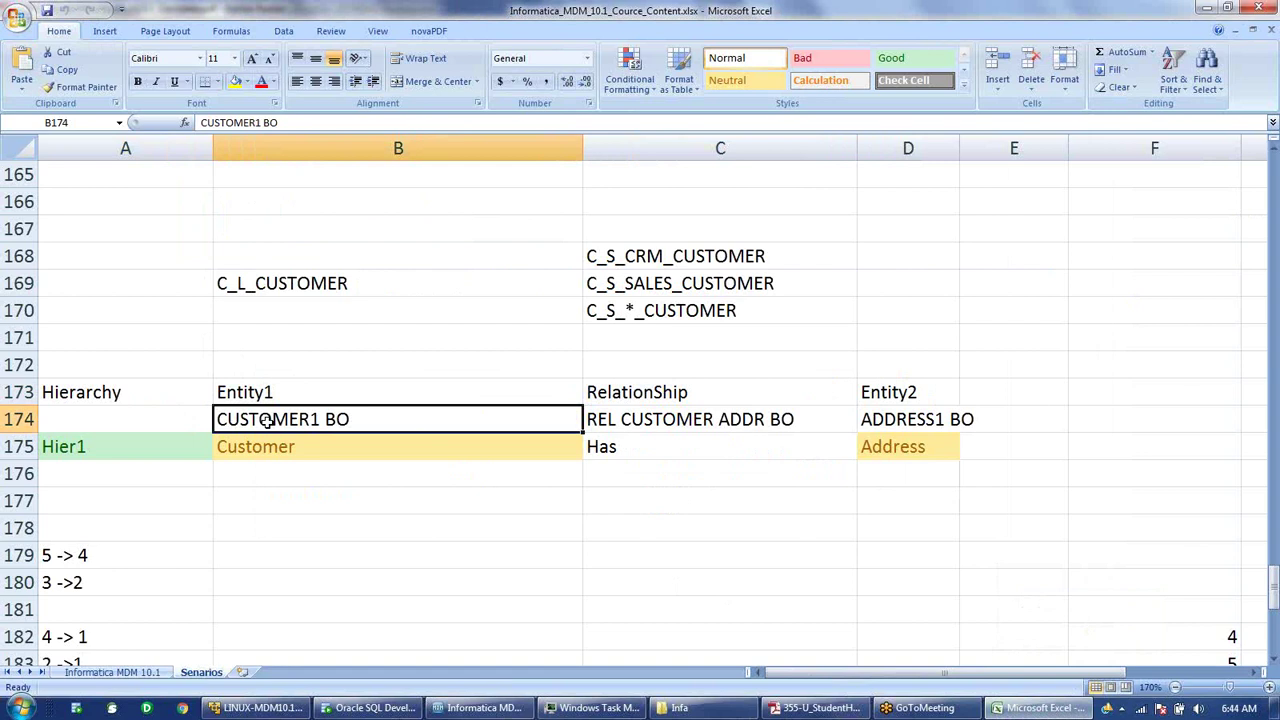
{"action": "left_click", "coordinate": [916, 421]}
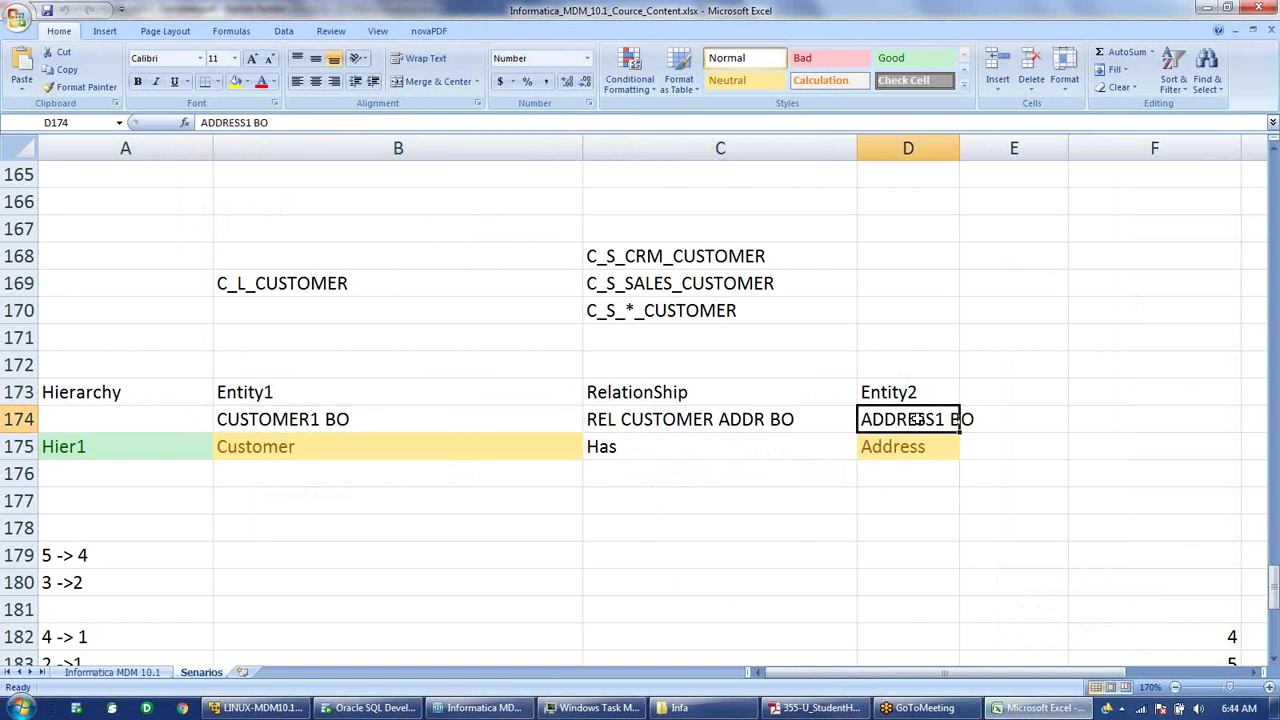
{"action": "left_click", "coordinate": [787, 420]}
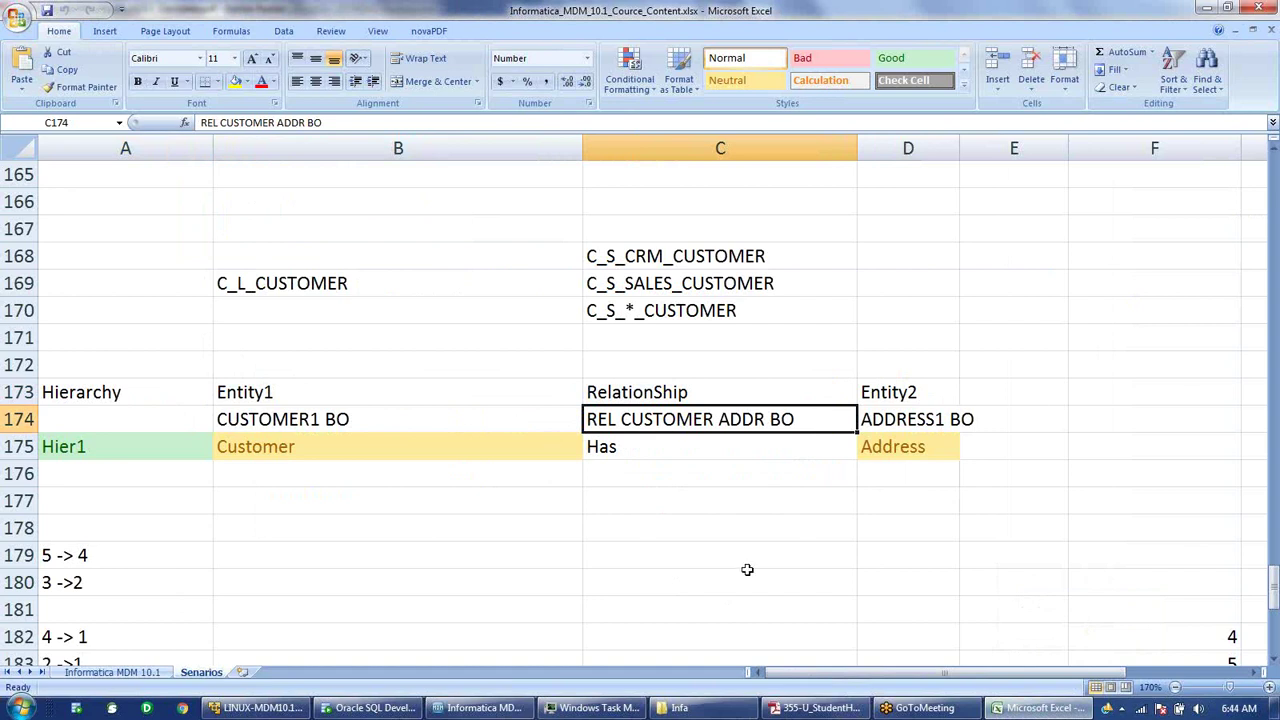
- Compare the handbook's HM Hierarchies table in Adobe Reader with the Hier1 example in row 175 of the Excel workbook
{"action": "left_click", "coordinate": [832, 710]}
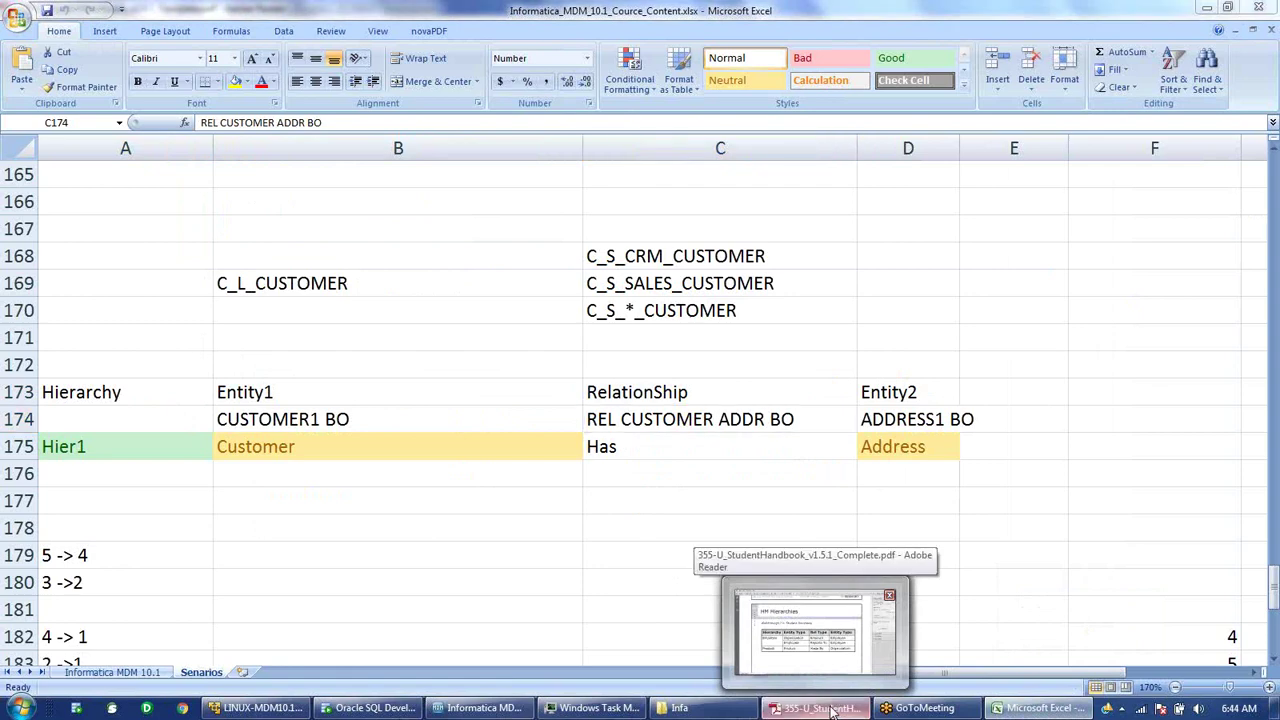
{"action": "left_click", "coordinate": [832, 710]}
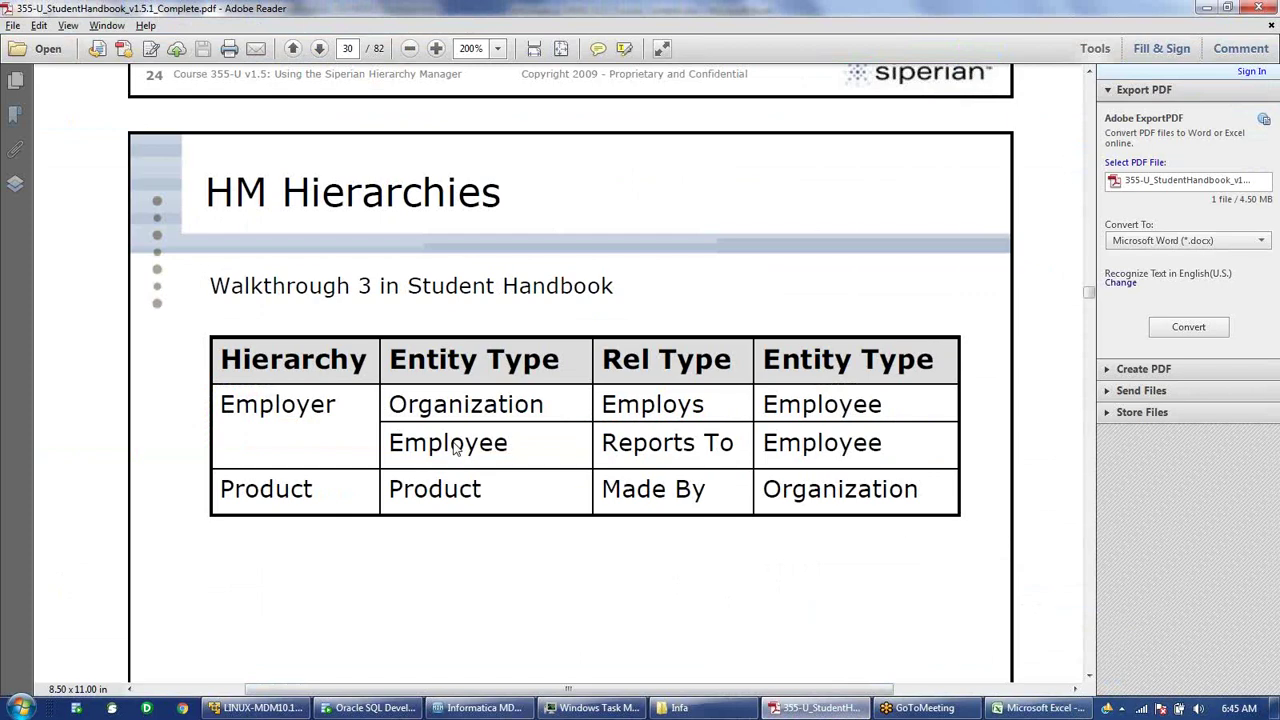
{"action": "key", "text": "alt+Tab"}
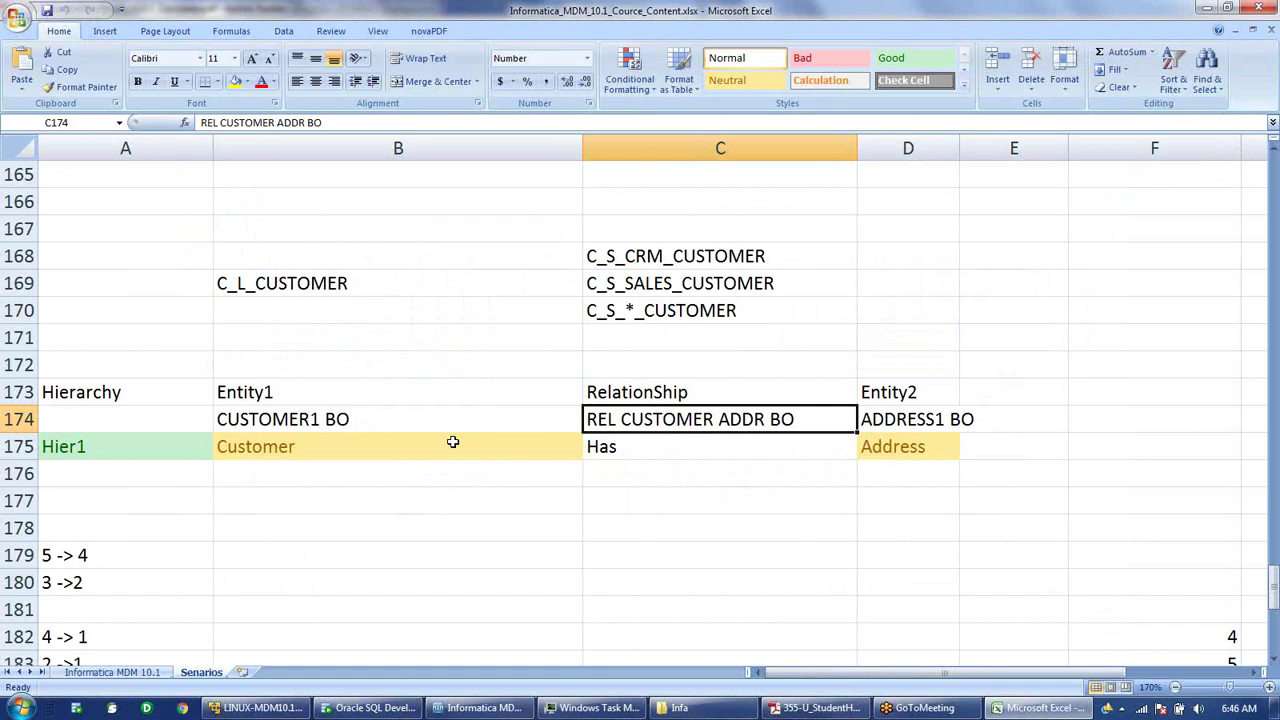
{"action": "left_click", "coordinate": [257, 451]}
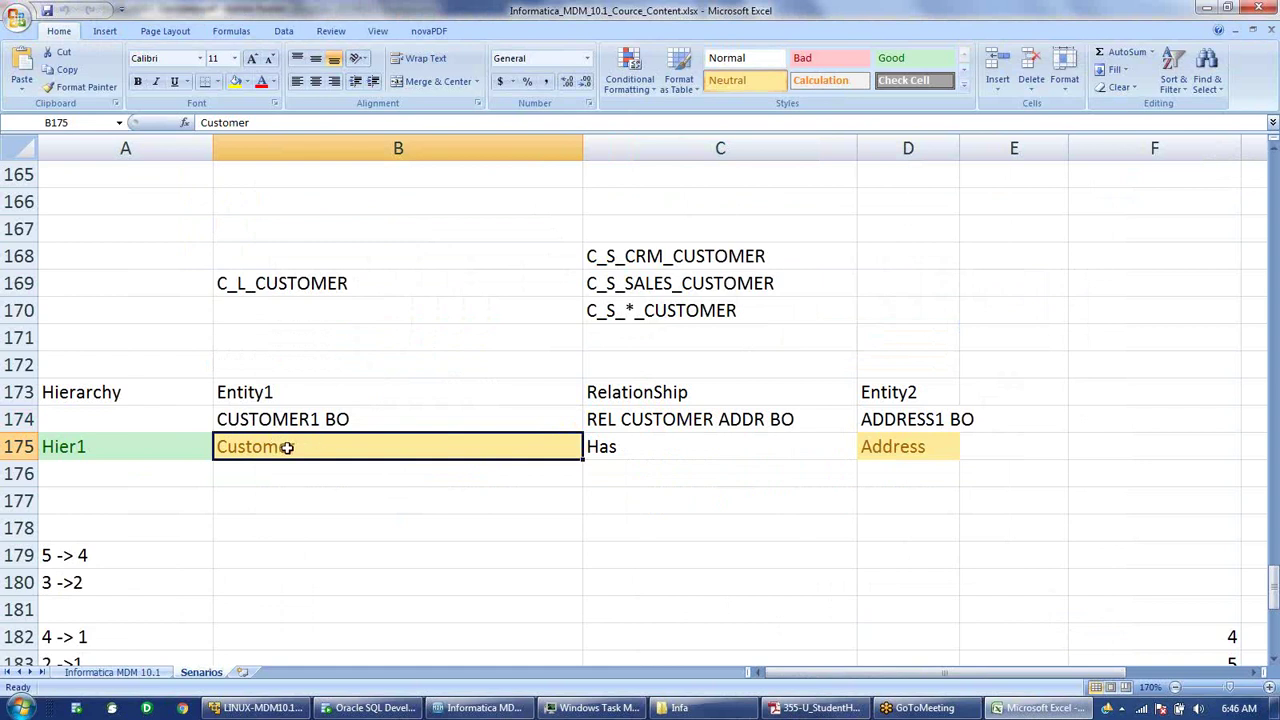
{"action": "left_click", "coordinate": [905, 448]}
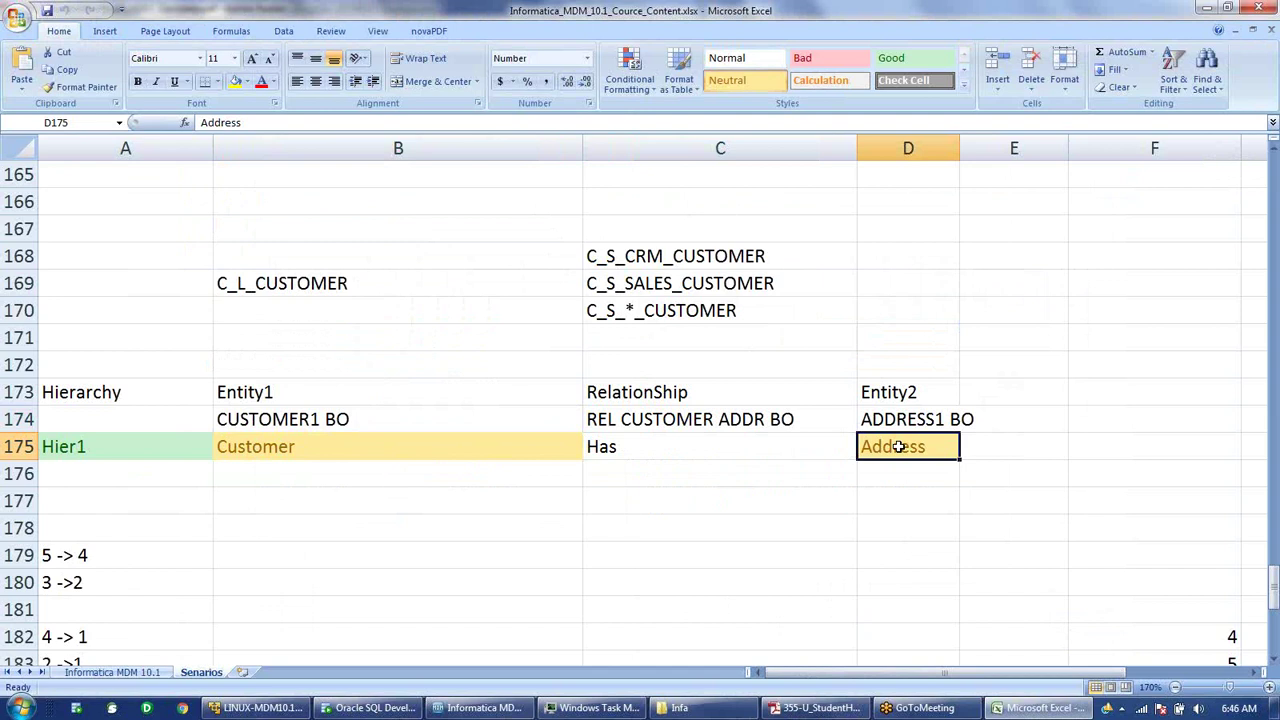
{"action": "left_click", "coordinate": [631, 450]}
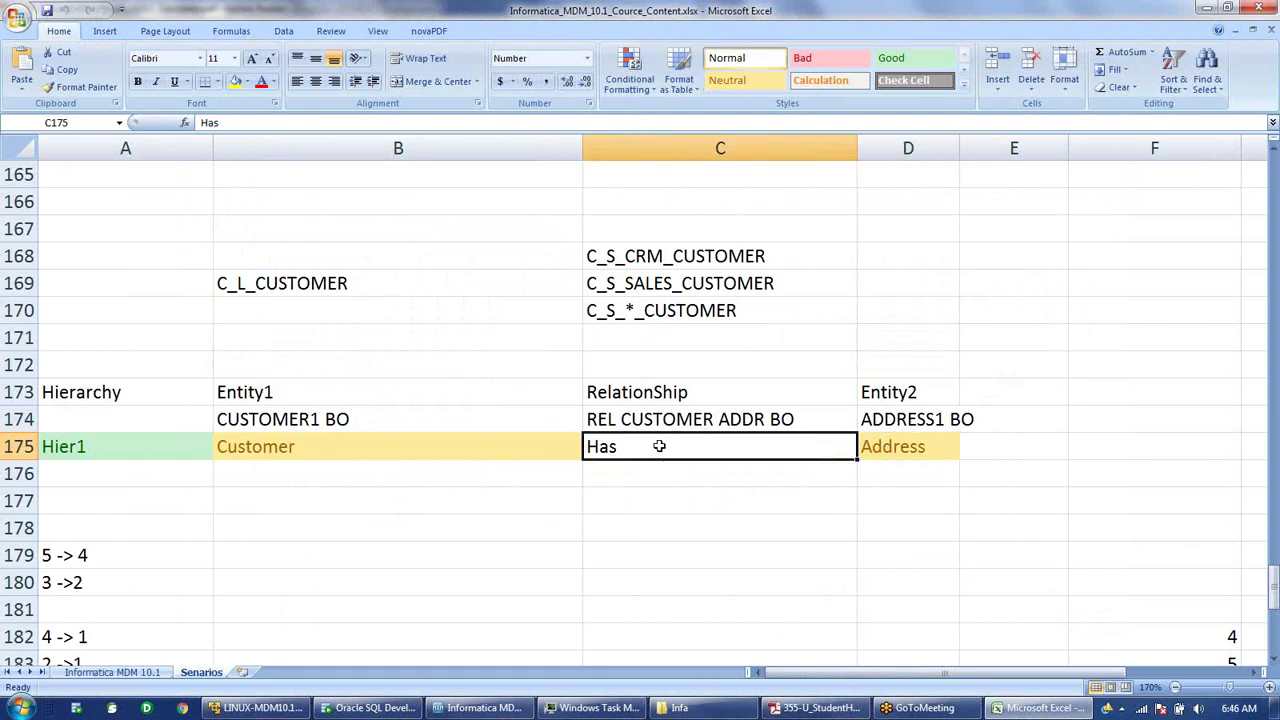
{"action": "left_click", "coordinate": [137, 448]}
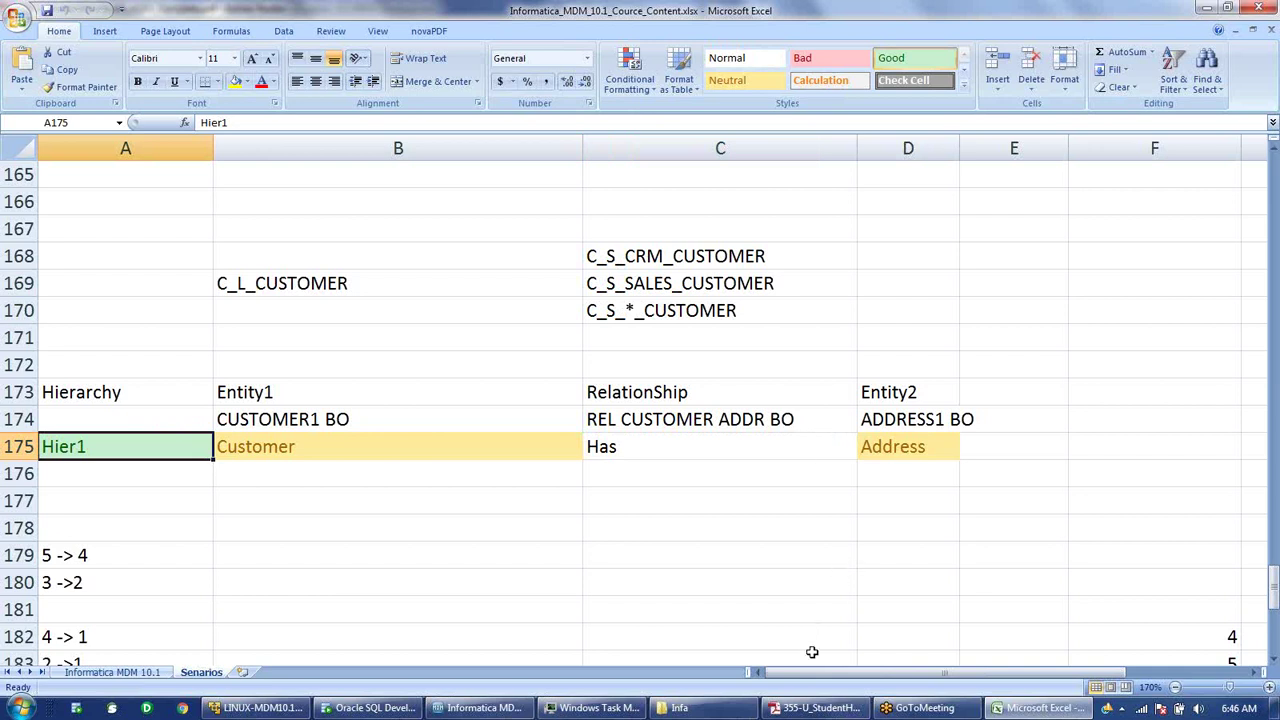
- Switch to the Informatica MDM Hub Console and open the Hierarchies tool of the Model workbench
{"action": "mouse_move", "coordinate": [815, 710]}
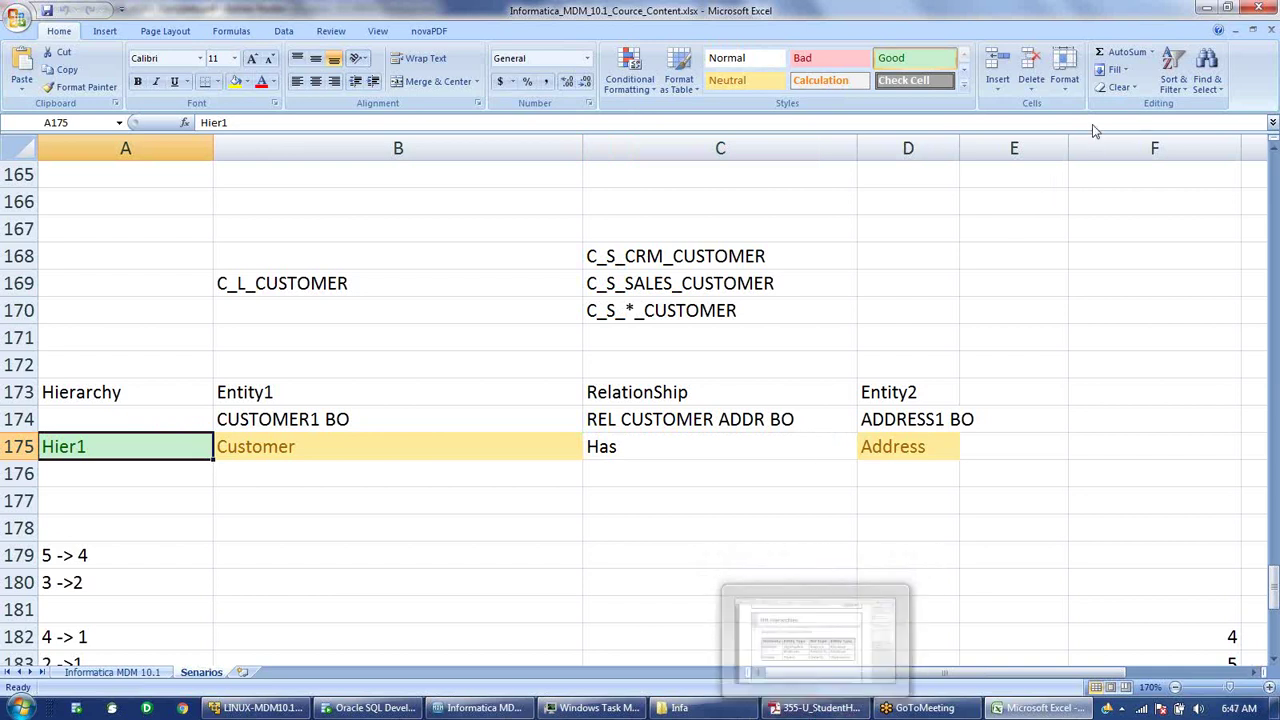
{"action": "left_click", "coordinate": [828, 710]}
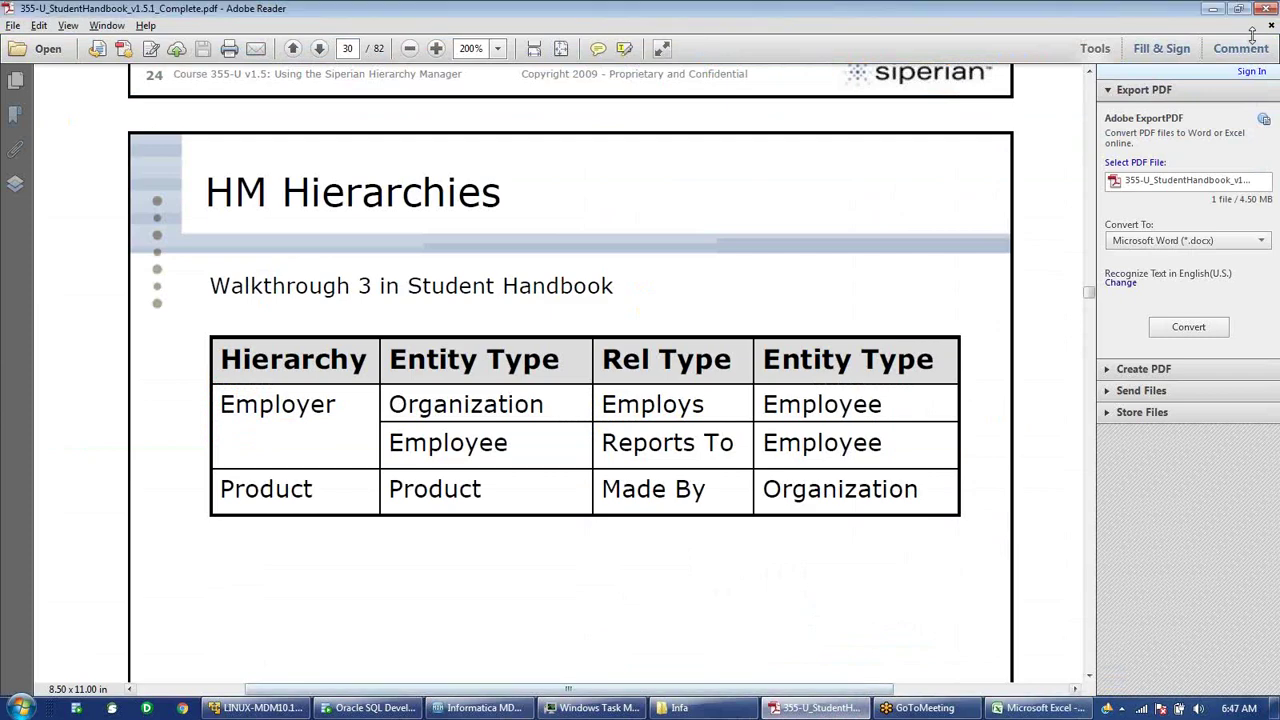
{"action": "key", "text": "alt+Tab"}
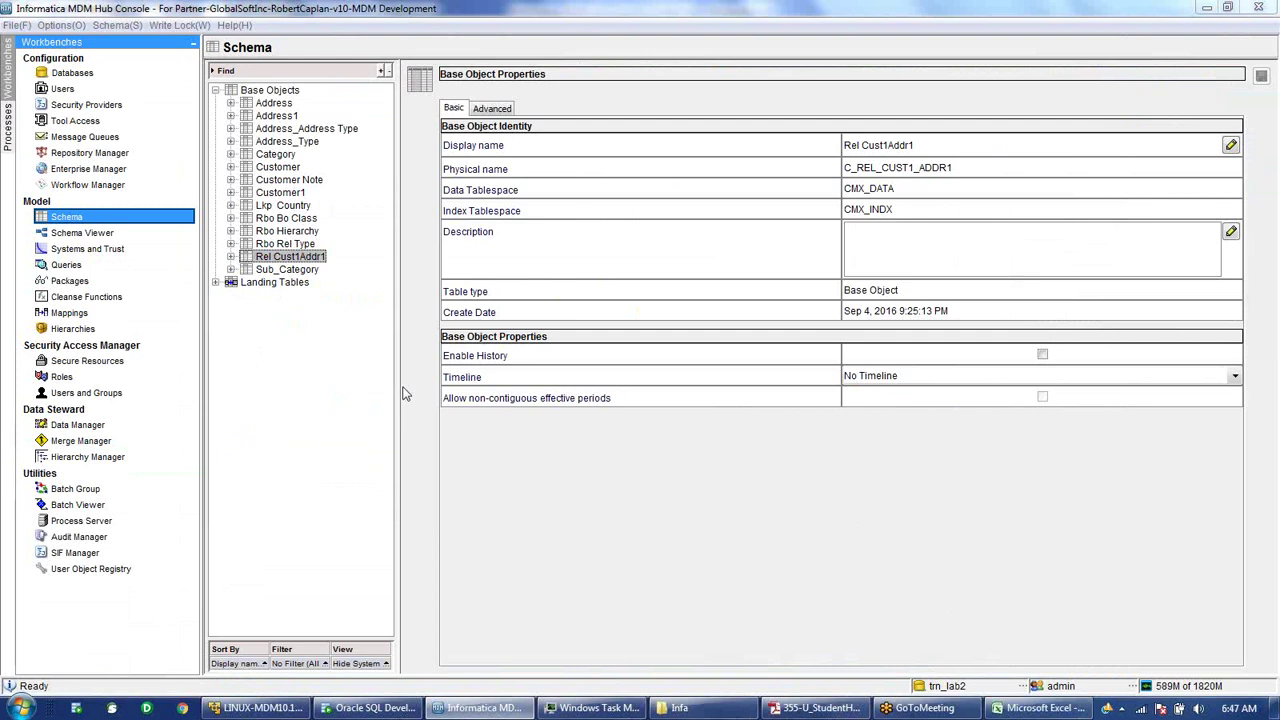
{"action": "left_click", "coordinate": [72, 329]}
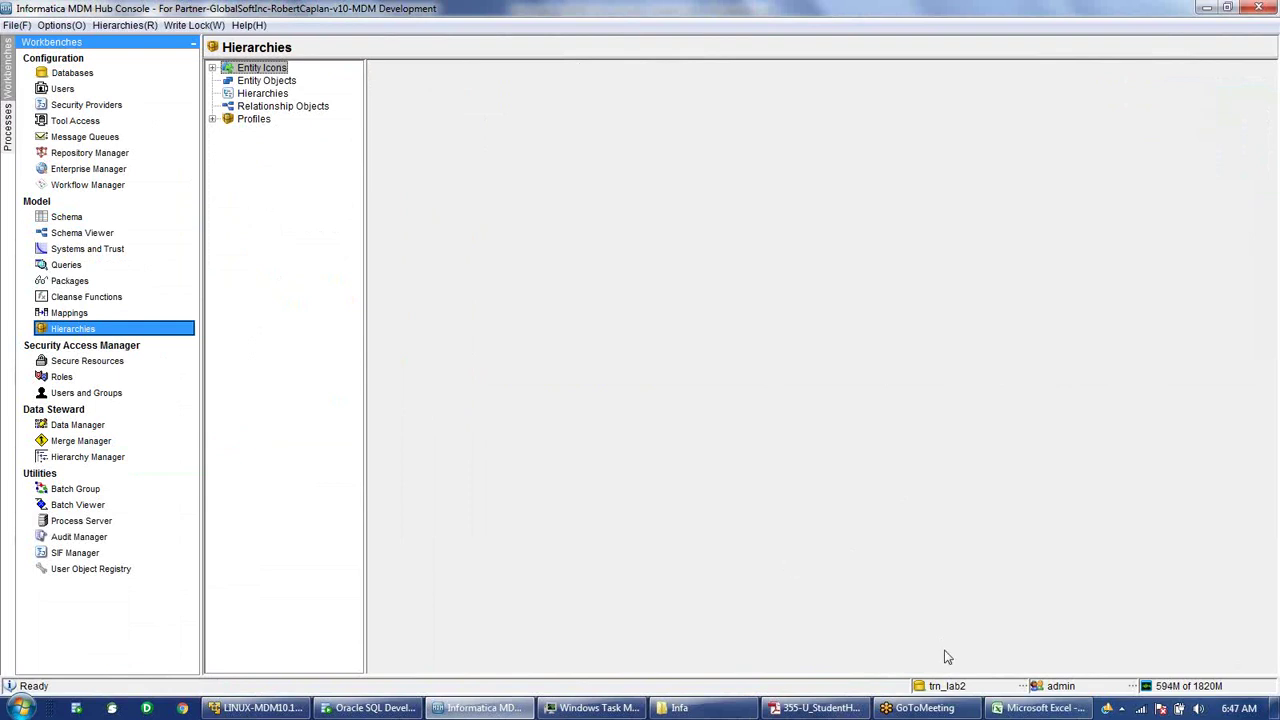
- Switch to the student handbook in Adobe Reader and go to Walkthrough 1 on page 10
{"action": "mouse_move", "coordinate": [820, 714]}
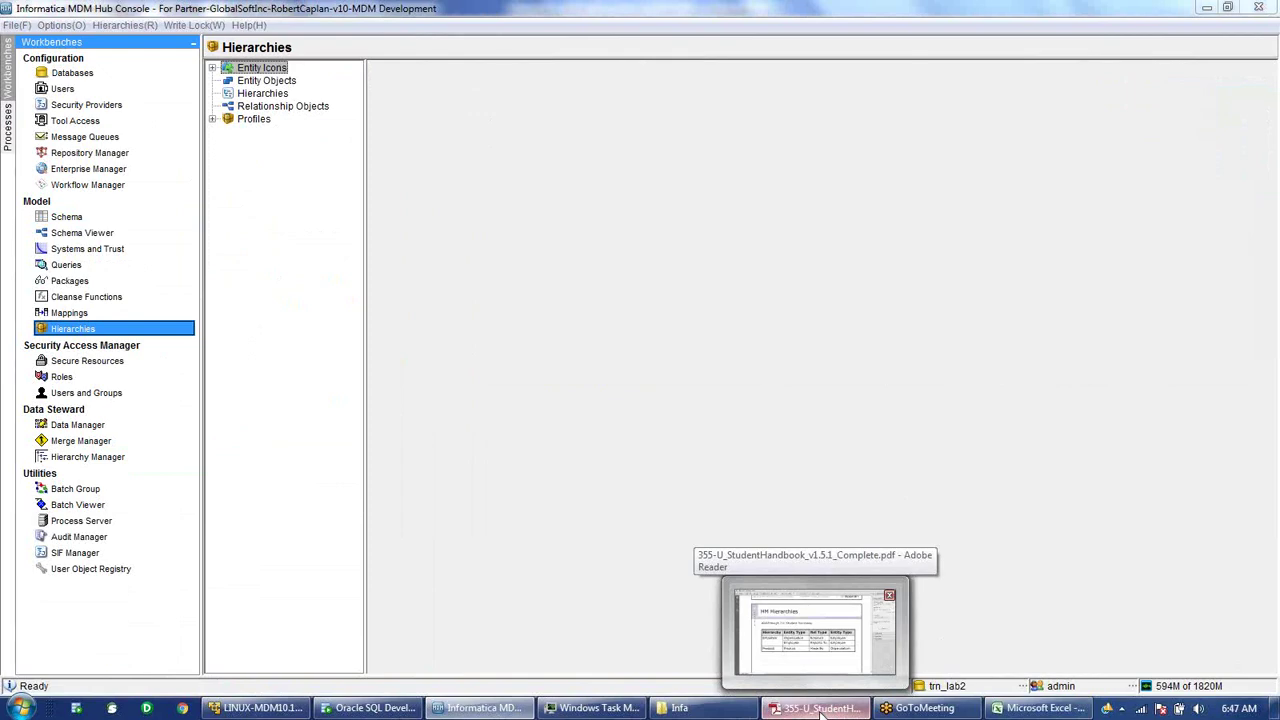
{"action": "left_click", "coordinate": [820, 712]}
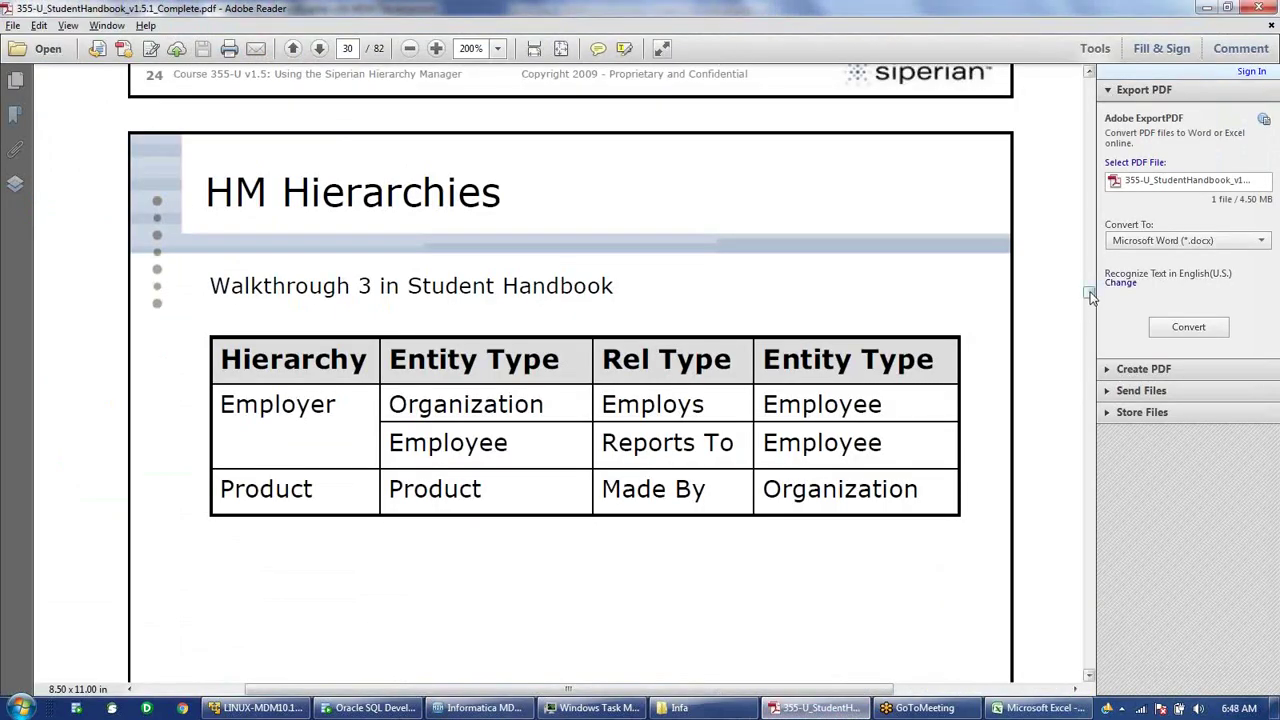
{"action": "left_click_drag", "start_coordinate": [1090, 296], "coordinate": [1090, 295]}
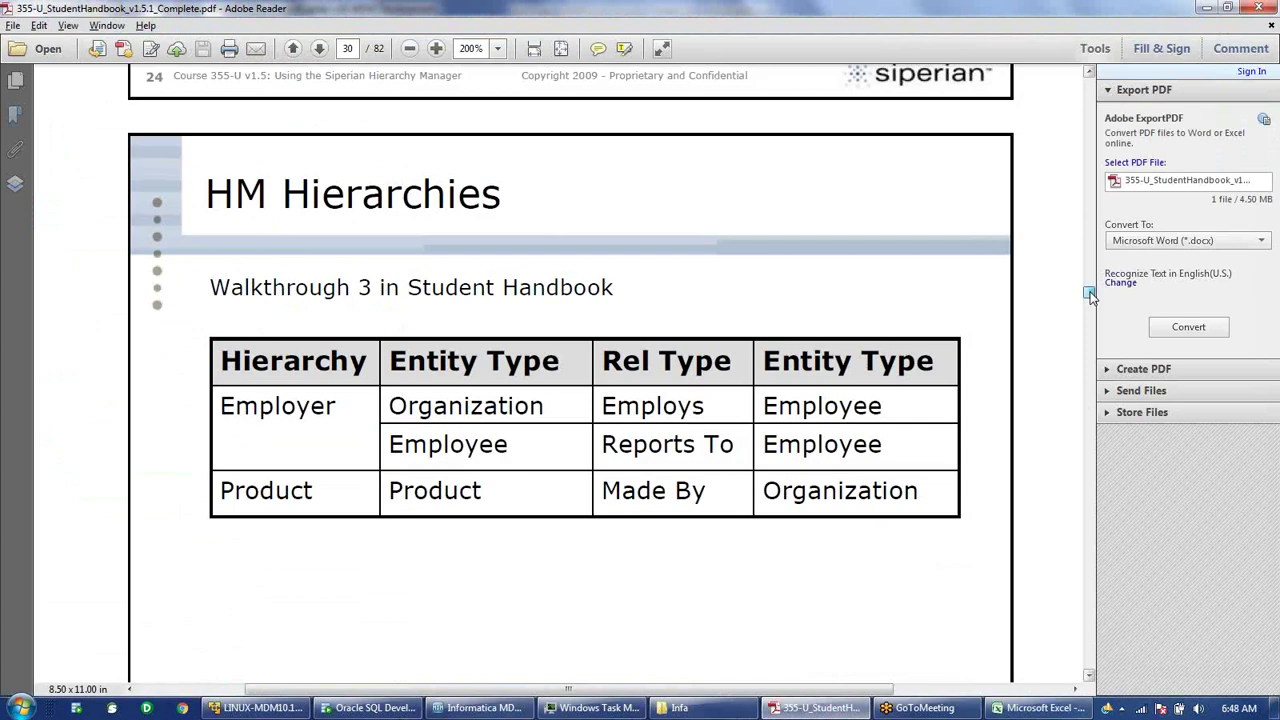
{"action": "left_click_drag", "start_coordinate": [1090, 296], "coordinate": [1094, 120]}
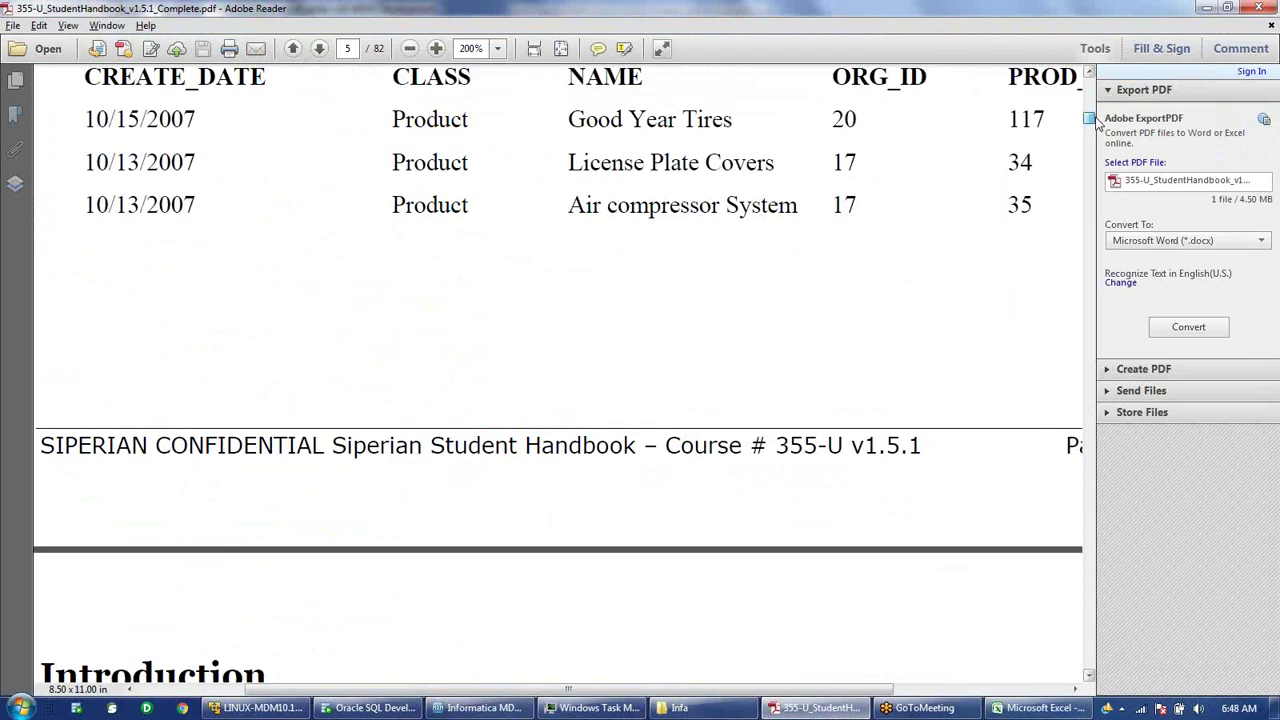
{"action": "left_click_drag", "start_coordinate": [1094, 120], "coordinate": [1094, 148]}
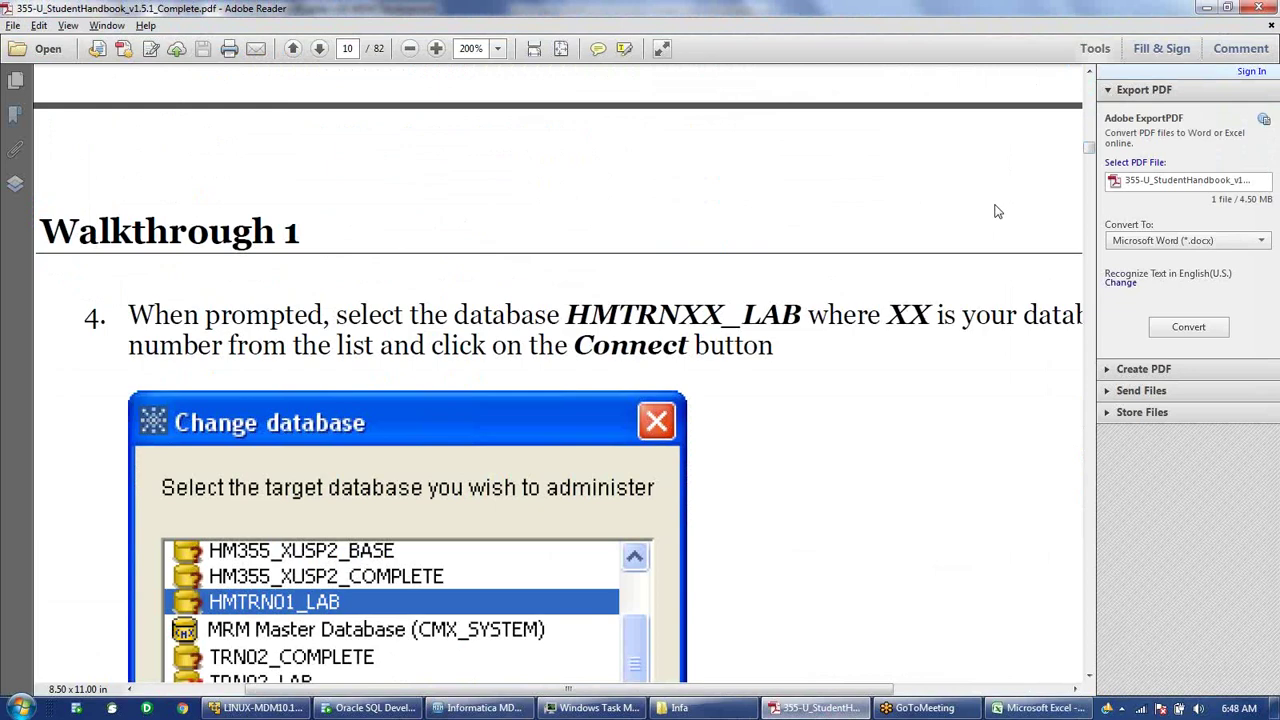
- Read the Walkthrough 1 instructions on opening the Hierarchies tool and agreeing to create the RBO tables
{"action": "scroll", "coordinate": [996, 211], "scroll_direction": "down", "scroll_amount": 3}
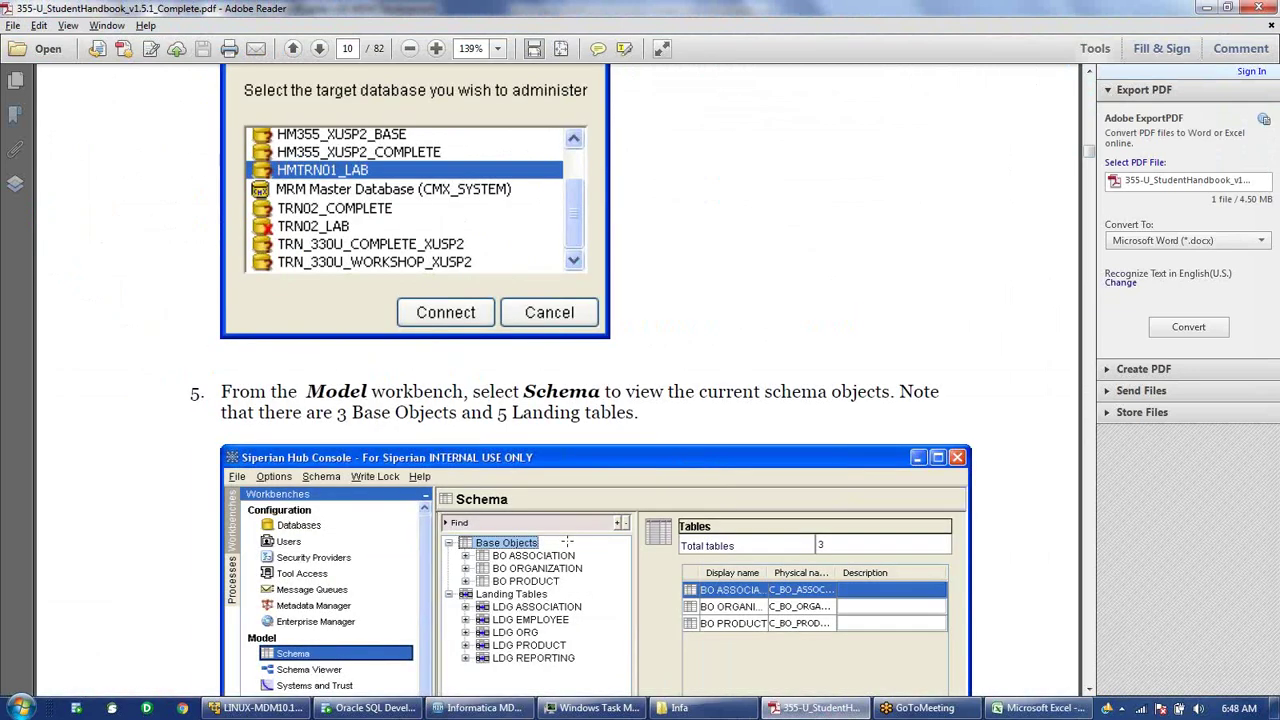
{"action": "scroll", "coordinate": [567, 541], "scroll_direction": "down", "scroll_amount": 5}
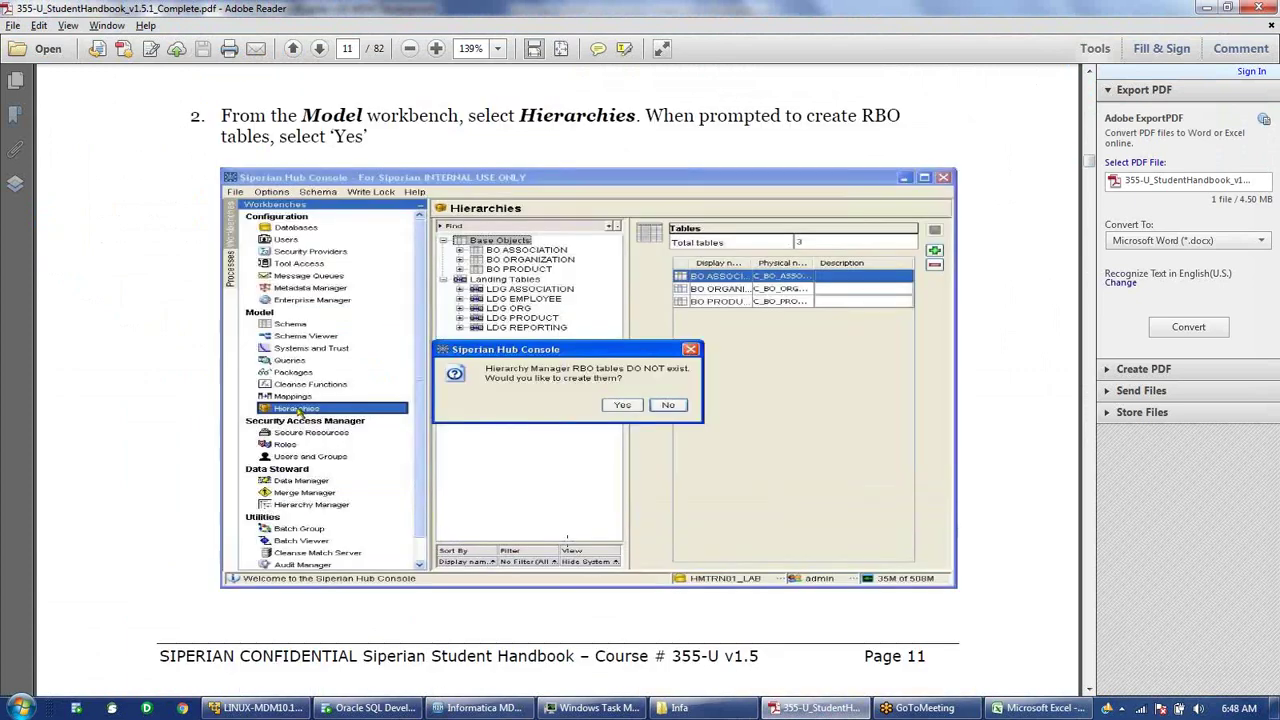
{"action": "scroll", "coordinate": [560, 360], "scroll_direction": "down", "scroll_amount": 2}
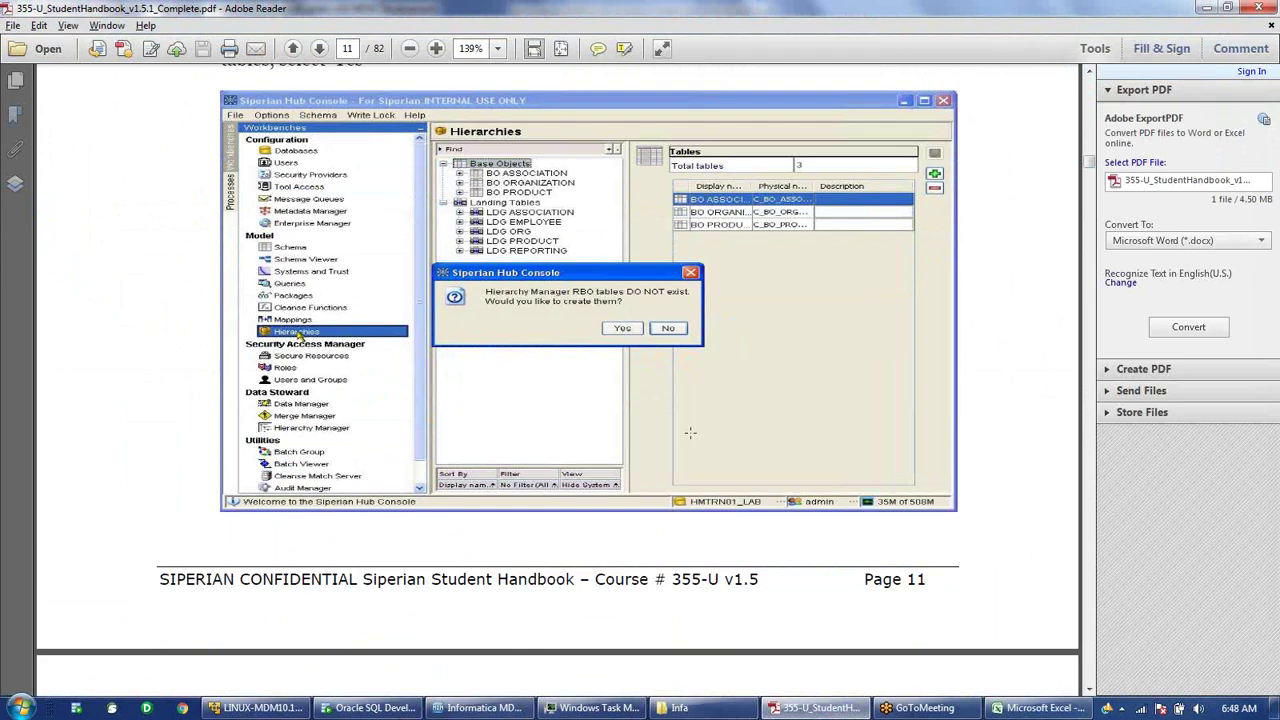
{"action": "scroll", "coordinate": [690, 432], "scroll_direction": "down", "scroll_amount": 1}
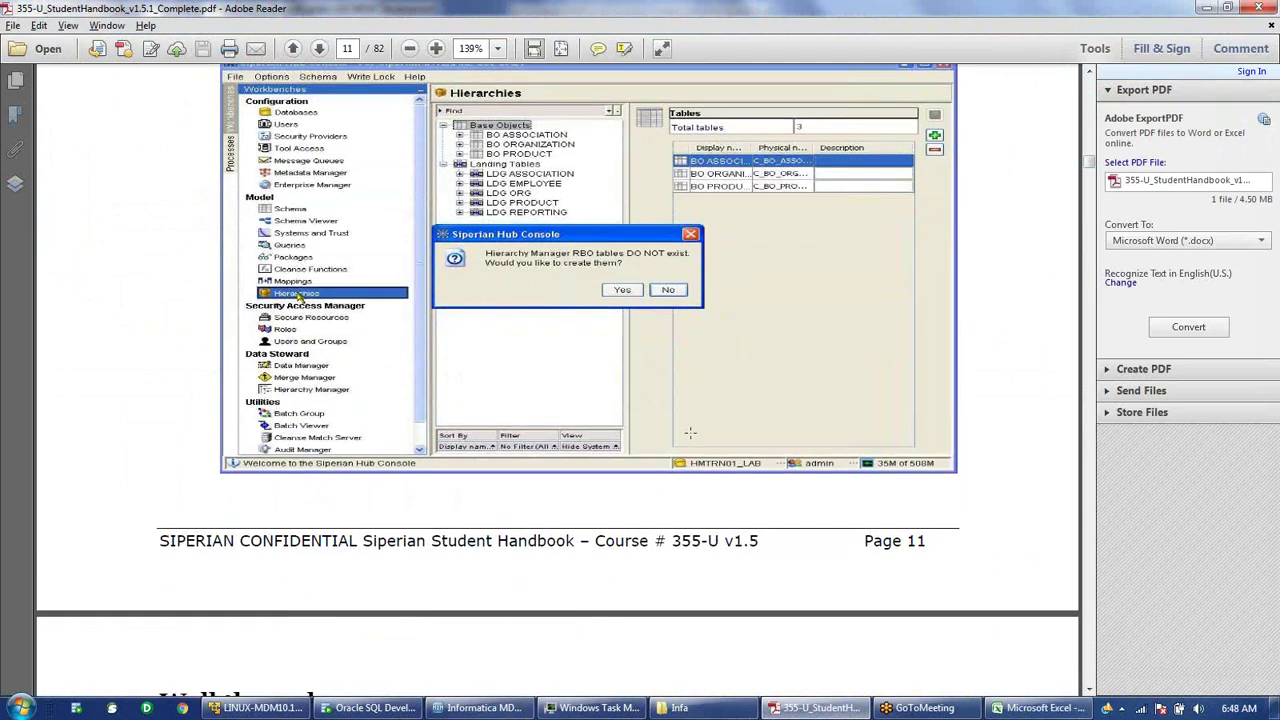
- Read the handbook's note on RBO tables and its step on selecting tablespace names on page 12
{"action": "scroll", "coordinate": [425, 295], "scroll_direction": "down", "scroll_amount": 15}
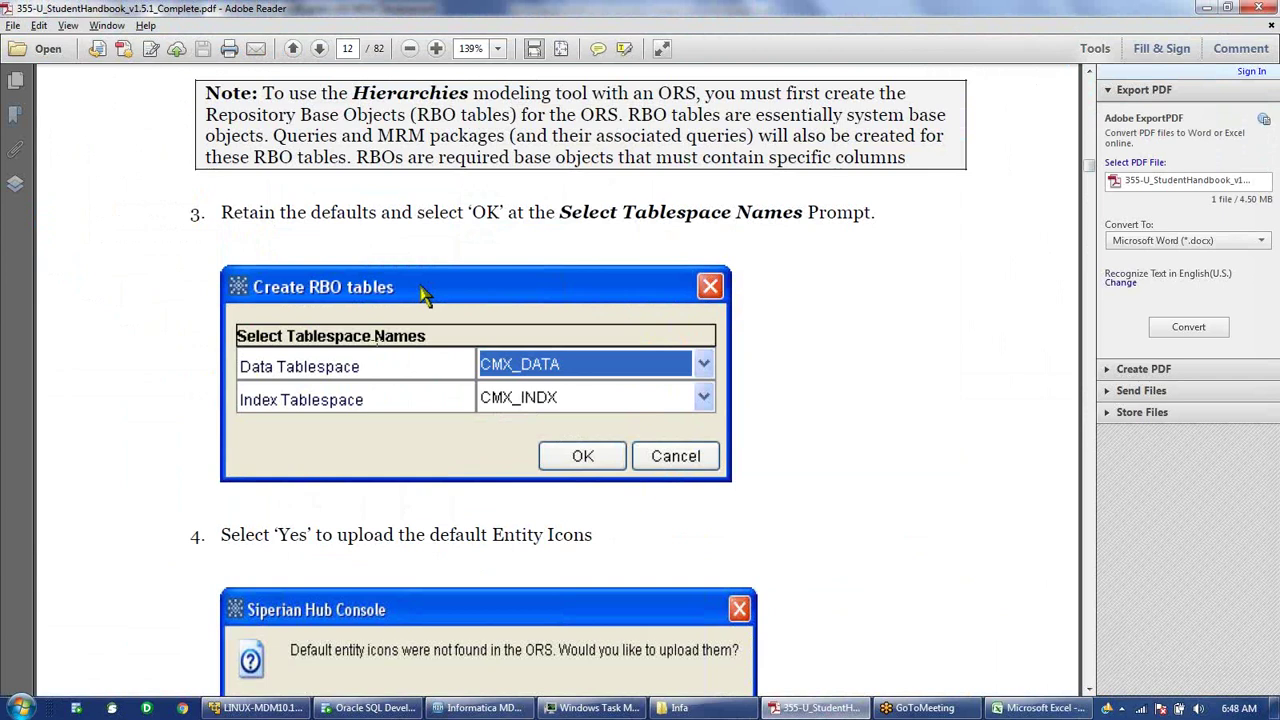
{"action": "scroll", "coordinate": [425, 295], "scroll_direction": "down", "scroll_amount": 1}
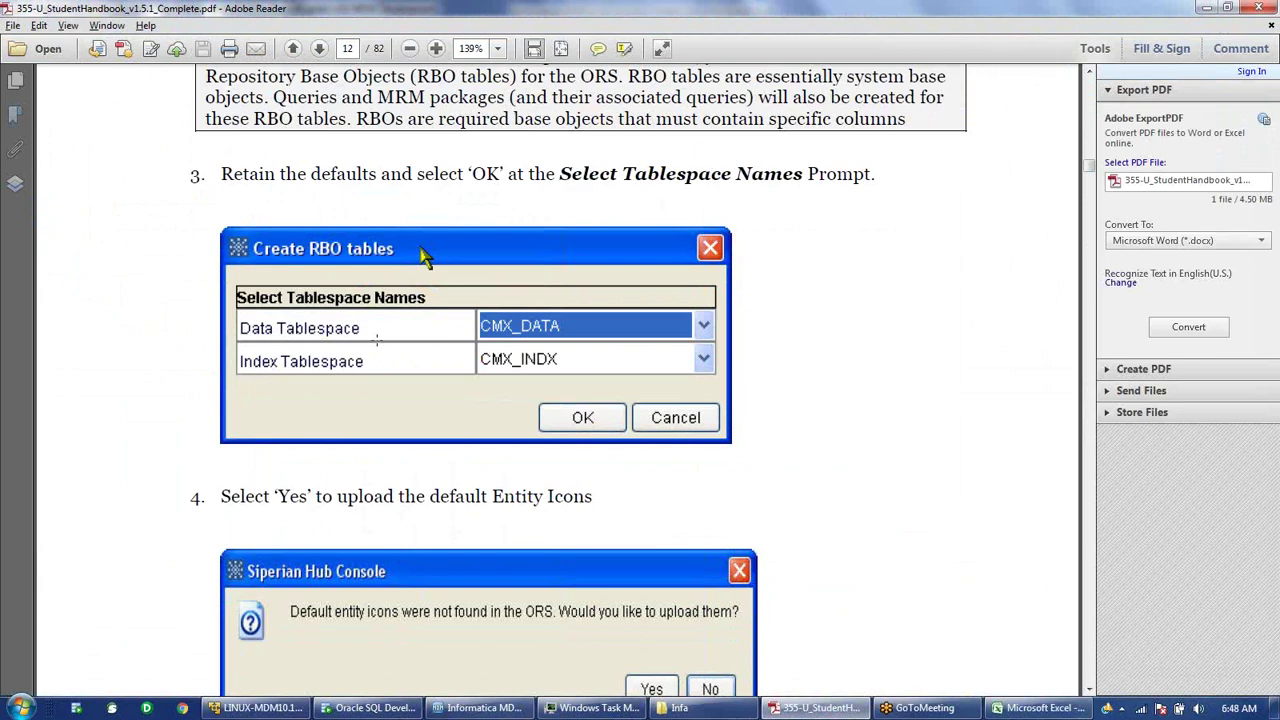
{"action": "scroll", "coordinate": [377, 341], "scroll_direction": "down", "scroll_amount": 5}
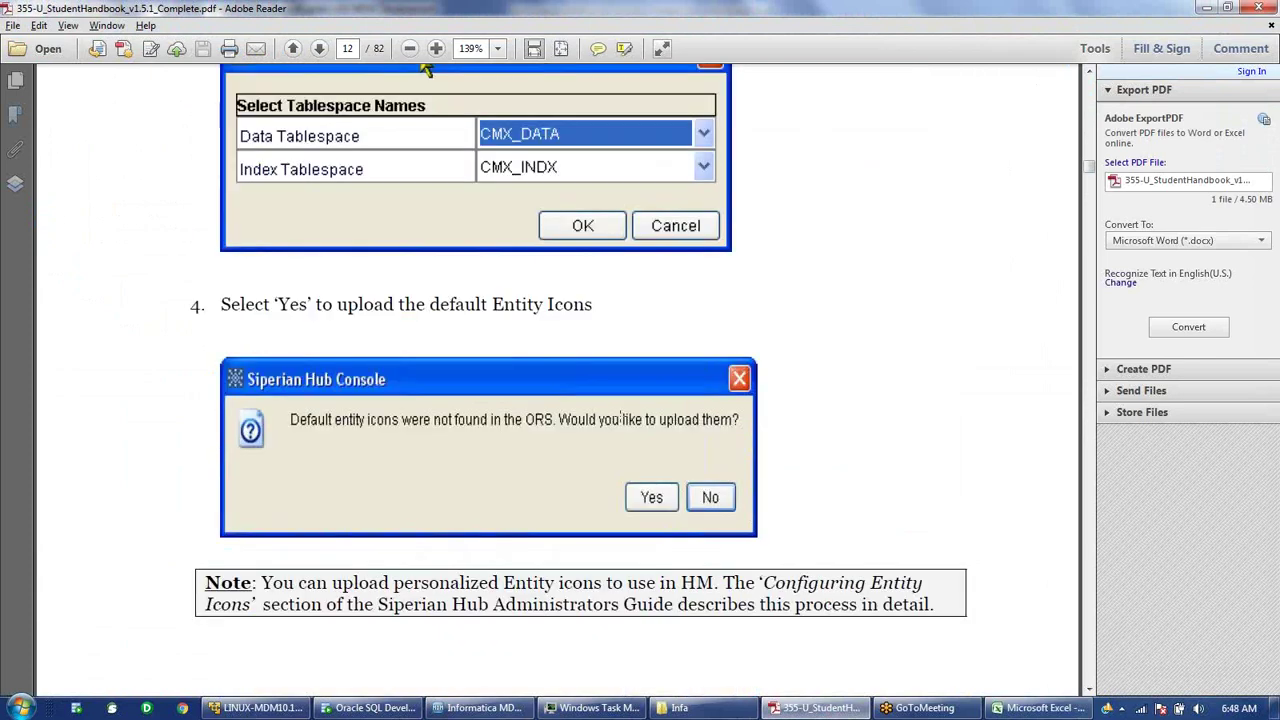
- Review the handbook's steps on uploading default entity icons and checking the Hierarchies tool after setup
{"action": "scroll", "coordinate": [622, 419], "scroll_direction": "down", "scroll_amount": 1}
{"action": "scroll", "coordinate": [620, 415], "scroll_direction": "down", "scroll_amount": 5}
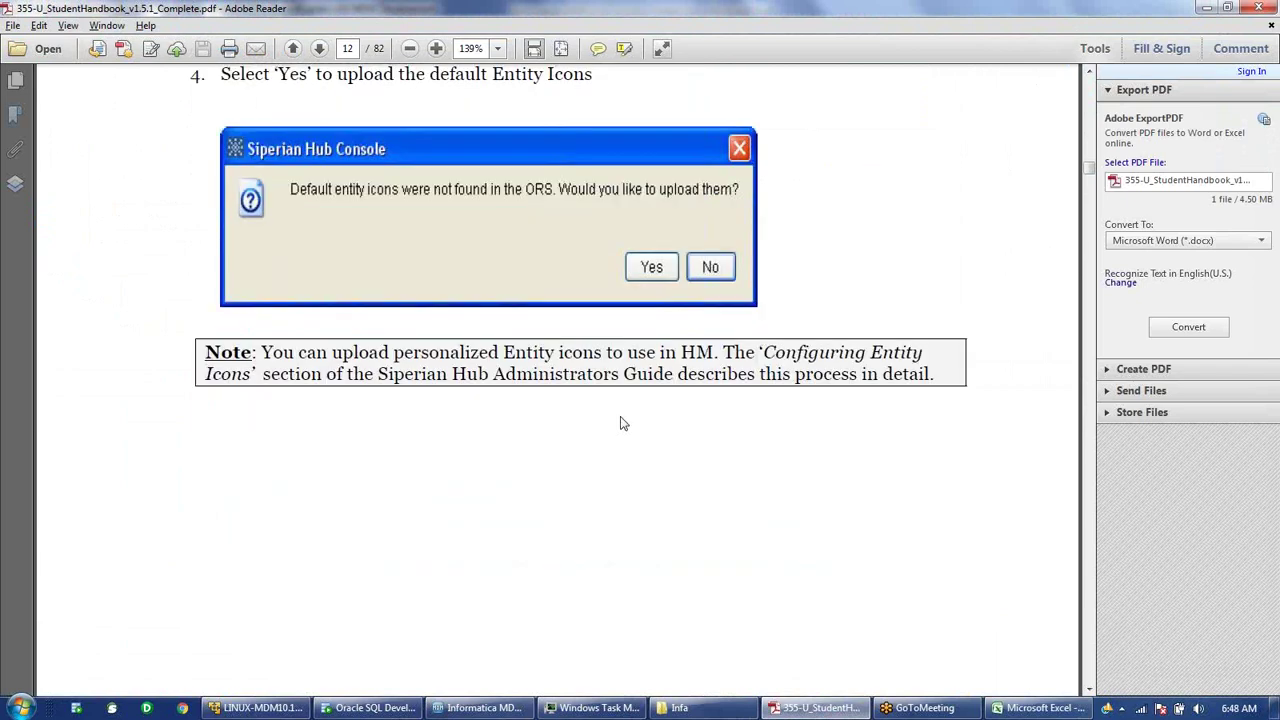
{"action": "scroll", "coordinate": [620, 423], "scroll_direction": "down", "scroll_amount": 6}
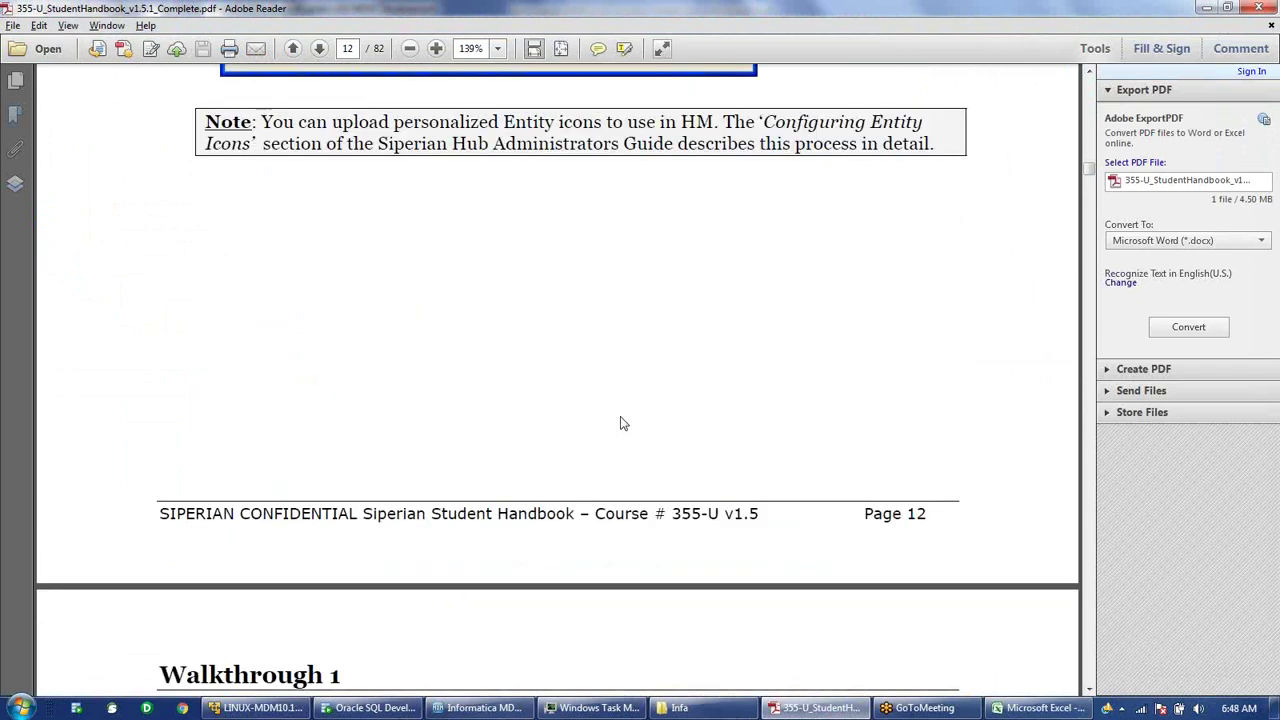
{"action": "scroll", "coordinate": [620, 423], "scroll_direction": "down", "scroll_amount": 14}
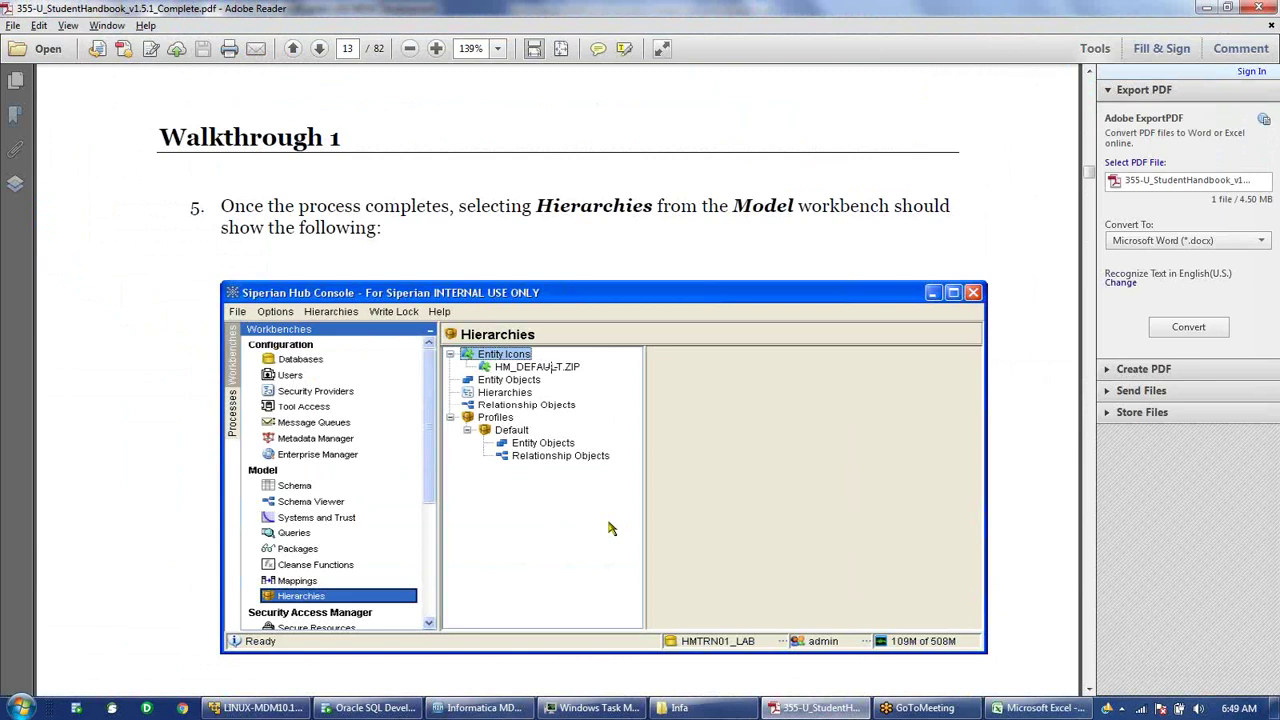
{"action": "scroll", "coordinate": [612, 528], "scroll_direction": "down", "scroll_amount": 1}
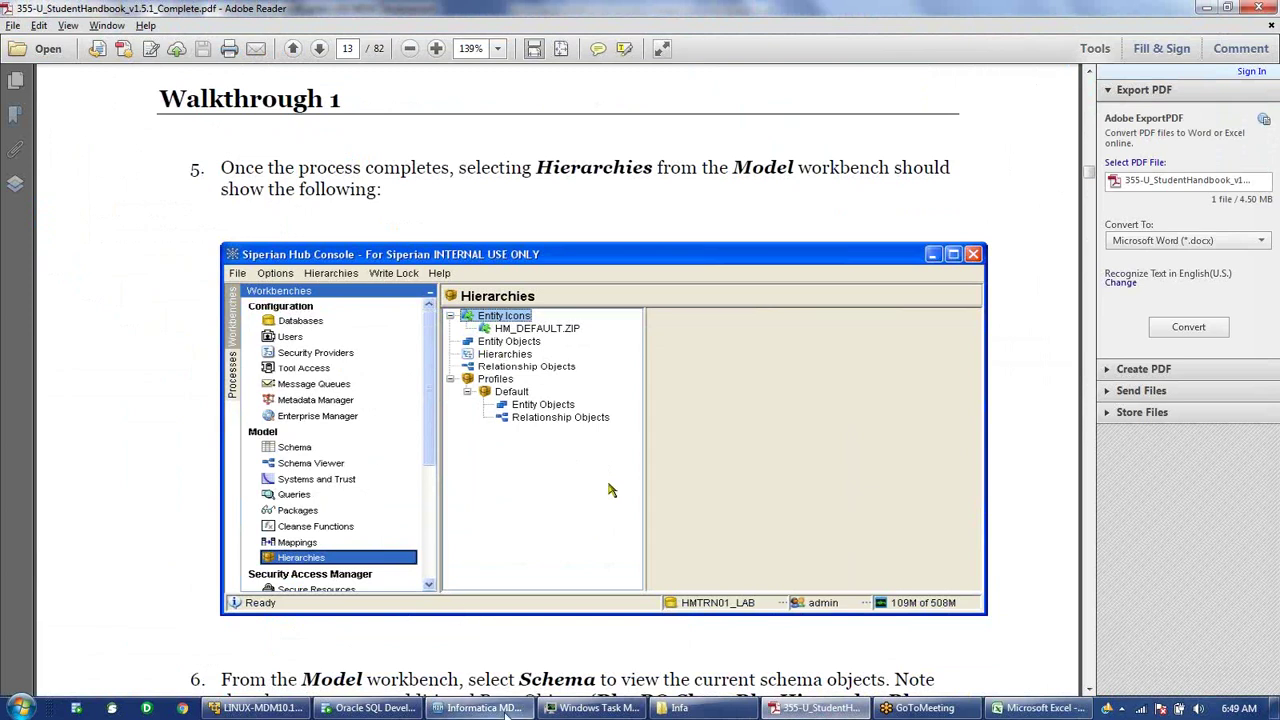
- Switch to the Informatica MDM Hub Console, open the Schema tool and check the physical name of the Rbo Bo Class base object
{"action": "mouse_move", "coordinate": [506, 709]}
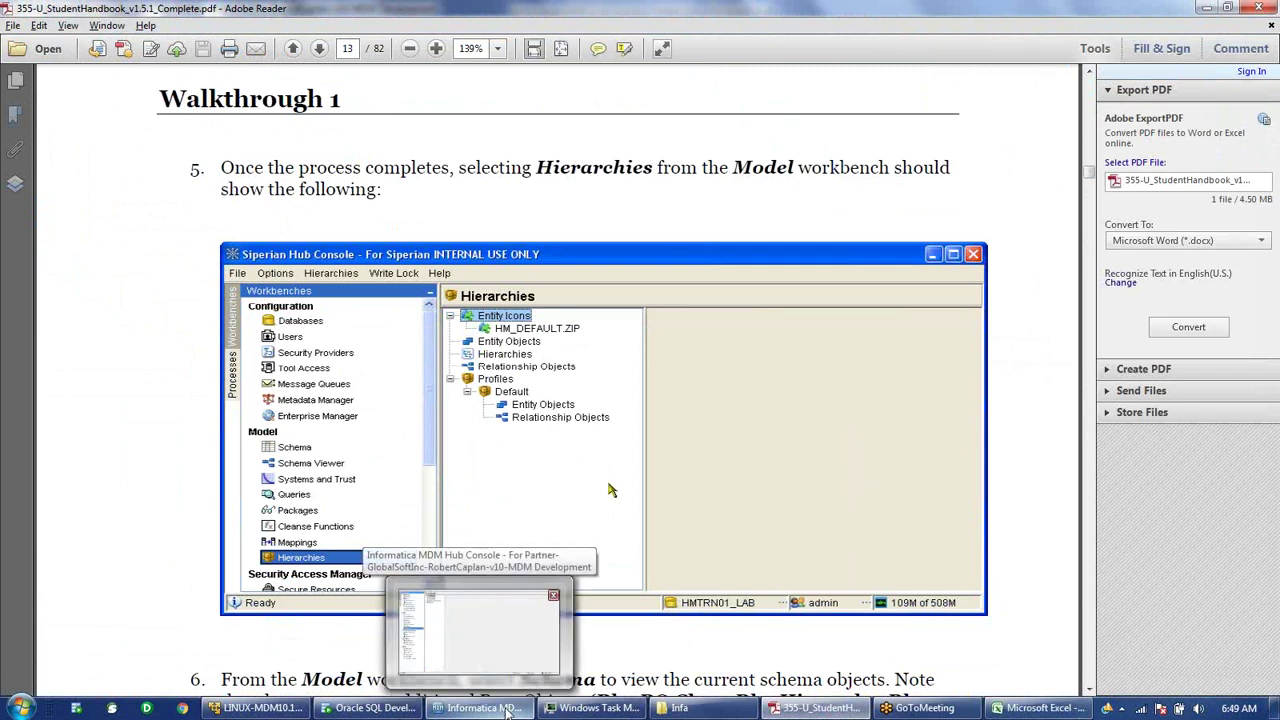
{"action": "left_click", "coordinate": [506, 709]}
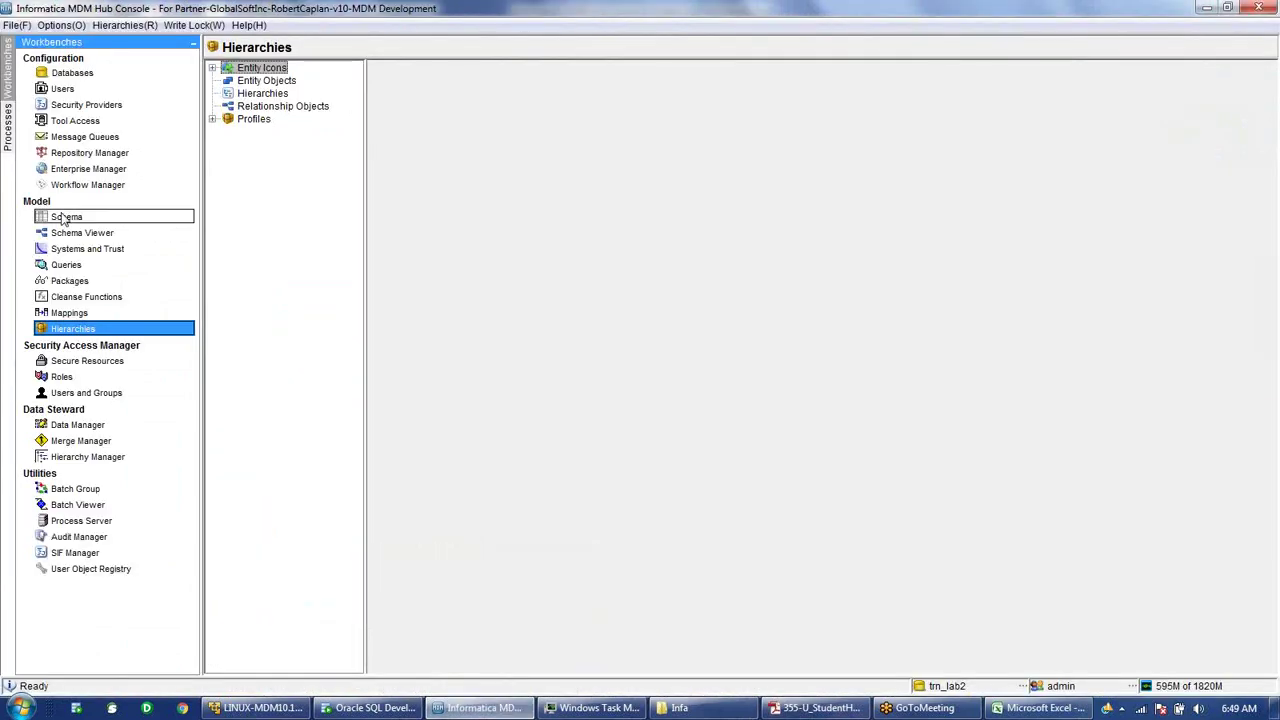
{"action": "left_click", "coordinate": [64, 217]}
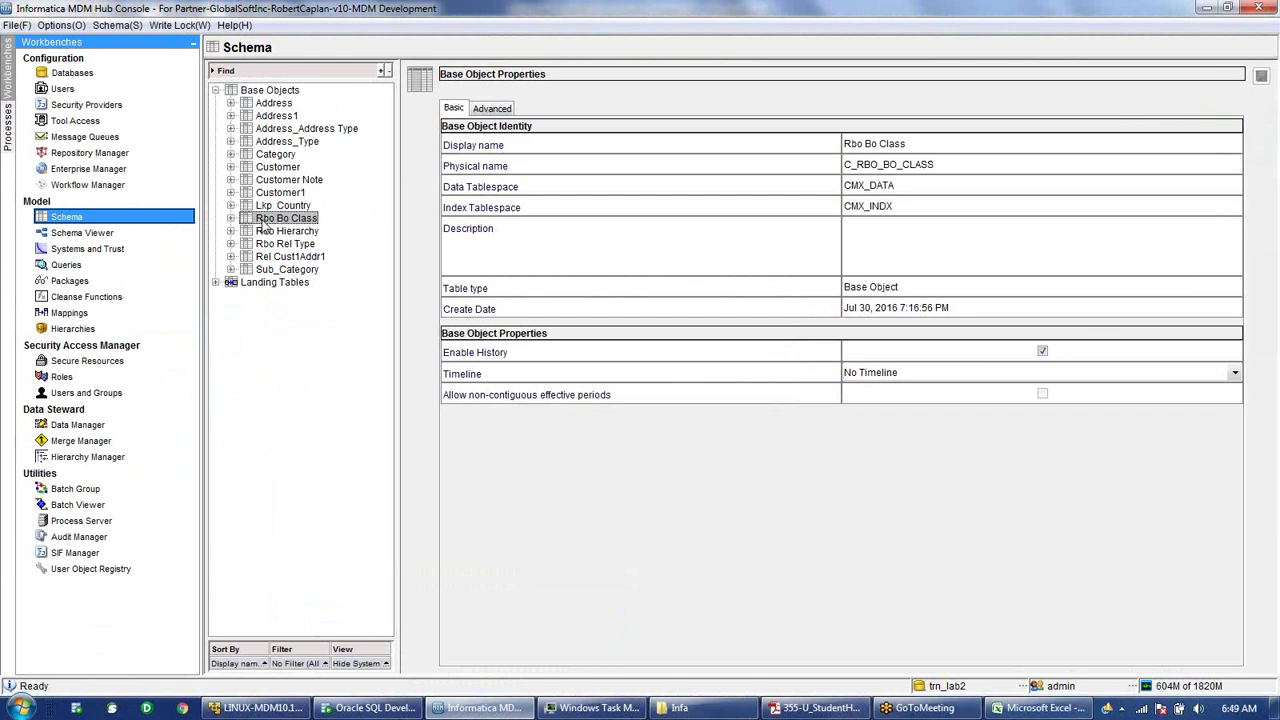
{"action": "left_click_drag", "start_coordinate": [948, 165], "coordinate": [842, 170]}
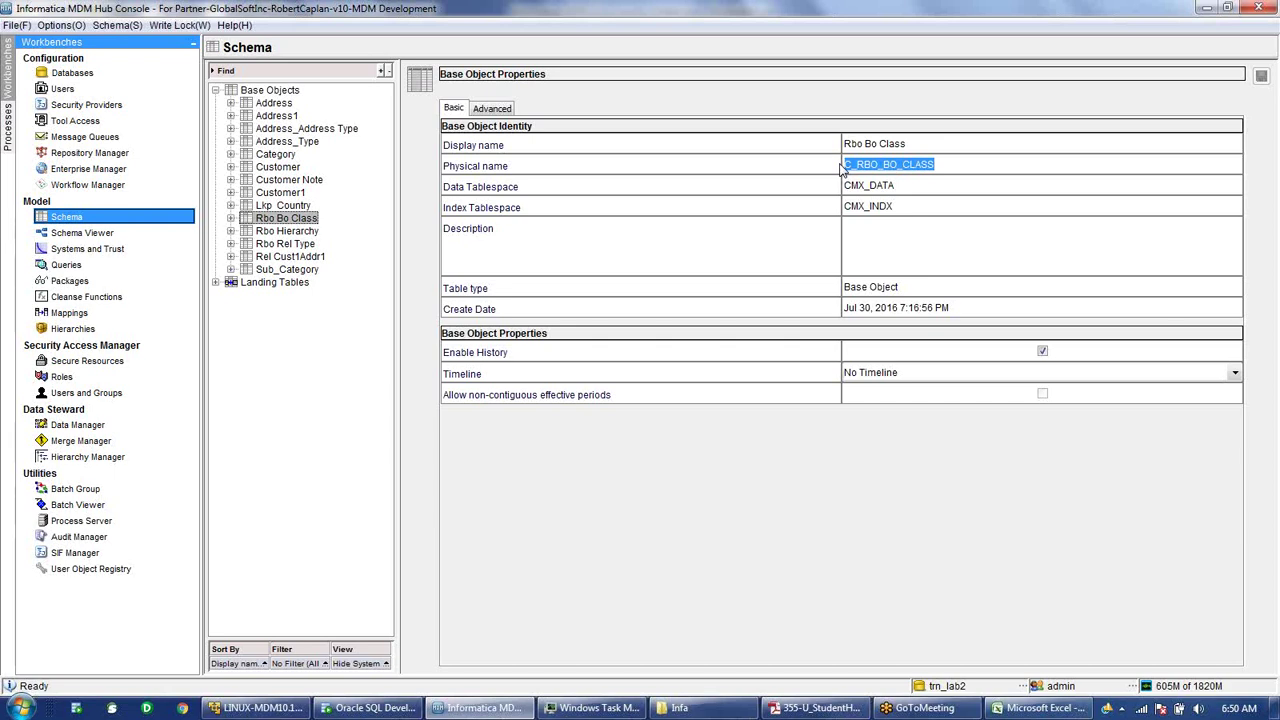
- Display the columns of Rbo Bo Class and examine the Base Object Class Code column
{"action": "left_click", "coordinate": [231, 218]}
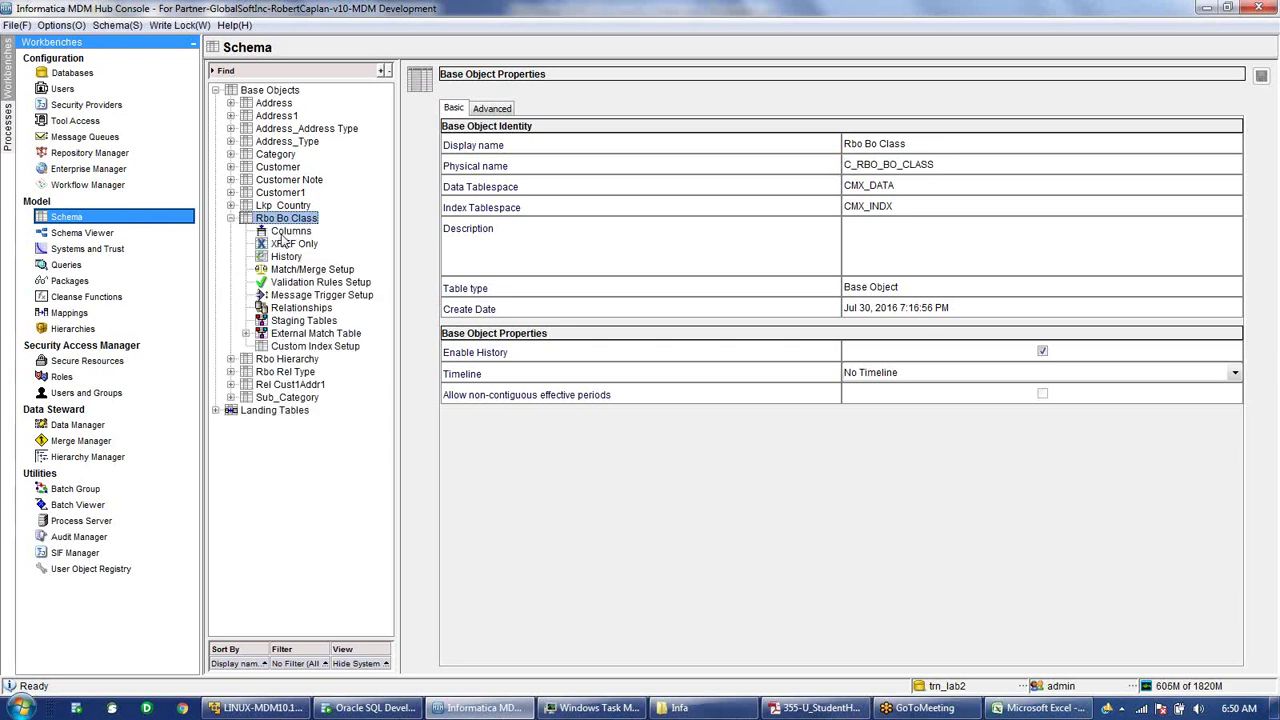
{"action": "left_click", "coordinate": [284, 233]}
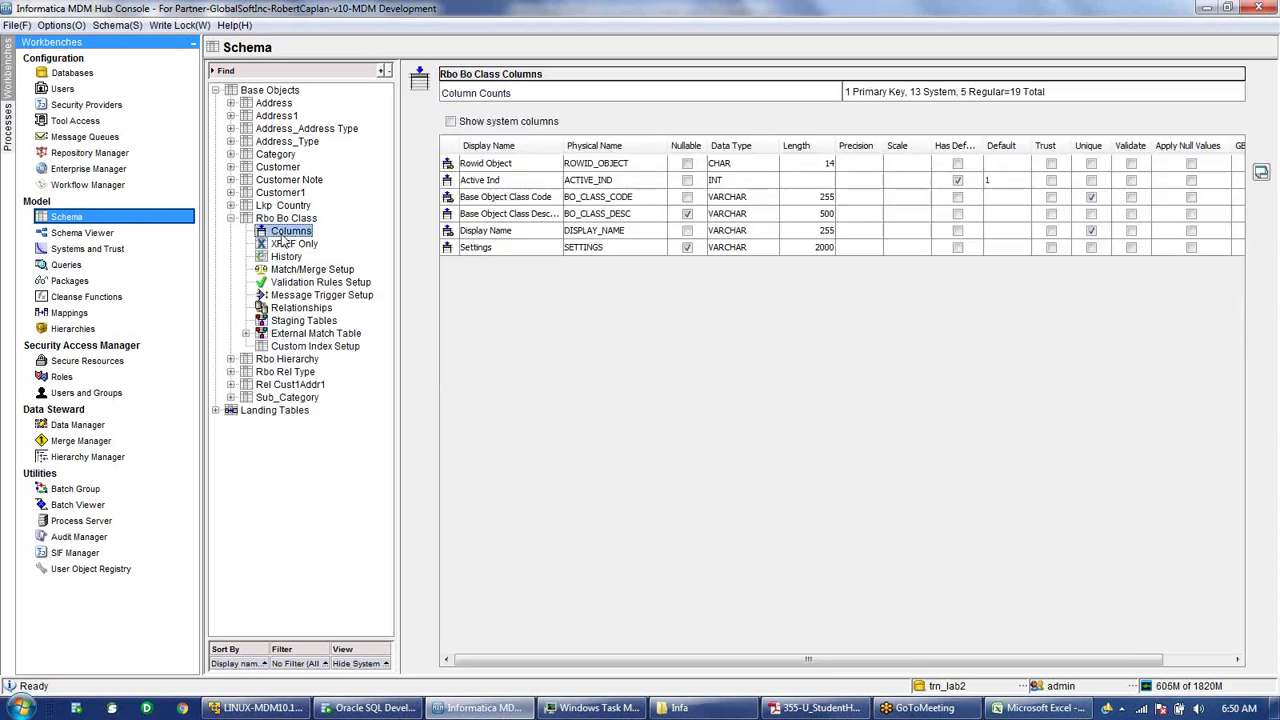
{"action": "left_click", "coordinate": [476, 199]}
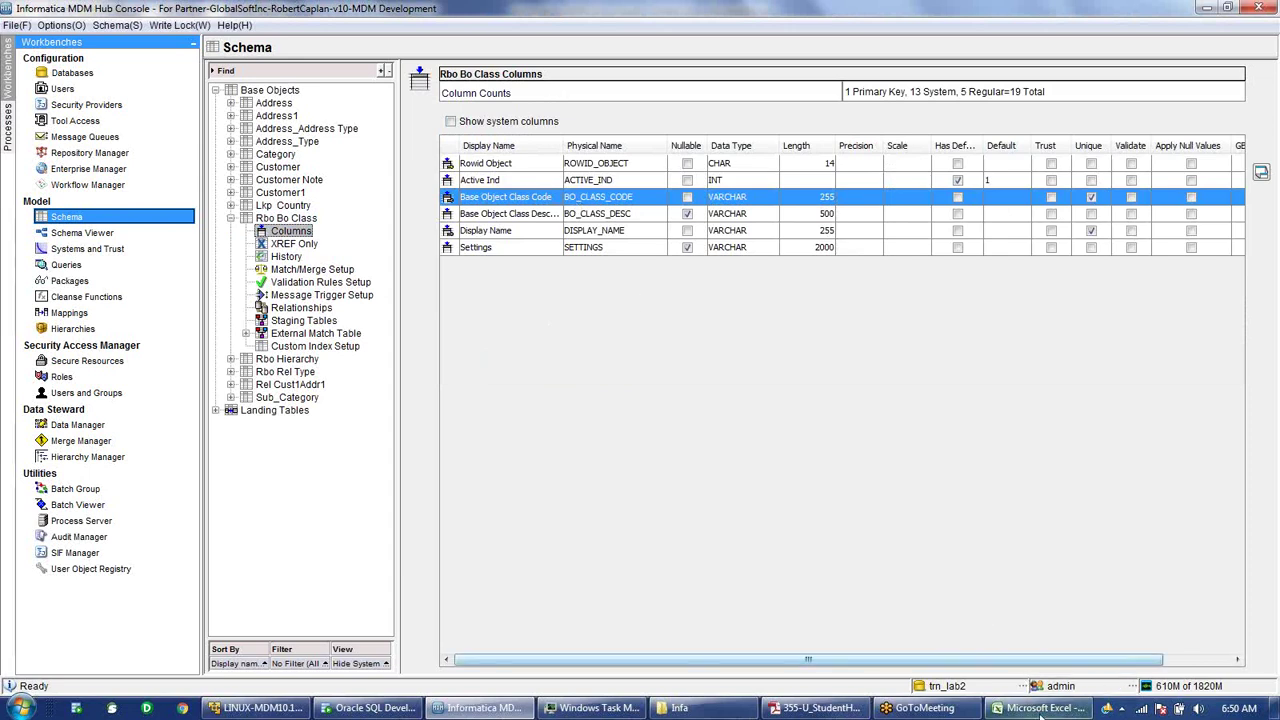
- Switch to the Excel workbook and review the Customer and Address entity types in row 175
{"action": "mouse_move", "coordinate": [1040, 716]}
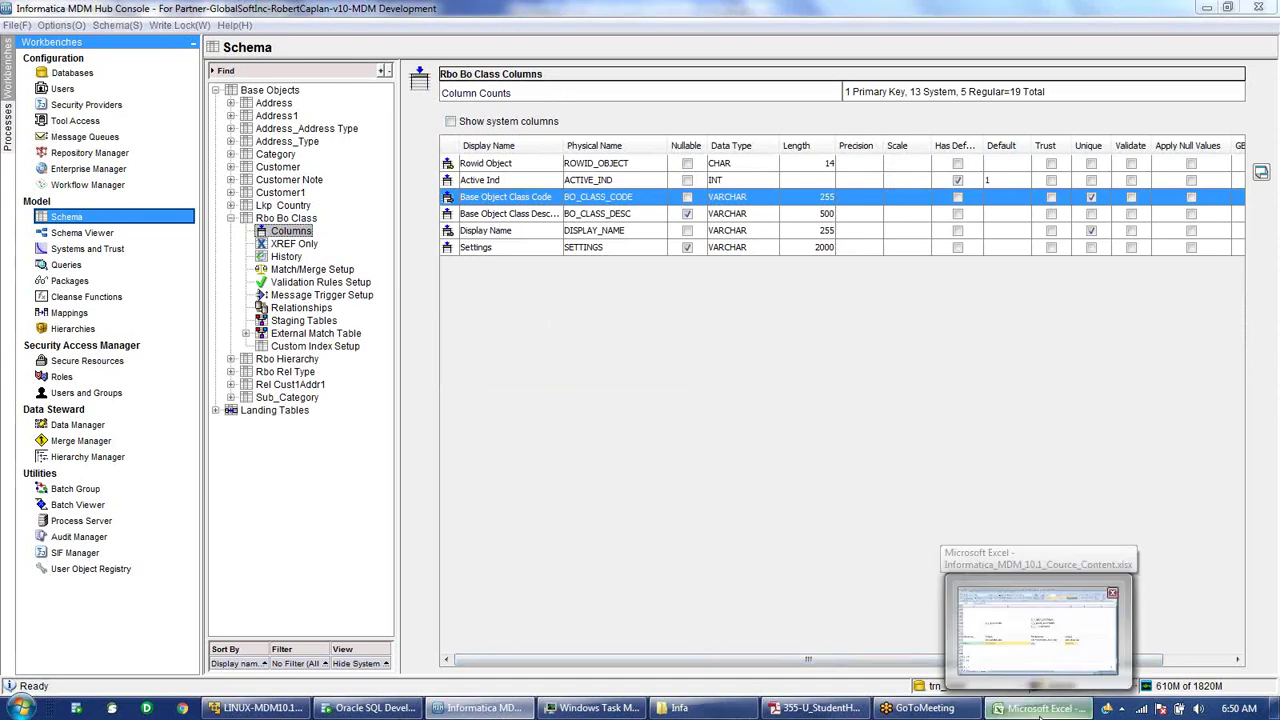
{"action": "left_click", "coordinate": [1040, 710]}
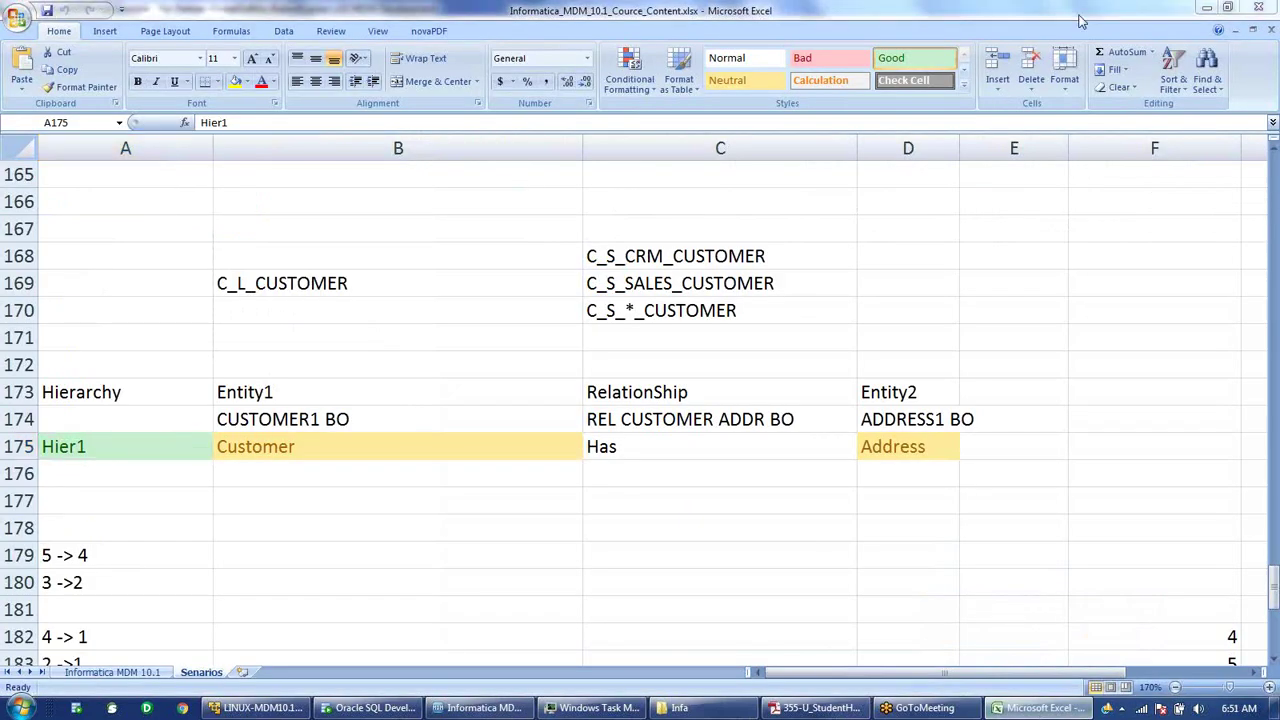
{"action": "left_click", "coordinate": [443, 451]}
{"action": "left_click", "coordinate": [935, 448]}
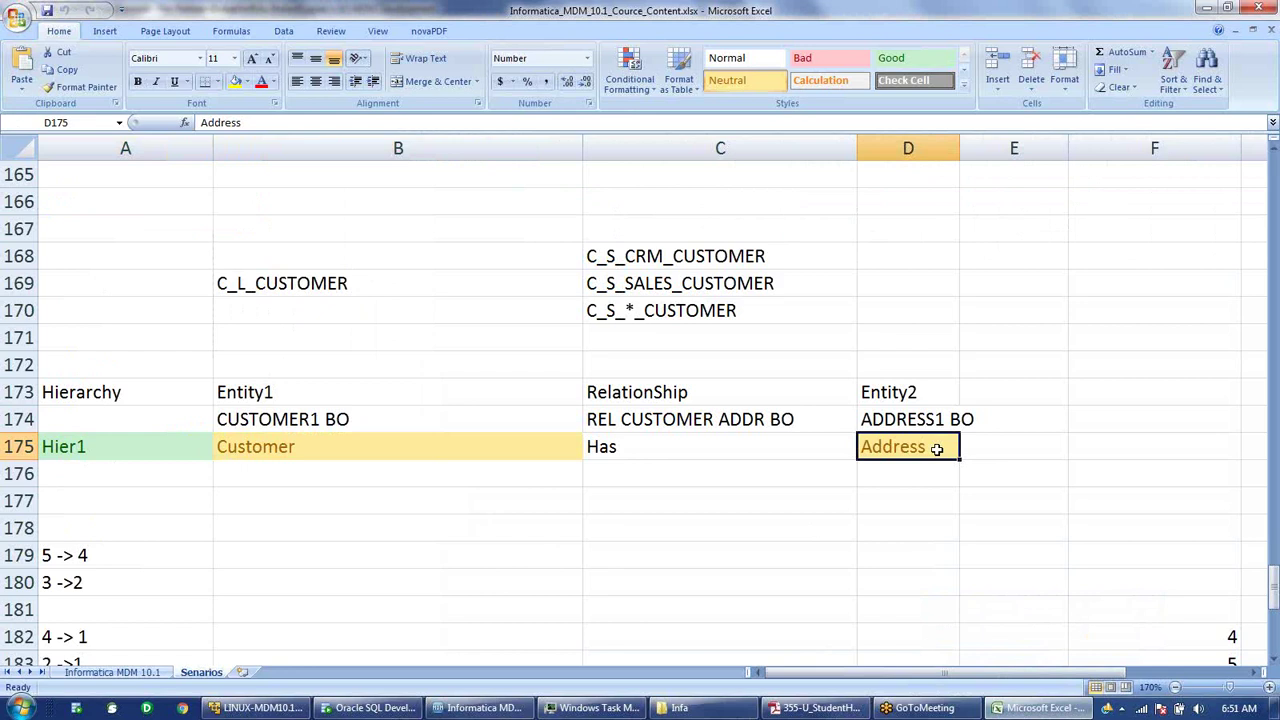
- Return to the MDM Hub Console and examine the Rbo Hierarchy base object's physical name and its Hierarchy Code column
{"action": "key", "text": "alt+Tab"}
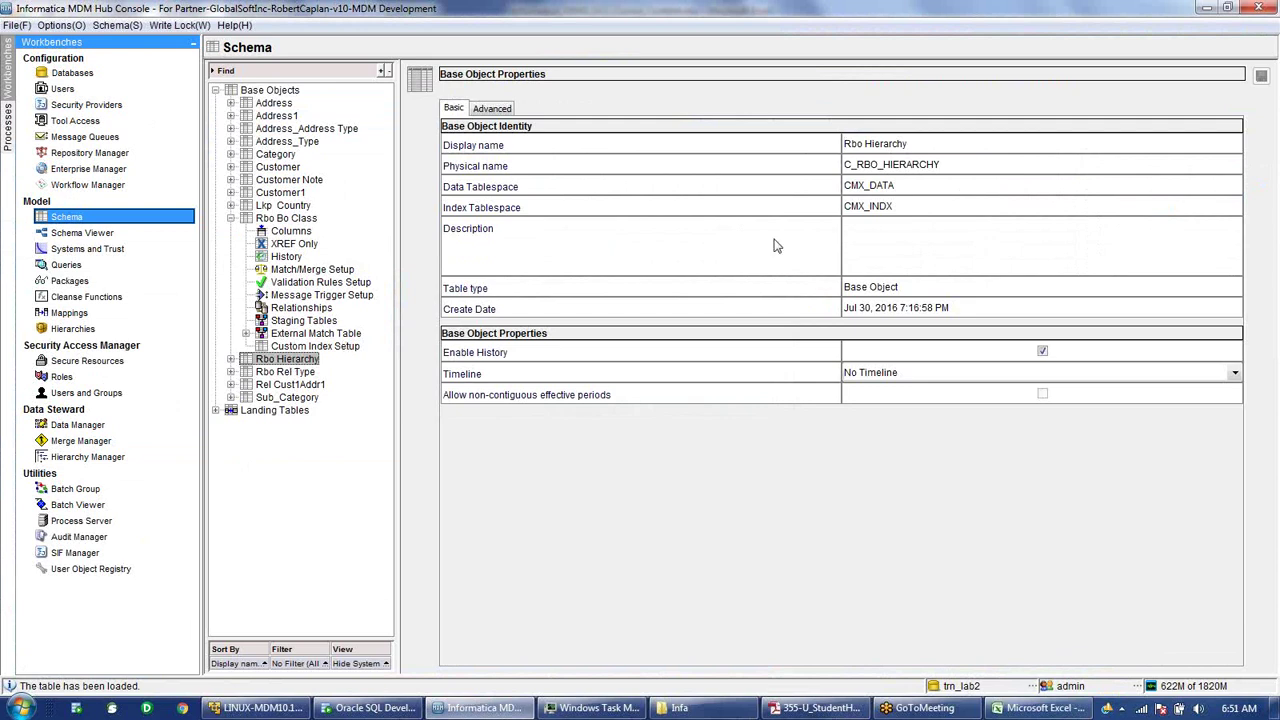
{"action": "left_click_drag", "start_coordinate": [929, 163], "coordinate": [838, 166]}
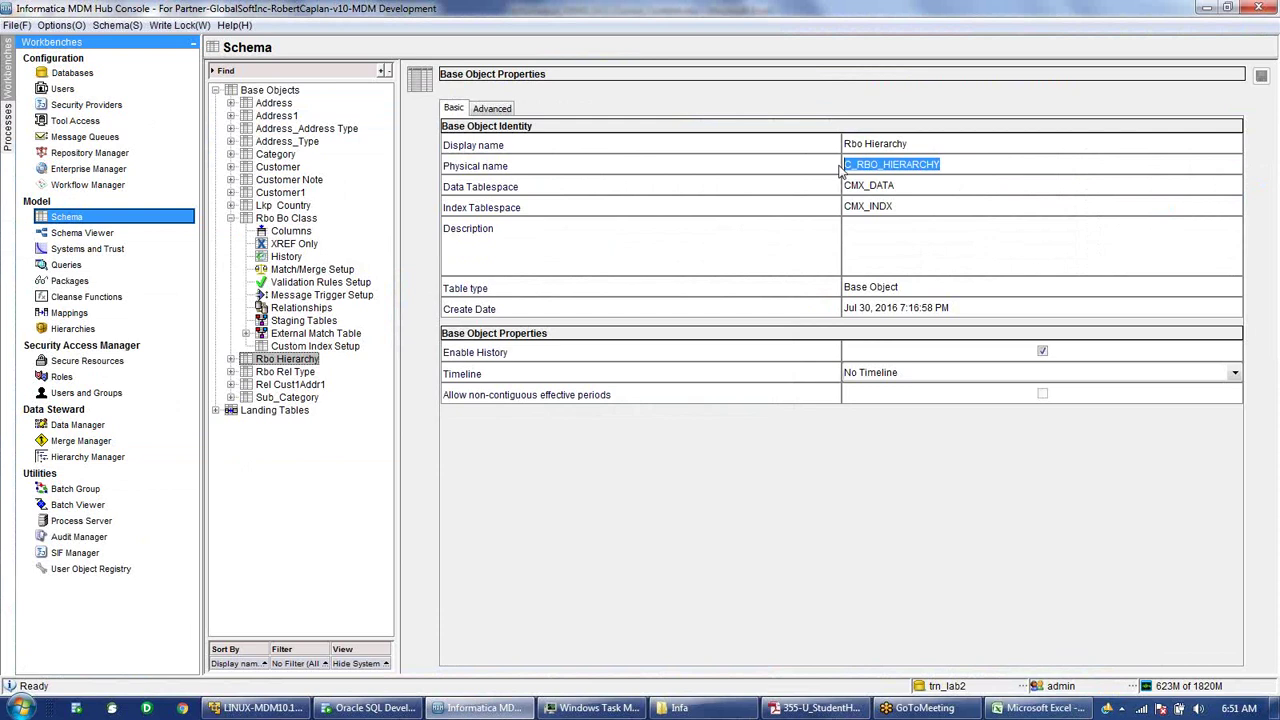
{"action": "left_click", "coordinate": [231, 359]}
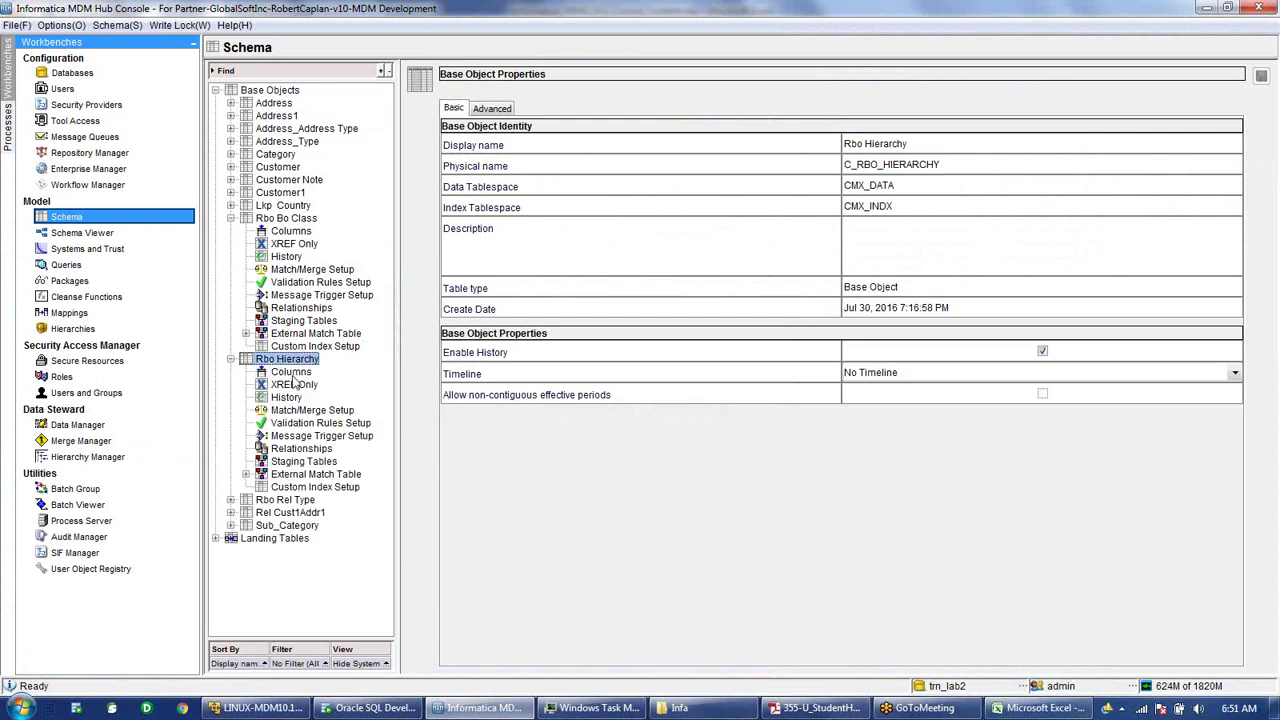
{"action": "left_click", "coordinate": [291, 372]}
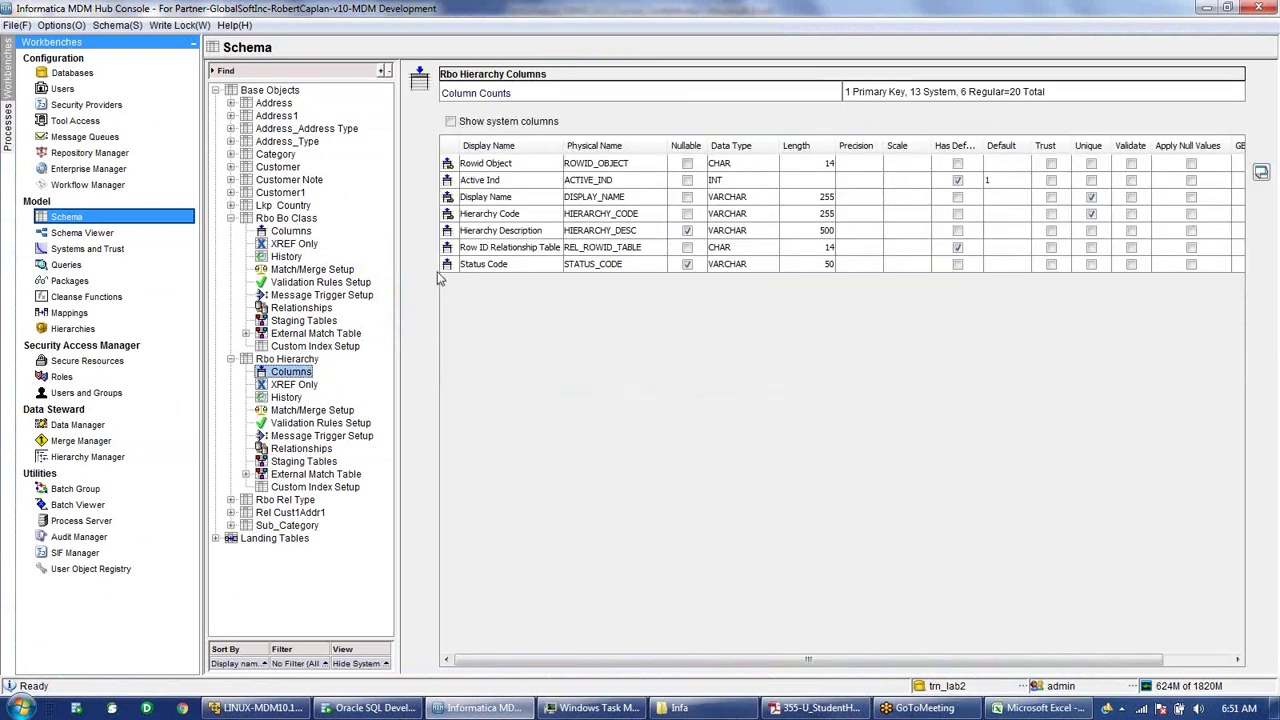
{"action": "left_click", "coordinate": [476, 216]}
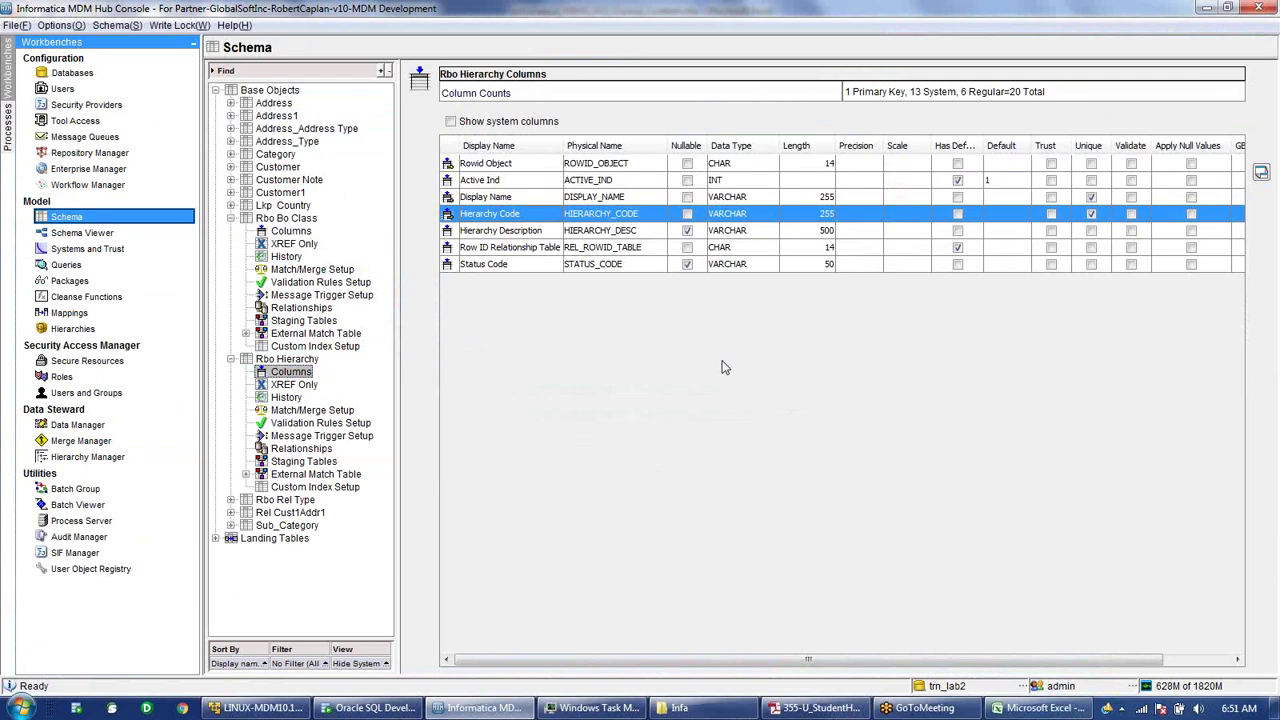
- Switch to the Excel workbook and review the Hier1 hierarchy and the Has relationship type in row 175
{"action": "key", "text": "alt+Tab"}
{"action": "left_click", "coordinate": [84, 446]}
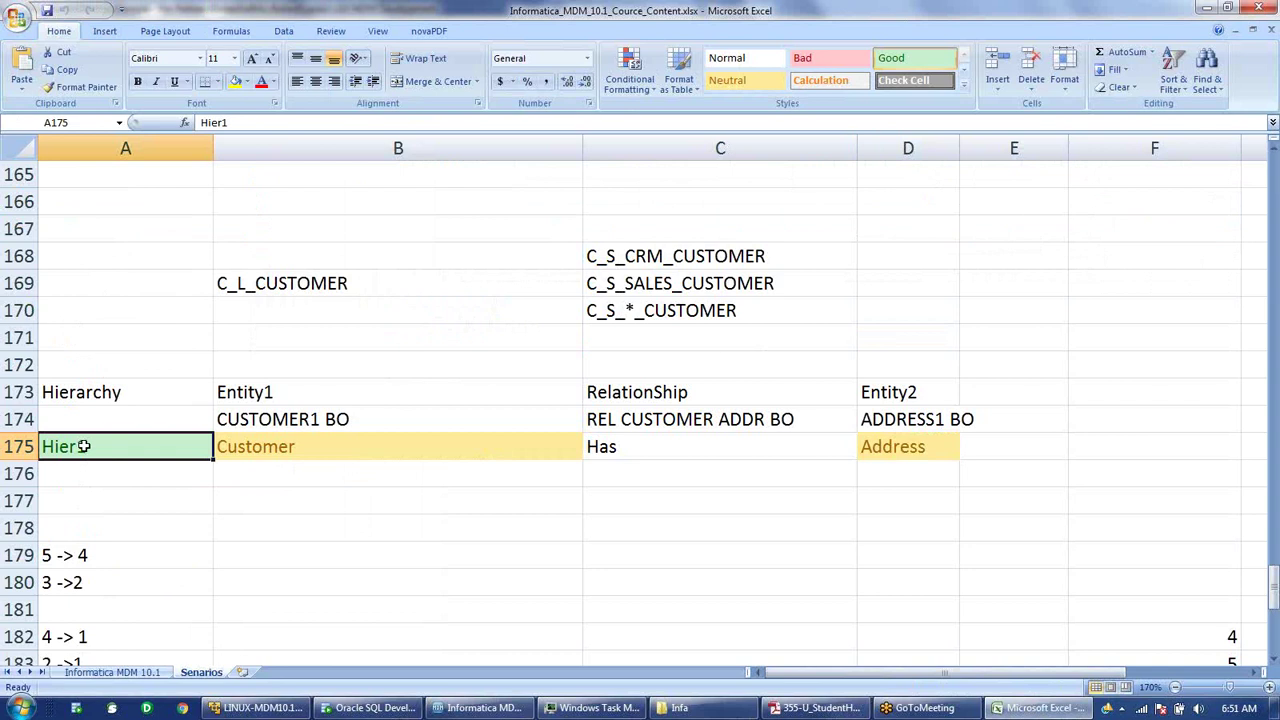
{"action": "left_click", "coordinate": [684, 441]}
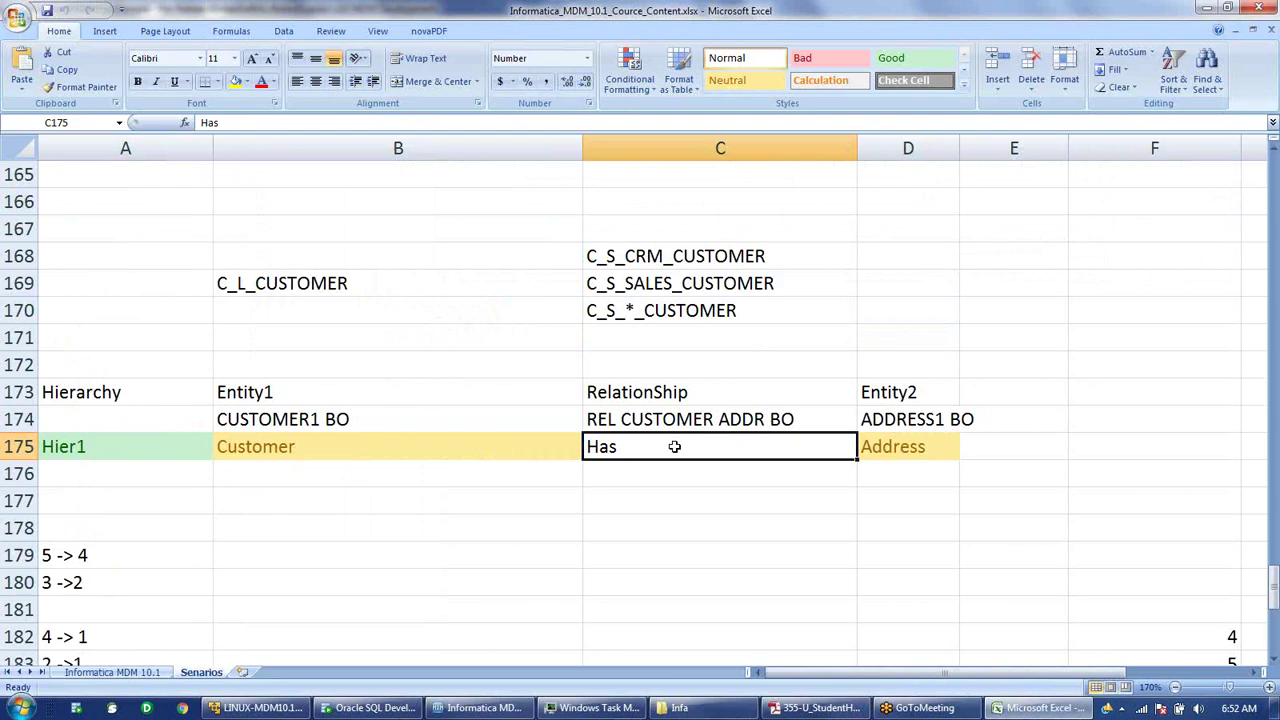
- Return to the MDM Hub Console and examine the Rbo Rel Type base object's properties and its Relationship Type Code column
{"action": "key", "text": "alt+Tab"}
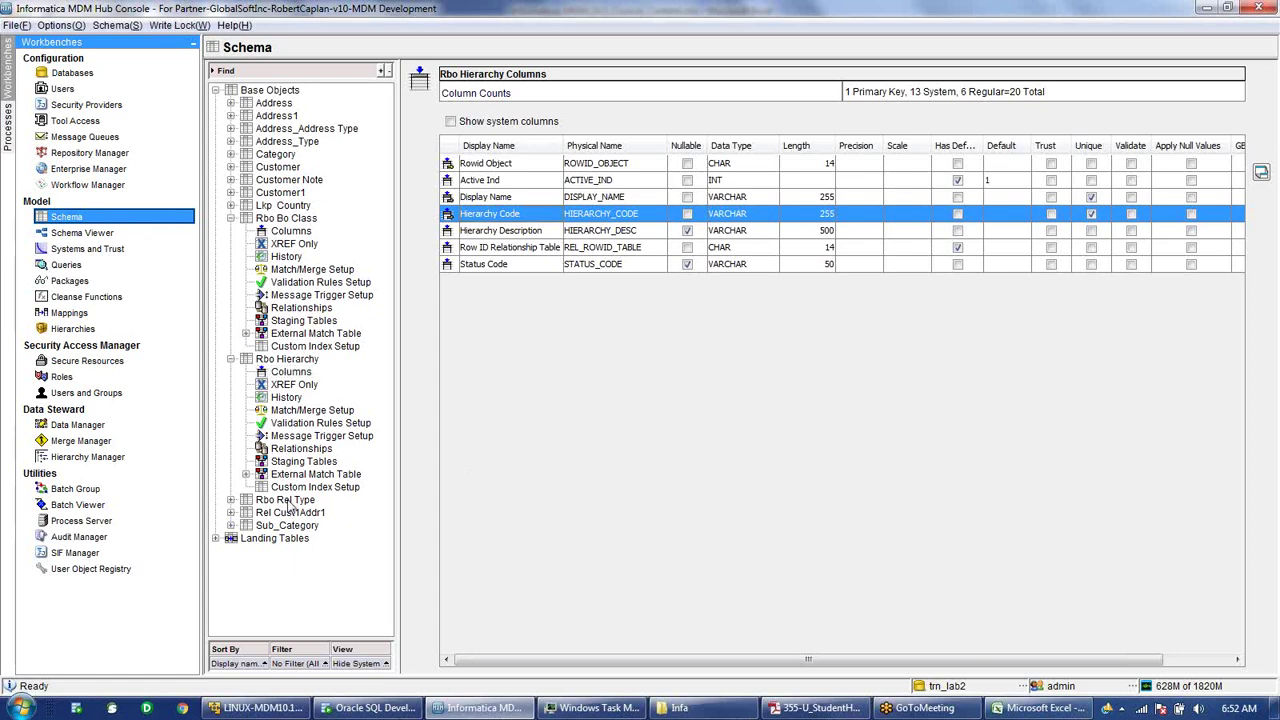
{"action": "left_click", "coordinate": [288, 501]}
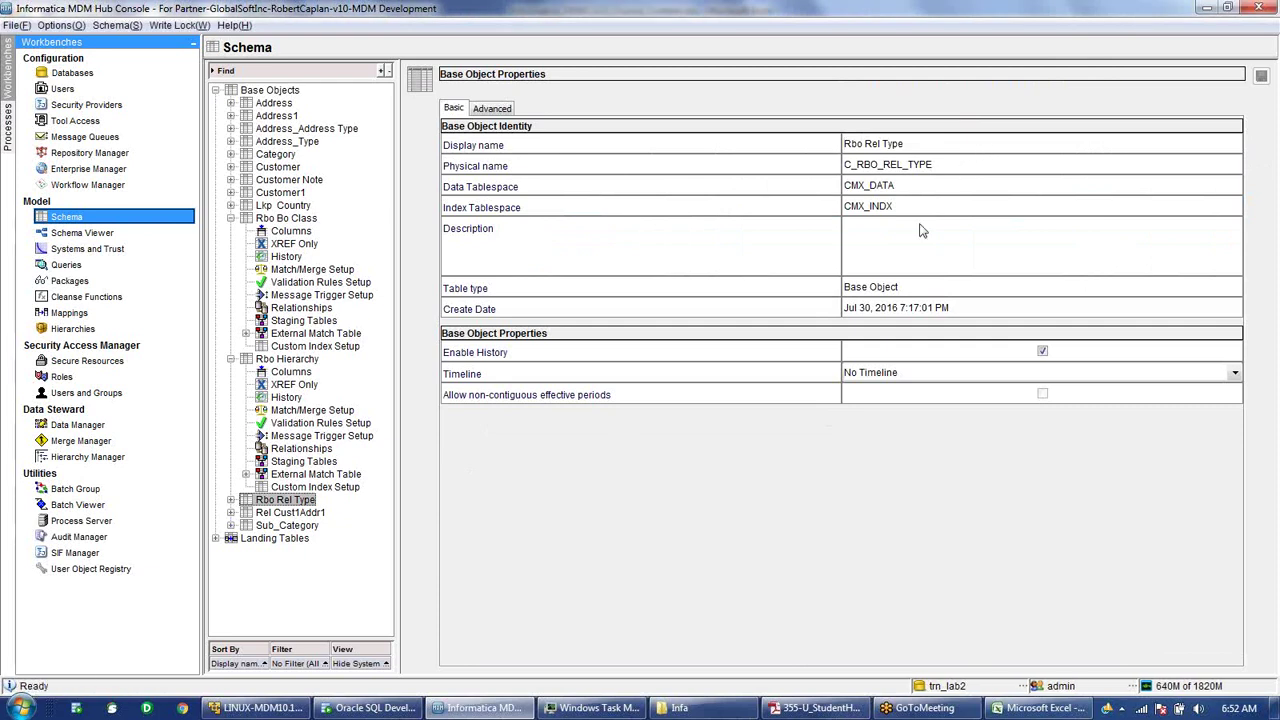
{"action": "left_click", "coordinate": [231, 500]}
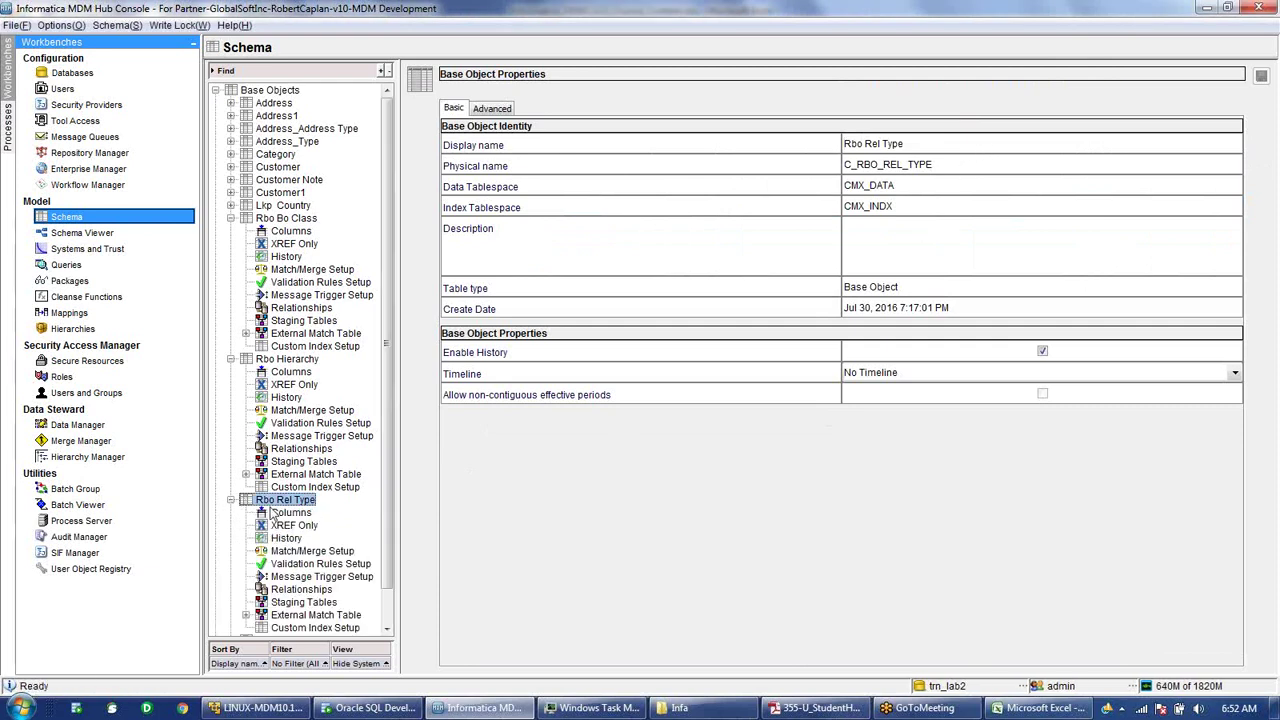
{"action": "left_click", "coordinate": [289, 512]}
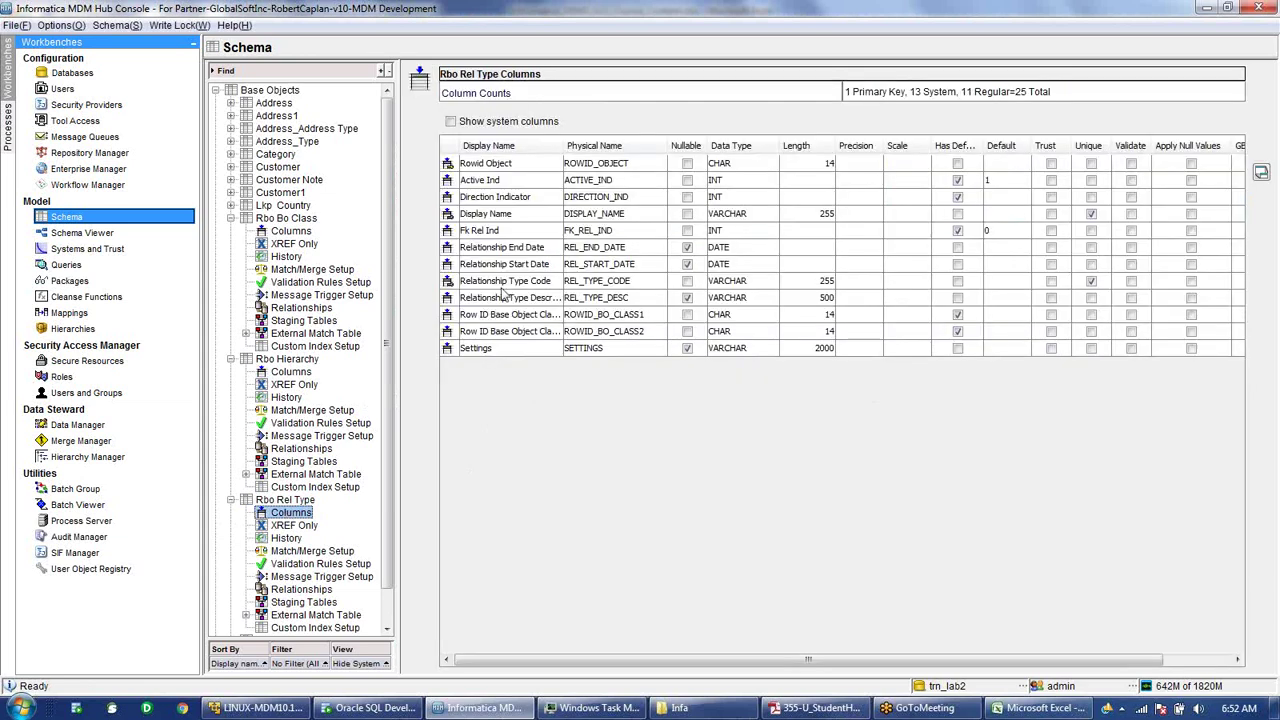
{"action": "left_click", "coordinate": [503, 283]}
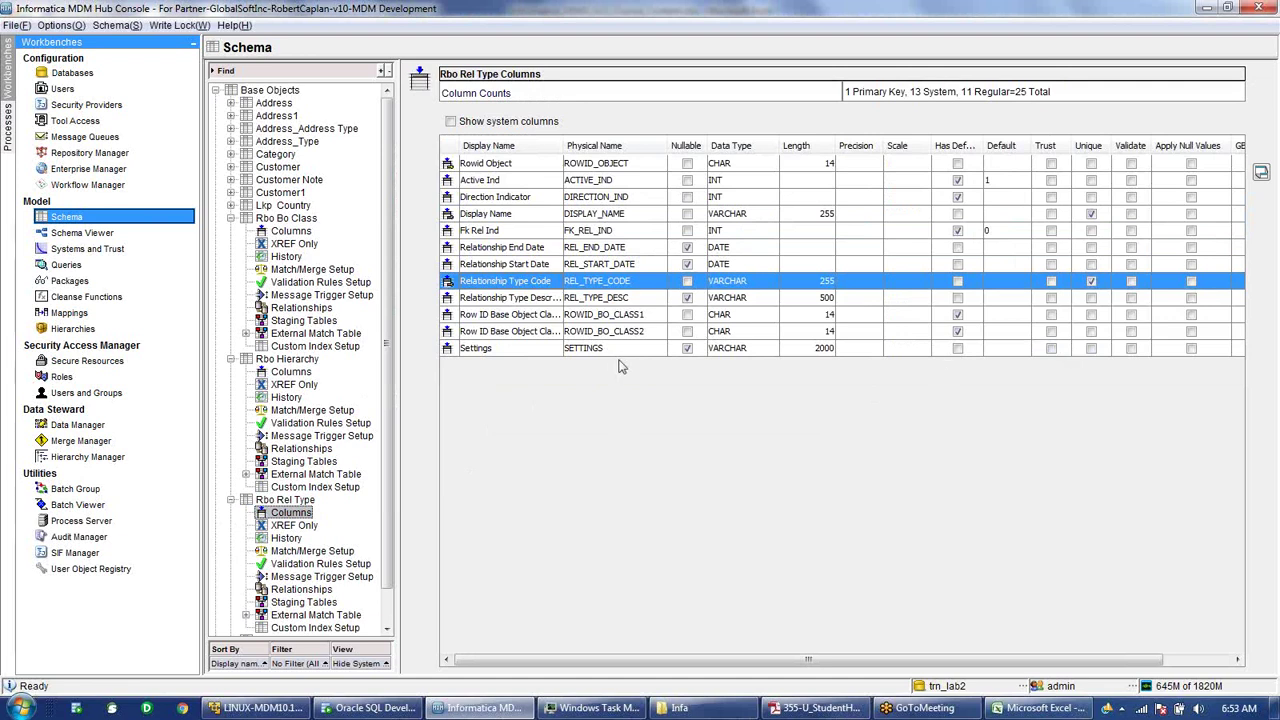
- Display the Hierarchies tool, switch to the Infa folder window, and open HM_Steps.txt from the MDM_Training folder in Notepad++
{"action": "left_click", "coordinate": [99, 330]}
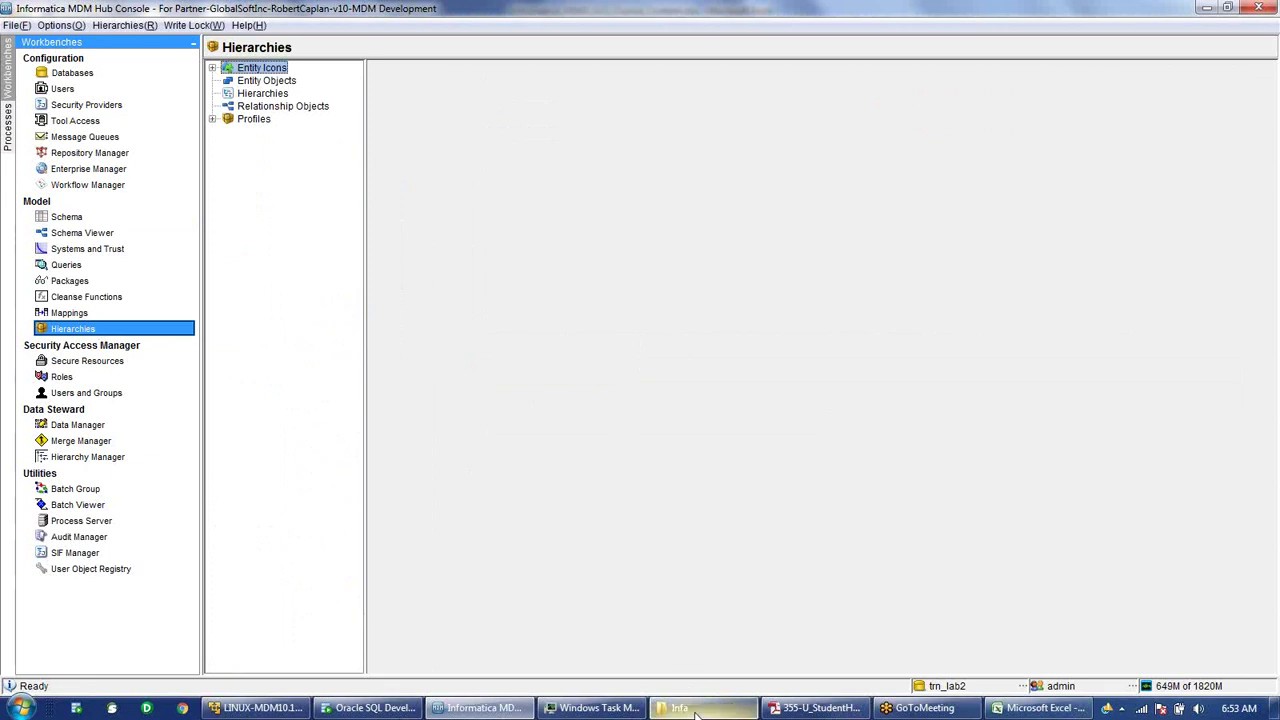
{"action": "mouse_move", "coordinate": [697, 714]}
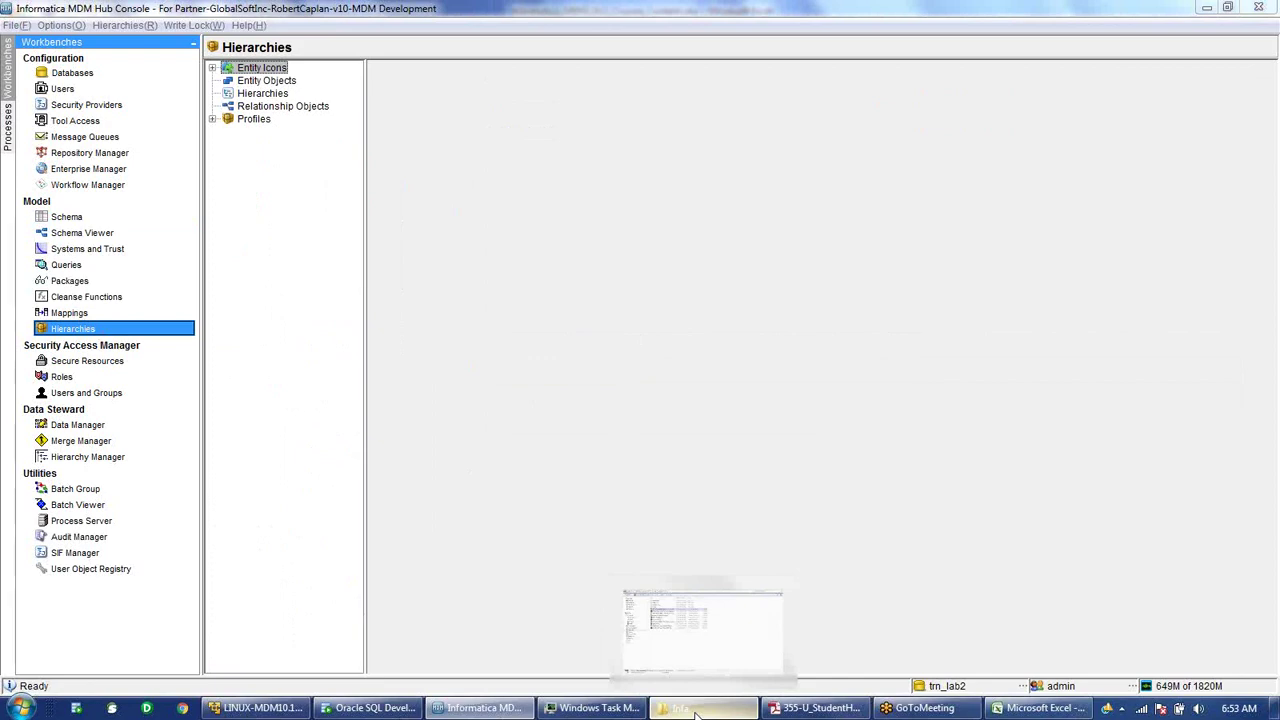
{"action": "left_click", "coordinate": [697, 714]}
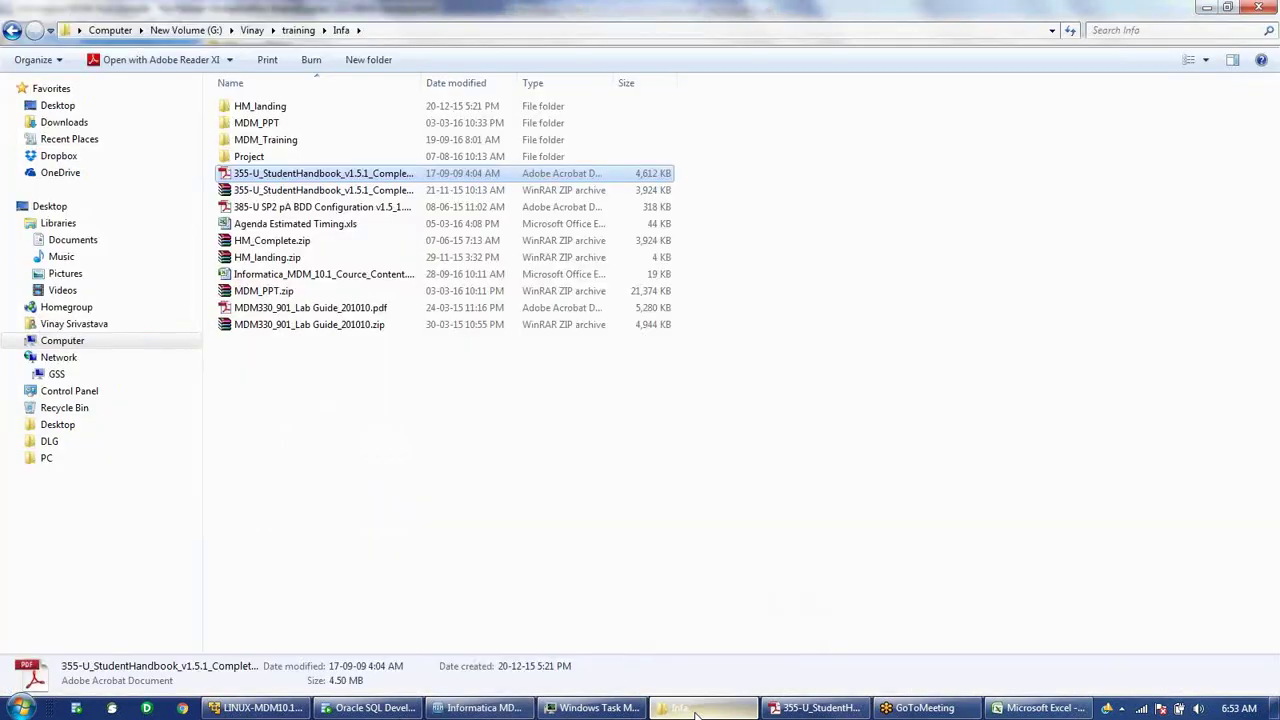
{"action": "double_click", "coordinate": [258, 141]}
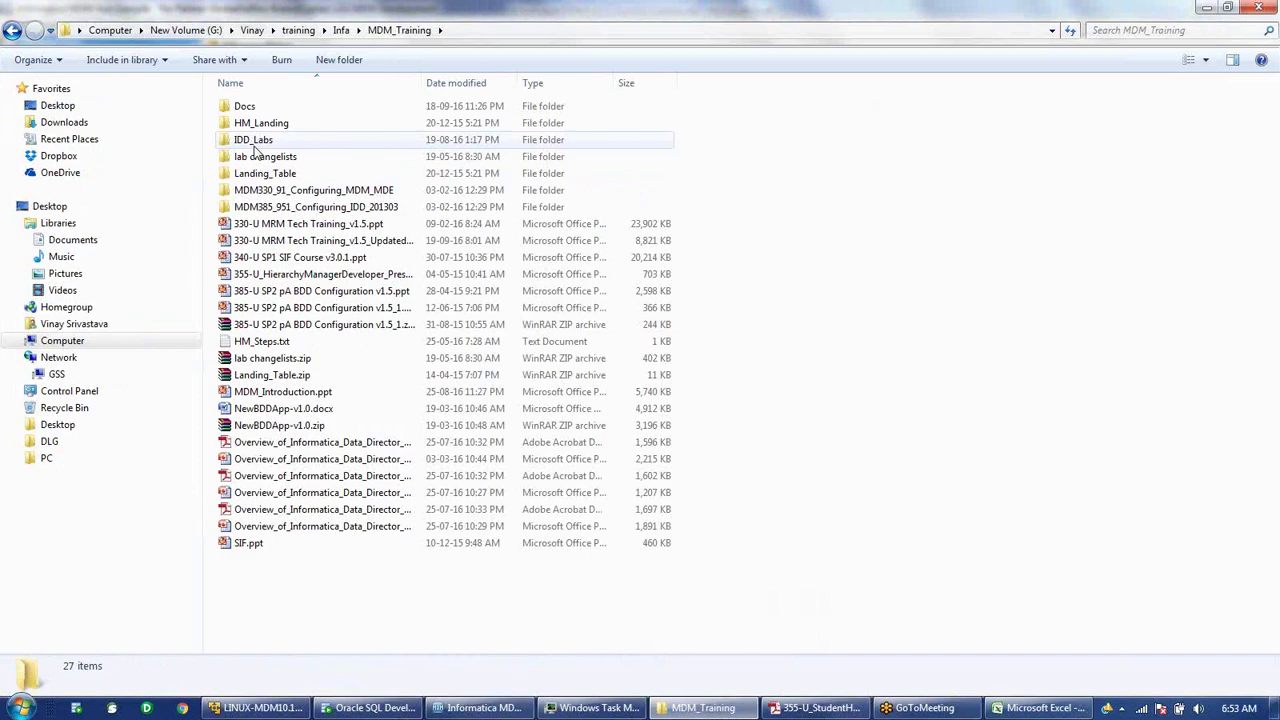
{"action": "right_click", "coordinate": [286, 341]}
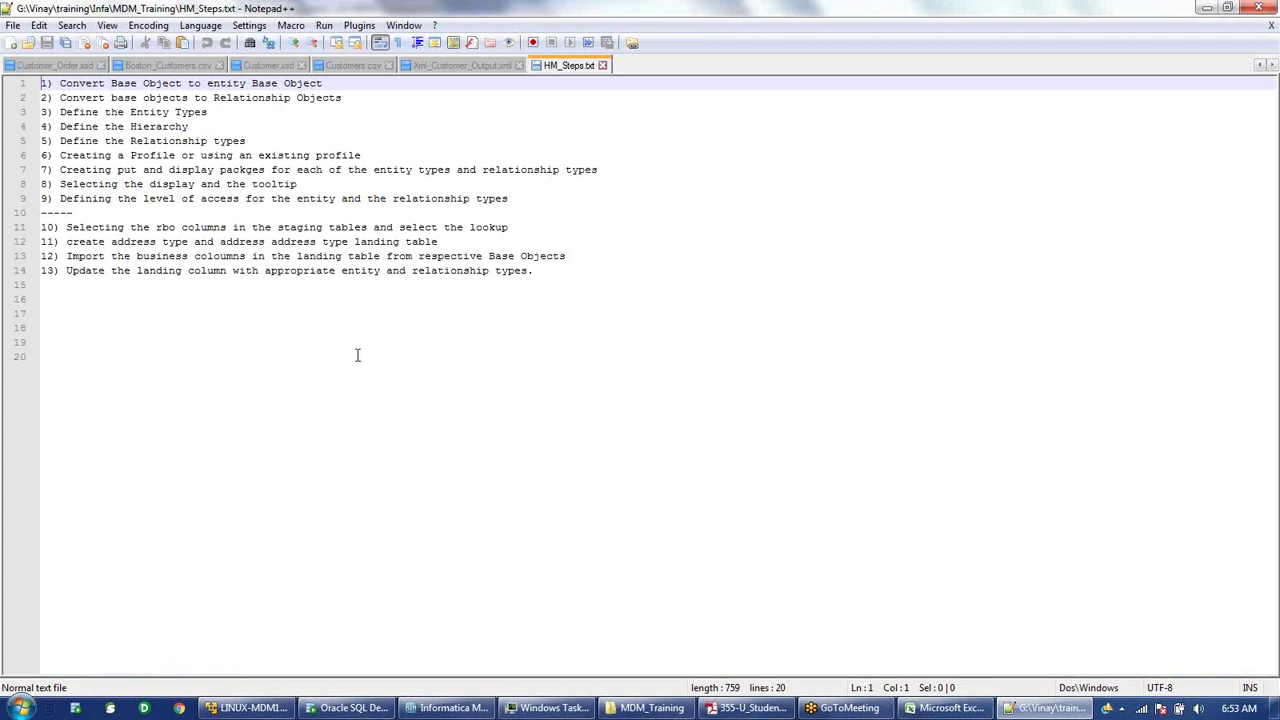
- Append "( Customer and Address)" to line 1 about converting base objects to entity base objects
{"action": "left_click", "coordinate": [330, 84]}
{"action": "type", "text": "( Cu"}
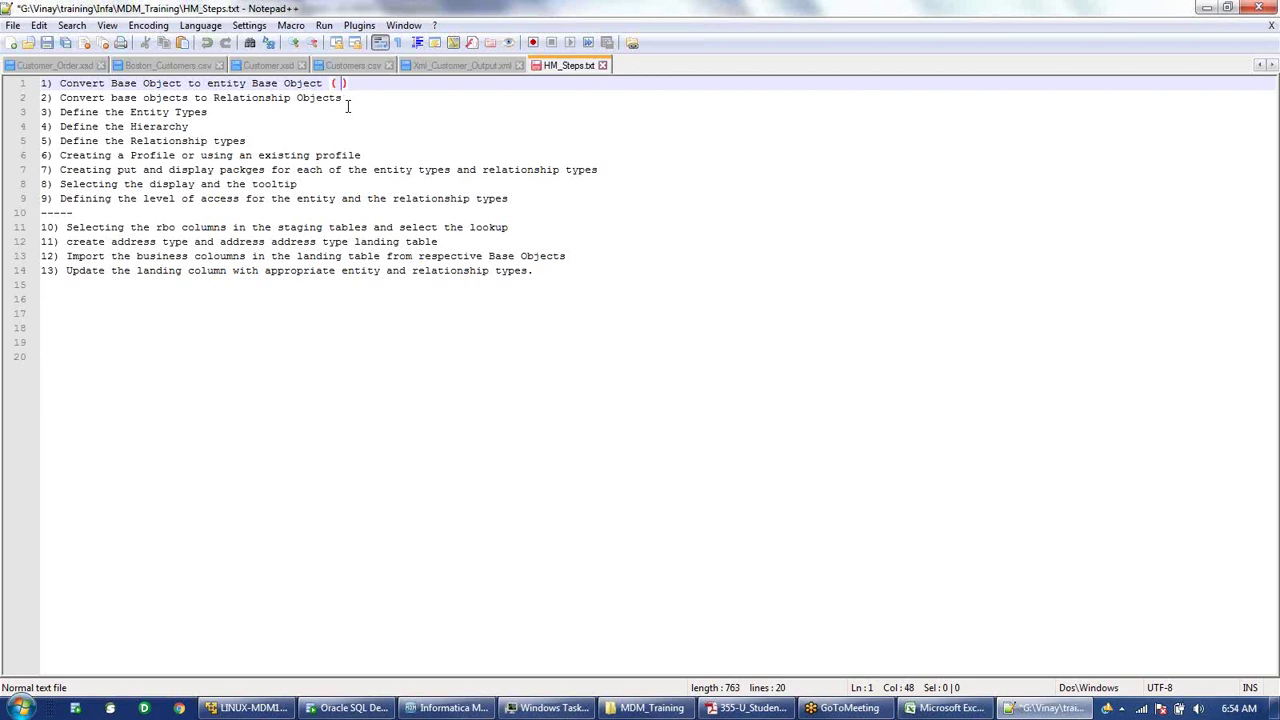
{"action": "type", "text": "stomer and Address"}
- Append "( relationship Table)" to line 2 about converting base objects to relationship objects, and save the file
{"action": "left_click", "coordinate": [402, 103]}
{"action": "type", "text": "( relati"}
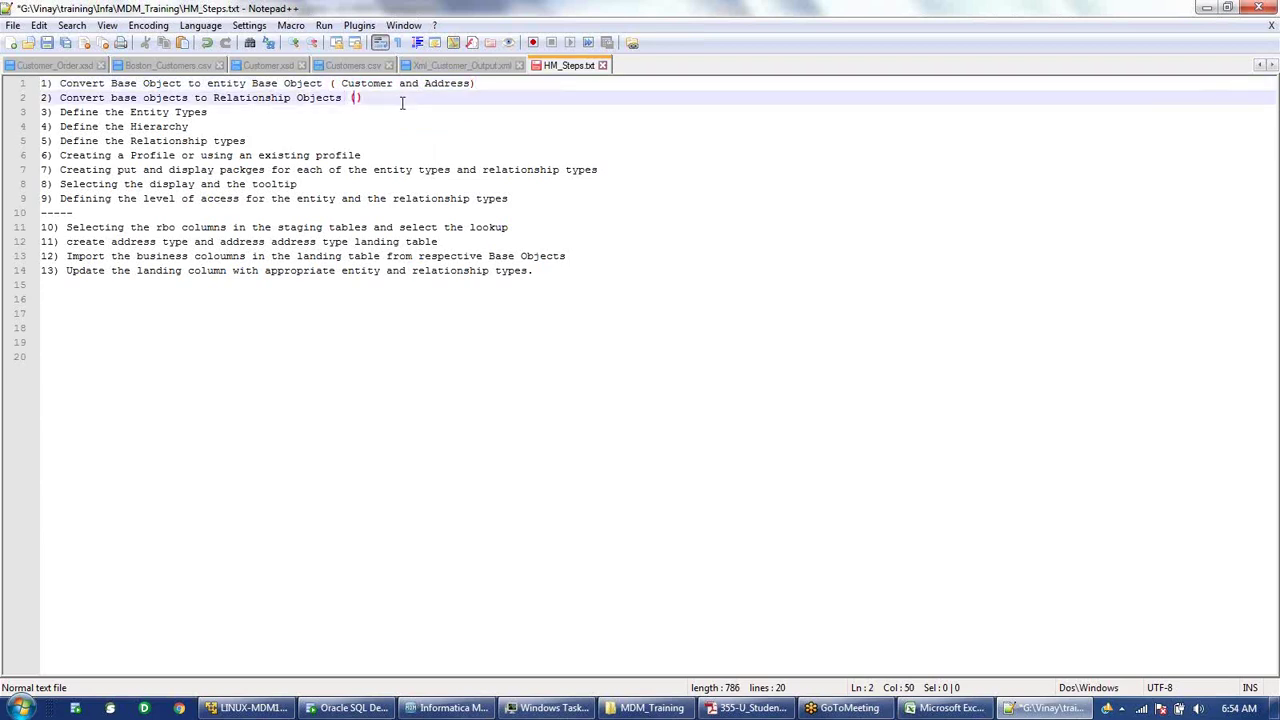
{"action": "type", "text": "onship T"}
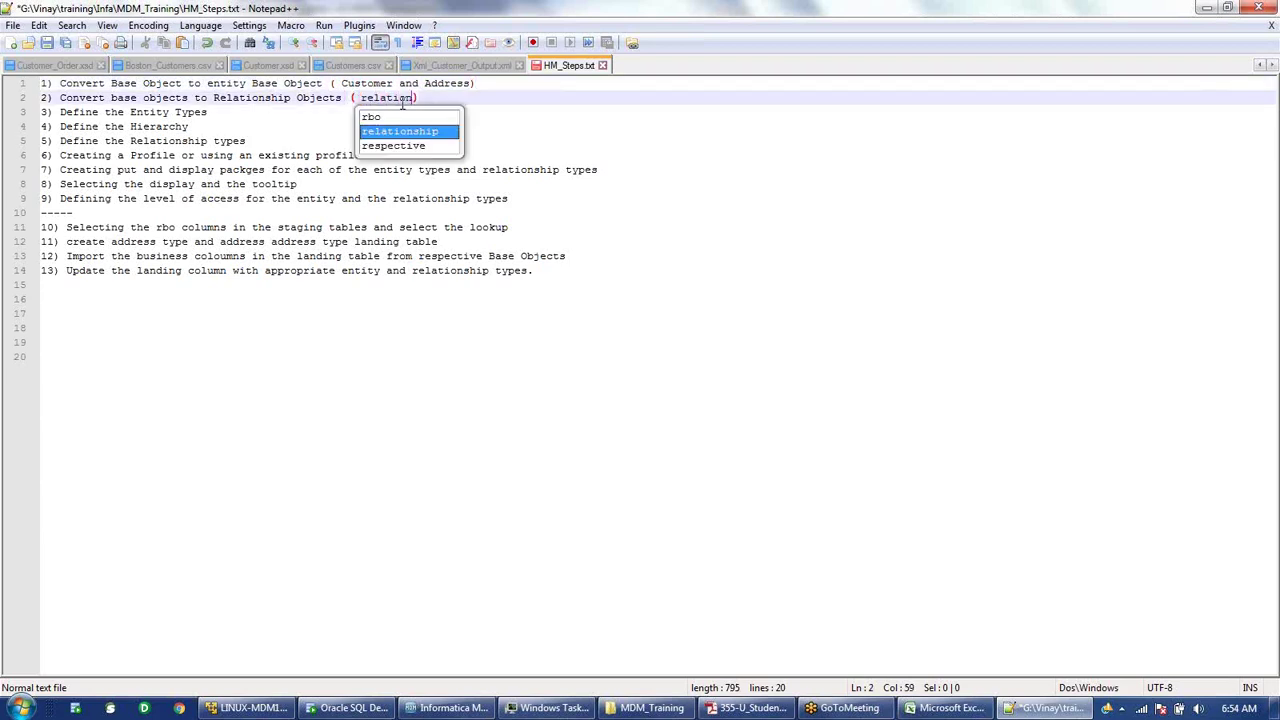
{"action": "type", "text": "able)"}
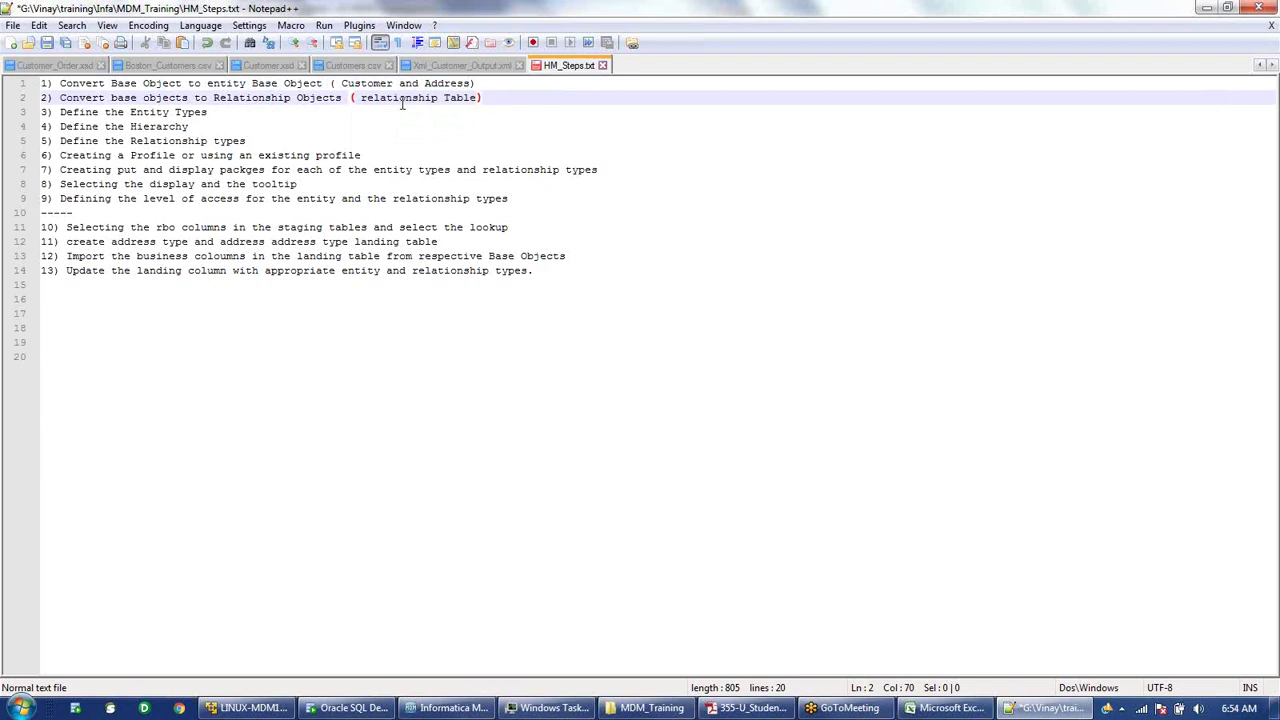
{"action": "key", "text": "ctrl+s"}
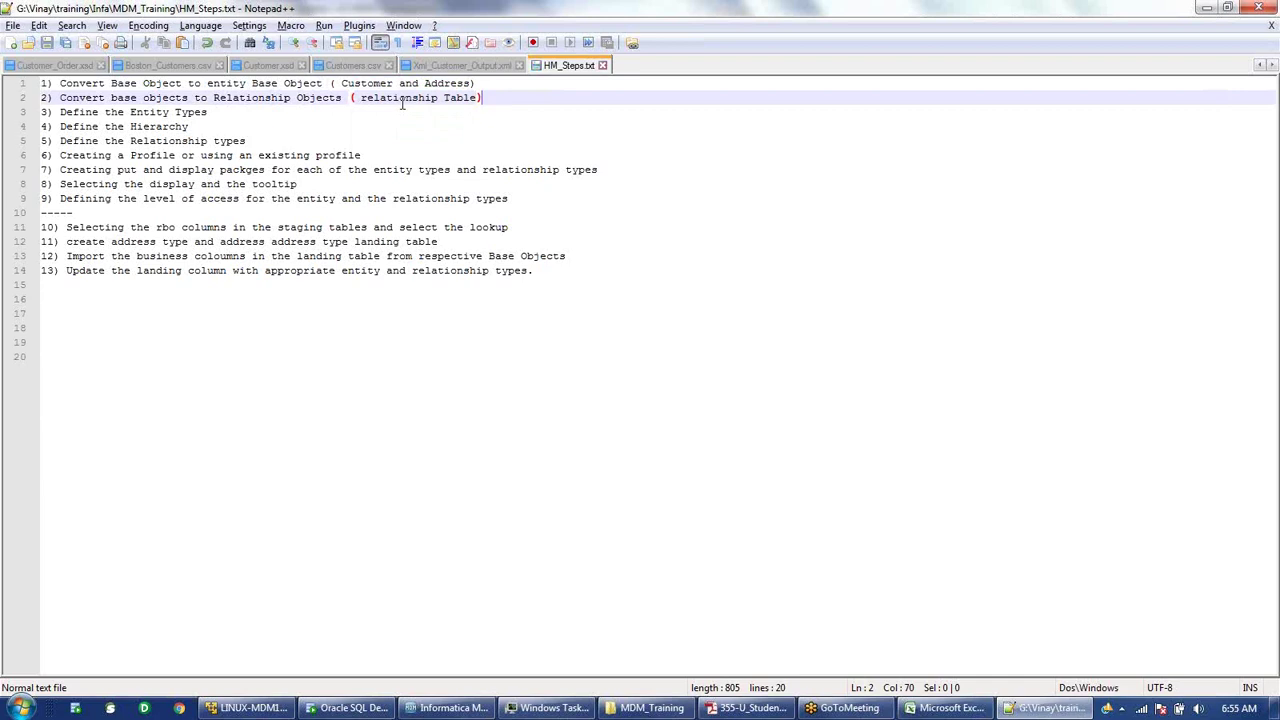
- Return to the MDM Hub Console and review the commands available for Entity Objects, including Convert BO To Entity/Relationship Object
{"action": "key", "text": "alt+Tab"}
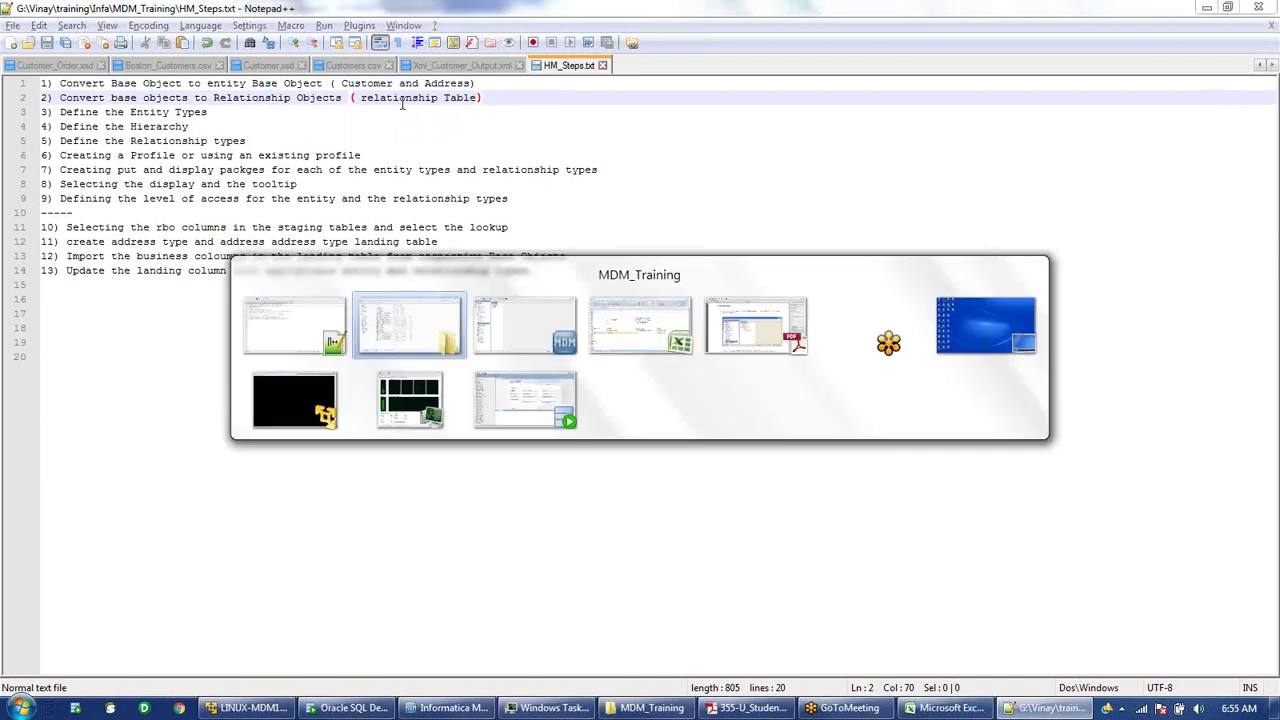
{"action": "key", "text": "Tab"}
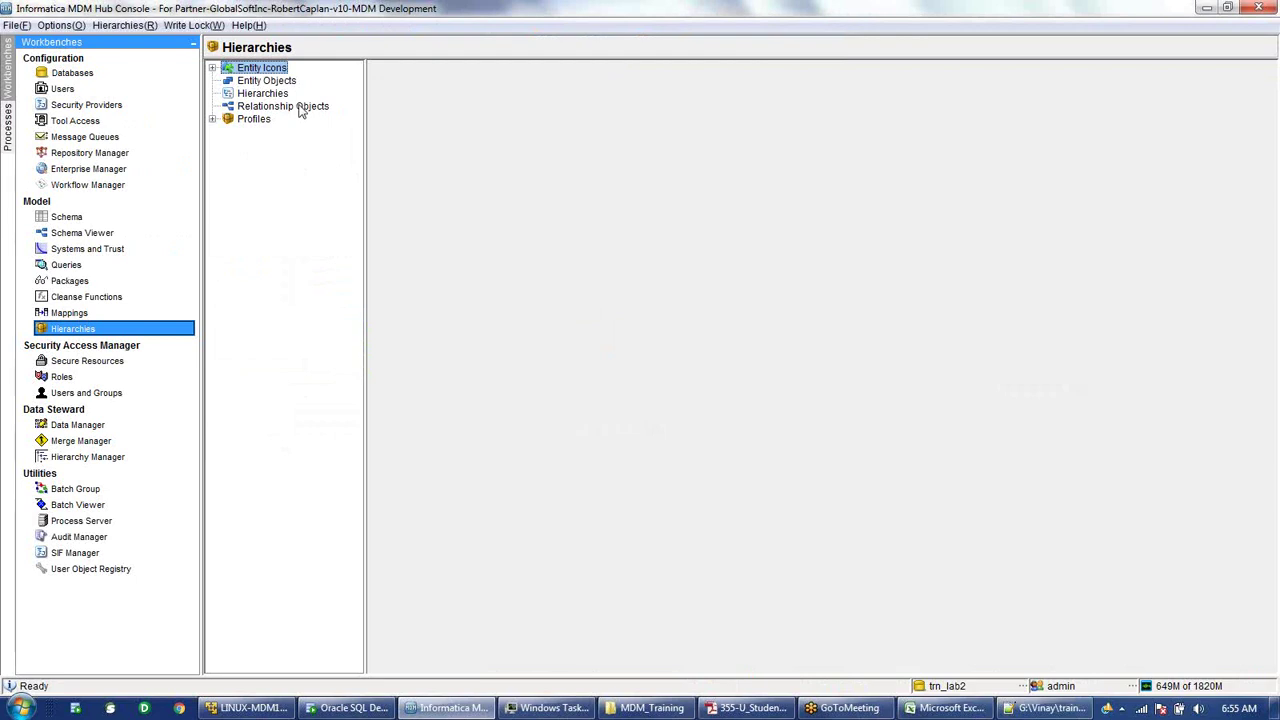
{"action": "left_click", "coordinate": [270, 81]}
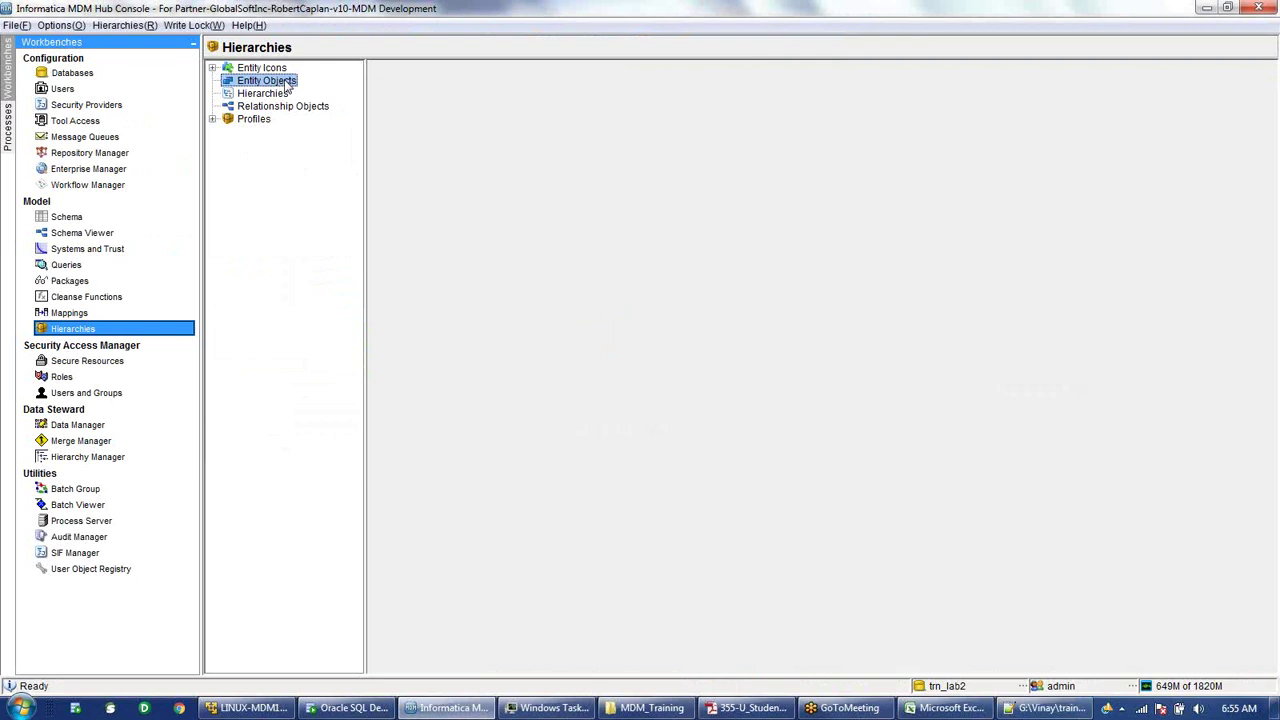
{"action": "right_click", "coordinate": [287, 87]}
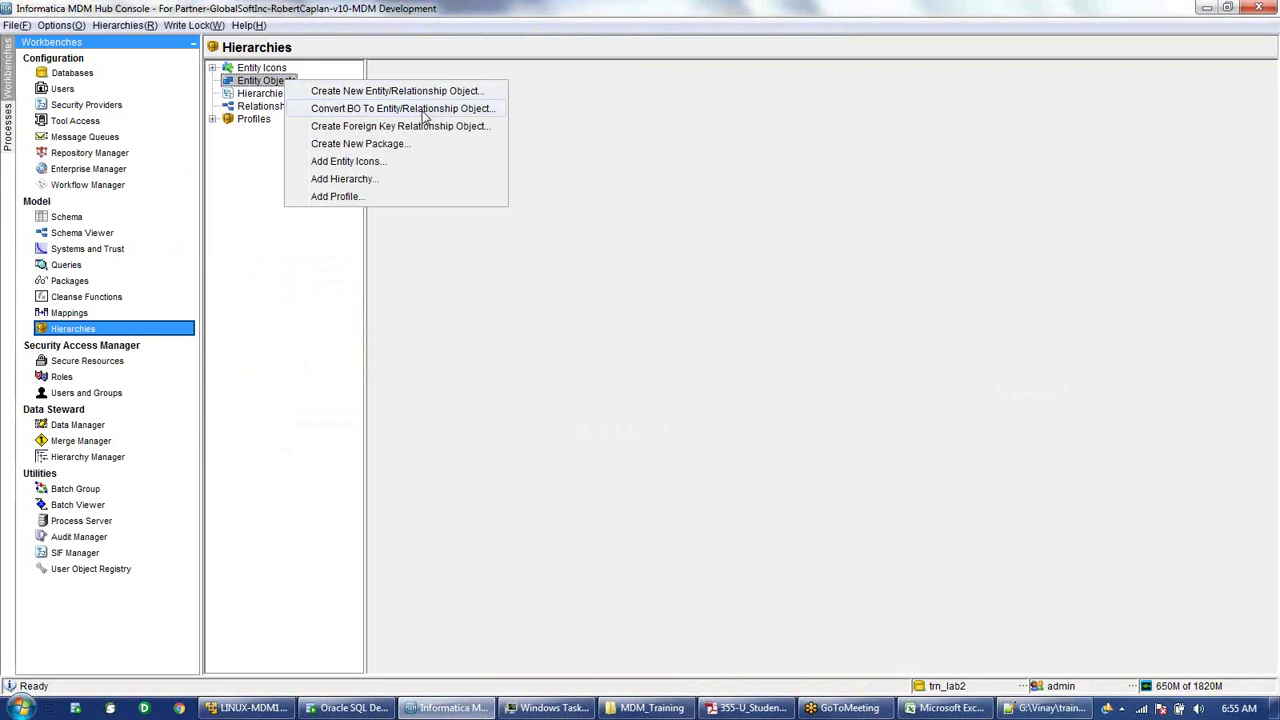
{"action": "left_click", "coordinate": [519, 117]}
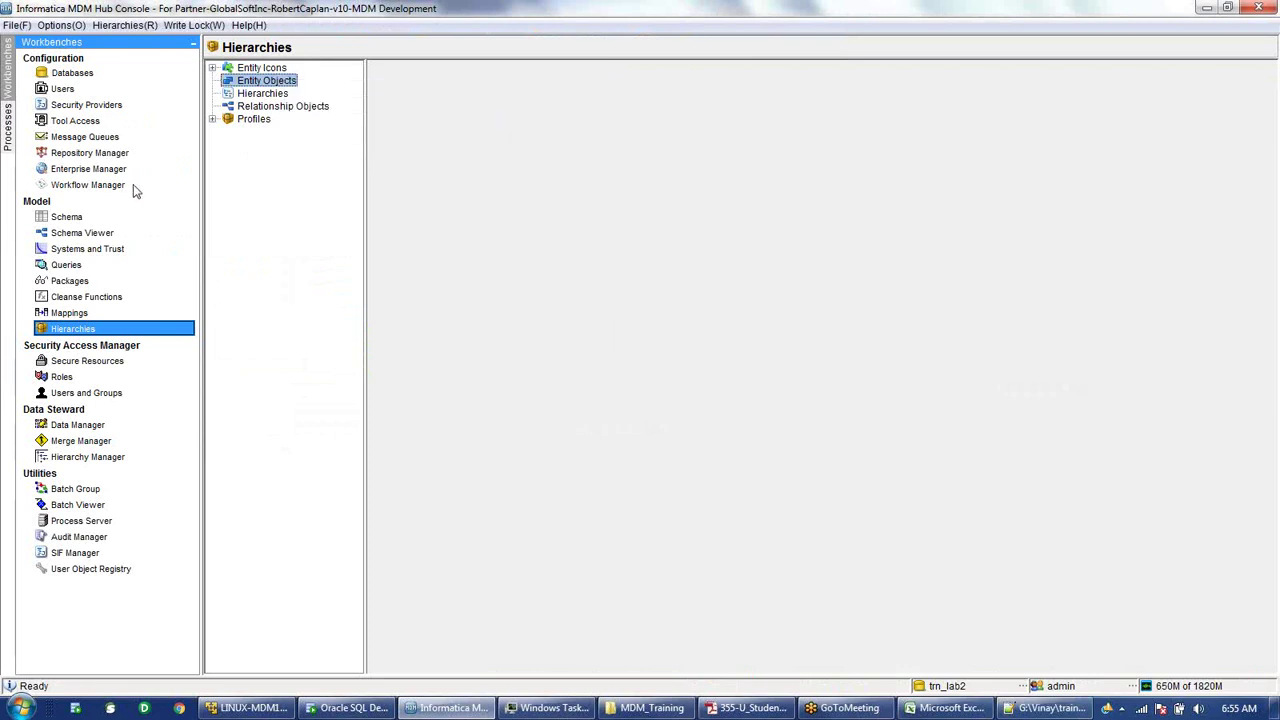
- Enable state management in the advanced properties of the Address1 base object in the Schema tool and save it
{"action": "left_click", "coordinate": [95, 221]}
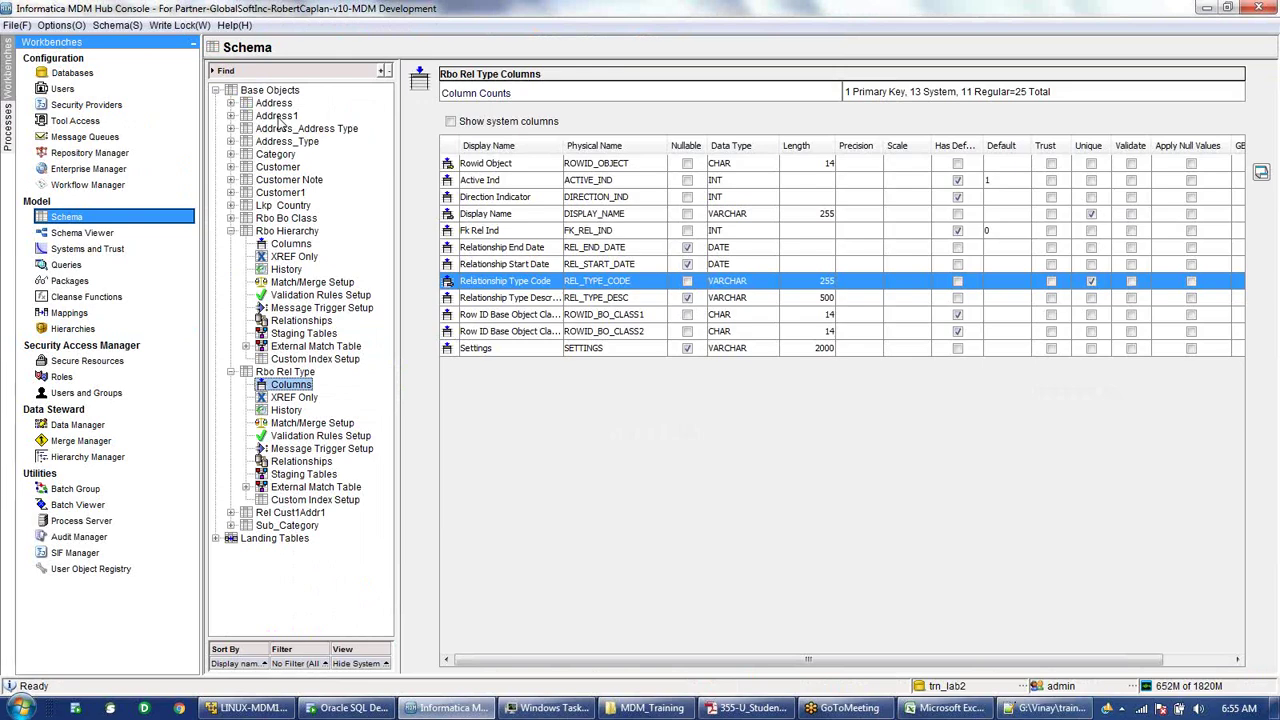
{"action": "left_click", "coordinate": [277, 116]}
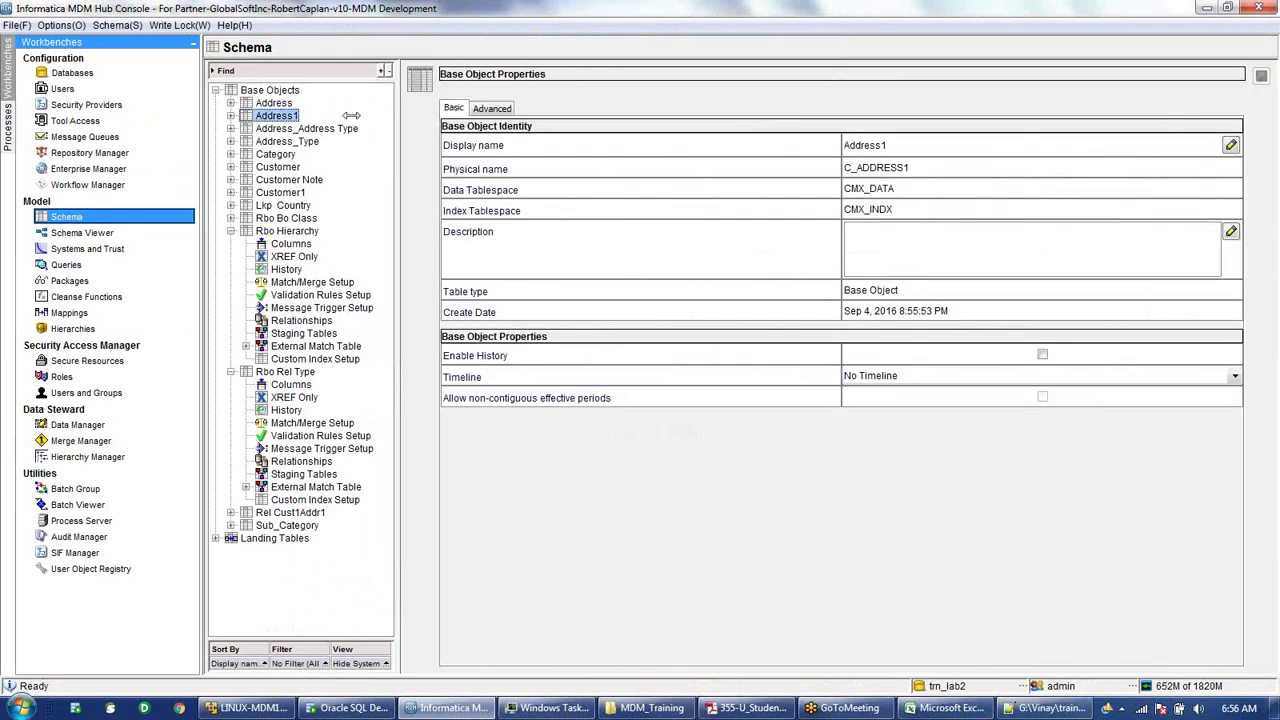
{"action": "left_click", "coordinate": [493, 109]}
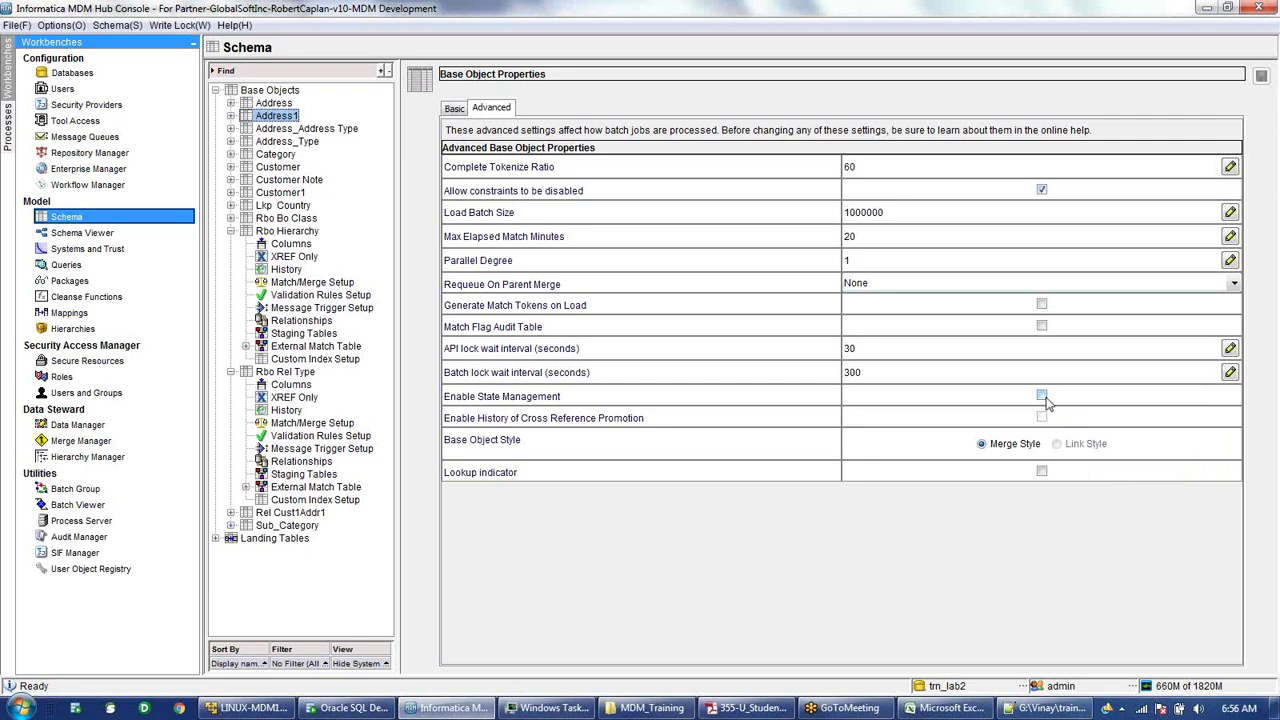
{"action": "mouse_move", "coordinate": [1045, 397]}
{"action": "left_click", "coordinate": [1042, 396]}
{"action": "left_click", "coordinate": [1262, 77]}
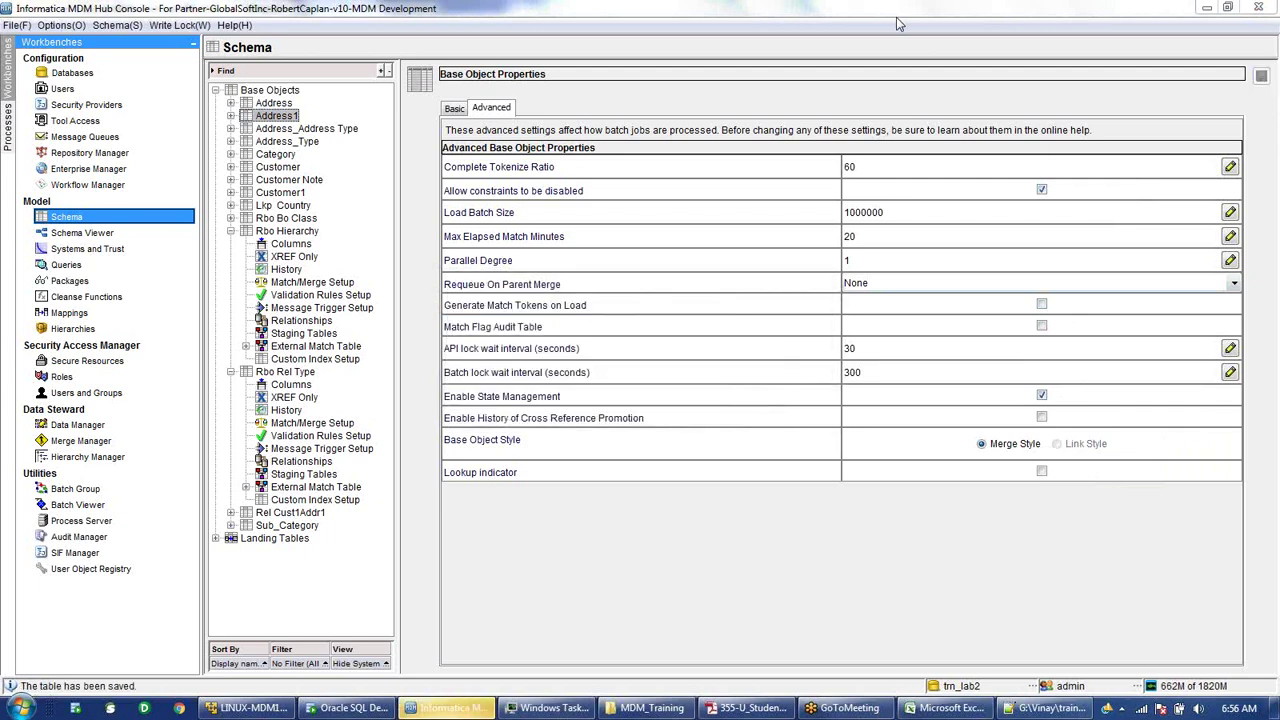
- Enable state management for the Customer1 base object and save it
{"action": "left_click", "coordinate": [281, 193]}
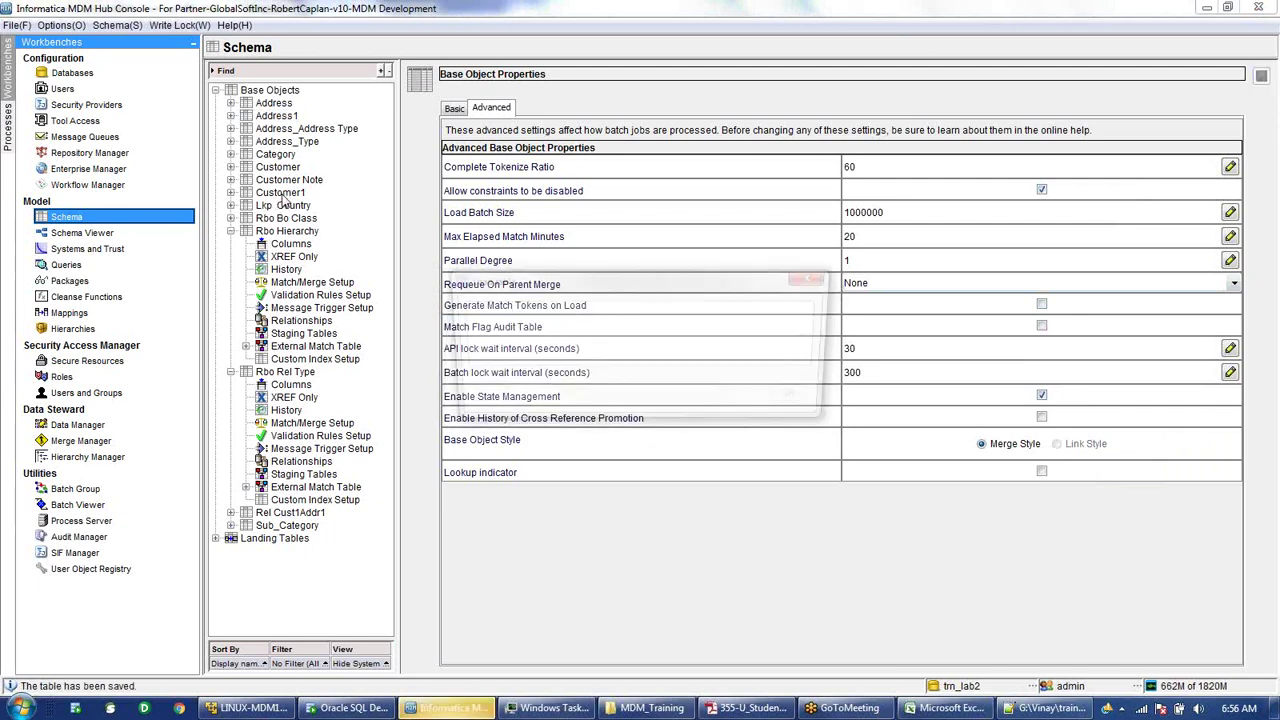
{"action": "left_click", "coordinate": [1042, 396]}
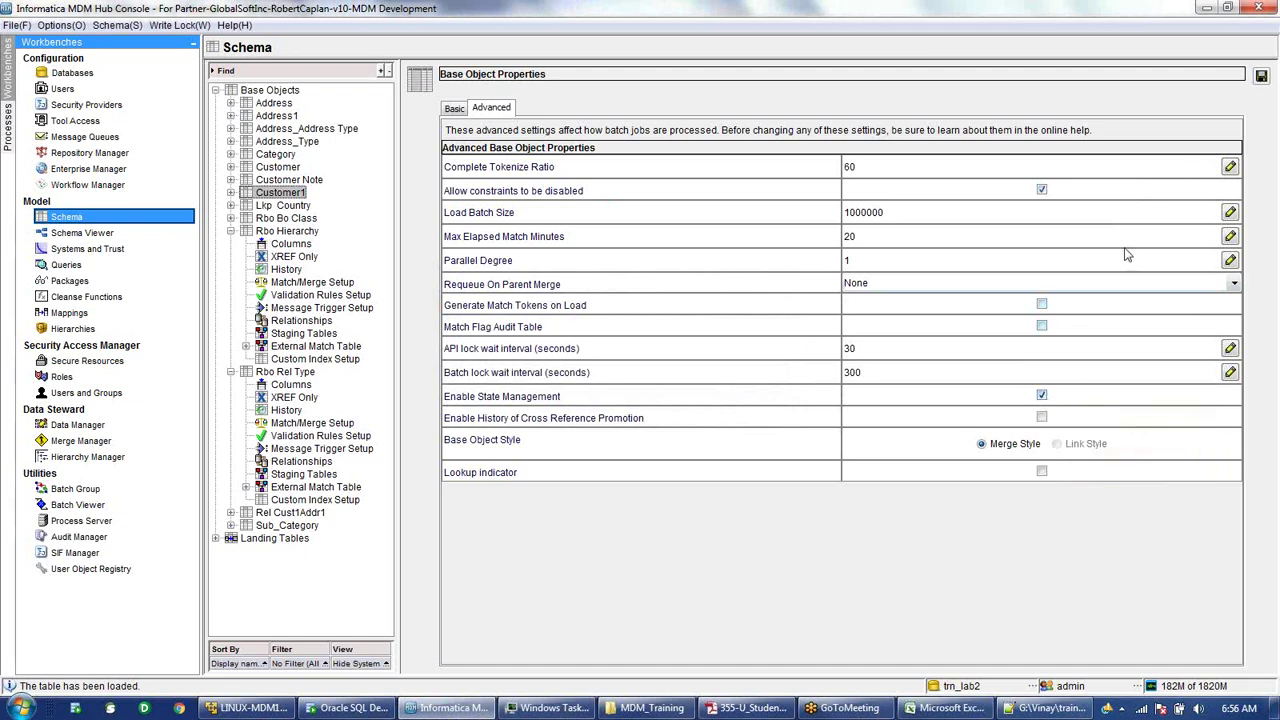
{"action": "left_click", "coordinate": [1261, 78]}
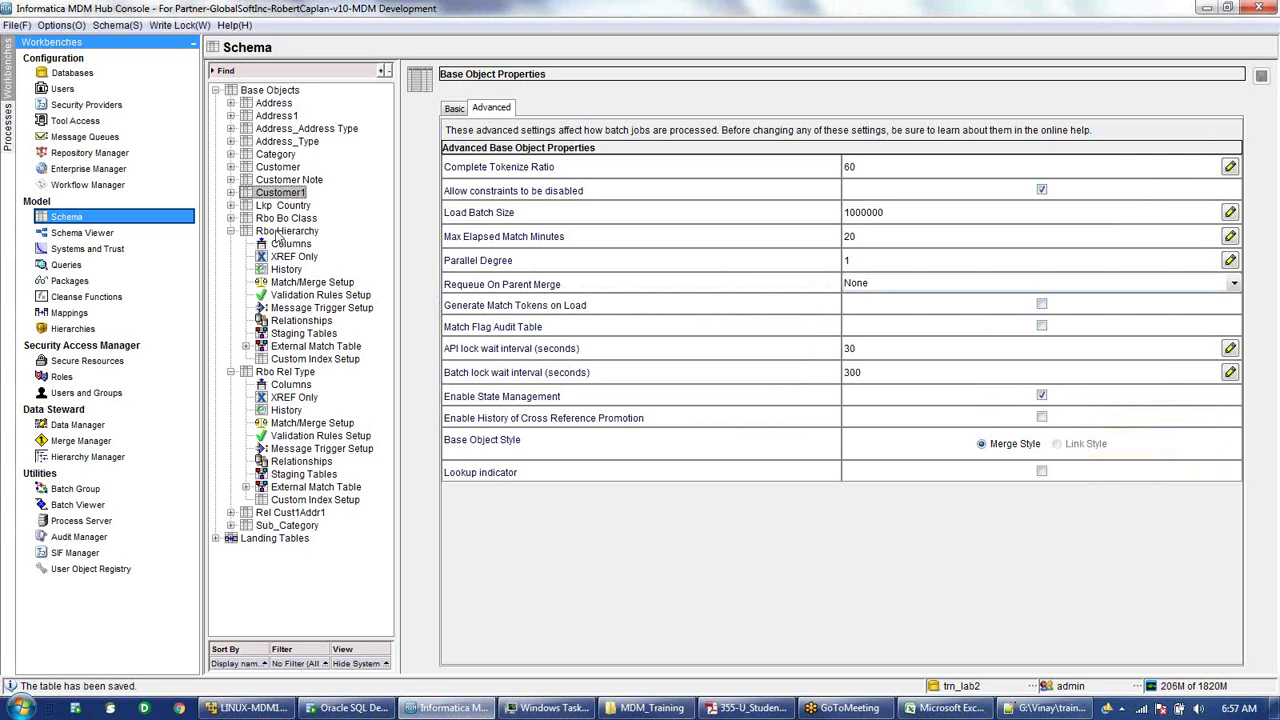
- Enable state management for the Rel Cust1Addr1 base object and save it
{"action": "left_click", "coordinate": [311, 516]}
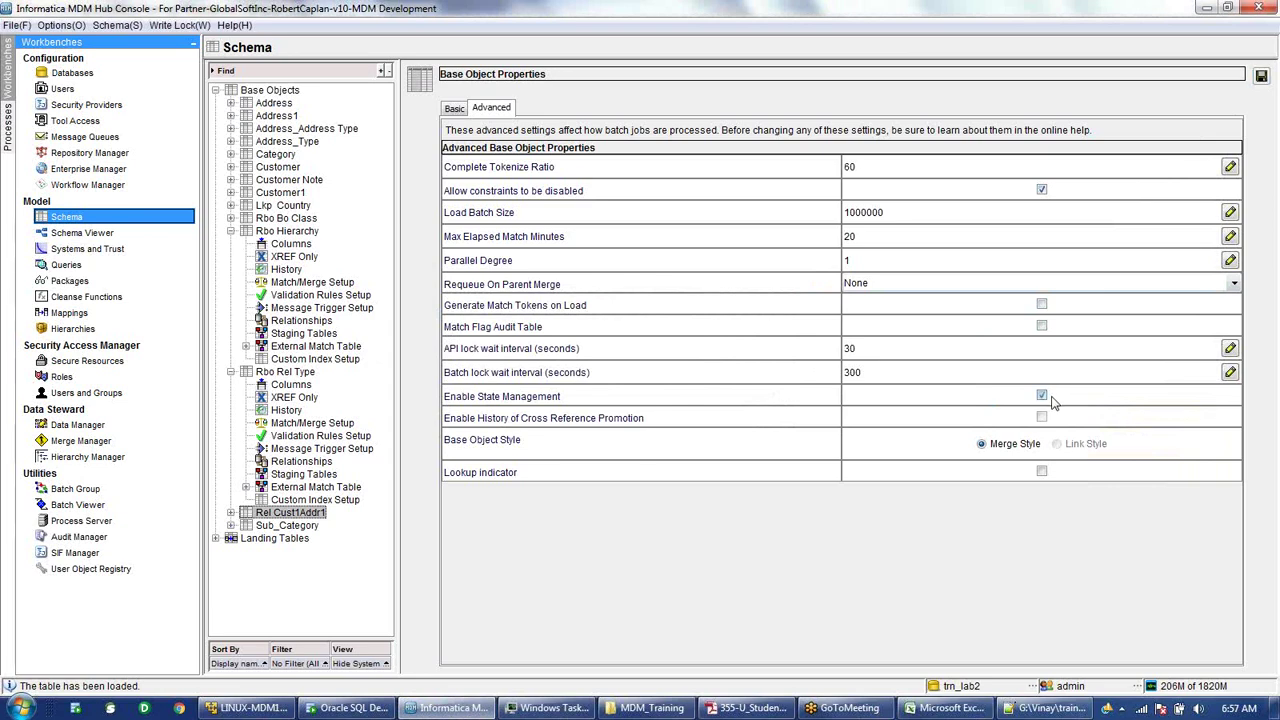
{"action": "left_click", "coordinate": [1261, 77]}
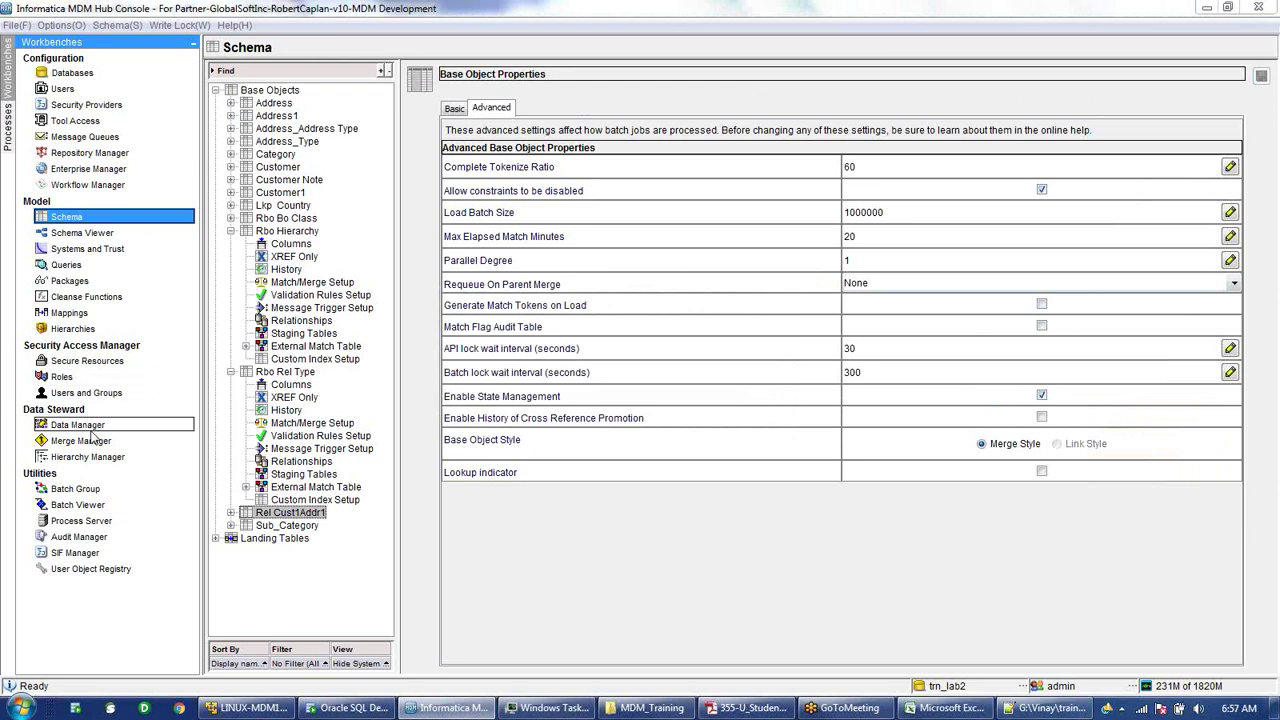
- In the Hierarchies tool, start converting the Address1 base object to an entity base object
{"action": "left_click", "coordinate": [72, 330]}
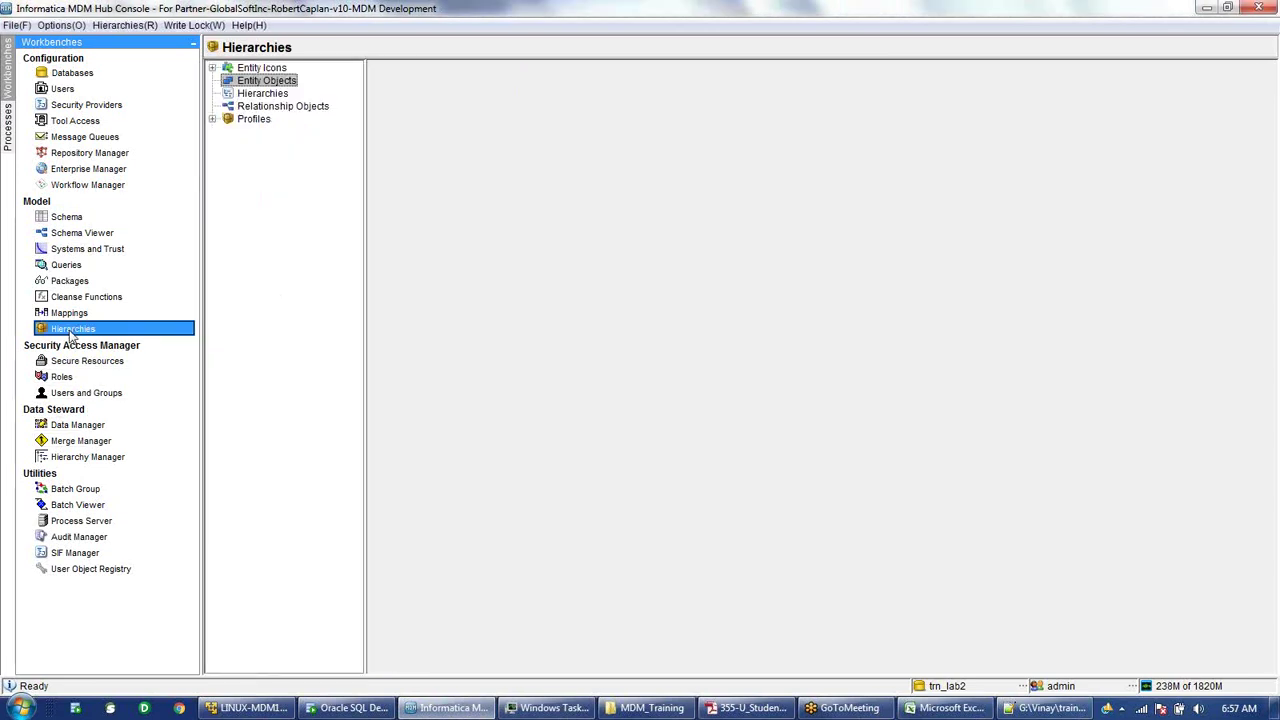
{"action": "right_click", "coordinate": [268, 84]}
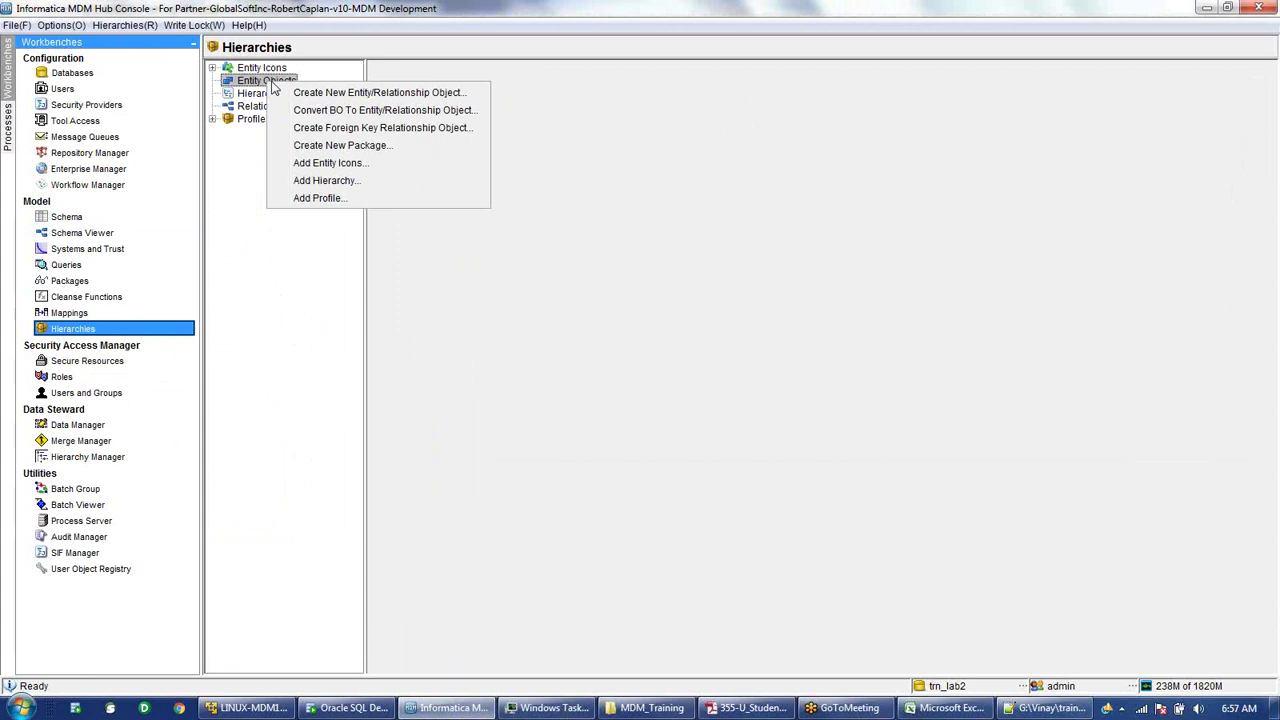
{"action": "left_click", "coordinate": [334, 112]}
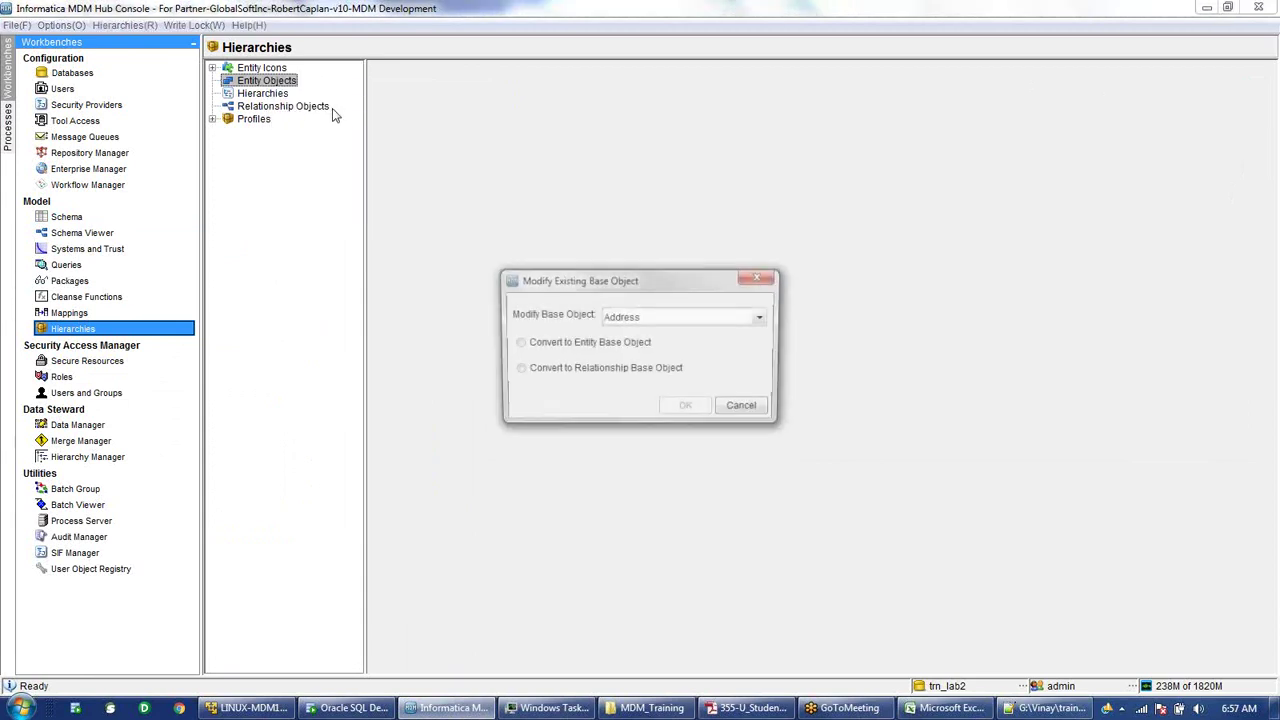
{"action": "left_click", "coordinate": [704, 318]}
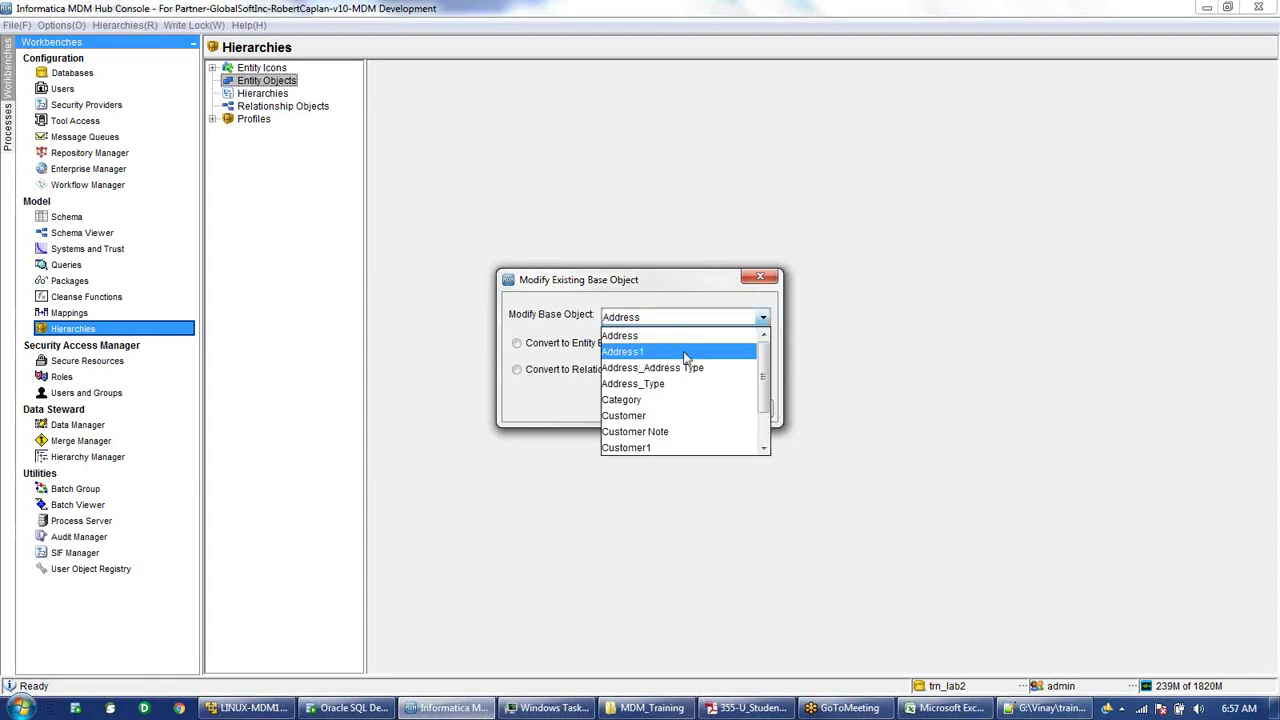
{"action": "left_click", "coordinate": [686, 357]}
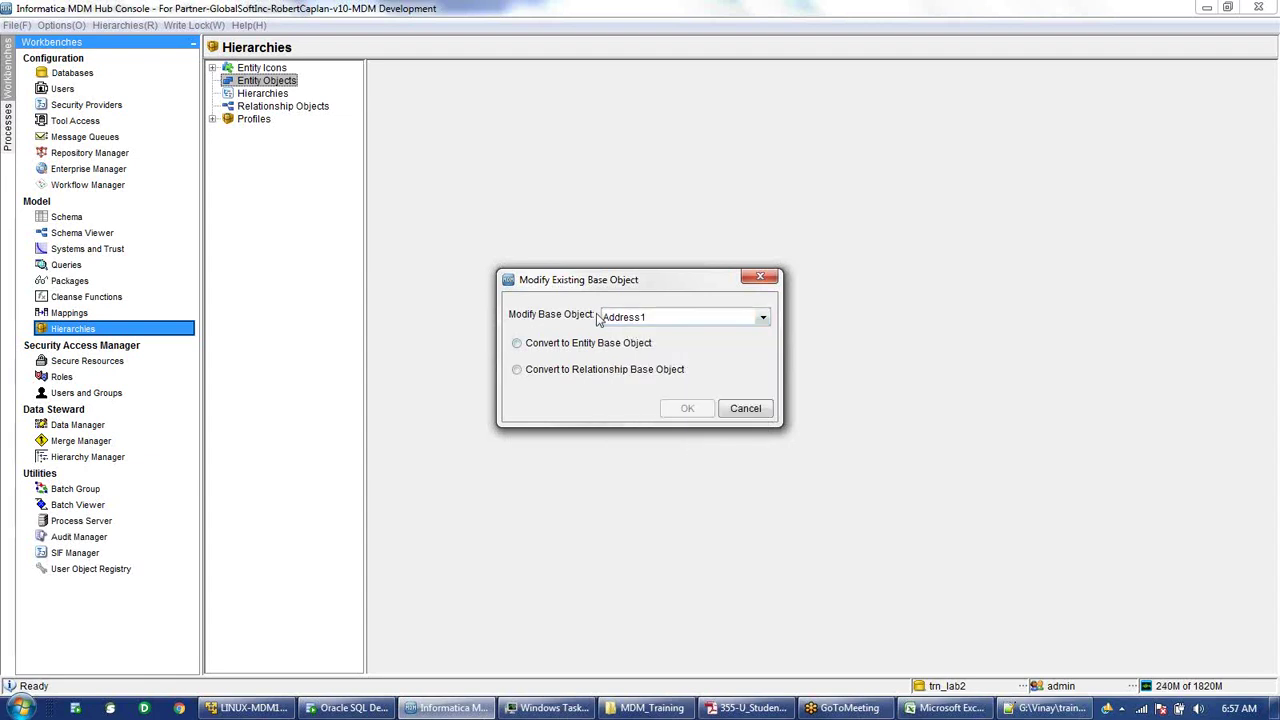
{"action": "left_click", "coordinate": [517, 343]}
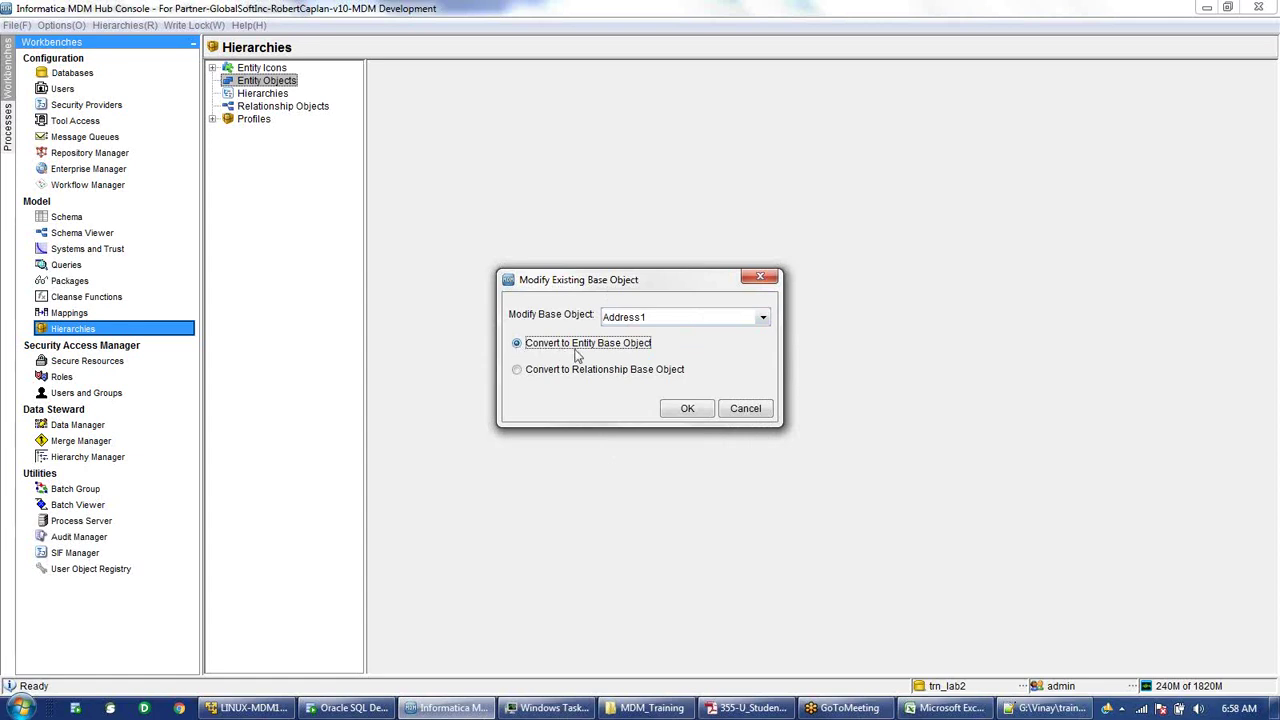
{"action": "left_click", "coordinate": [688, 408]}
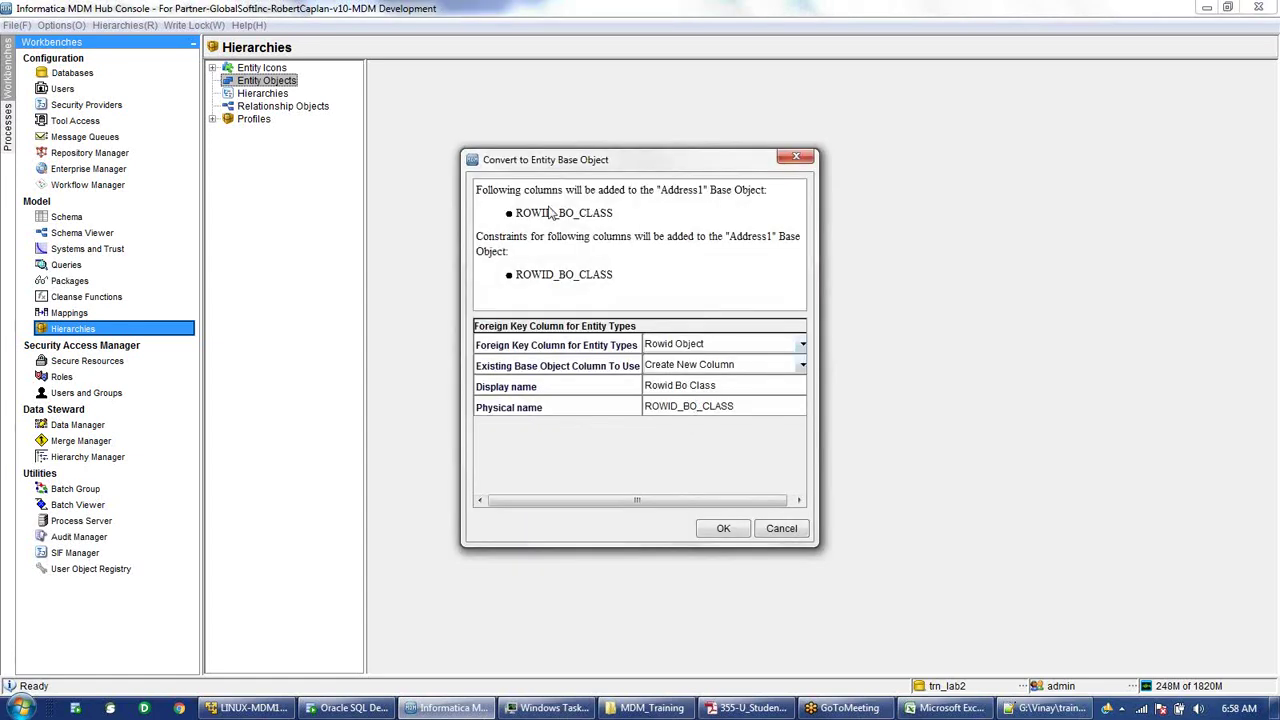
- Set Address1's foreign key column for entity types to Base Object Class Code, keep Create New Column, and complete the conversion
{"action": "left_click_drag", "start_coordinate": [457, 149], "coordinate": [391, 108]}
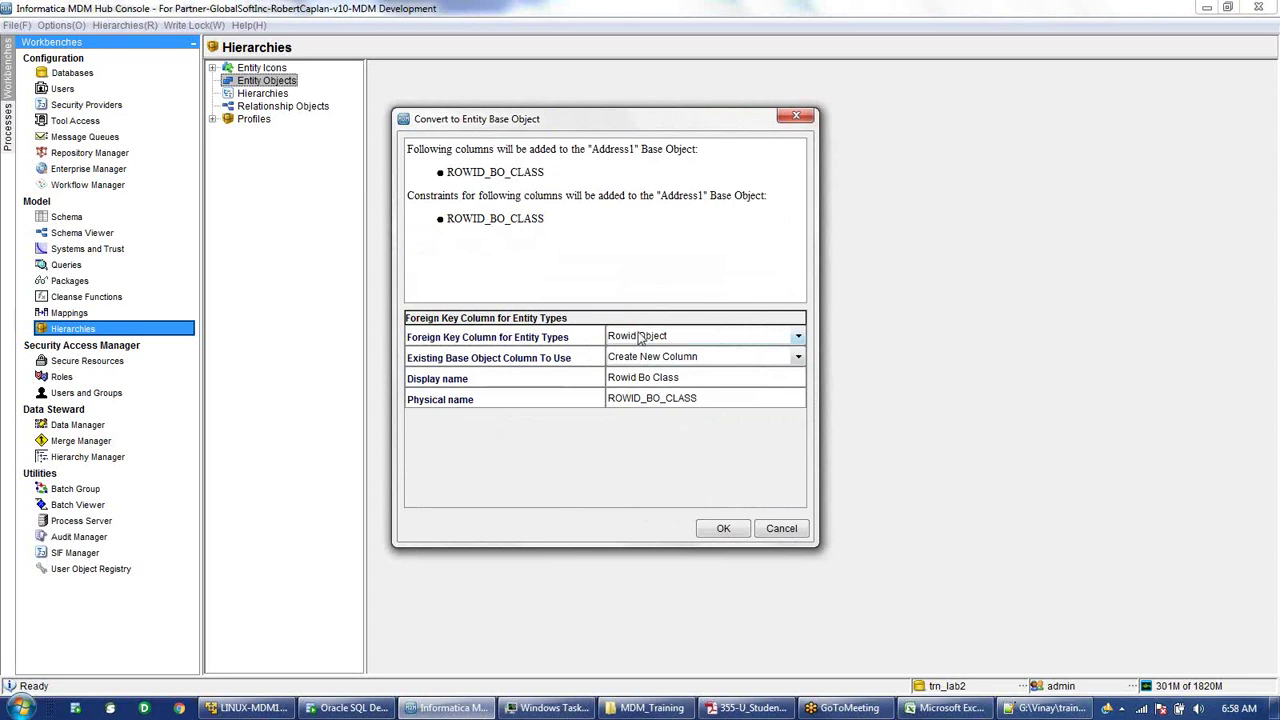
{"action": "left_click", "coordinate": [703, 339]}
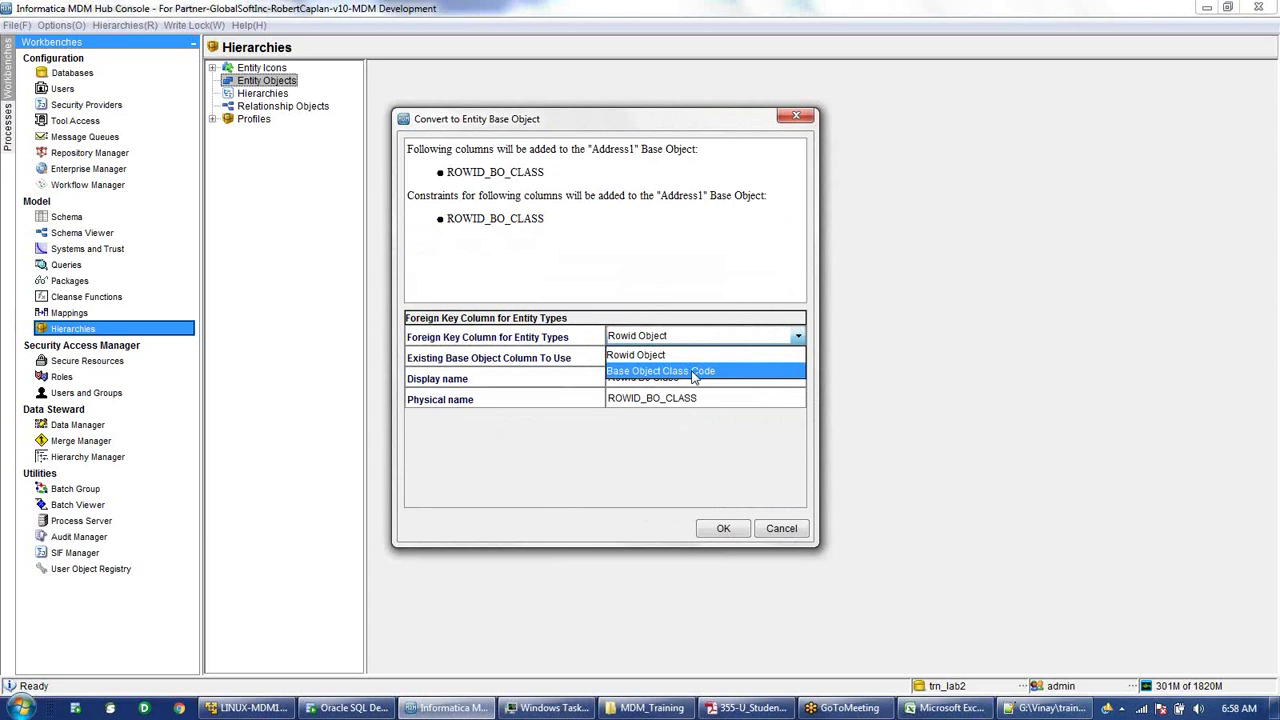
{"action": "left_click", "coordinate": [693, 372]}
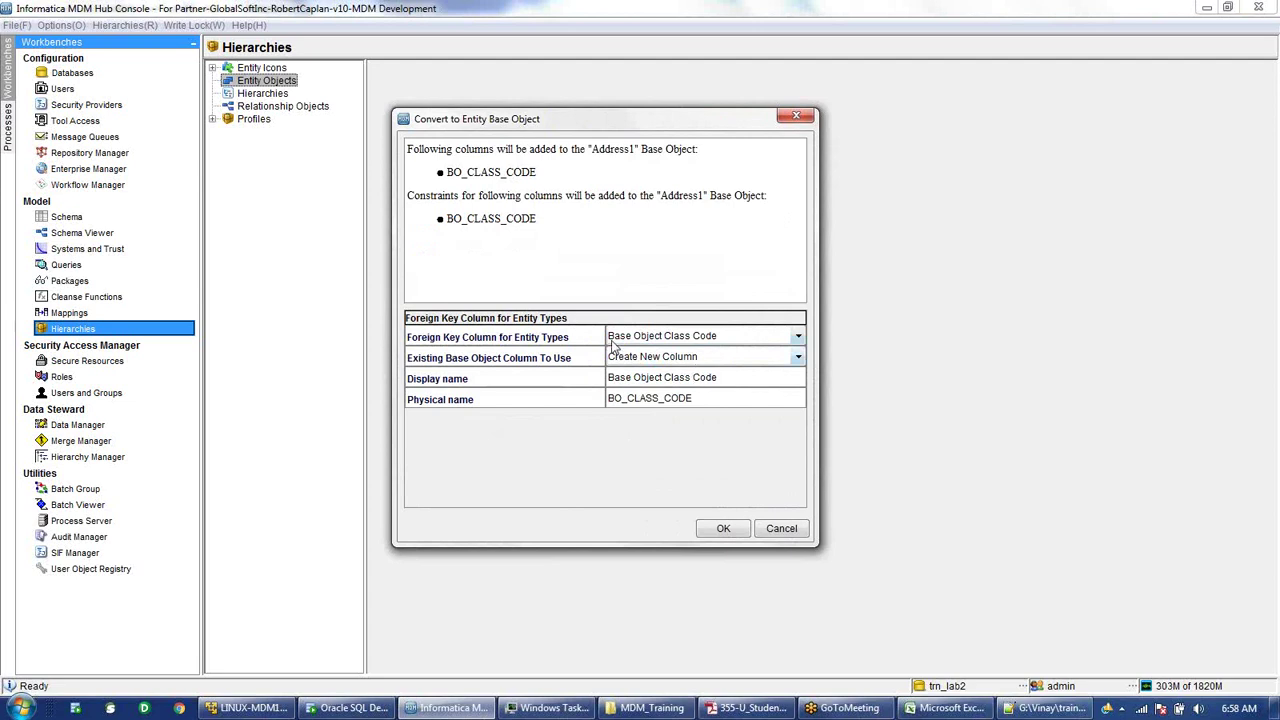
{"action": "left_click", "coordinate": [701, 366]}
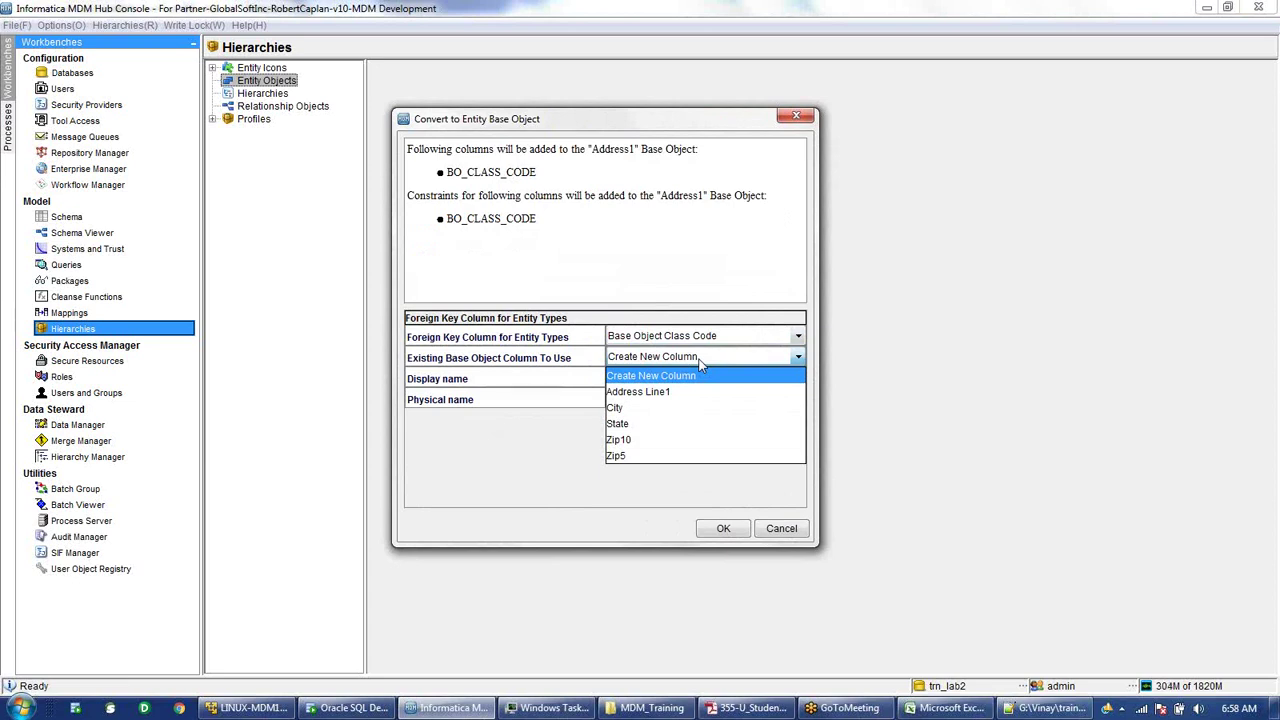
{"action": "left_click", "coordinate": [701, 366]}
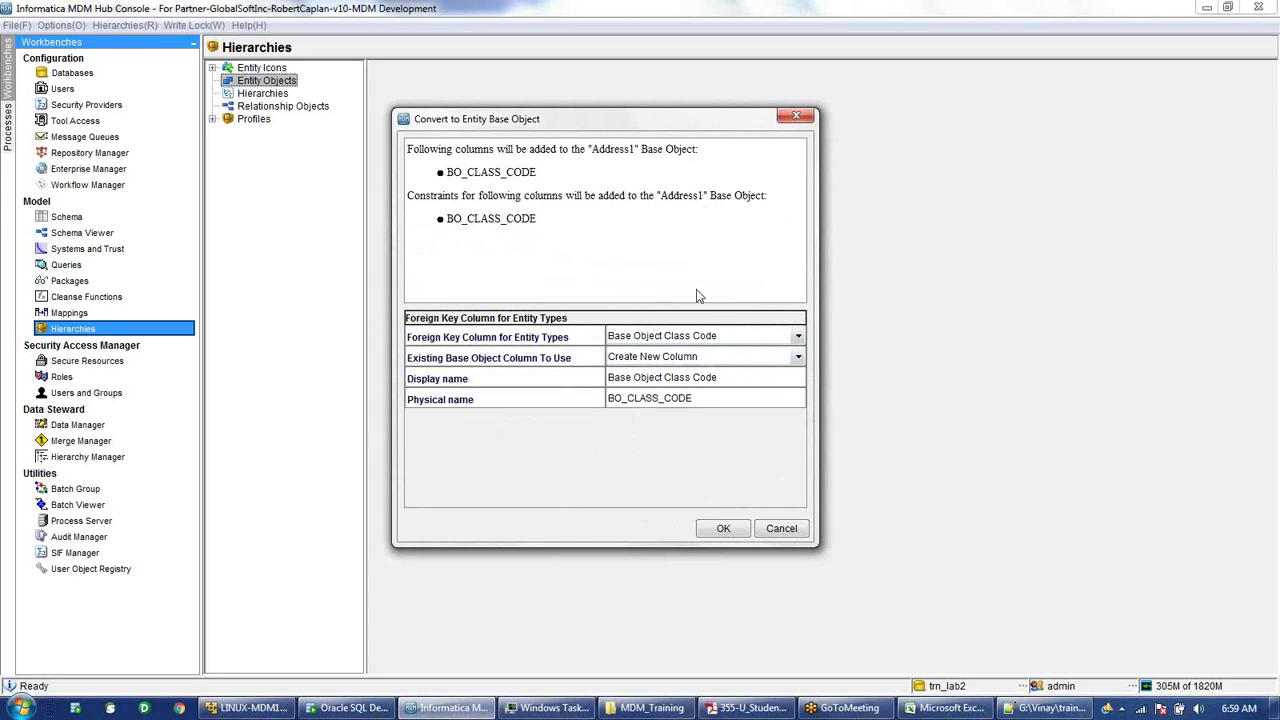
{"action": "left_click", "coordinate": [716, 533]}
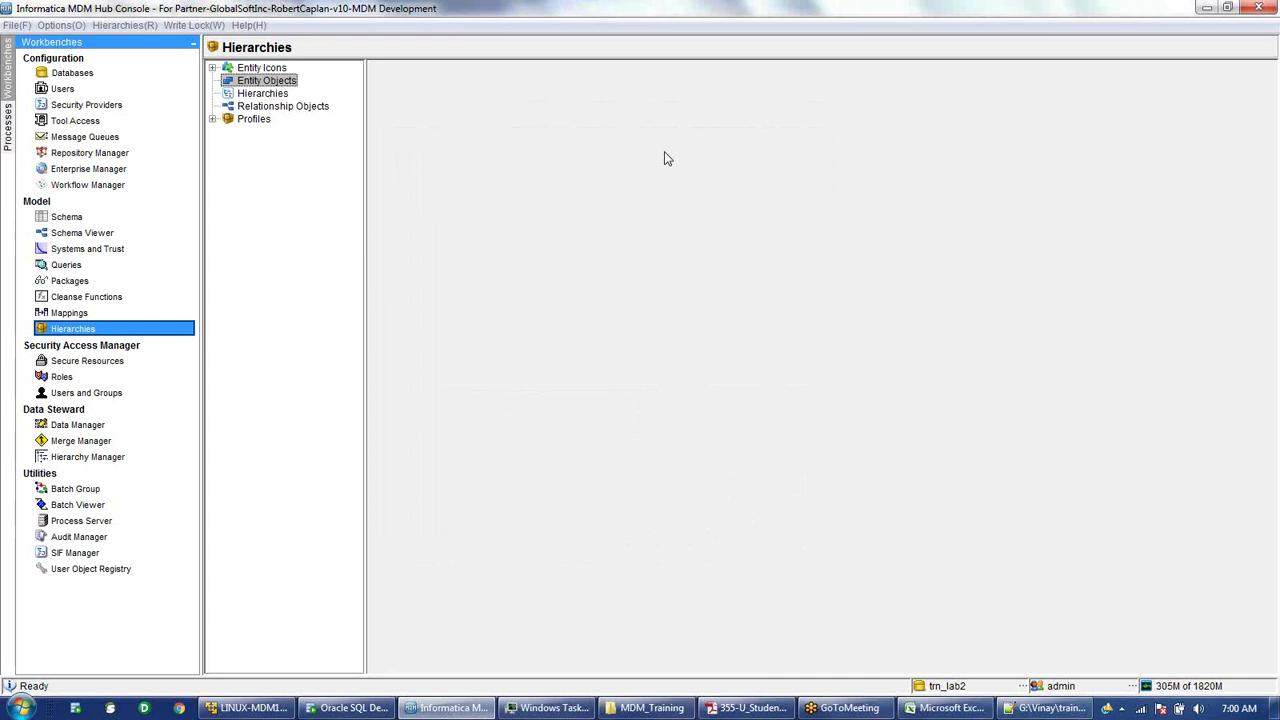
- Examine the Address1 entity object's key constraint, and check its Base Object Class Code column and foreign key relationship in the Schema tool
{"action": "left_click", "coordinate": [213, 84]}
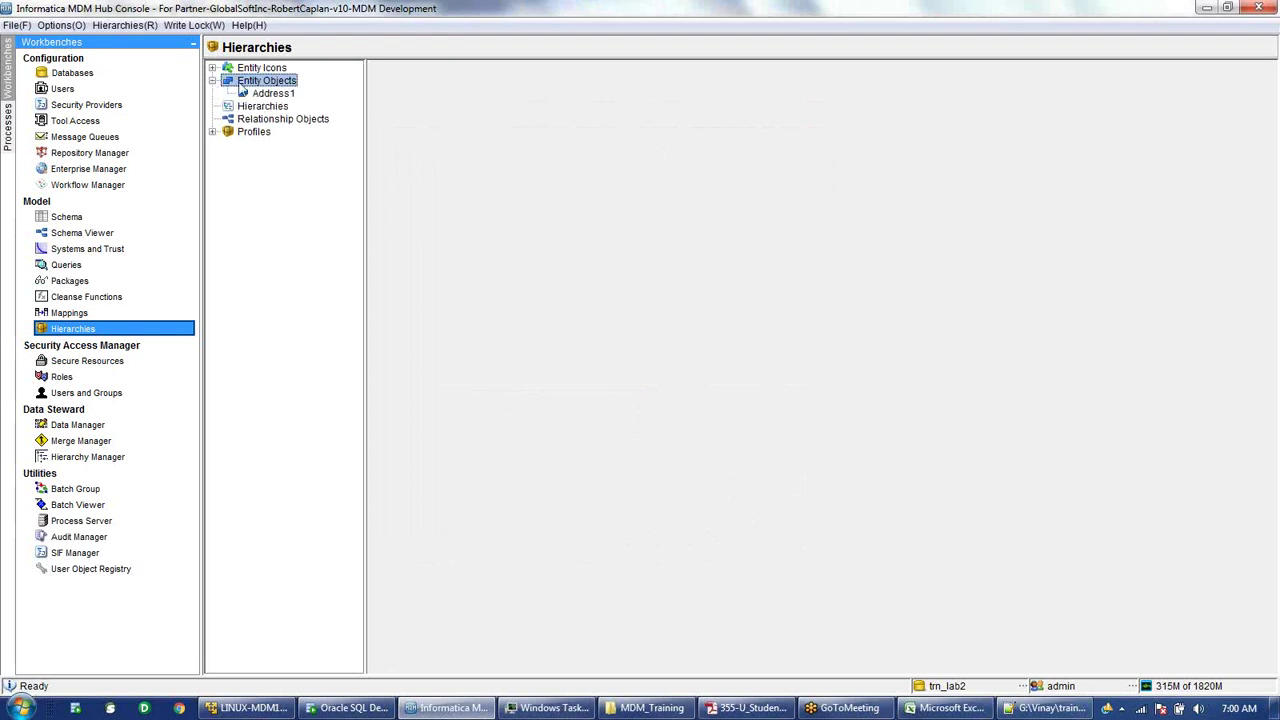
{"action": "left_click", "coordinate": [272, 94]}
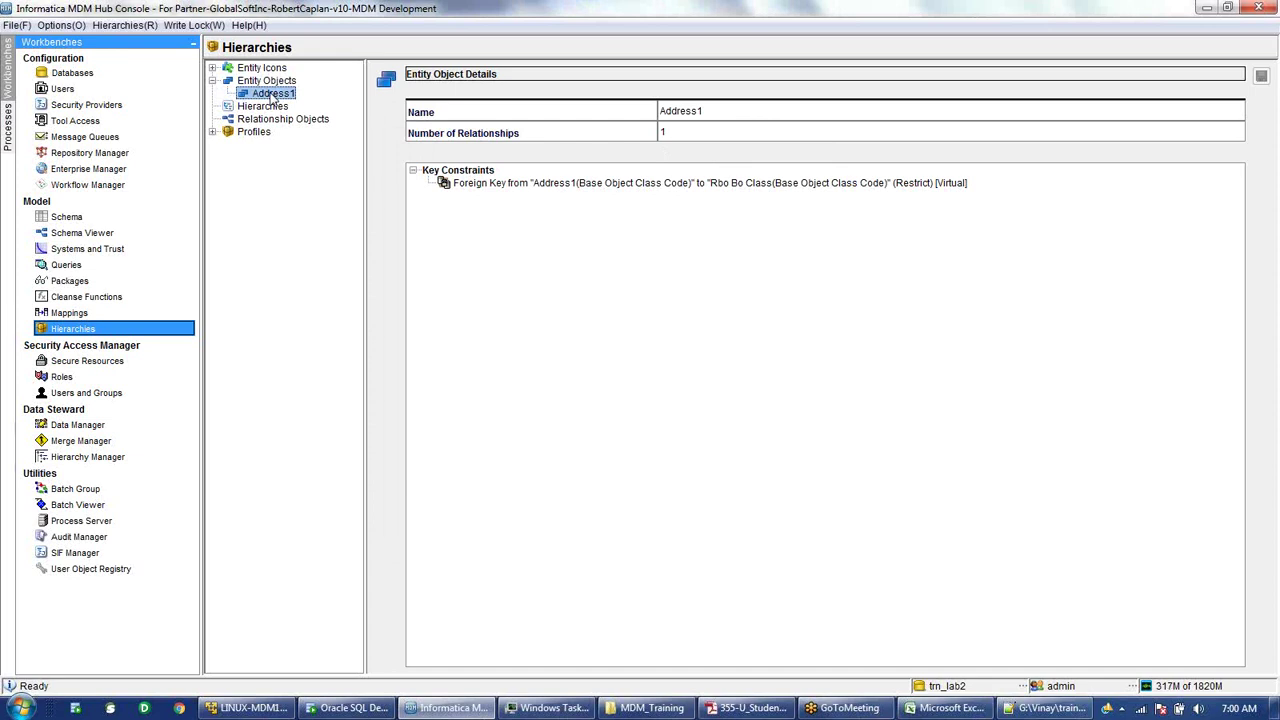
{"action": "left_click", "coordinate": [517, 188]}
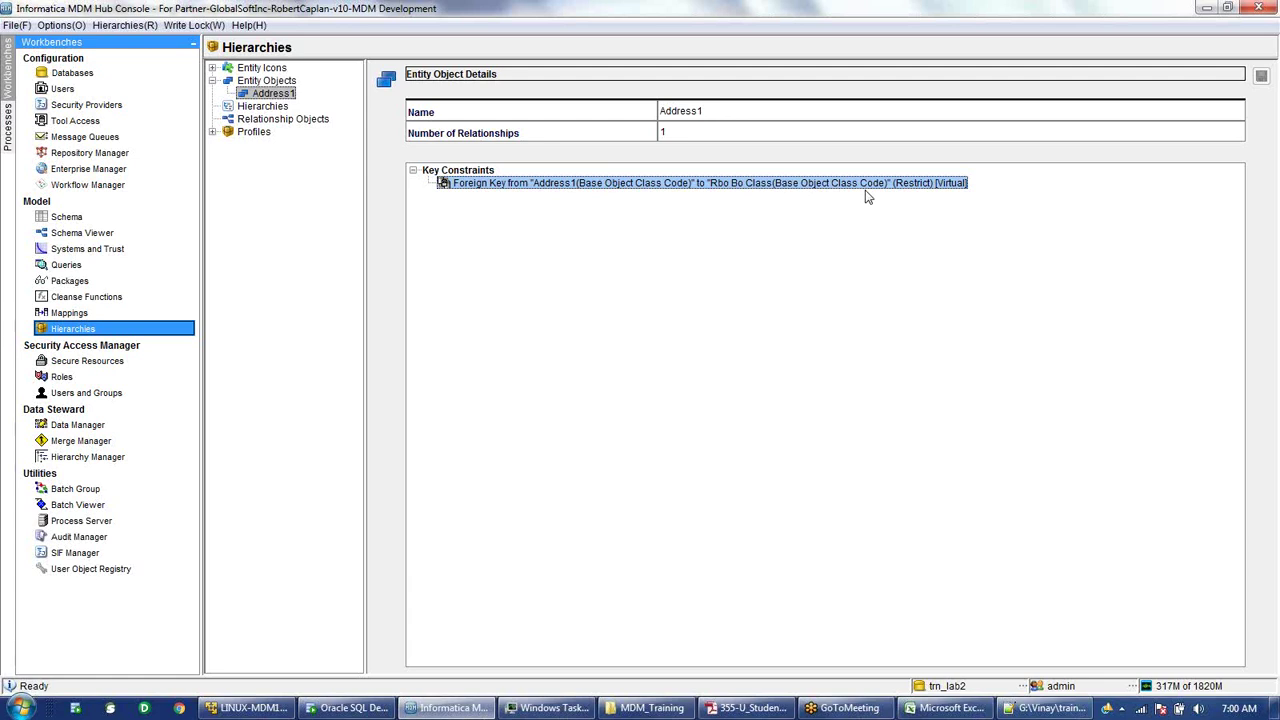
{"action": "left_click", "coordinate": [113, 222]}
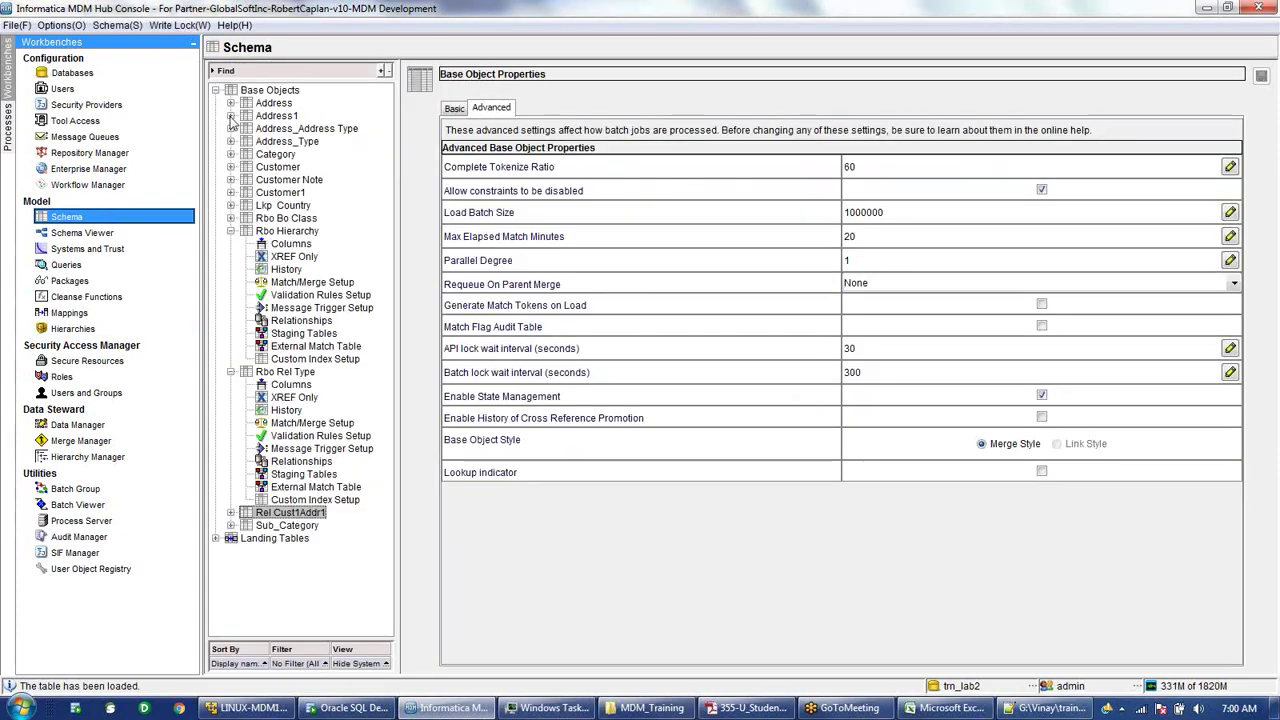
{"action": "left_click", "coordinate": [231, 116]}
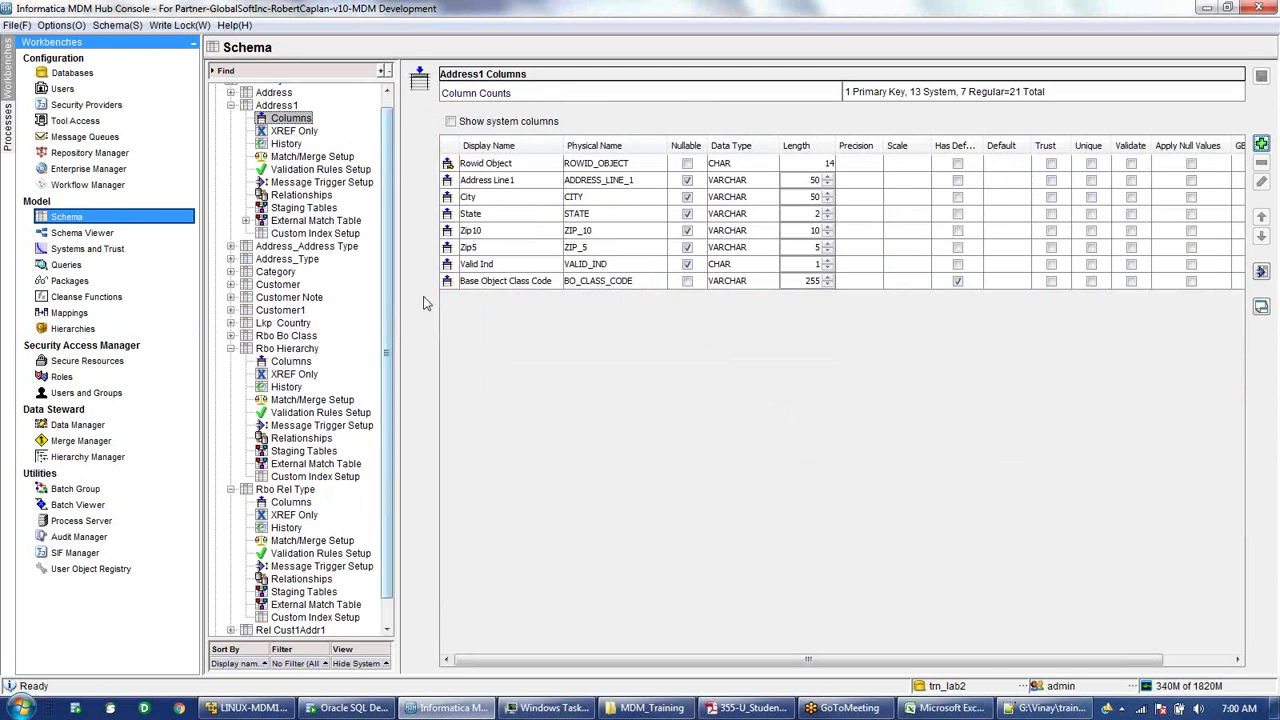
{"action": "left_click", "coordinate": [453, 283]}
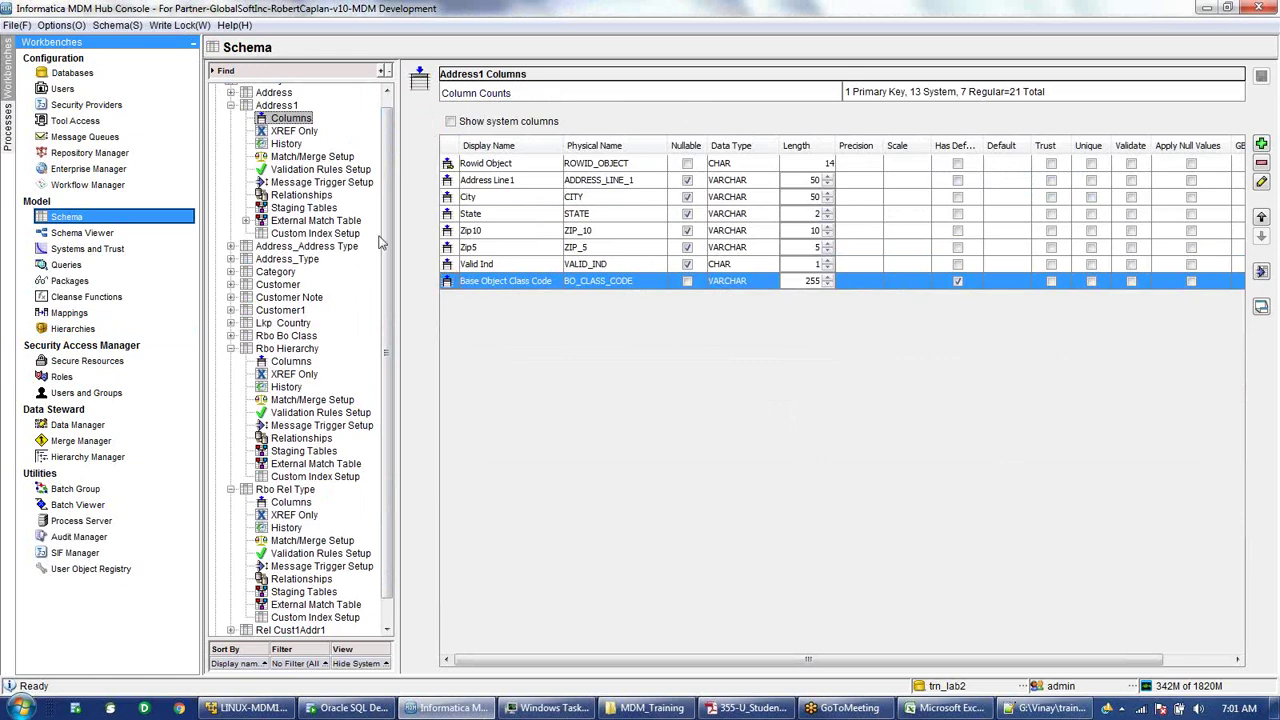
{"action": "left_click", "coordinate": [300, 195]}
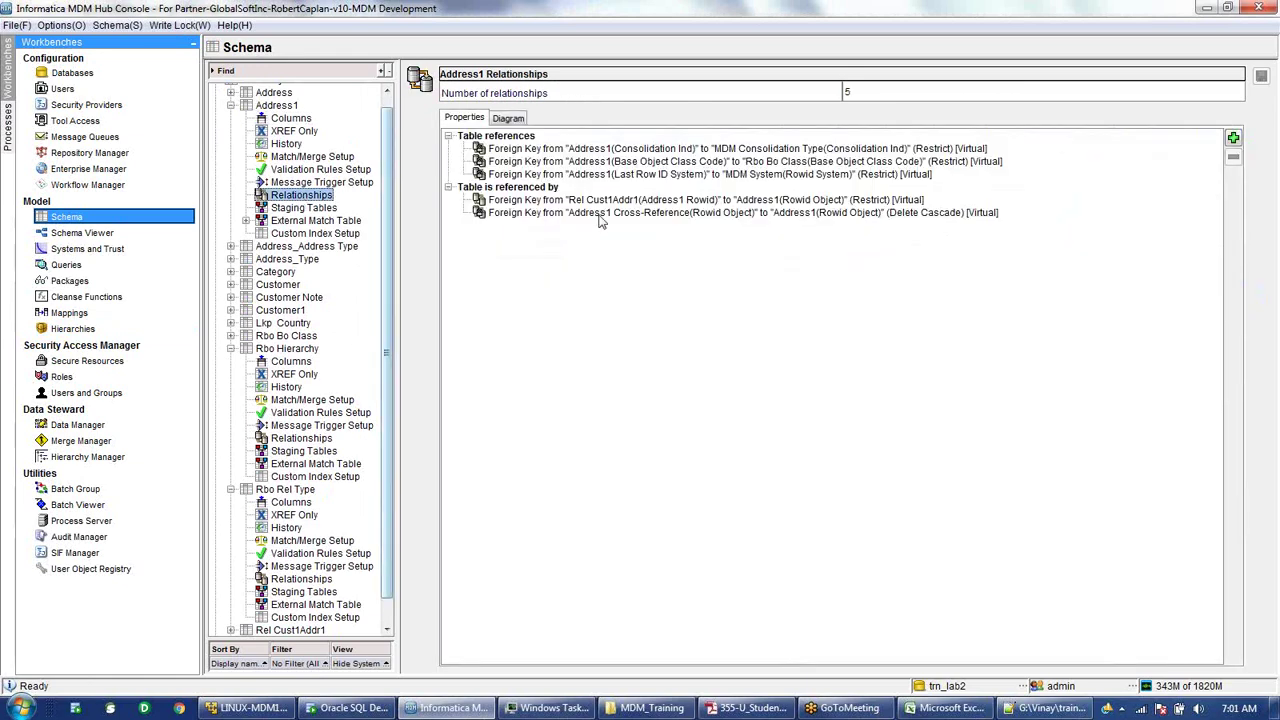
{"action": "left_click", "coordinate": [700, 162]}
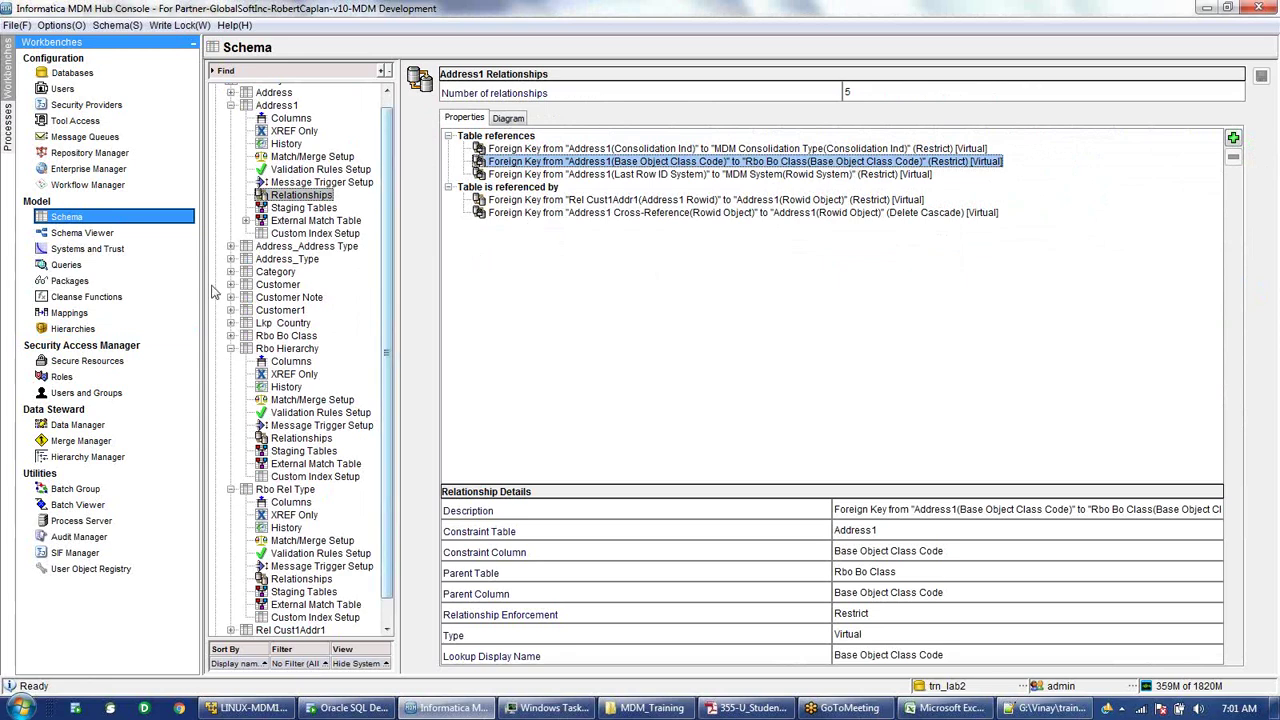
- Return to the Hierarchies tool and start converting the Customer1 base object to an entity base object
{"action": "left_click", "coordinate": [73, 329]}
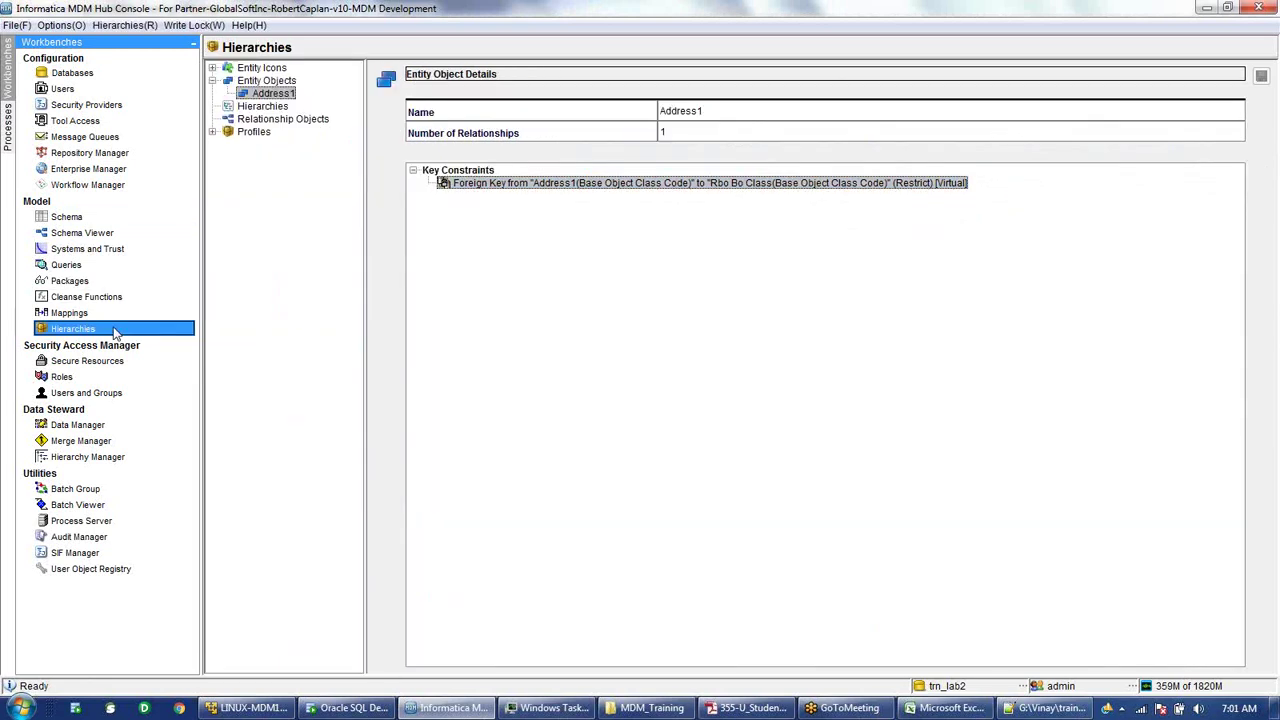
{"action": "left_click", "coordinate": [270, 82]}
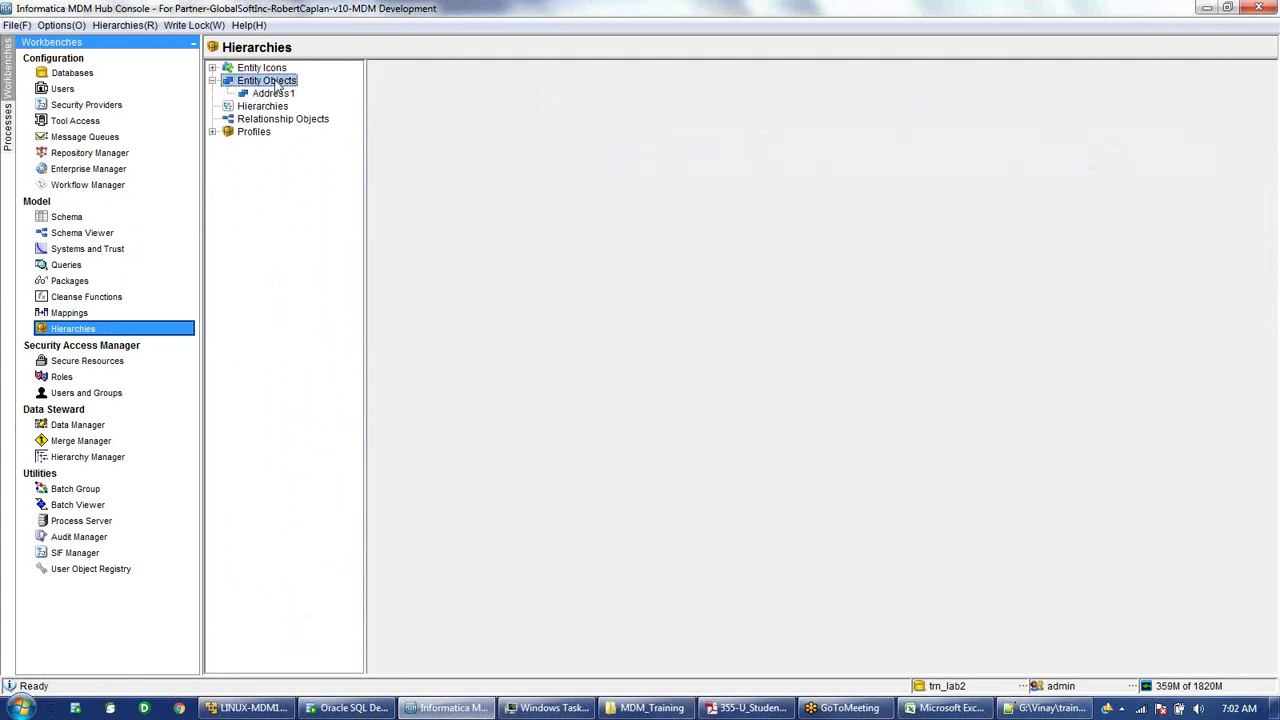
{"action": "right_click", "coordinate": [276, 88]}
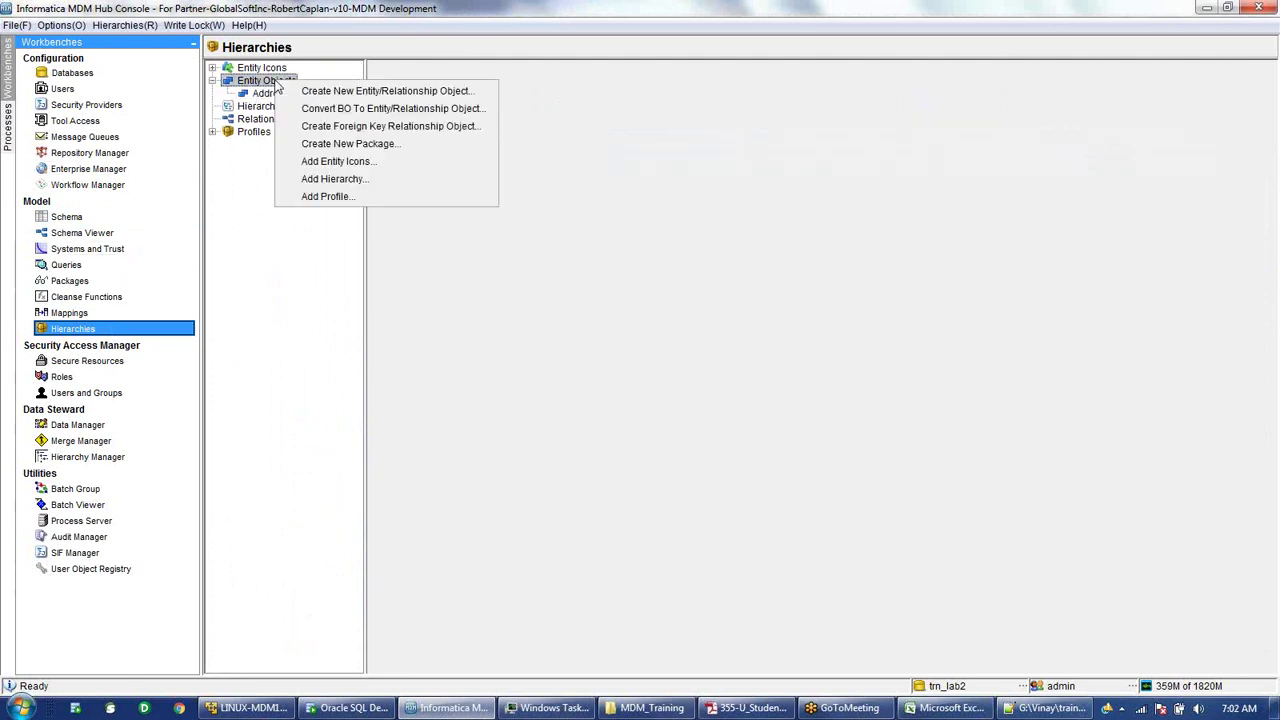
{"action": "left_click", "coordinate": [329, 110]}
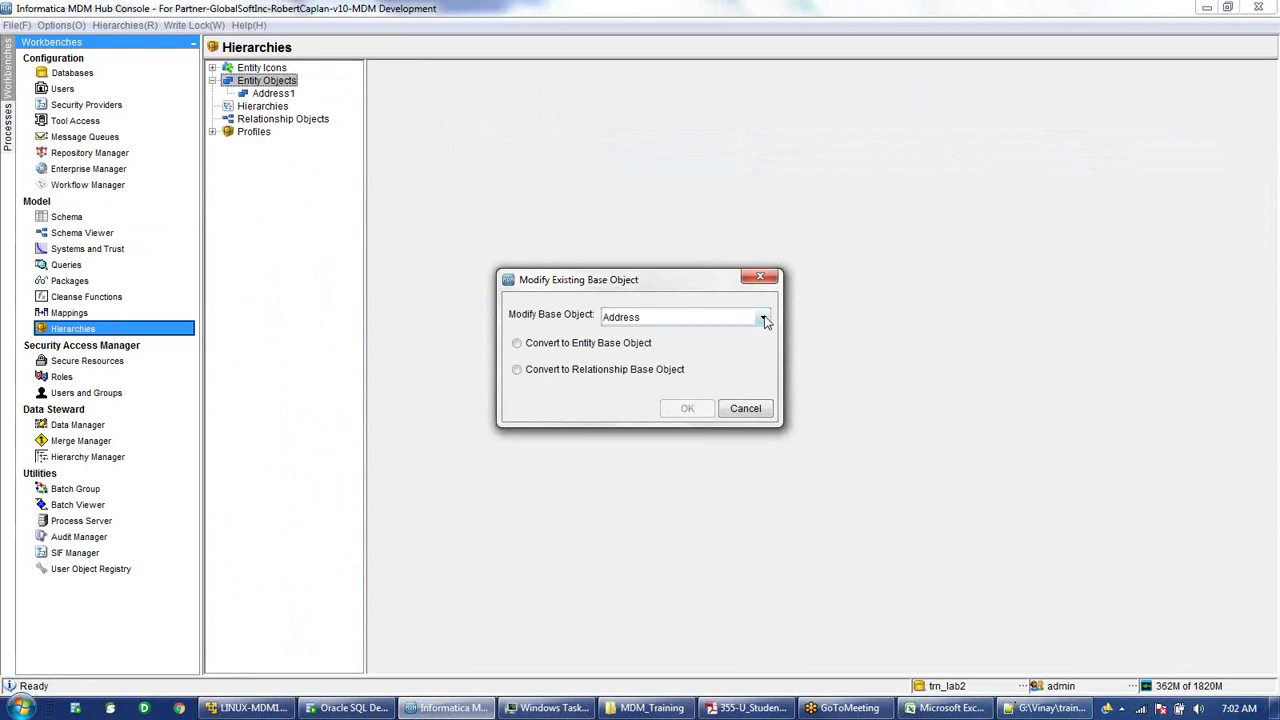
{"action": "left_click", "coordinate": [764, 318]}
{"action": "left_click", "coordinate": [645, 431]}
{"action": "left_click", "coordinate": [606, 346]}
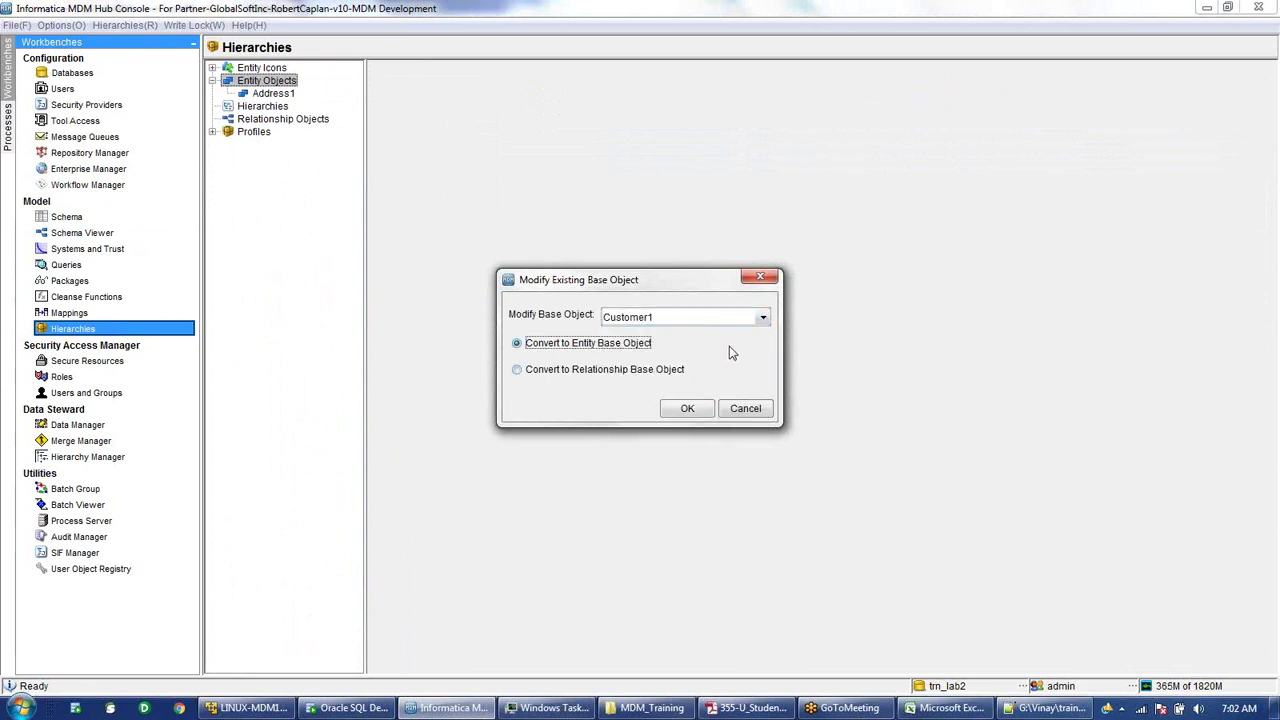
{"action": "left_click", "coordinate": [686, 409]}
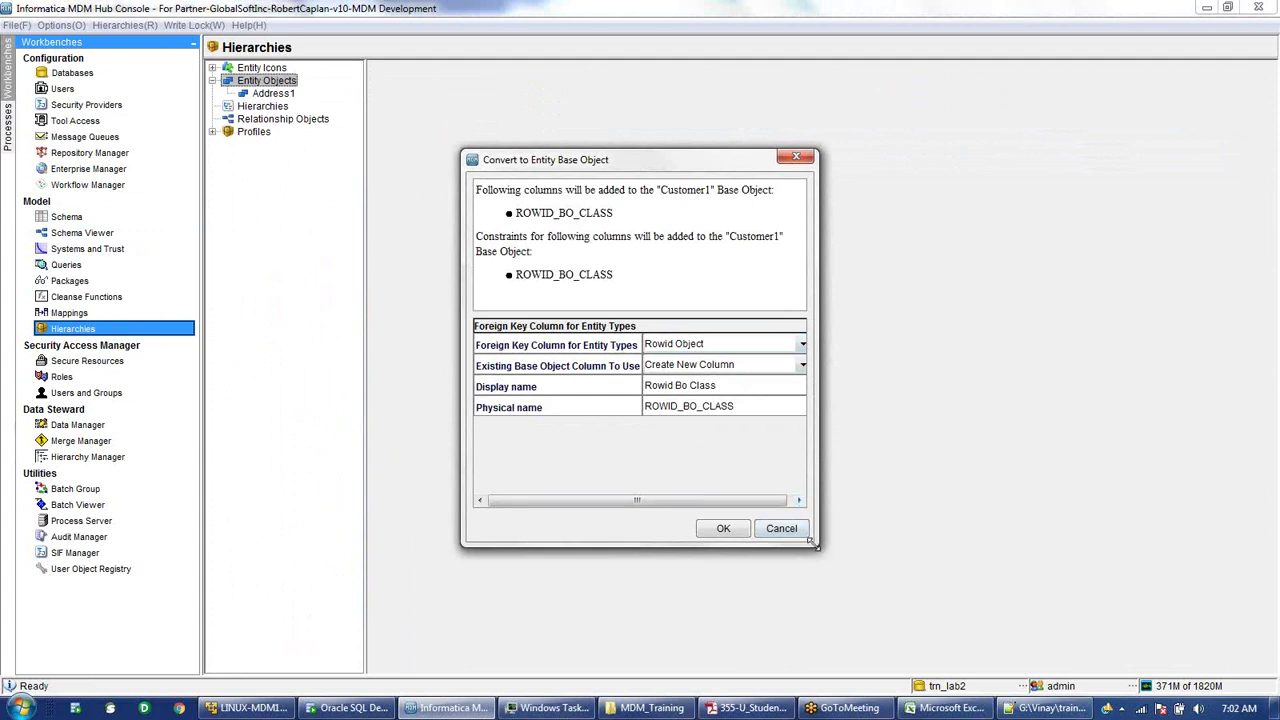
- Set Customer1's foreign key column for entity types to Base Object Class Code and complete the conversion
{"action": "left_click_drag", "start_coordinate": [816, 546], "coordinate": [928, 556]}
{"action": "left_click", "coordinate": [909, 365]}
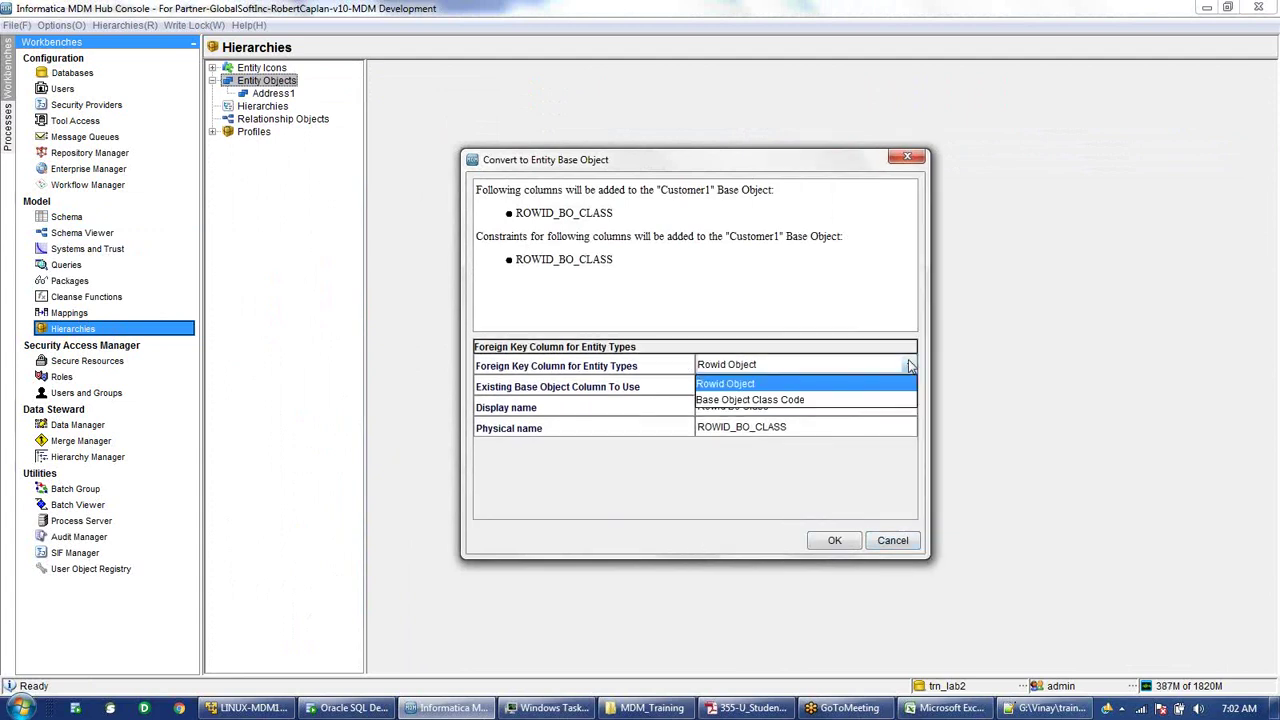
{"action": "left_click", "coordinate": [812, 401]}
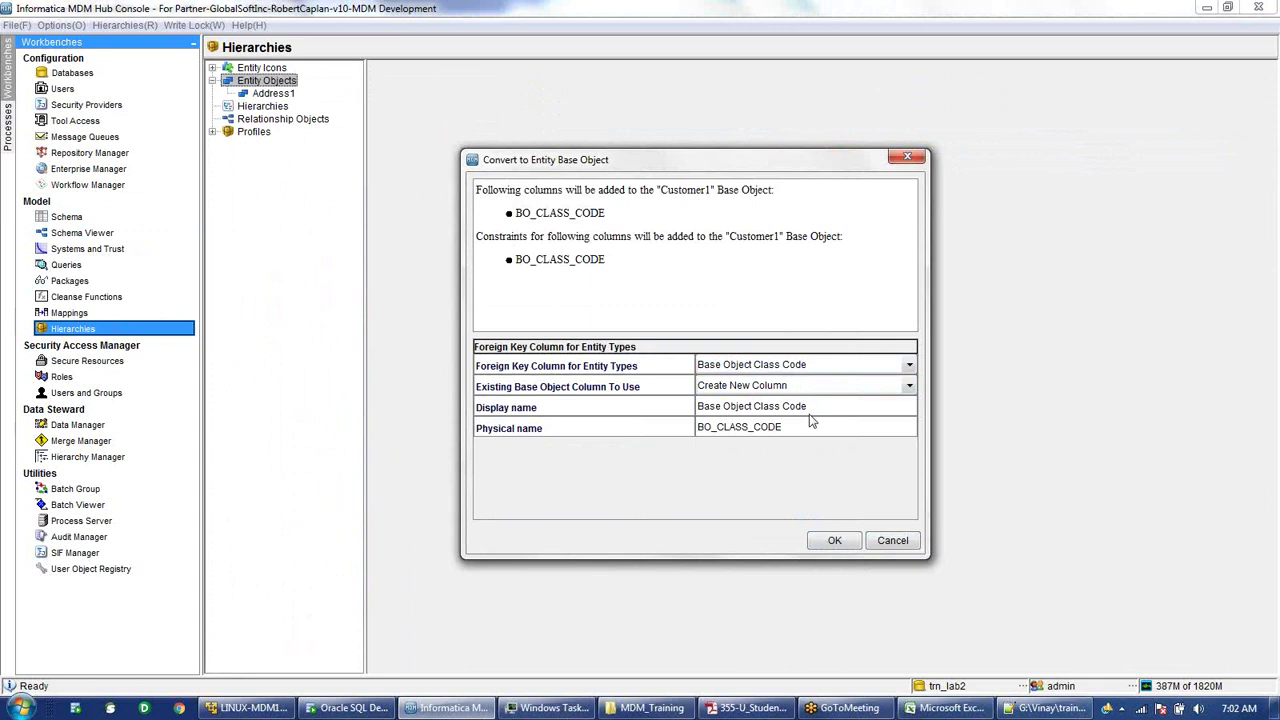
{"action": "left_click", "coordinate": [832, 545]}
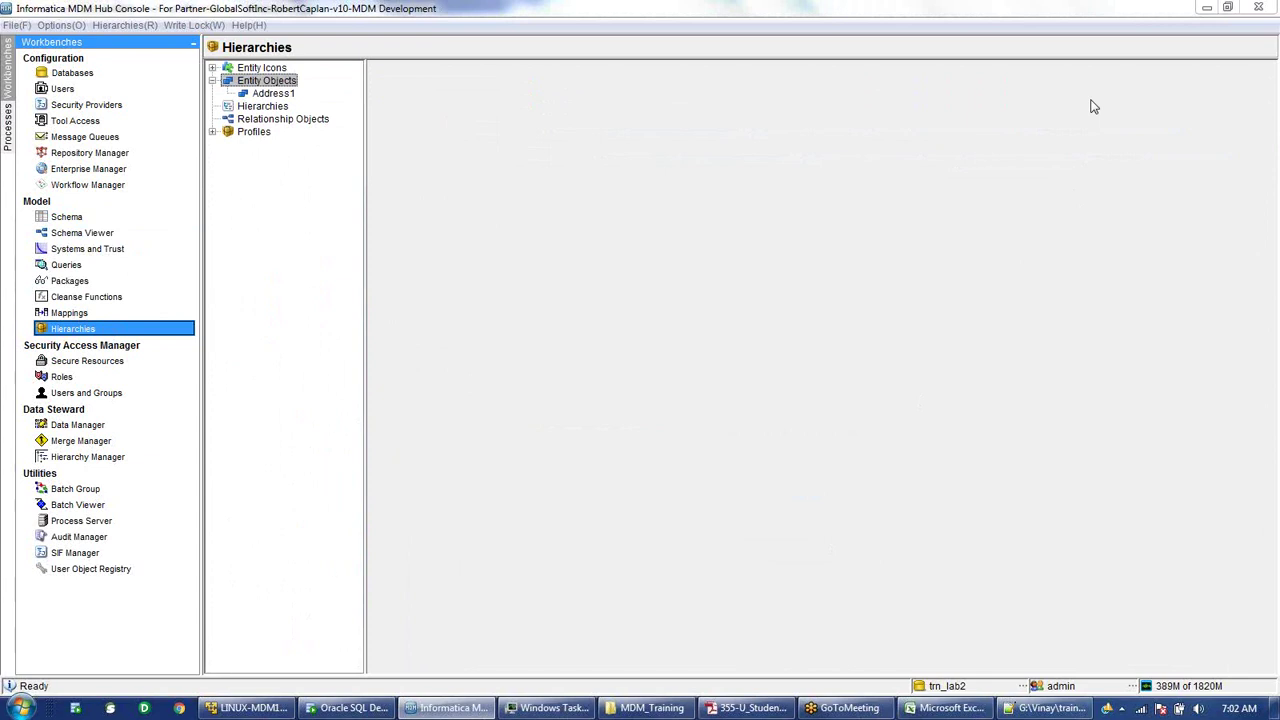
- Examine the Customer1 entity object's key constraint, and check its Base Object Class Code column in the Schema tool
{"action": "key", "text": "Left"}
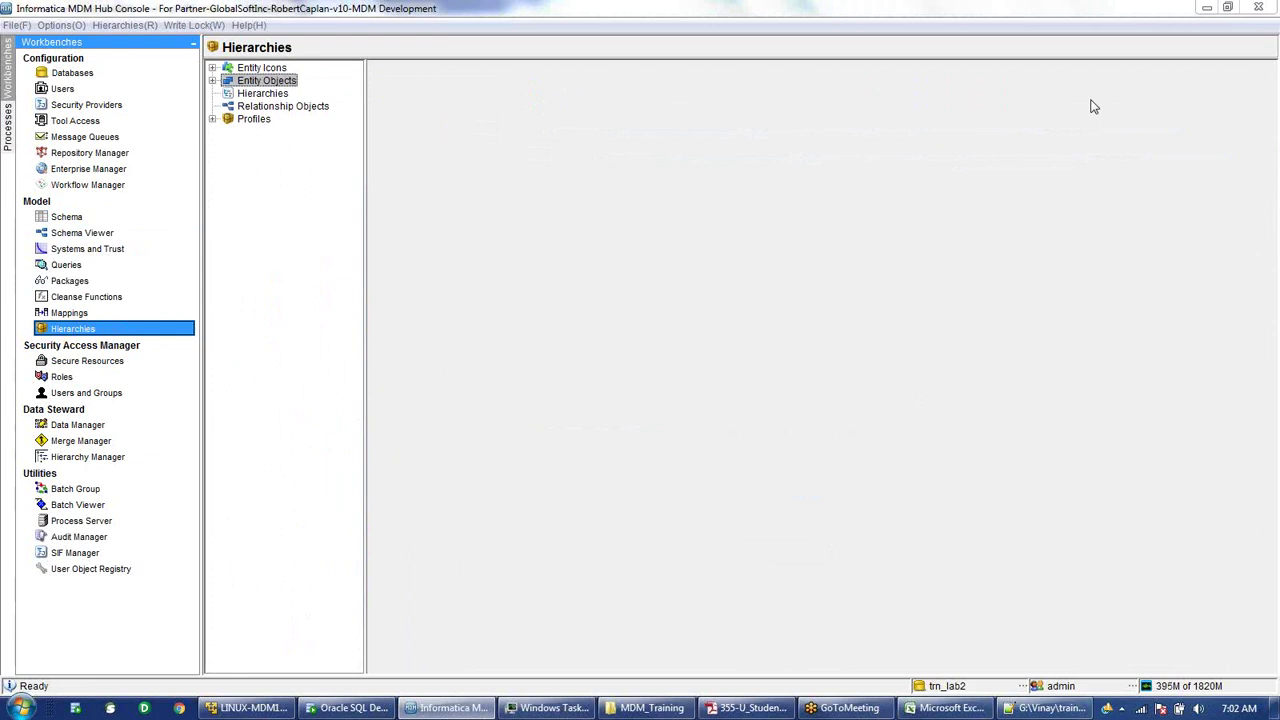
{"action": "left_click", "coordinate": [212, 80]}
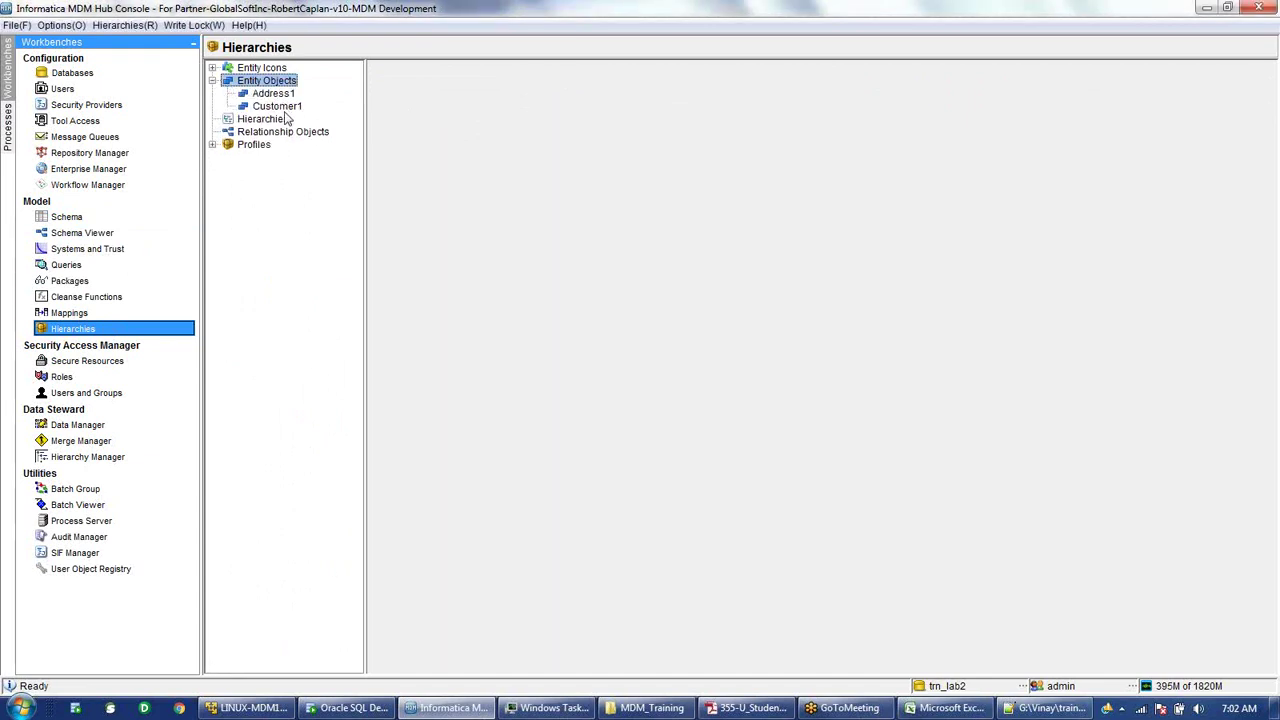
{"action": "left_click", "coordinate": [276, 106]}
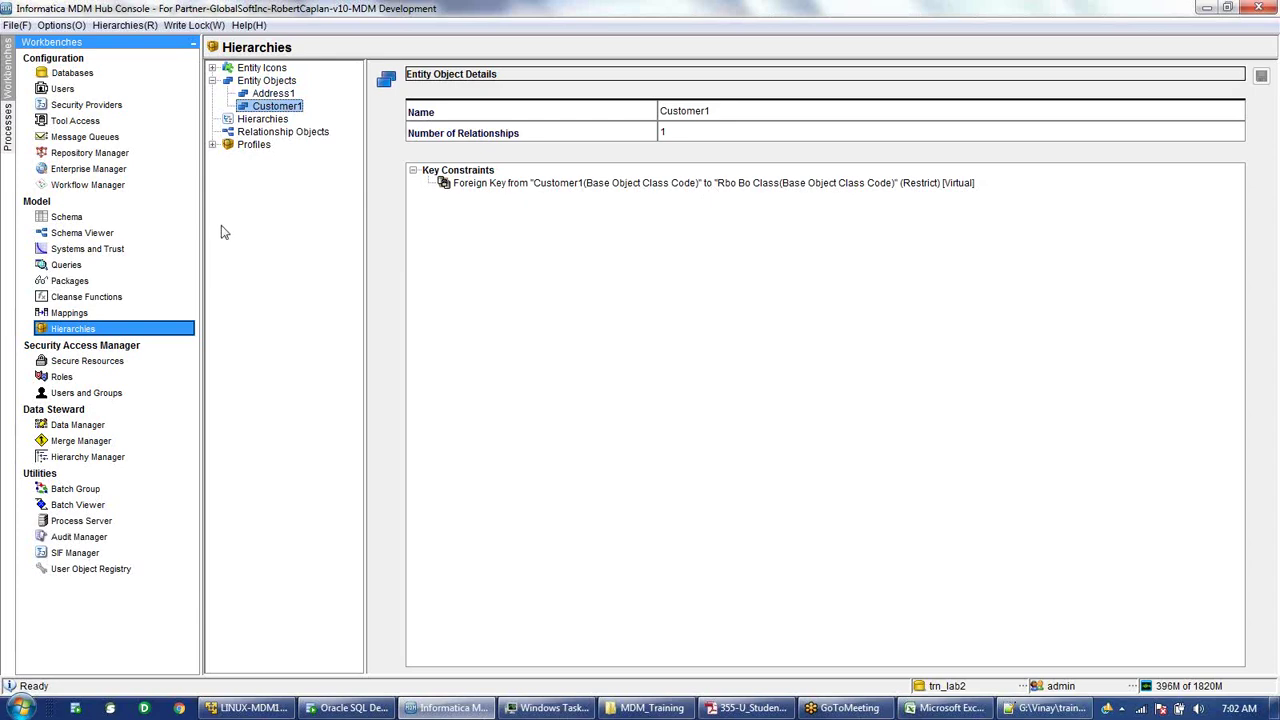
{"action": "left_click", "coordinate": [68, 220]}
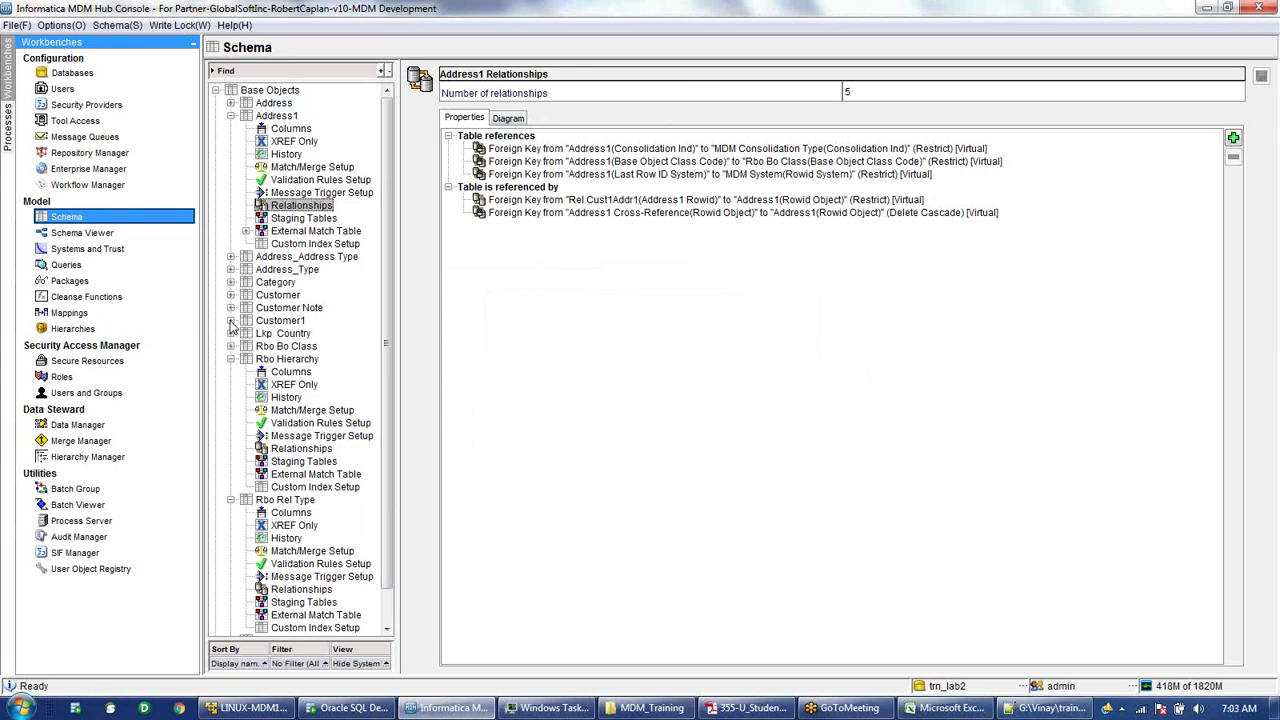
{"action": "left_click", "coordinate": [231, 321]}
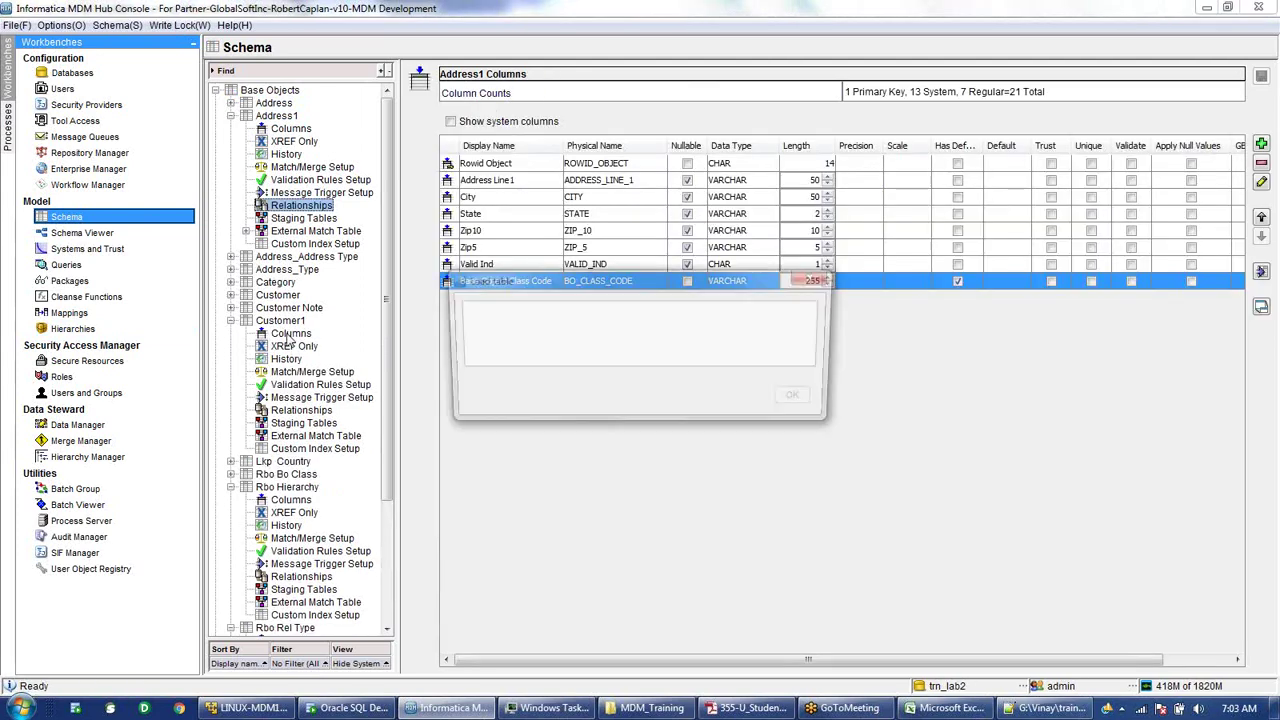
{"action": "left_click", "coordinate": [289, 334]}
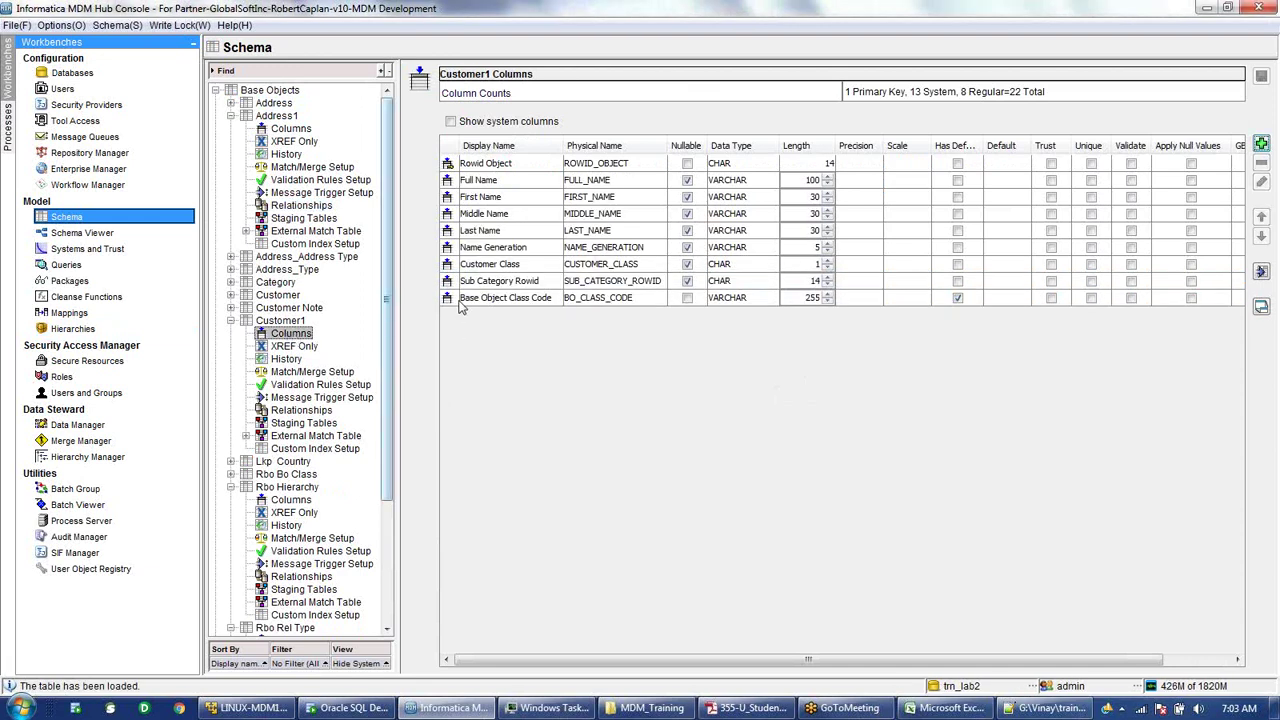
{"action": "left_click", "coordinate": [581, 302]}
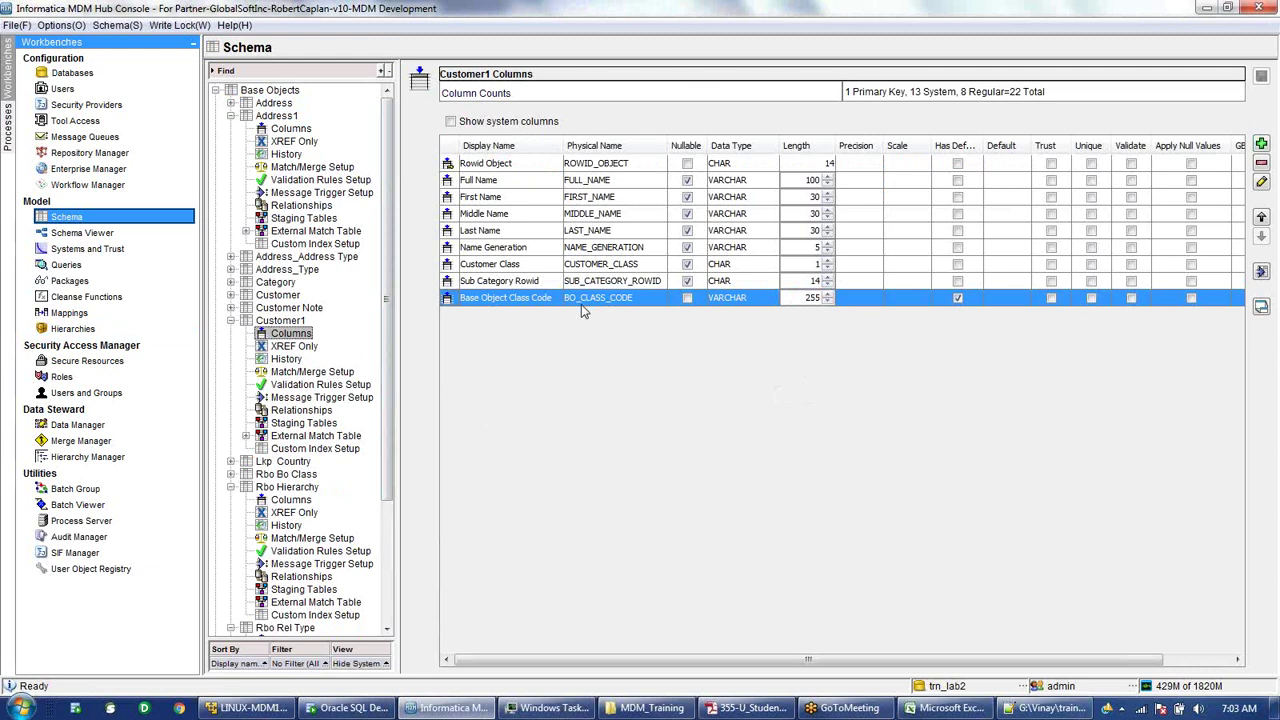
{"action": "scroll", "coordinate": [581, 304], "scroll_direction": "right", "scroll_amount": 3}
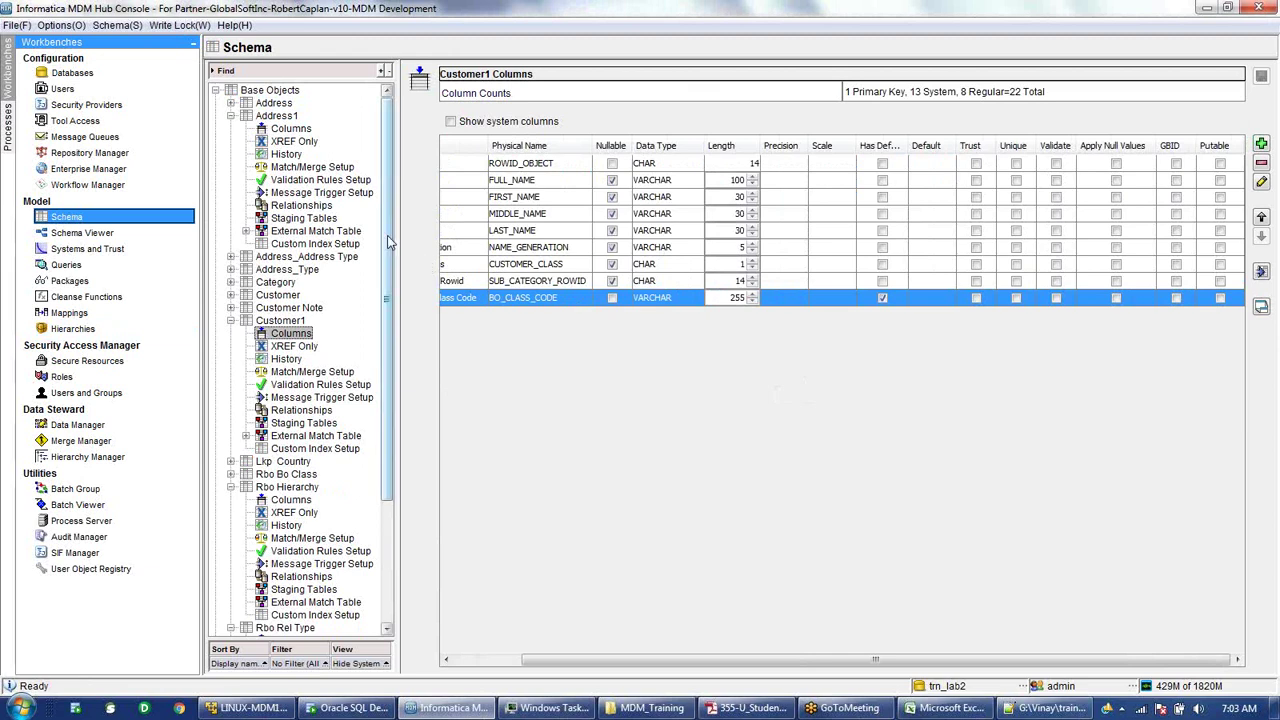
- Inspect the columns of the Rel Cust1Addr1 base object in the Schema tool
{"action": "left_click_drag", "start_coordinate": [390, 242], "coordinate": [420, 423]}
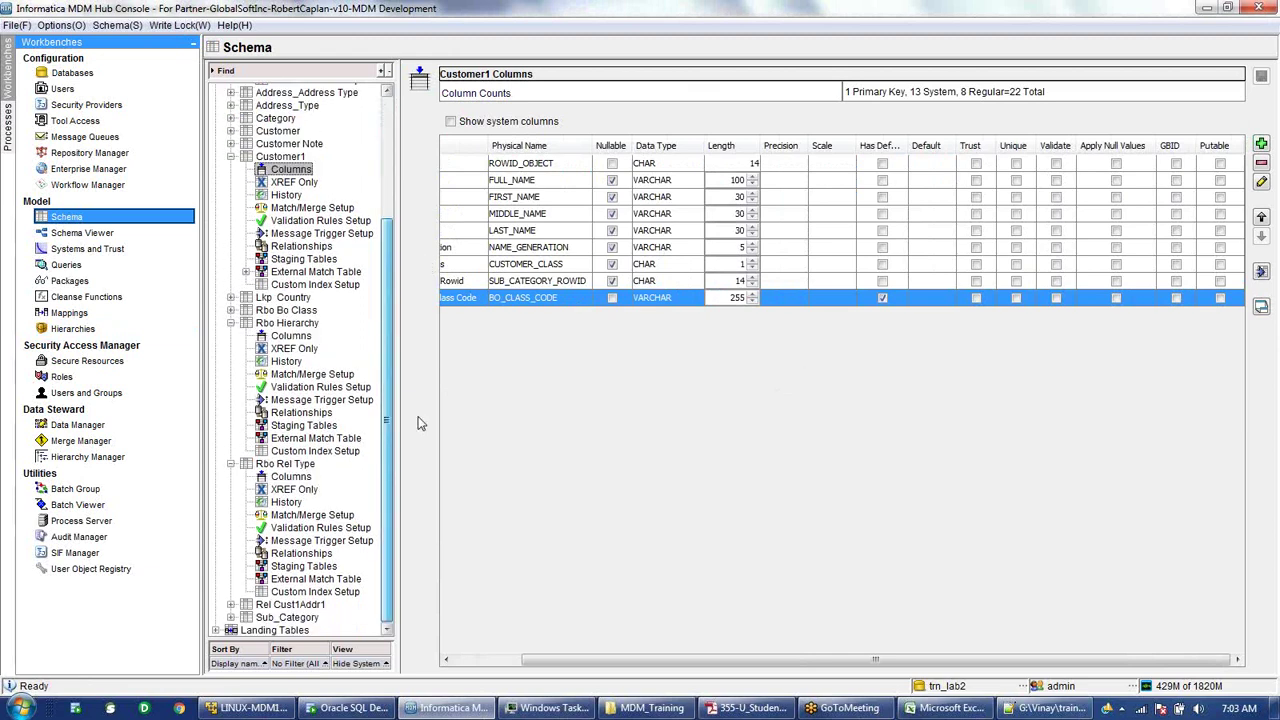
{"action": "left_click", "coordinate": [300, 605]}
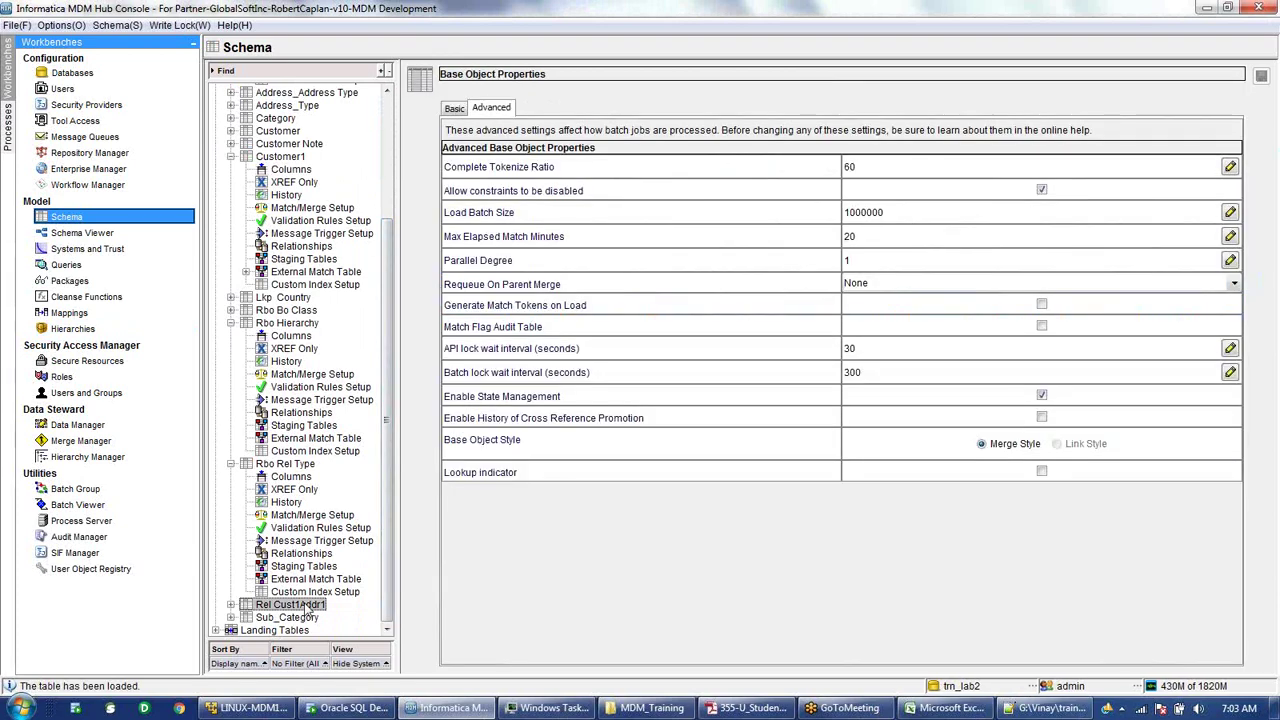
{"action": "left_click", "coordinate": [231, 605]}
{"action": "left_click", "coordinate": [291, 515]}
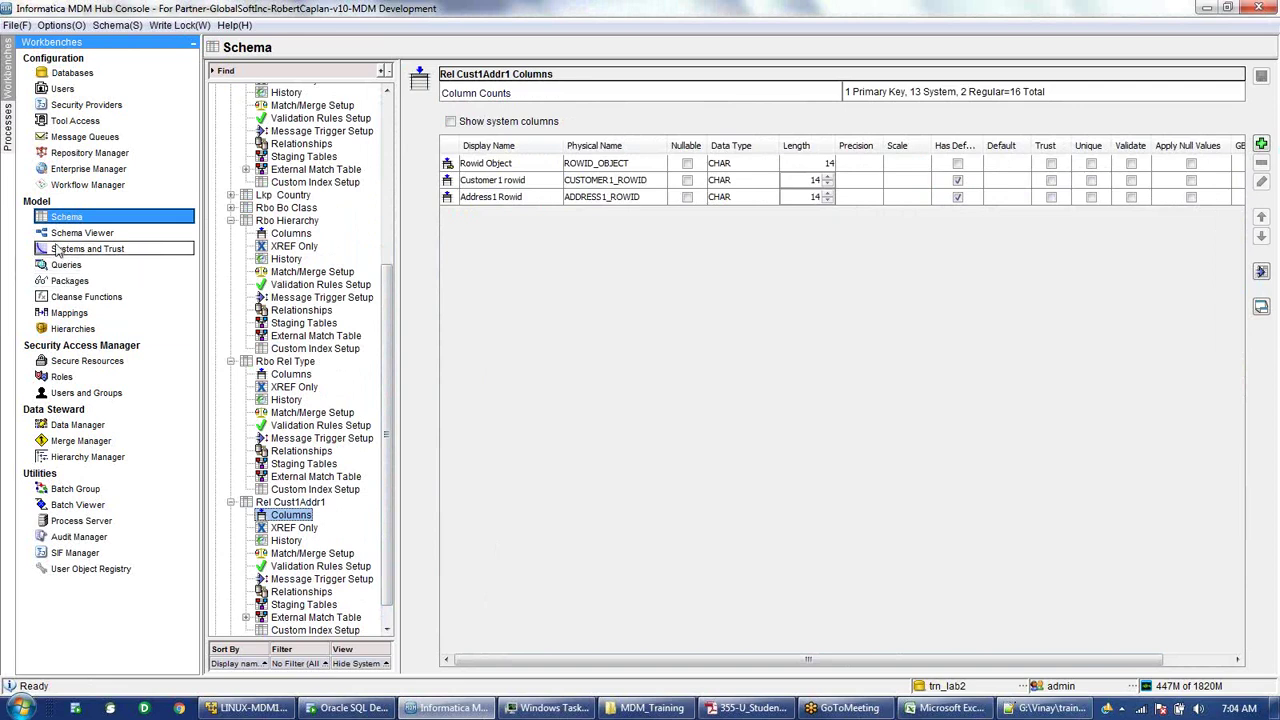
- Return to the Hierarchies tool and start converting the Rel Cust1Addr1 base object to a relationship base object
{"action": "left_click", "coordinate": [70, 329]}
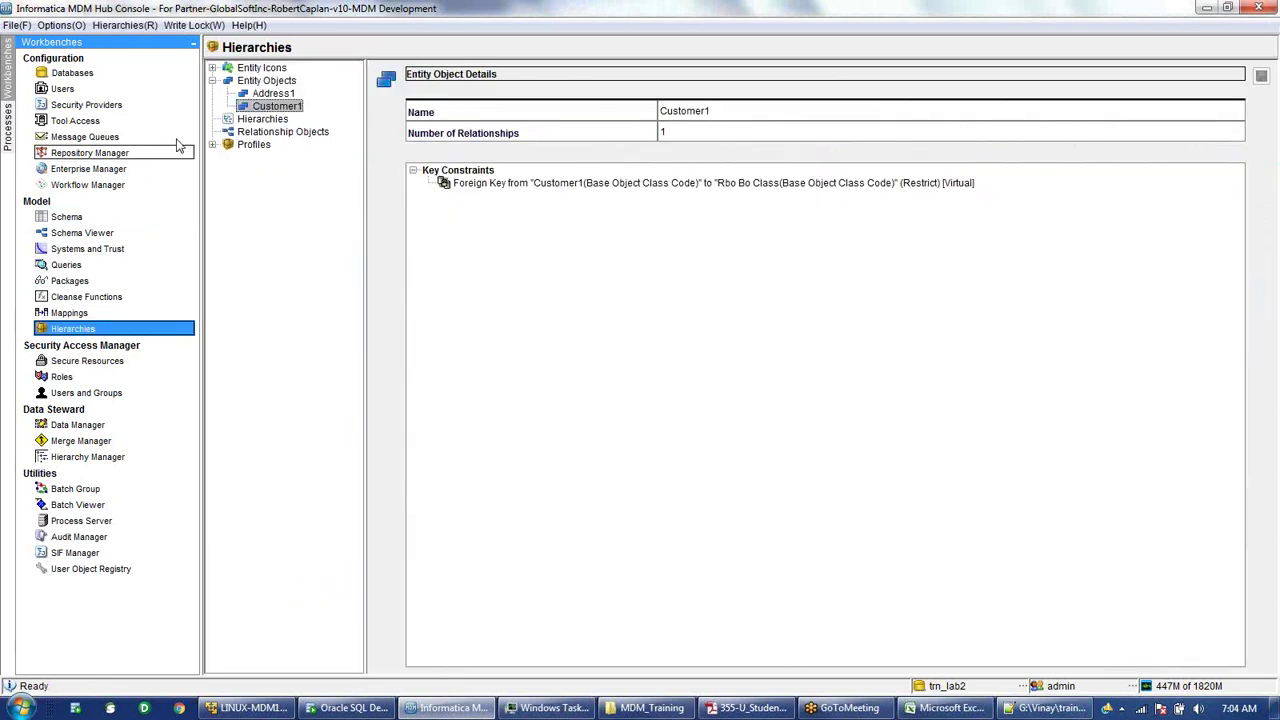
{"action": "left_click", "coordinate": [278, 132]}
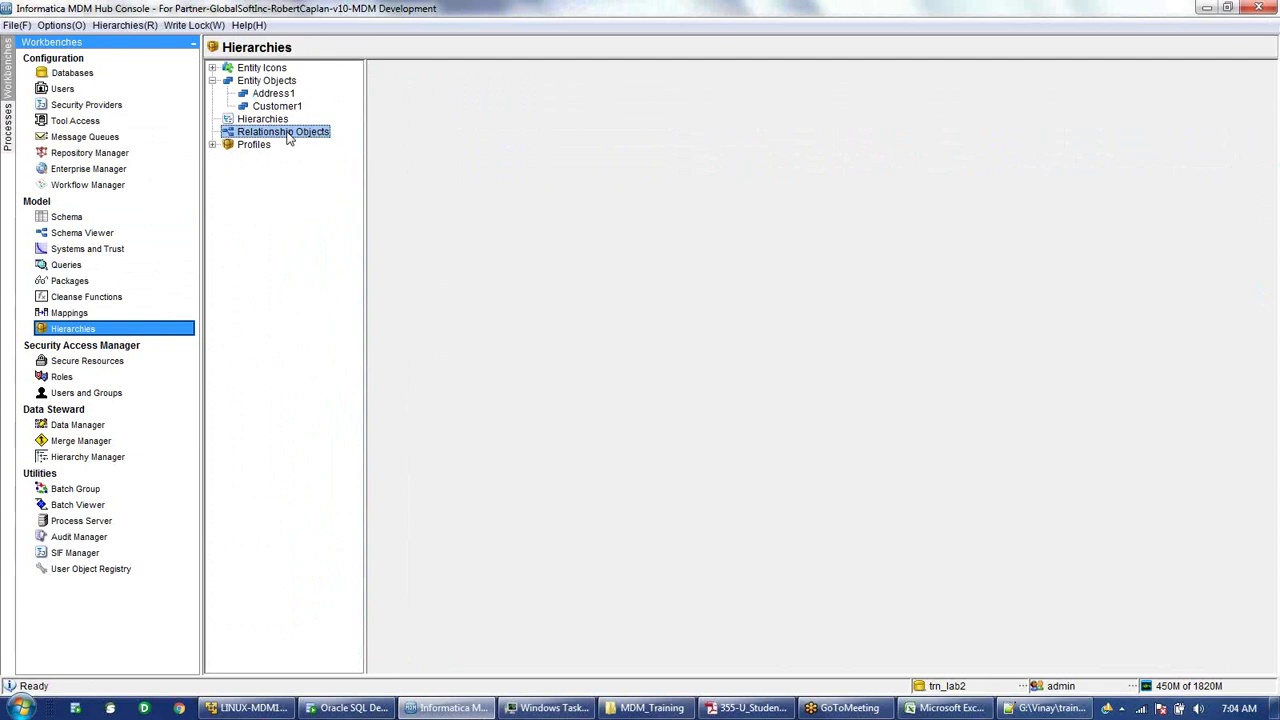
{"action": "right_click", "coordinate": [287, 133]}
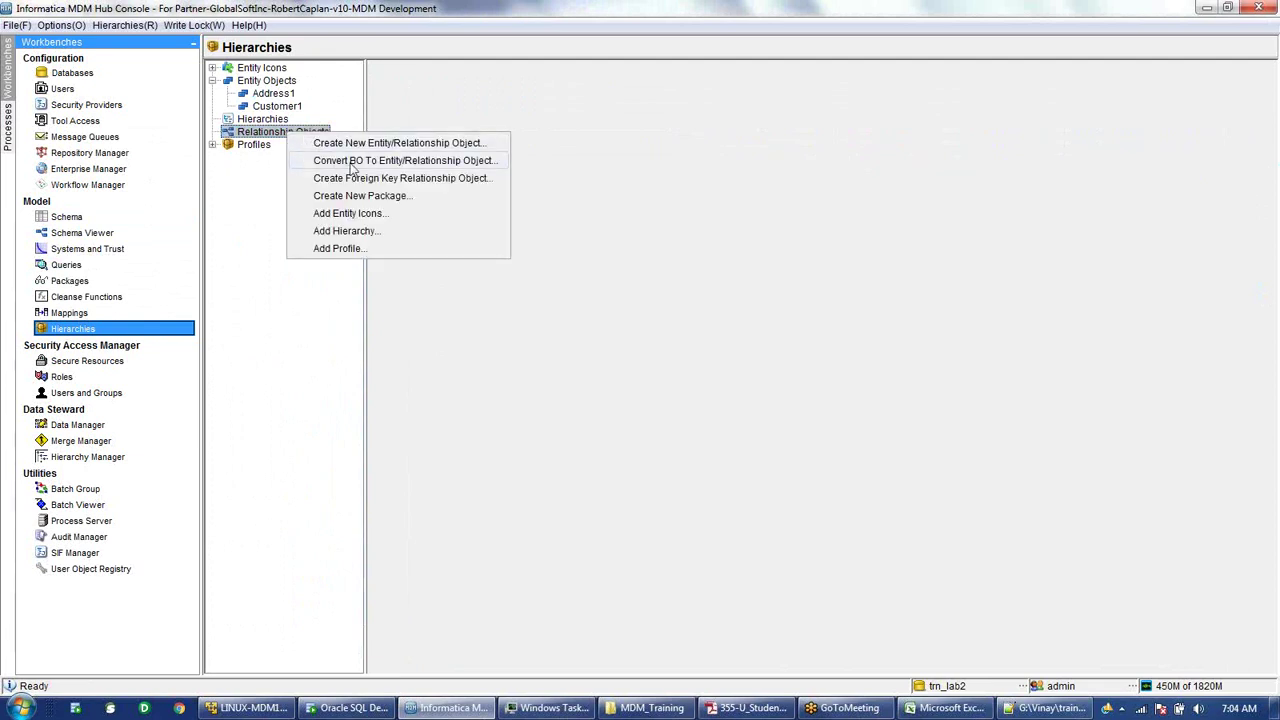
{"action": "left_click", "coordinate": [351, 163]}
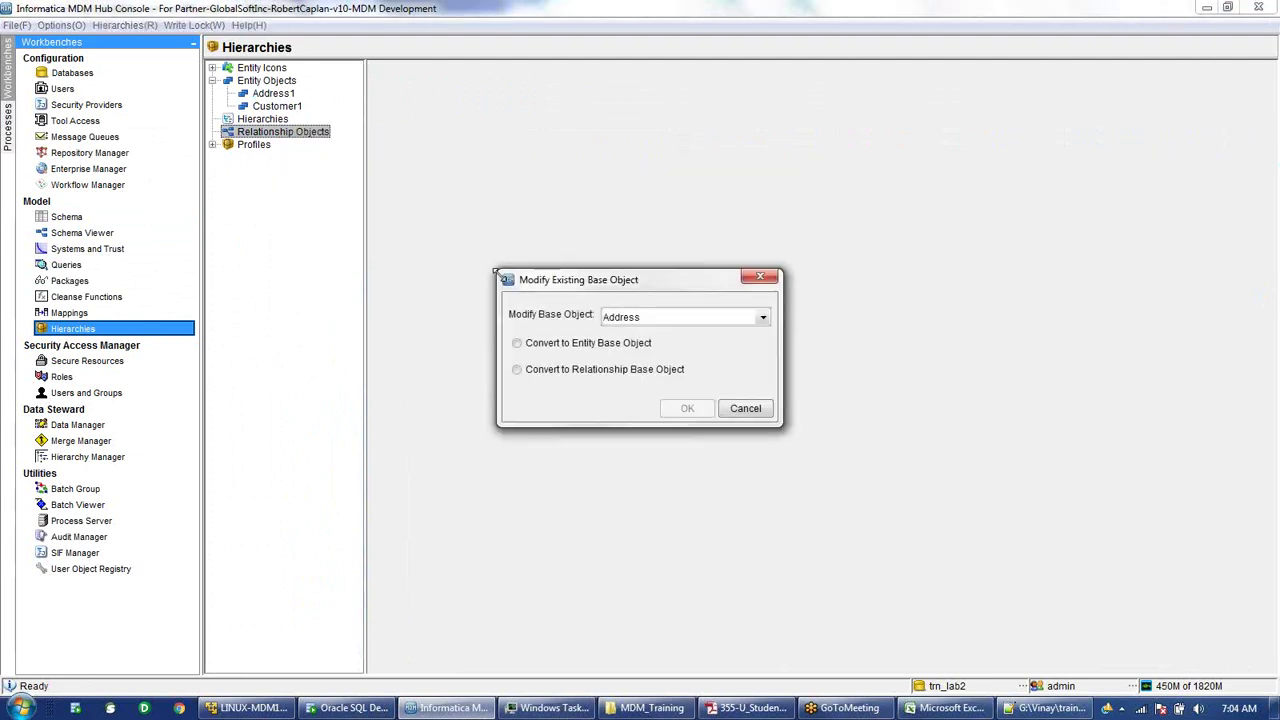
{"action": "left_click_drag", "start_coordinate": [496, 270], "coordinate": [393, 229]}
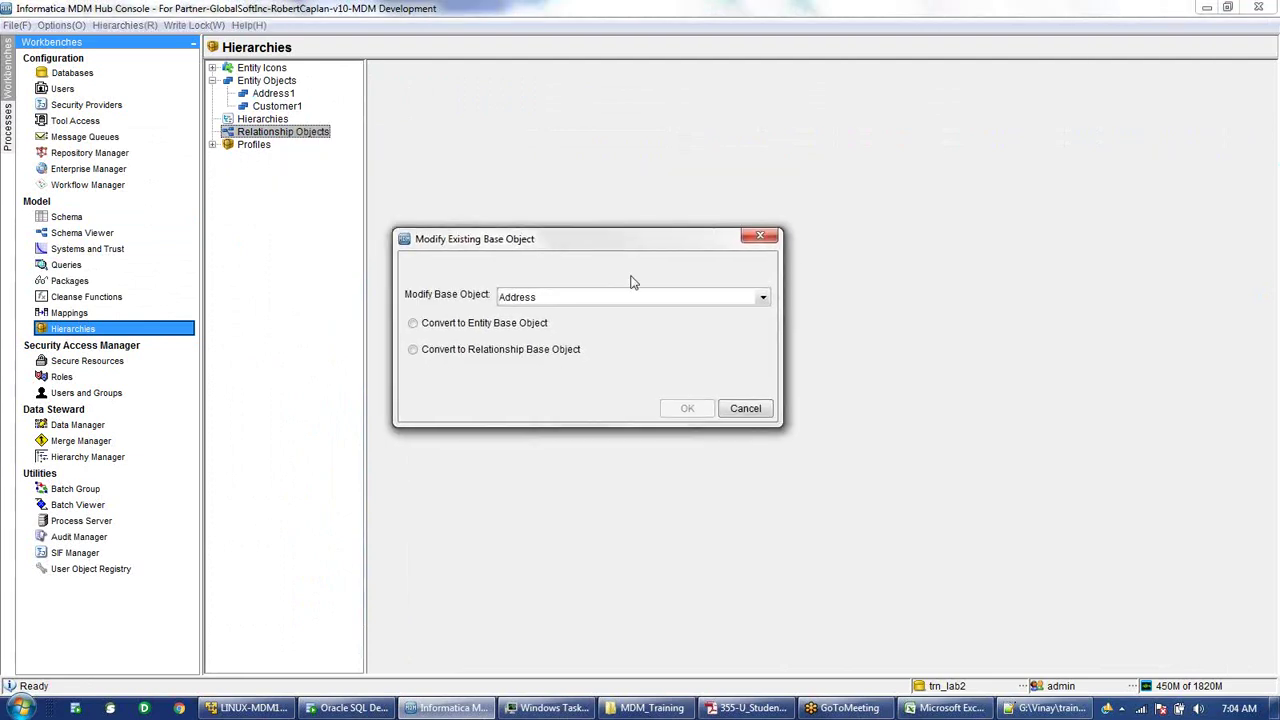
{"action": "left_click", "coordinate": [764, 298]}
{"action": "scroll", "coordinate": [657, 400], "scroll_direction": "down", "scroll_amount": 1}
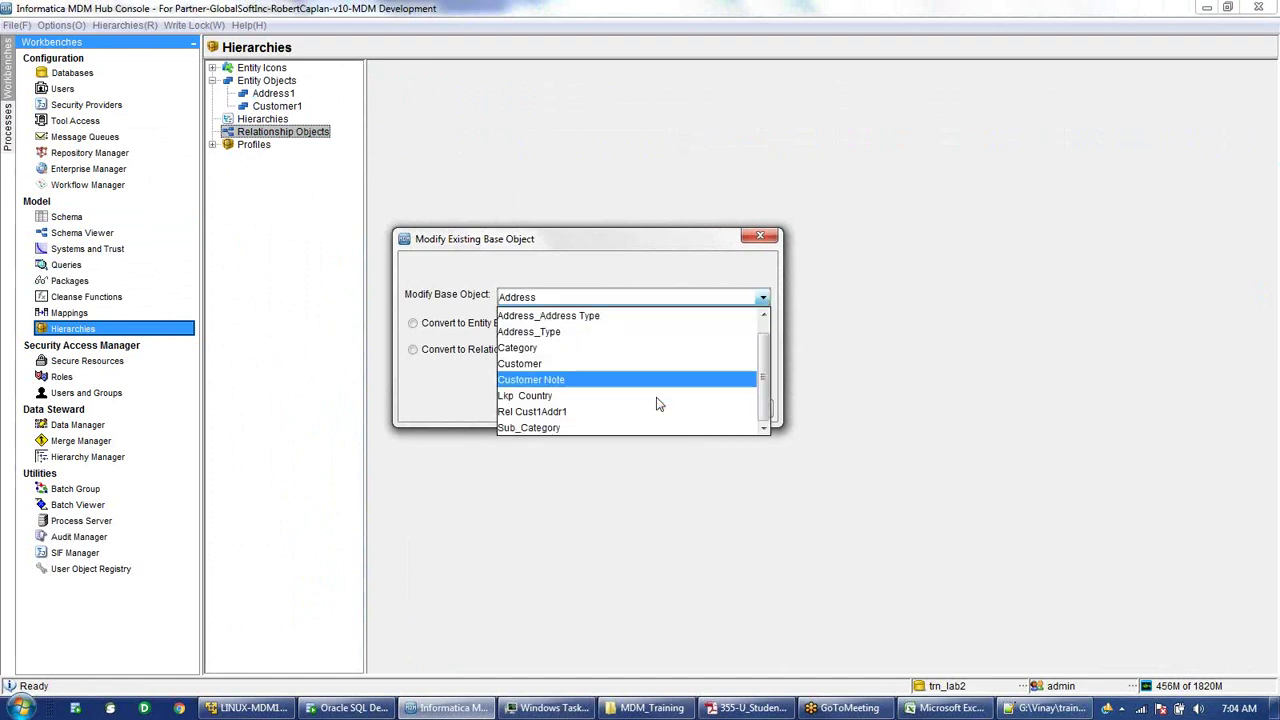
{"action": "left_click", "coordinate": [598, 412]}
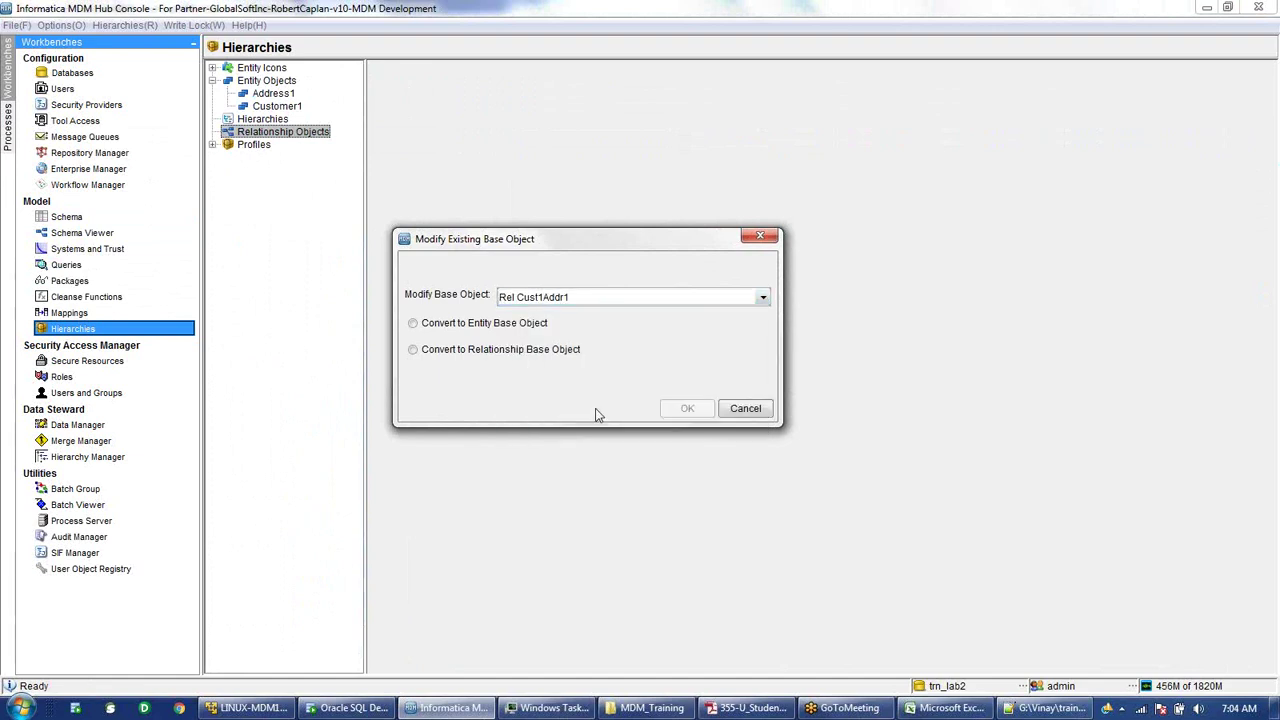
{"action": "left_click", "coordinate": [459, 356]}
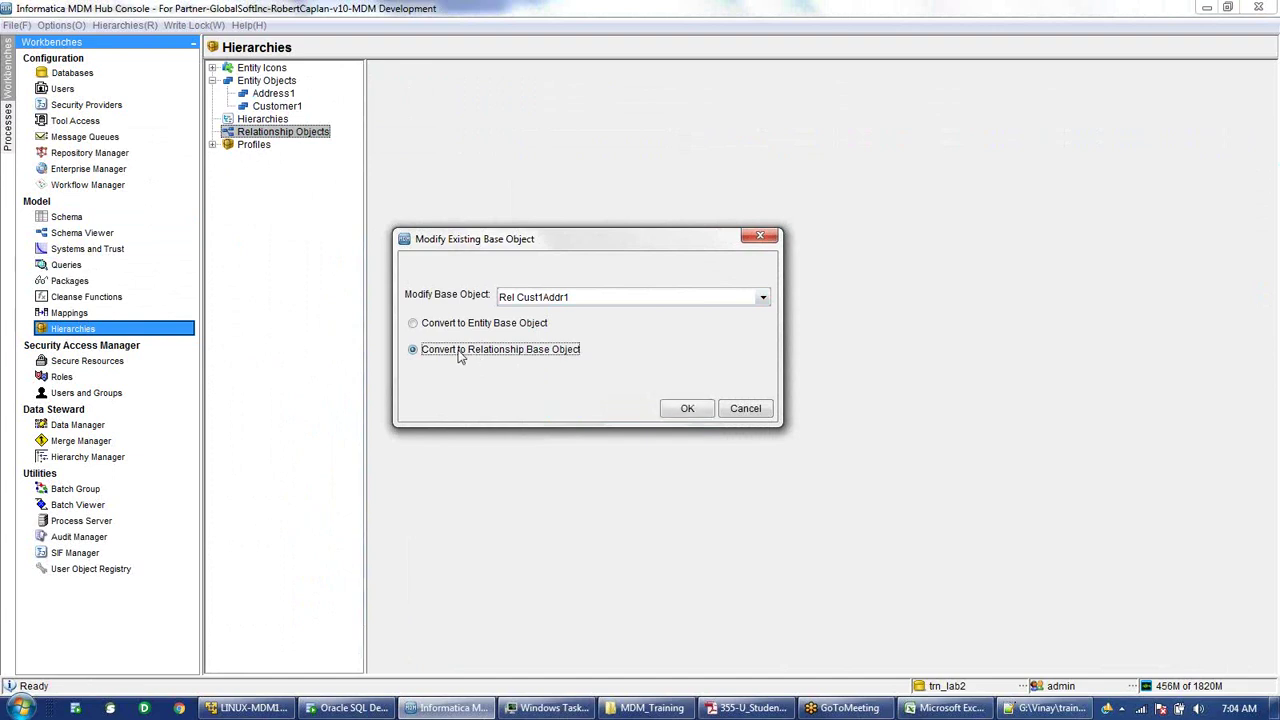
{"action": "left_click", "coordinate": [690, 410]}
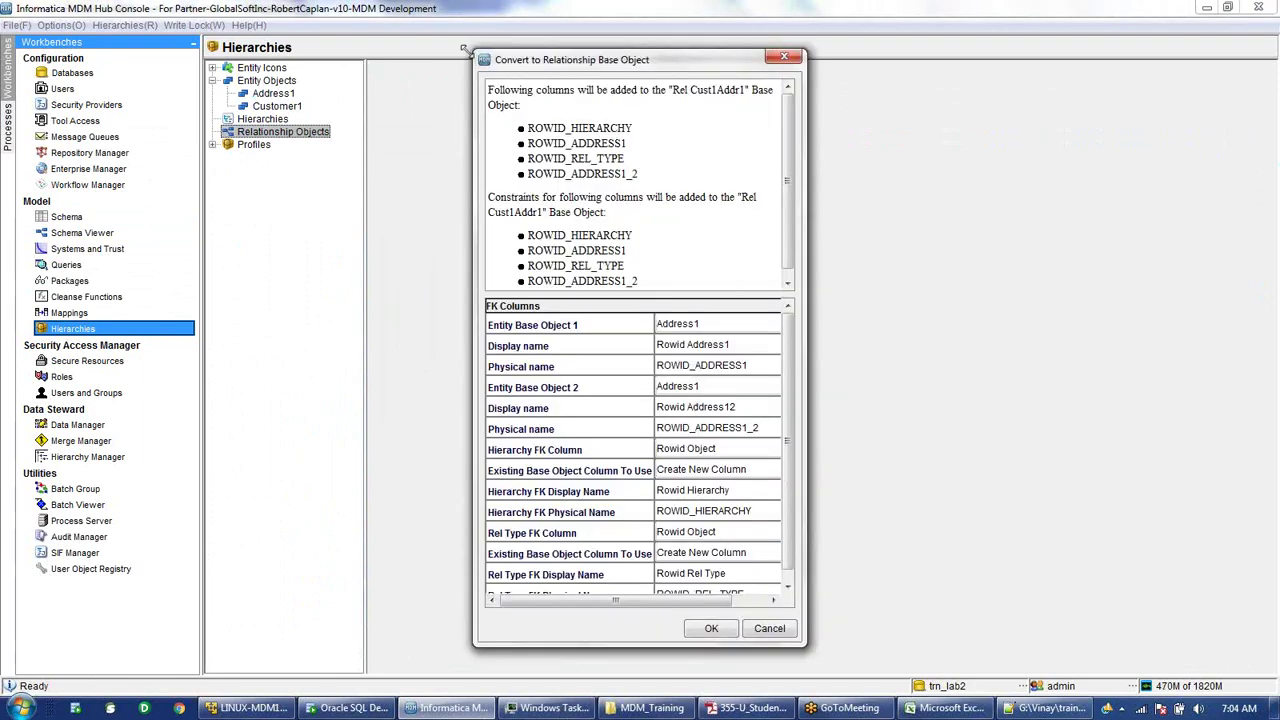
- Set Entity Base Object 1 to Customer1 and Entity Base Object 2 to Address1, review the columns listed for addition, and cancel the conversion
{"action": "left_click_drag", "start_coordinate": [463, 48], "coordinate": [152, 12]}
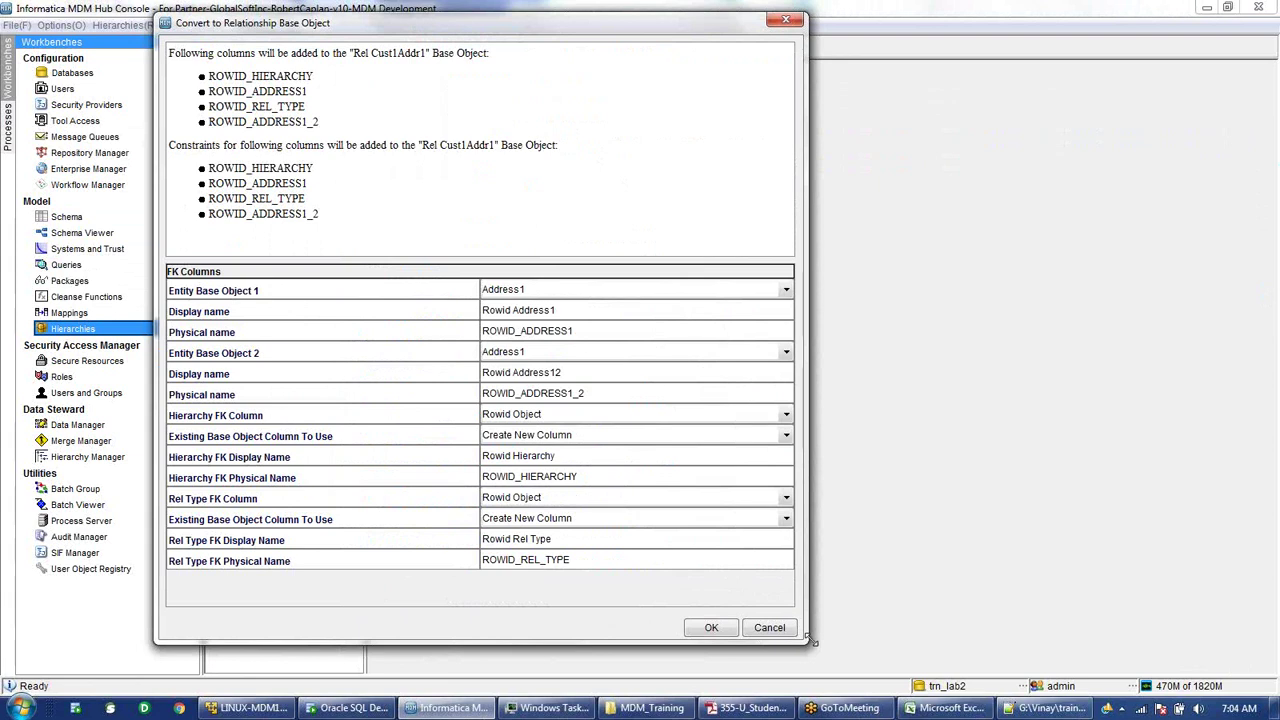
{"action": "left_click_drag", "start_coordinate": [810, 641], "coordinate": [1017, 628]}
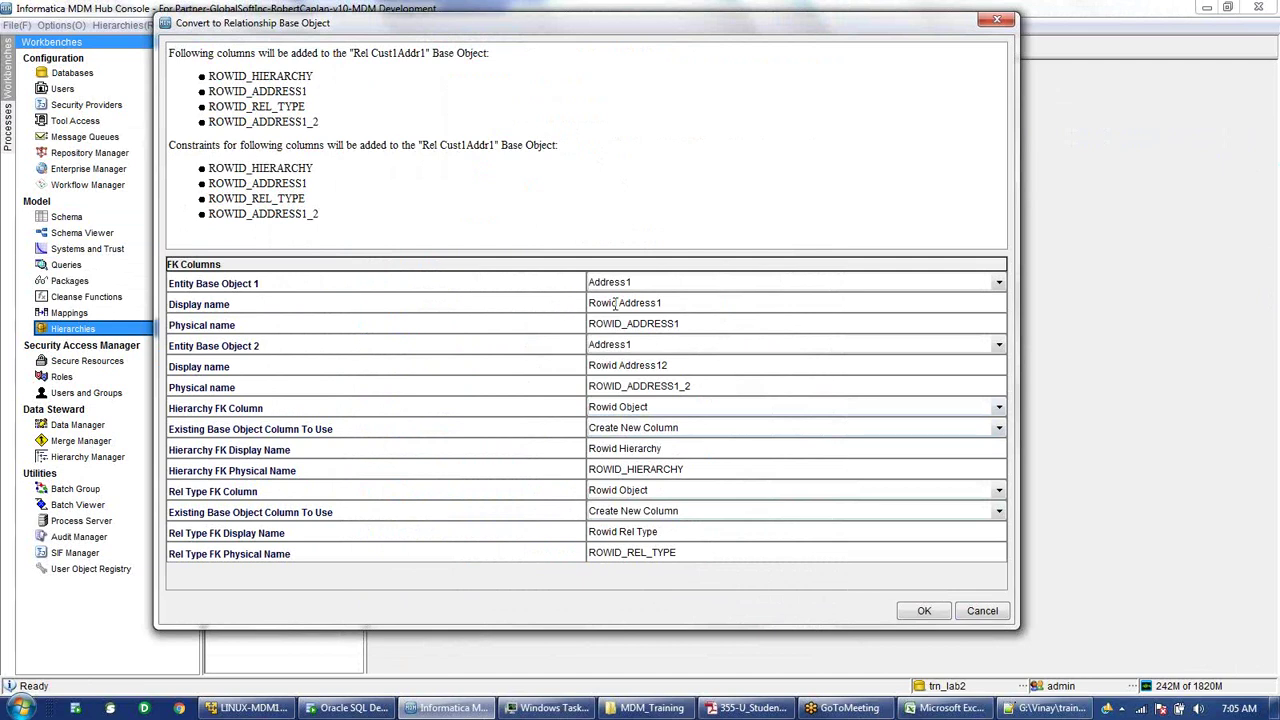
{"action": "double_click", "coordinate": [675, 303]}
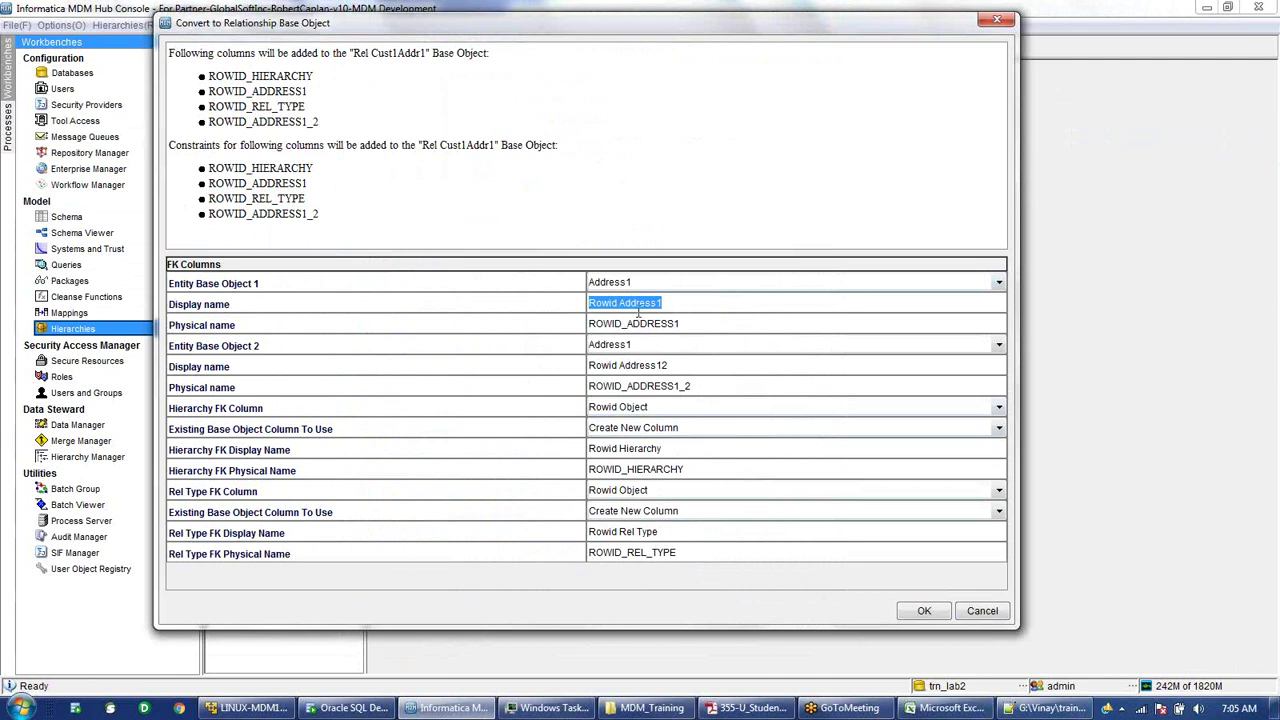
{"action": "left_click", "coordinate": [688, 323]}
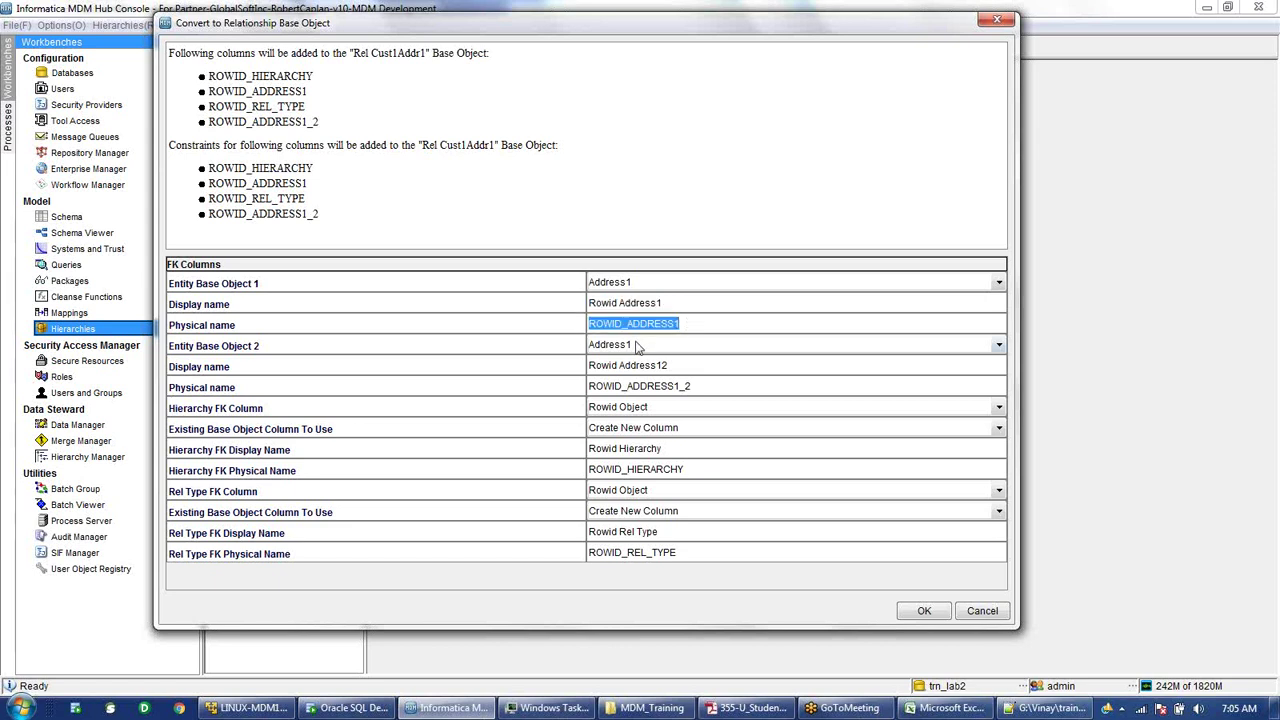
{"action": "left_click", "coordinate": [643, 285]}
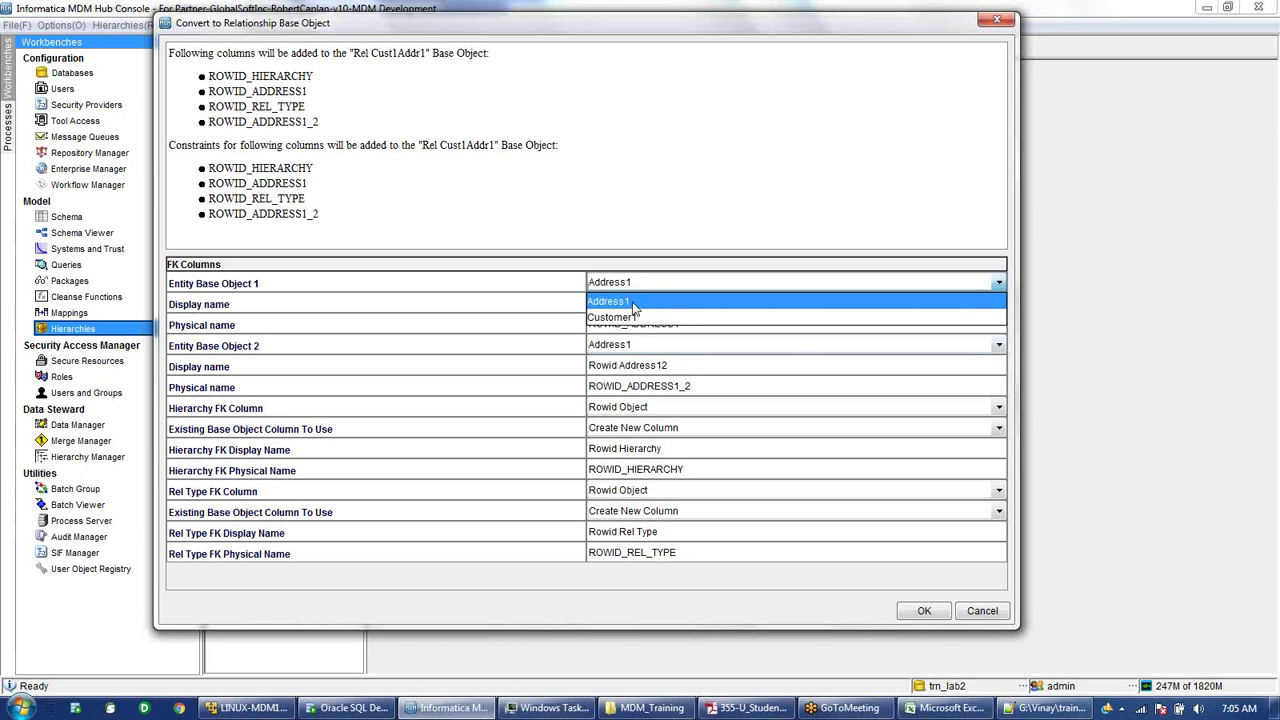
{"action": "left_click", "coordinate": [636, 318]}
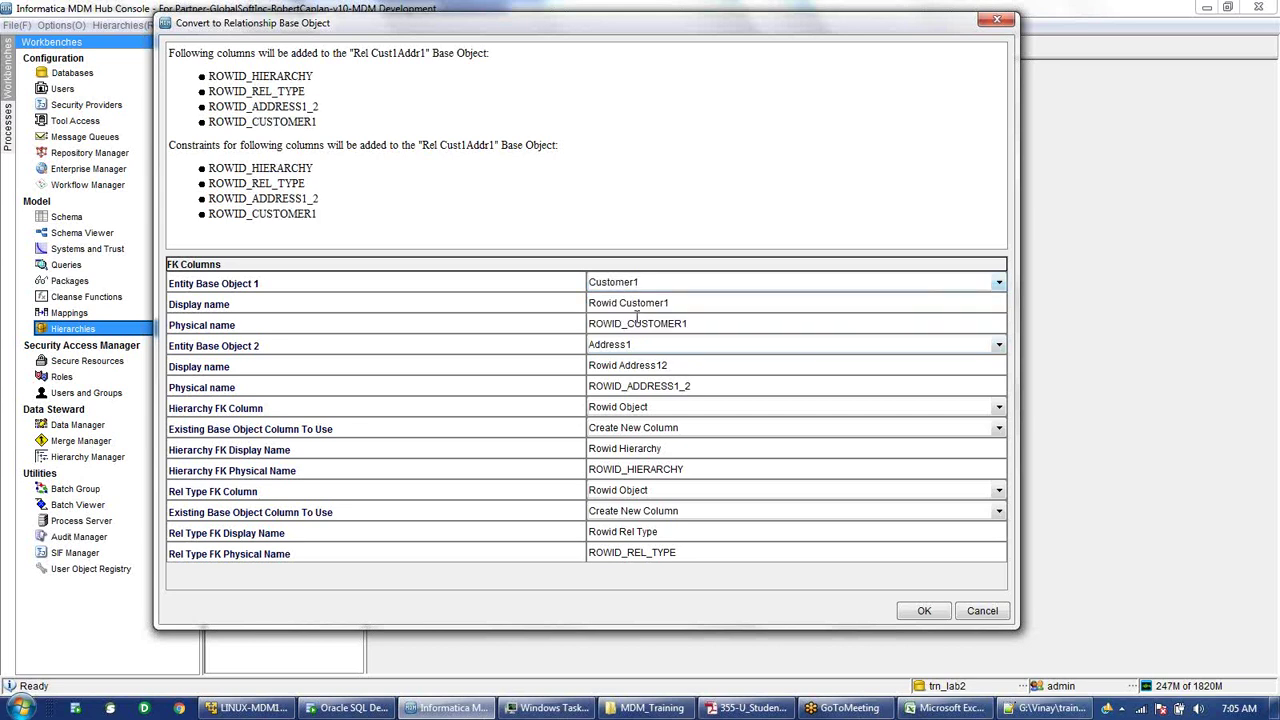
{"action": "left_click", "coordinate": [638, 348]}
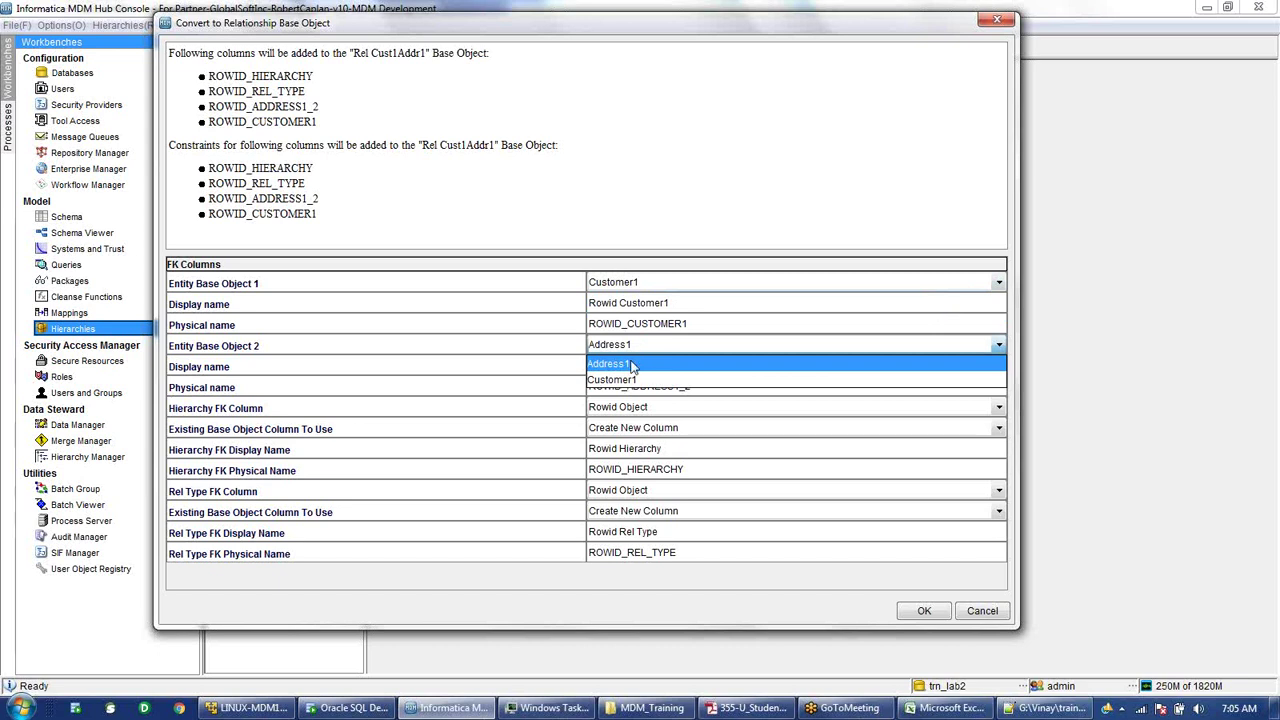
{"action": "left_click", "coordinate": [622, 365]}
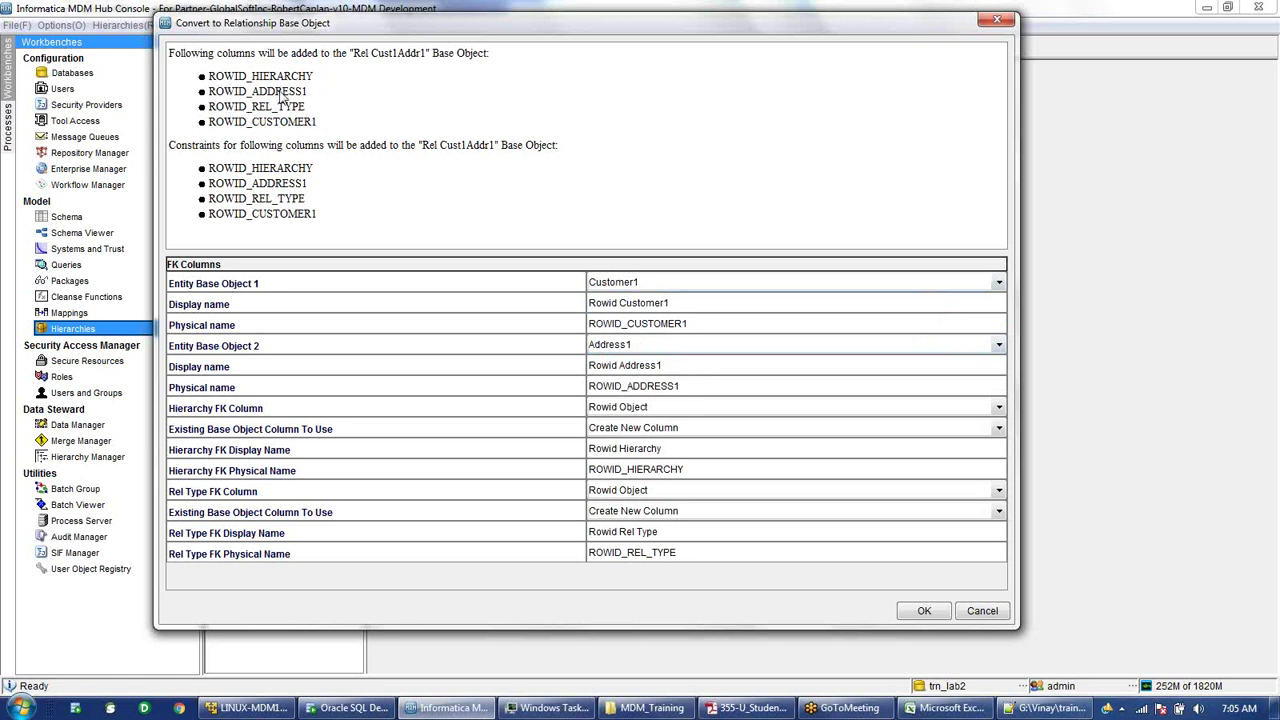
{"action": "left_click_drag", "start_coordinate": [308, 93], "coordinate": [186, 97]}
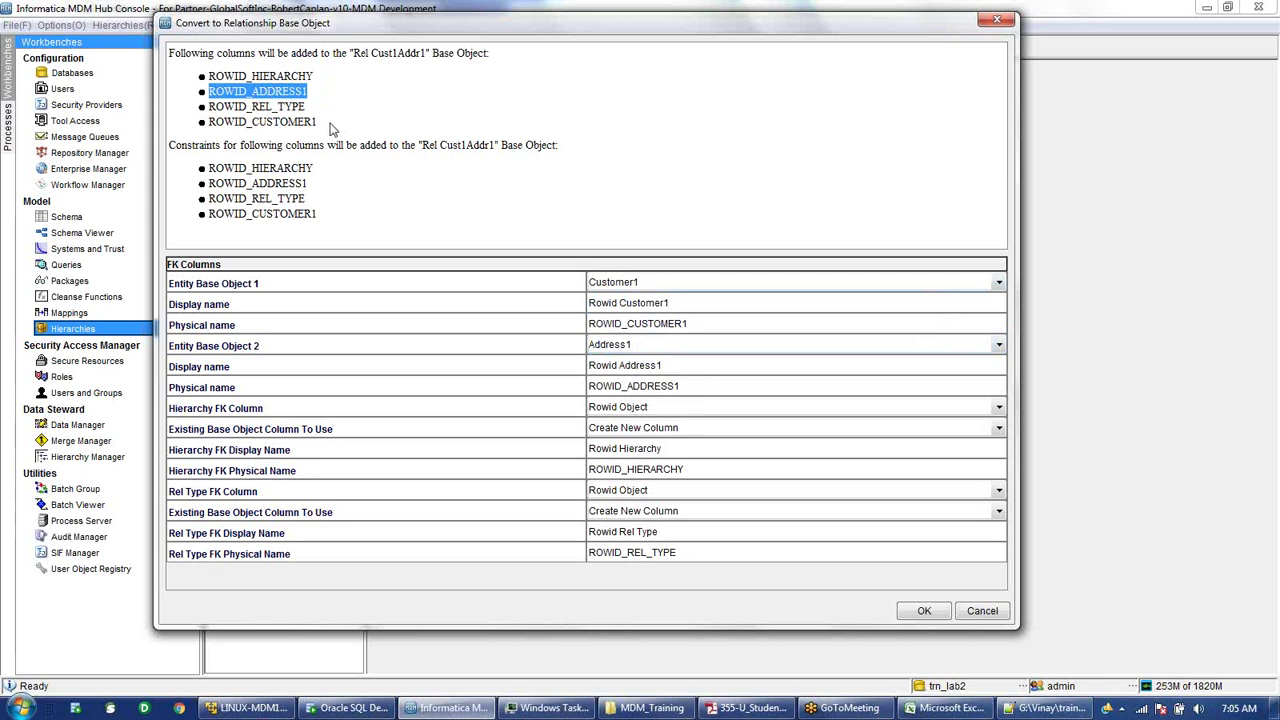
{"action": "left_click_drag", "start_coordinate": [320, 124], "coordinate": [172, 122]}
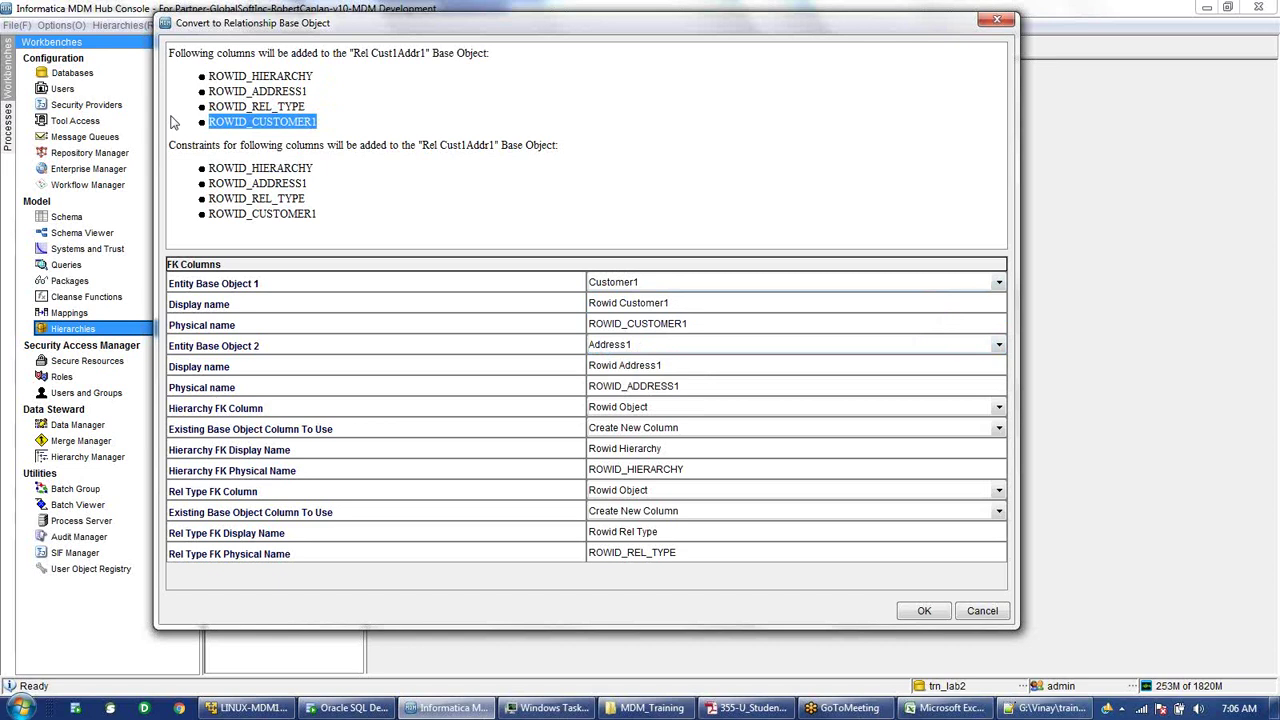
{"action": "left_click", "coordinate": [975, 618]}
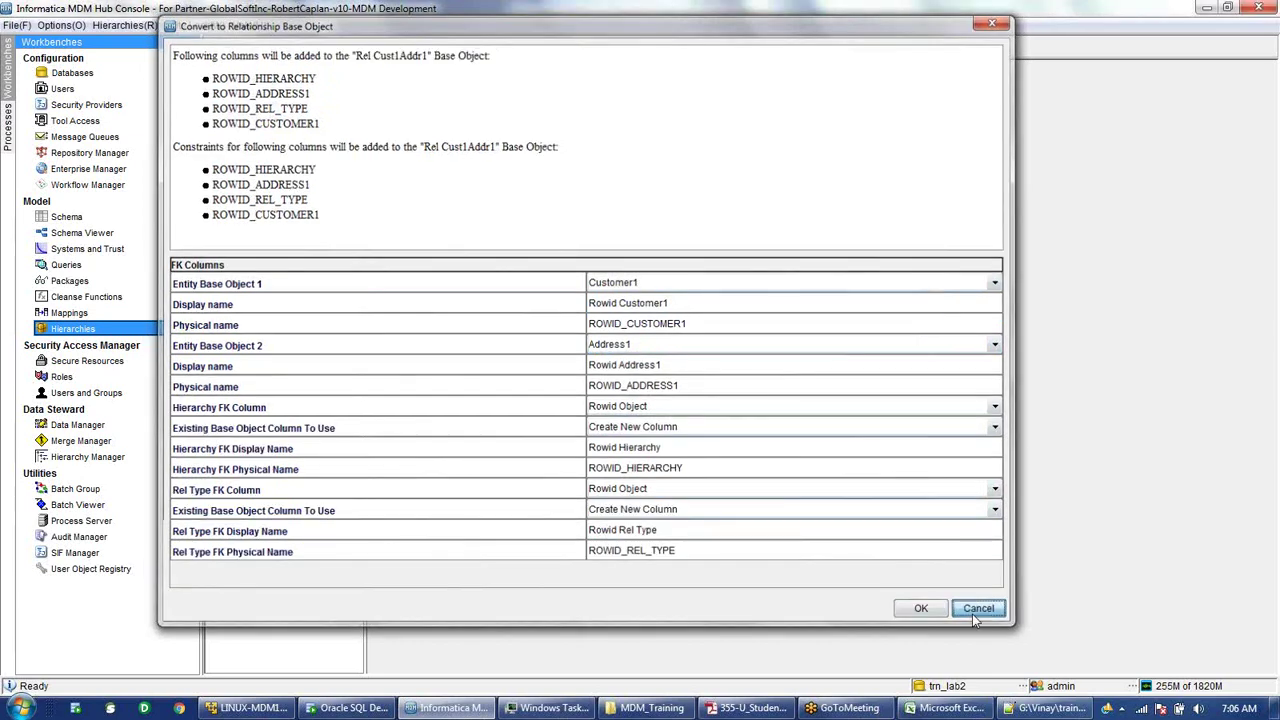
- Check the existing Customer1 rowid column of Rel Cust1Addr1 in the Schema tool
{"action": "left_click", "coordinate": [67, 217]}
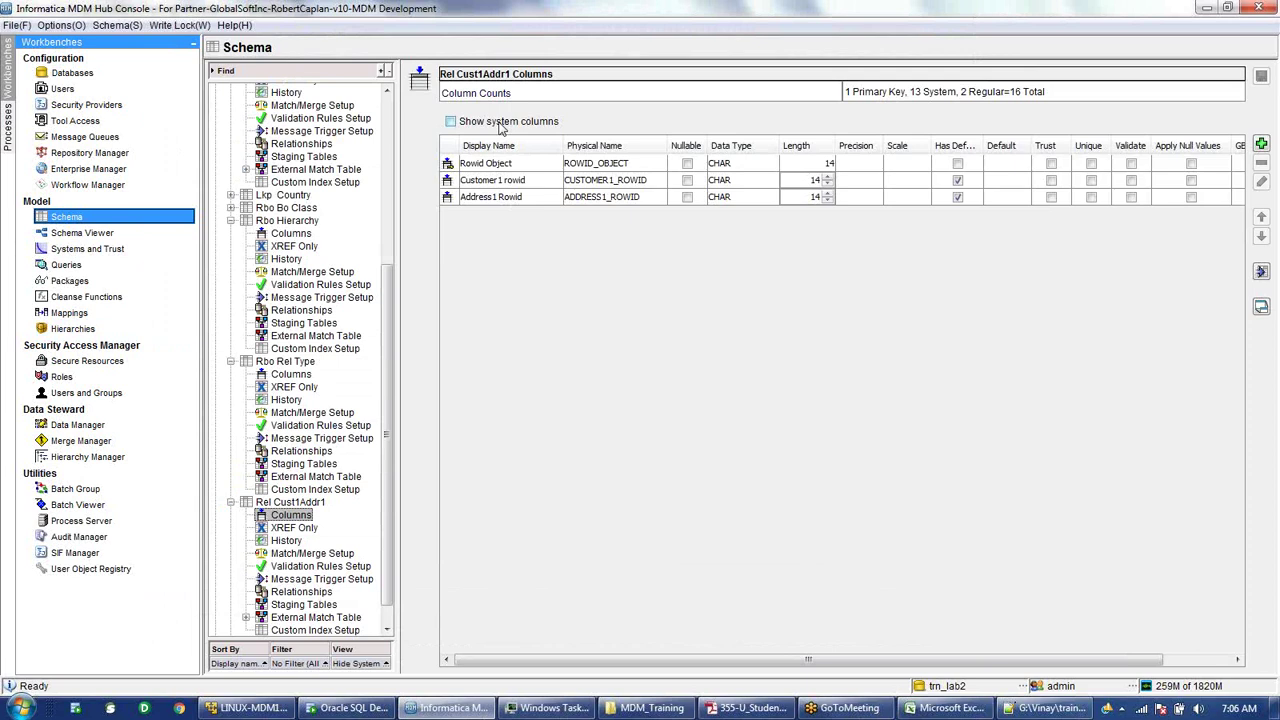
{"action": "left_click", "coordinate": [527, 184]}
{"action": "left_click", "coordinate": [527, 184]}
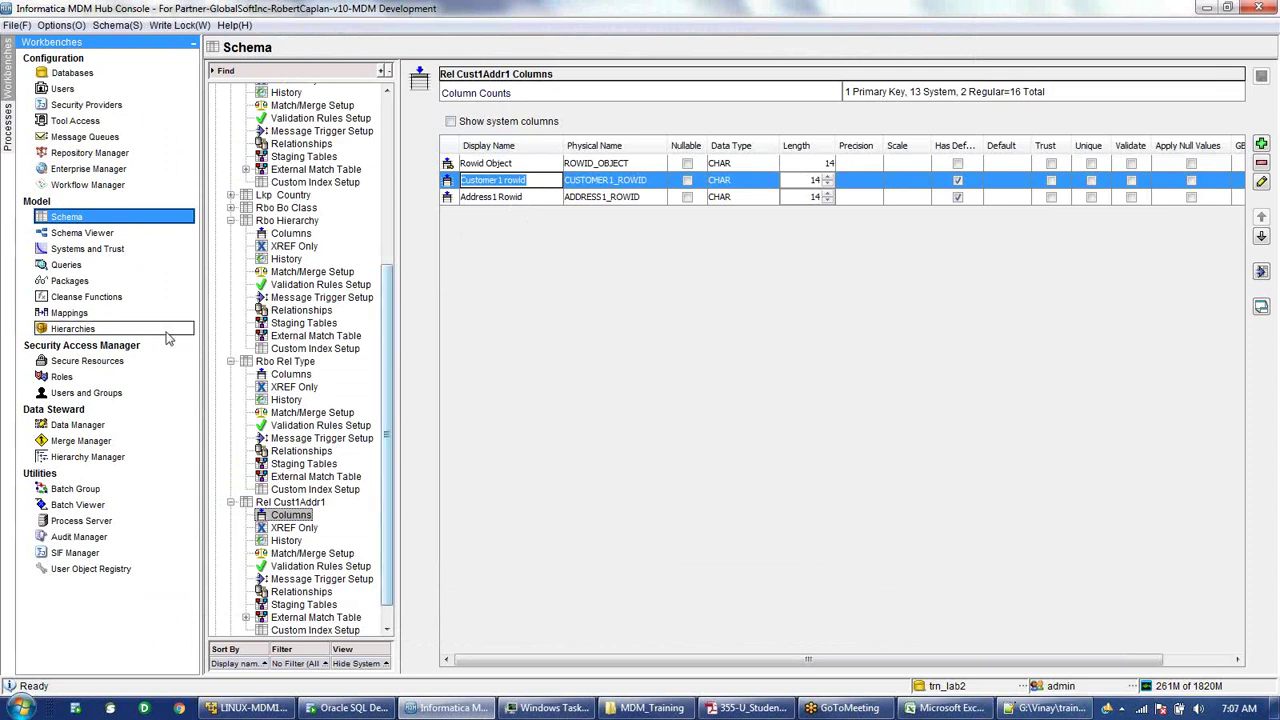
- Return to the Hierarchies tool, start converting the Rel Cust1Addr1 base object to a relationship base object, and enlarge the conversion dialog
{"action": "left_click", "coordinate": [92, 332]}
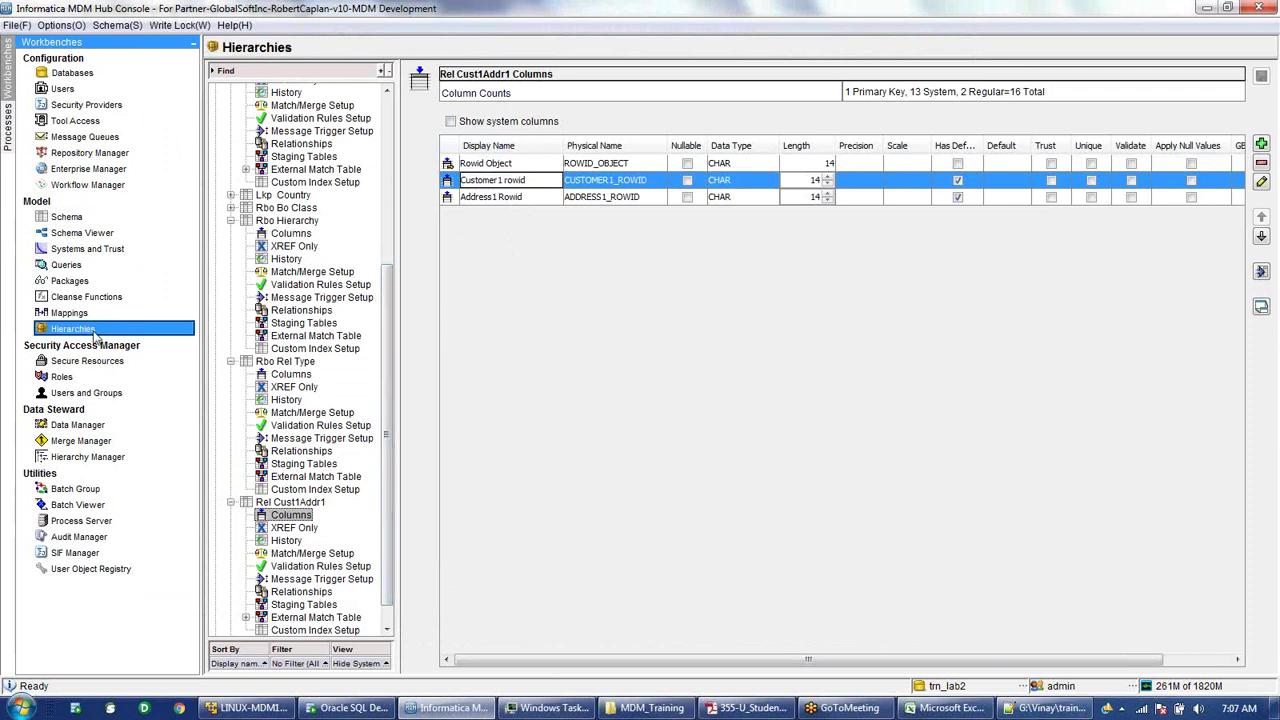
{"action": "right_click", "coordinate": [272, 136]}
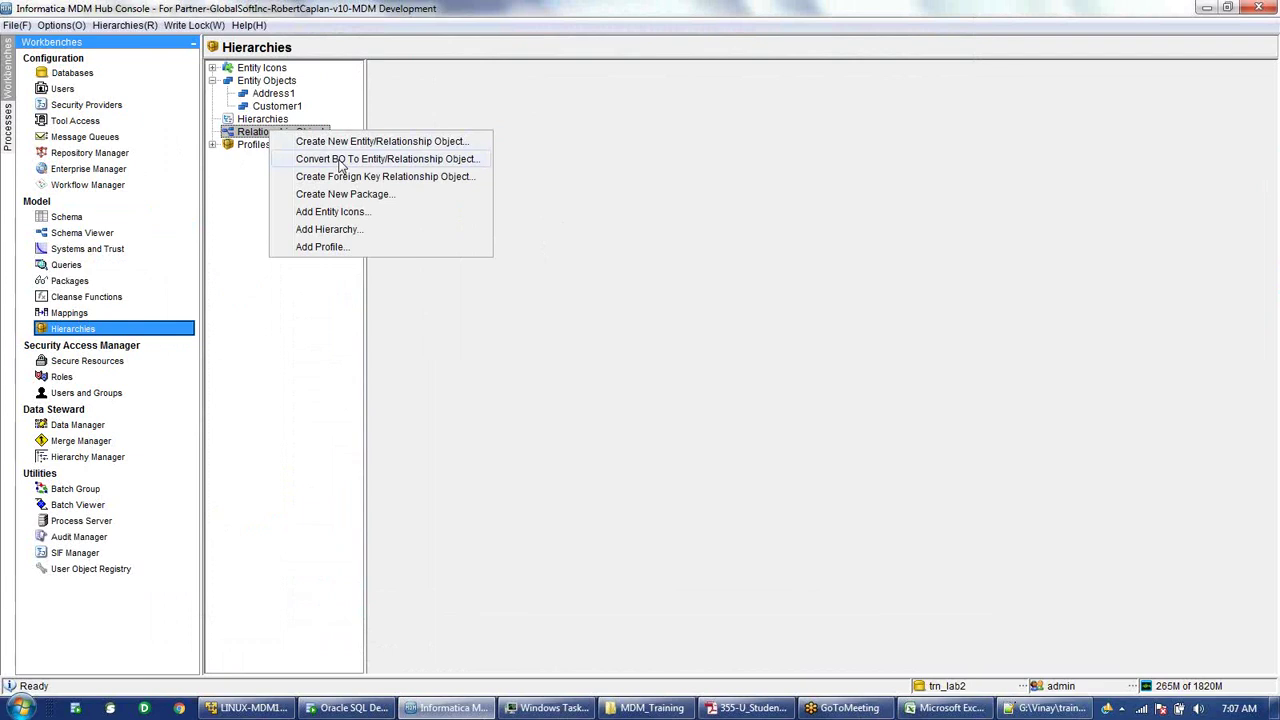
{"action": "left_click", "coordinate": [339, 163]}
{"action": "left_click", "coordinate": [646, 316]}
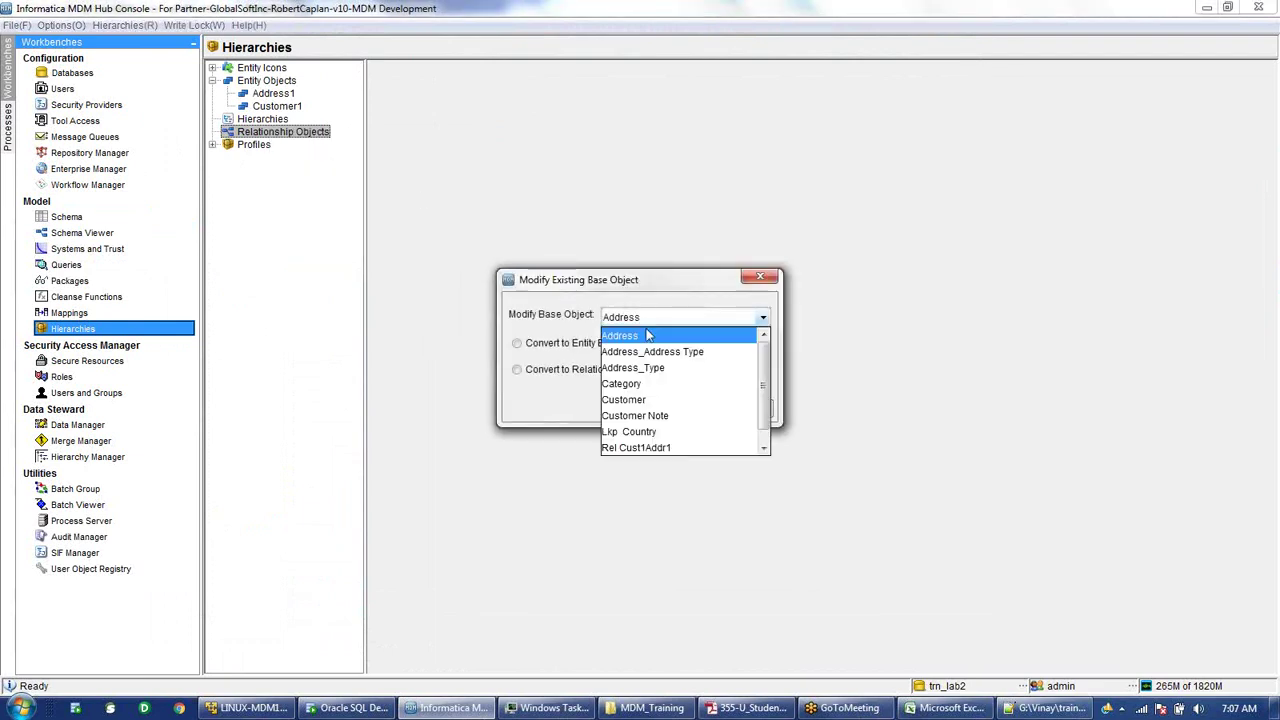
{"action": "left_click", "coordinate": [648, 447]}
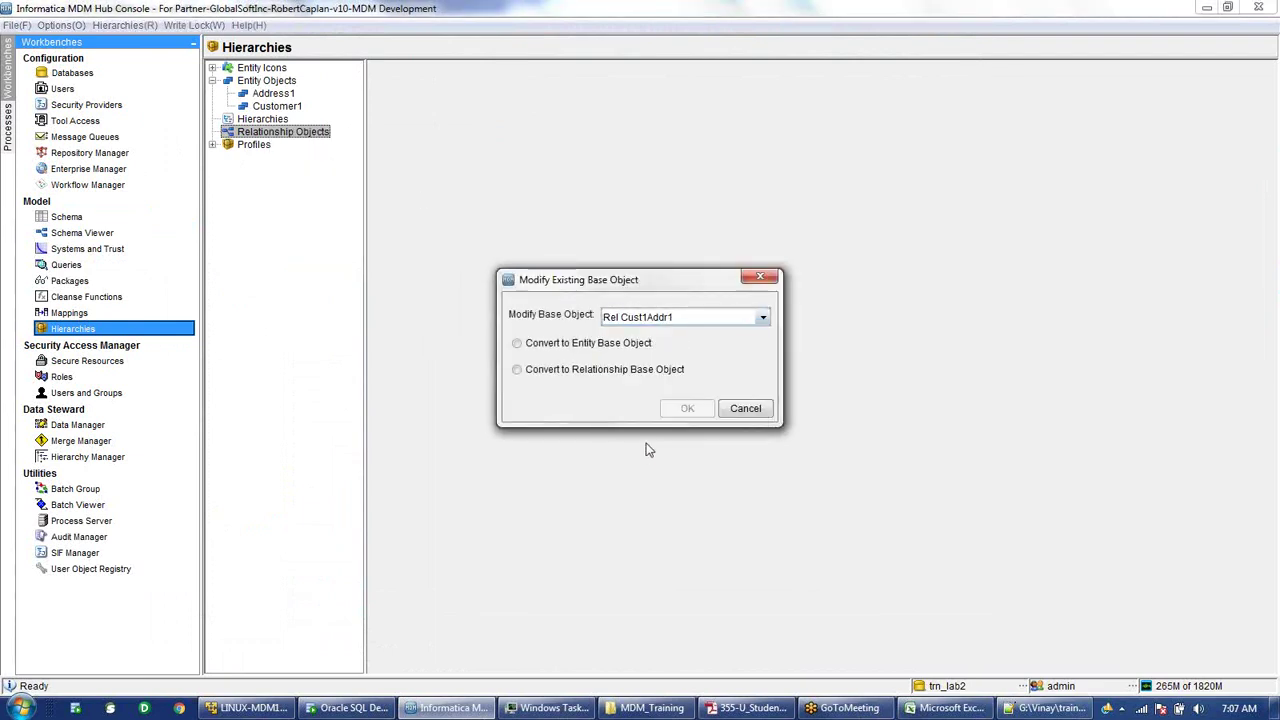
{"action": "left_click", "coordinate": [614, 374]}
{"action": "left_click", "coordinate": [687, 409]}
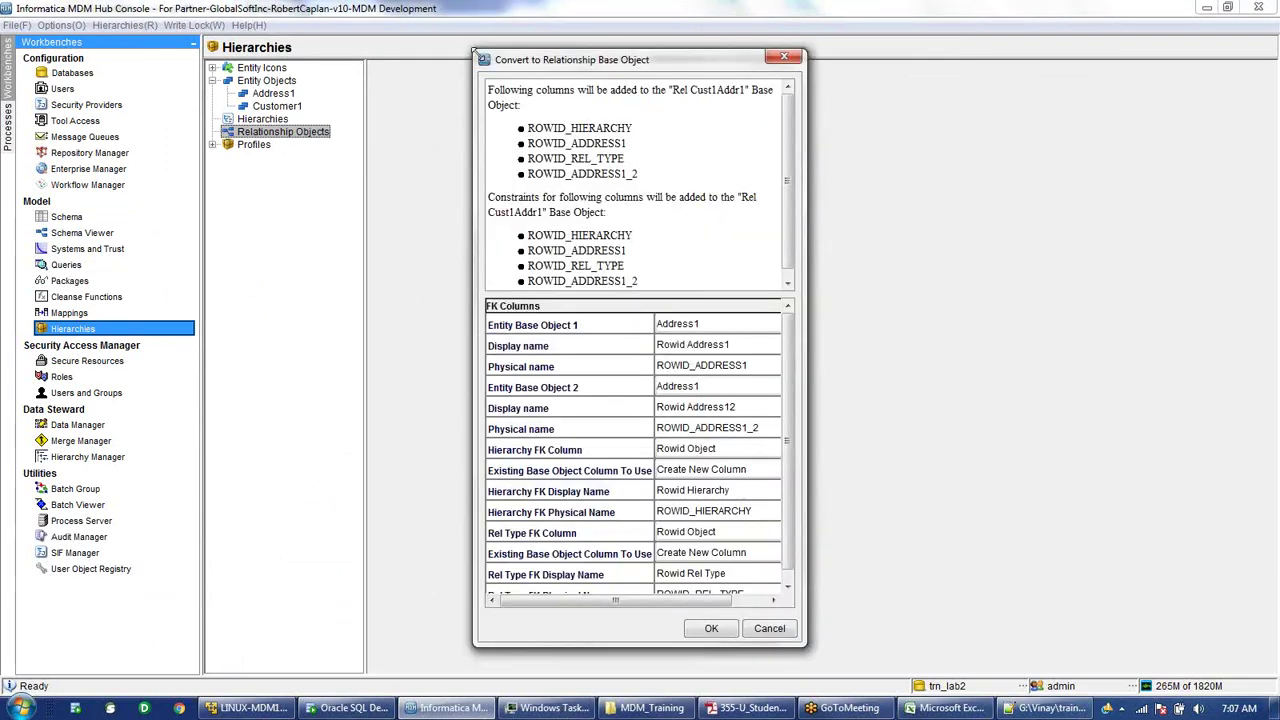
{"action": "left_click_drag", "start_coordinate": [475, 52], "coordinate": [12, 10]}
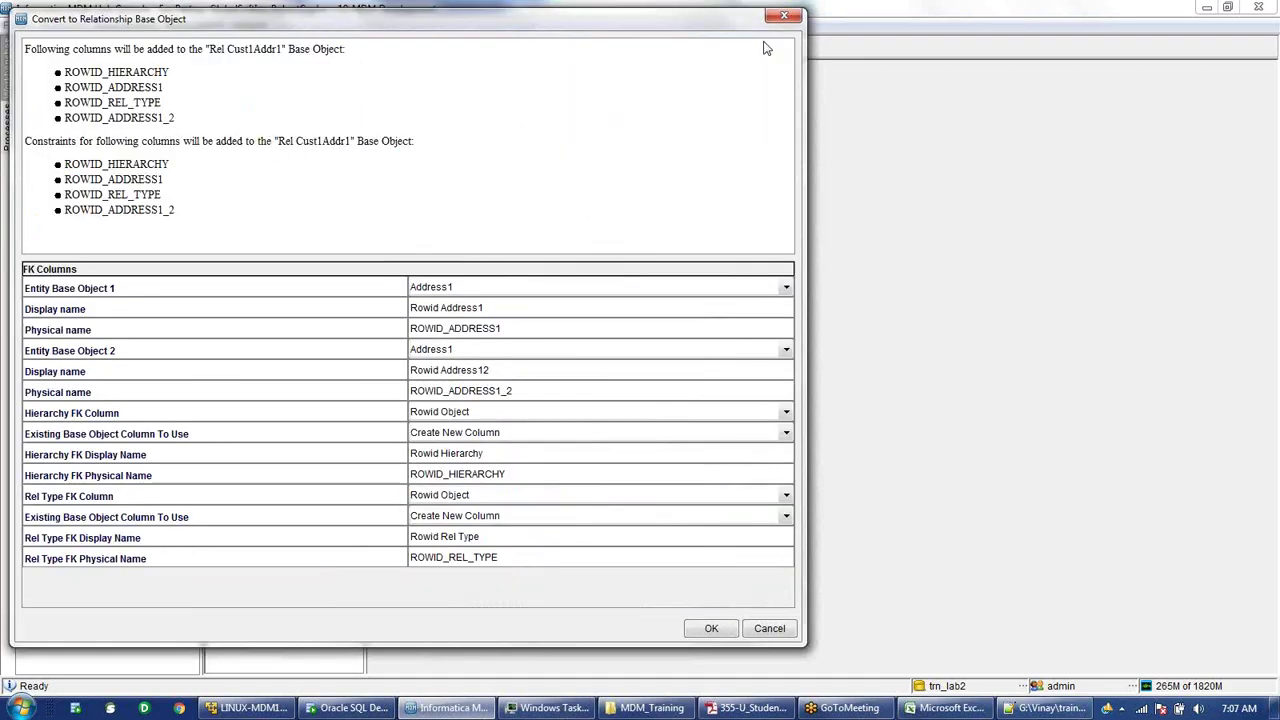
- Set Entity Base Object 1 to Customer1 and Entity Base Object 2 to Address1 for the Rel Cust1Addr1 conversion
{"action": "left_click", "coordinate": [490, 287]}
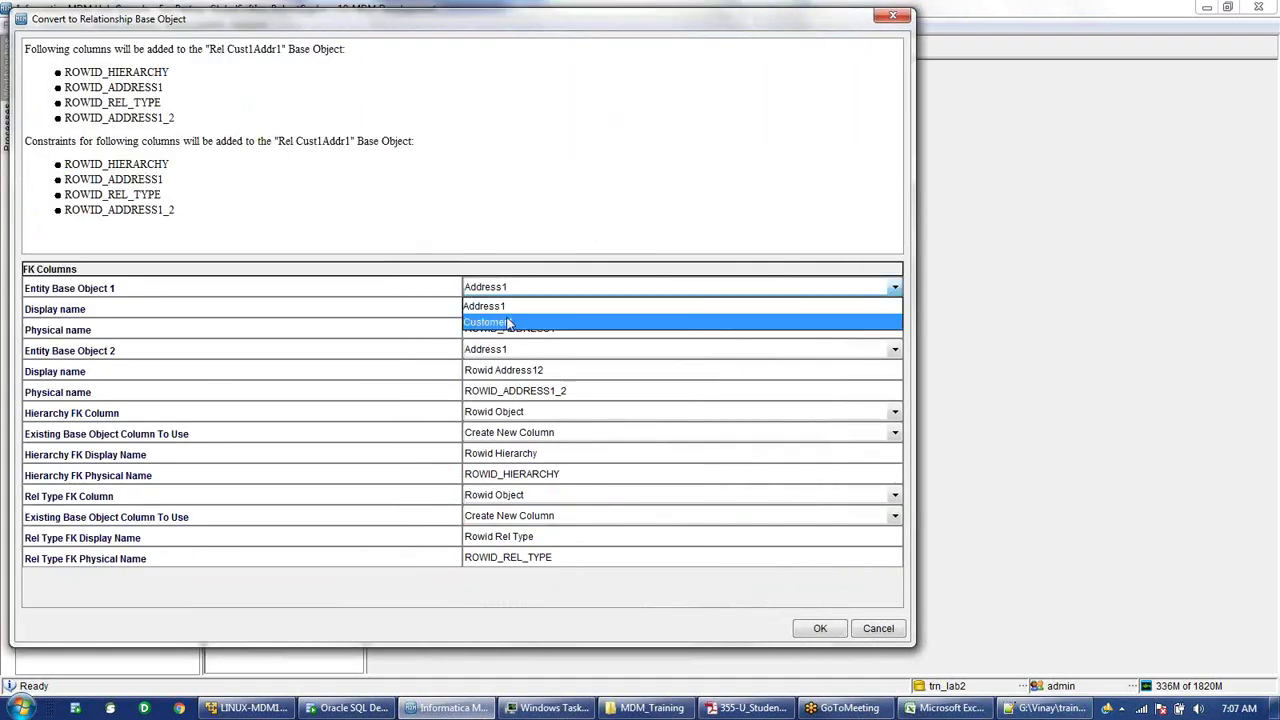
{"action": "left_click", "coordinate": [490, 322]}
{"action": "left_click", "coordinate": [500, 350]}
{"action": "left_click", "coordinate": [494, 368]}
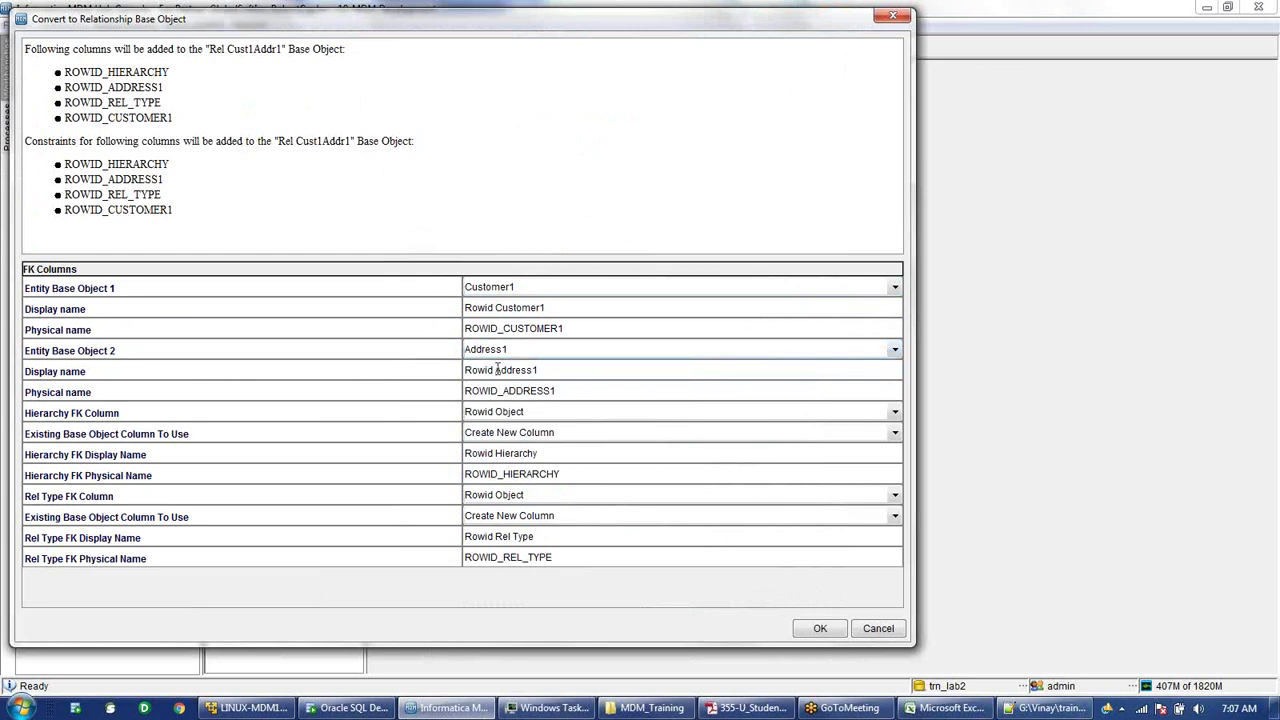
- Set the Entity Base Object 1 foreign key's display name to "Customer1 rowid" and its physical name to CUSTOMER1_ROWID
{"action": "left_click", "coordinate": [595, 307]}
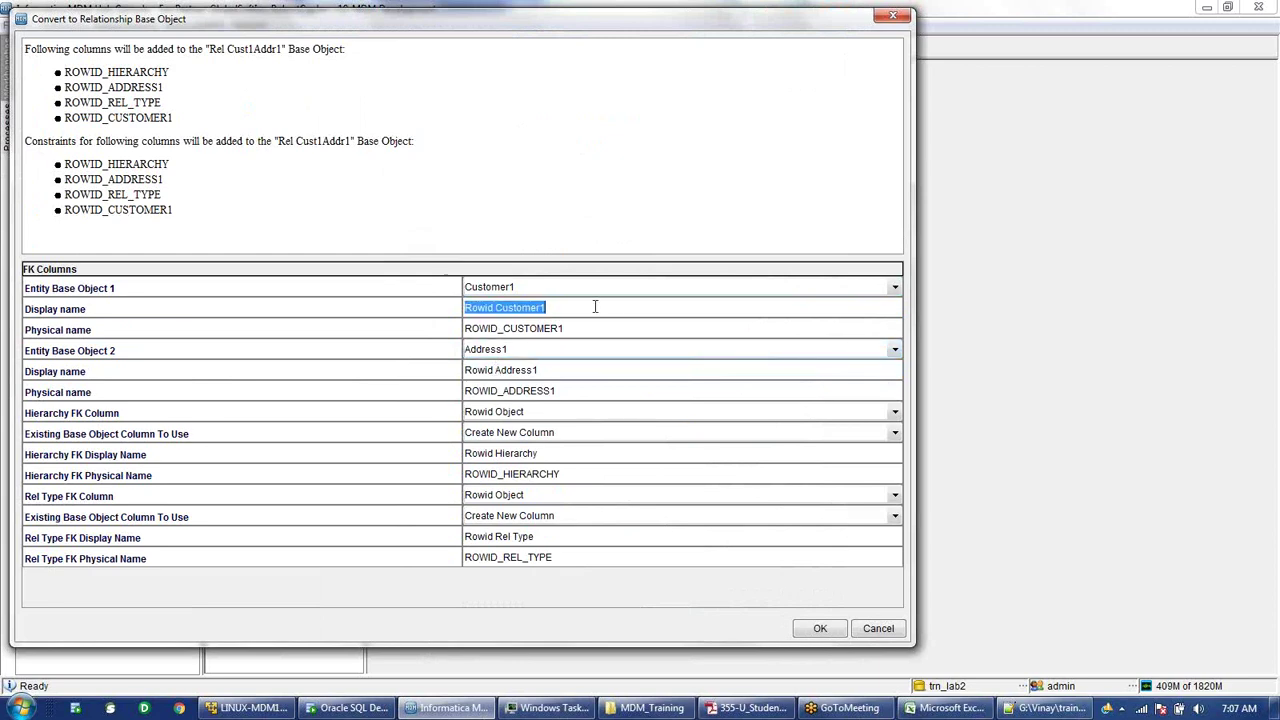
{"action": "type", "text": "Customer1 rowid"}
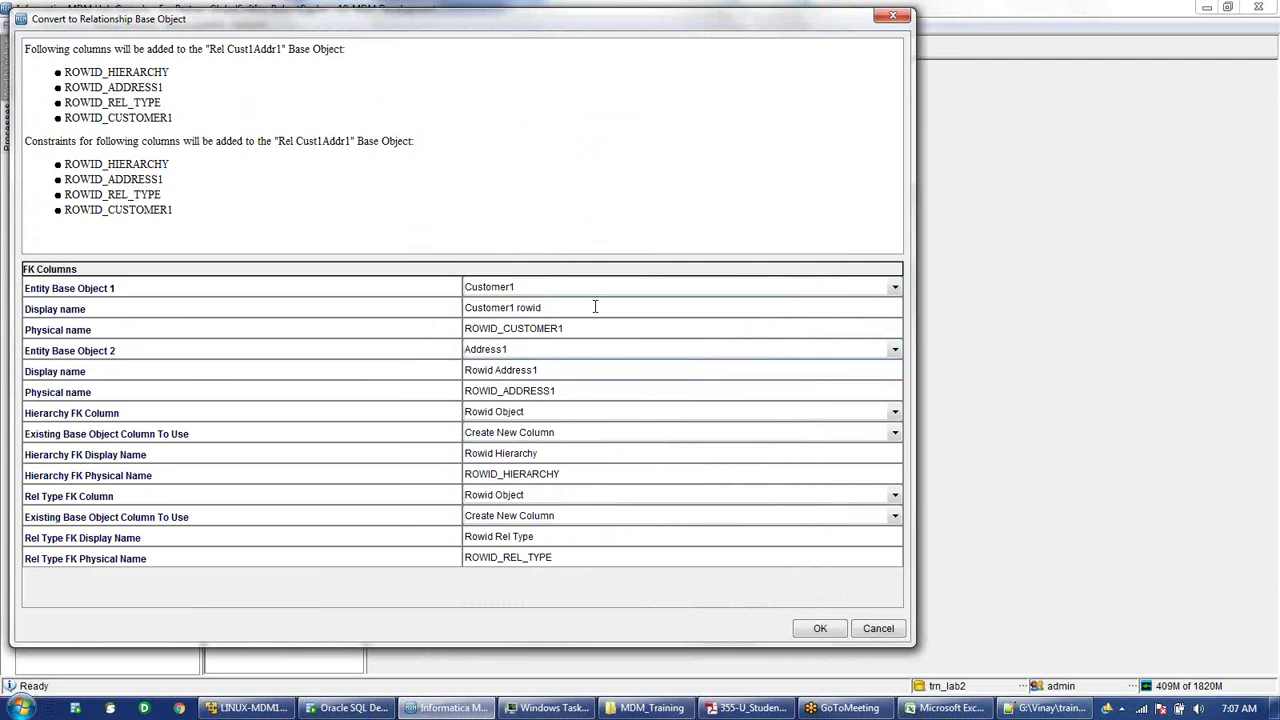
{"action": "key", "text": "Tab"}
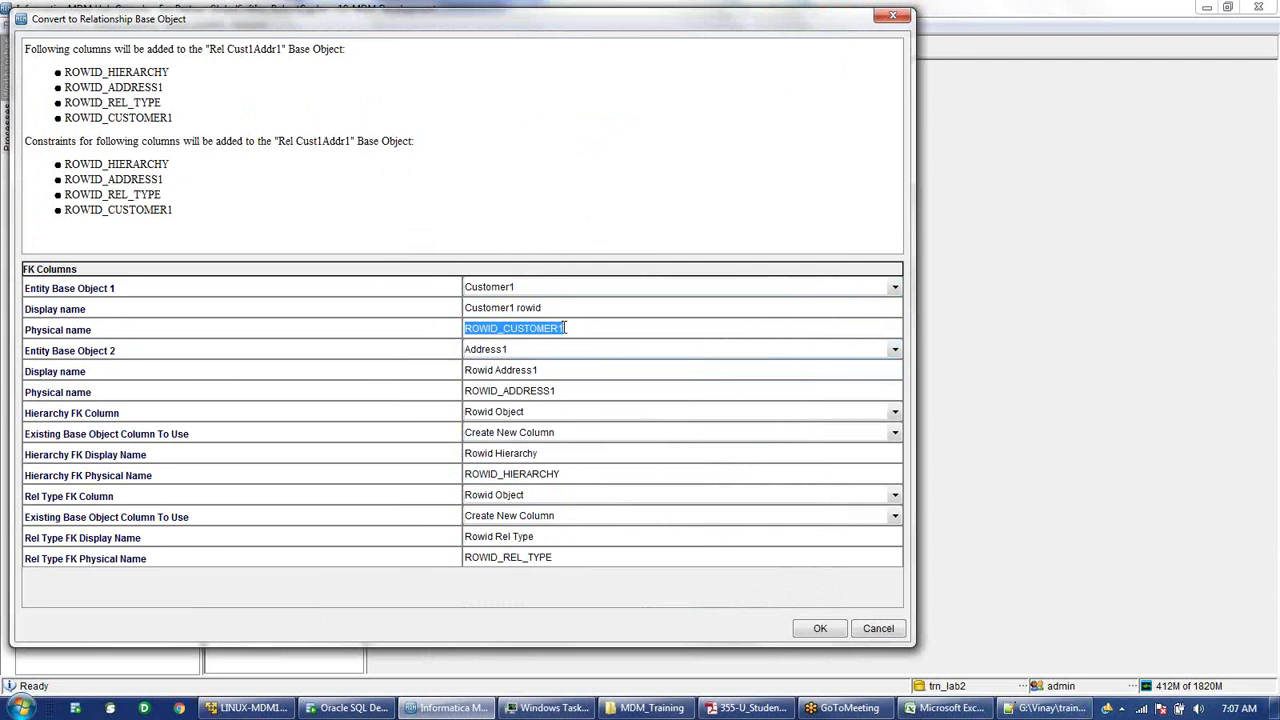
{"action": "left_click", "coordinate": [578, 327]}
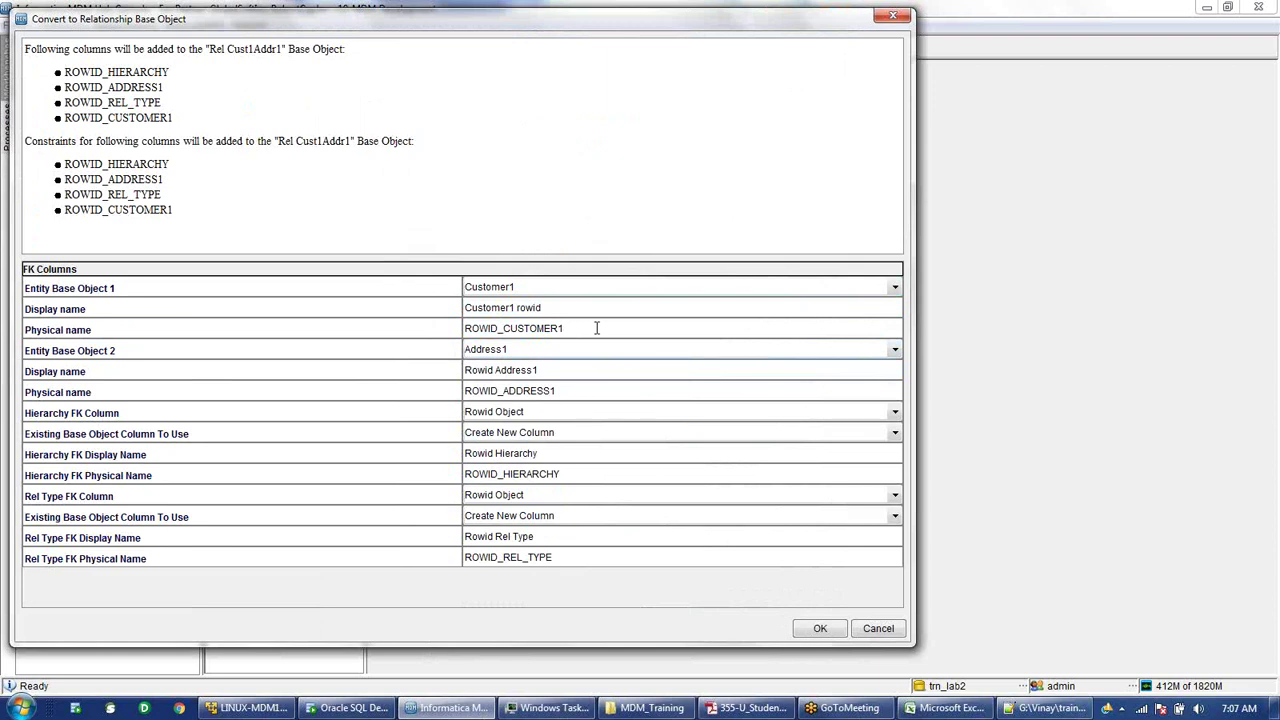
{"action": "left_click_drag", "start_coordinate": [597, 327], "coordinate": [384, 322]}
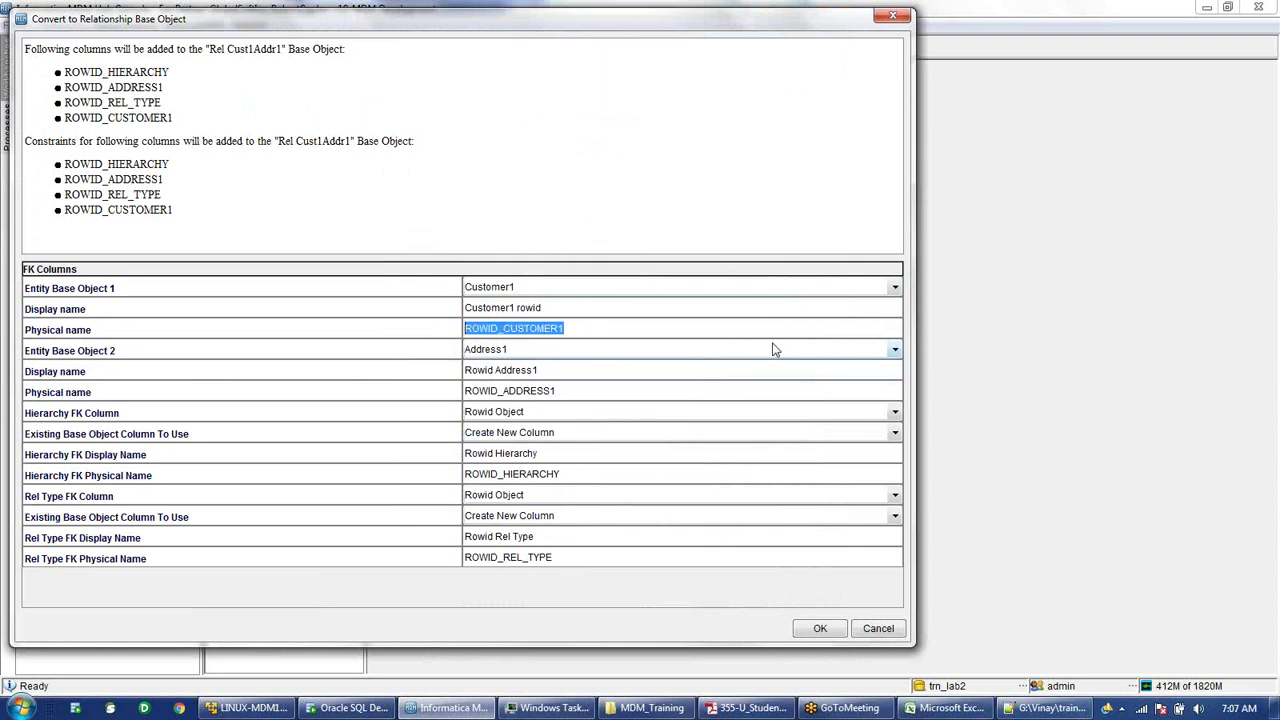
{"action": "key", "text": "Left"}
{"action": "key", "text": "Delete"}
{"action": "key", "text": "Delete"}
{"action": "key", "text": "Delete"}
{"action": "key", "text": "Delete"}
{"action": "key", "text": "Delete"}
{"action": "key", "text": "Delete"}
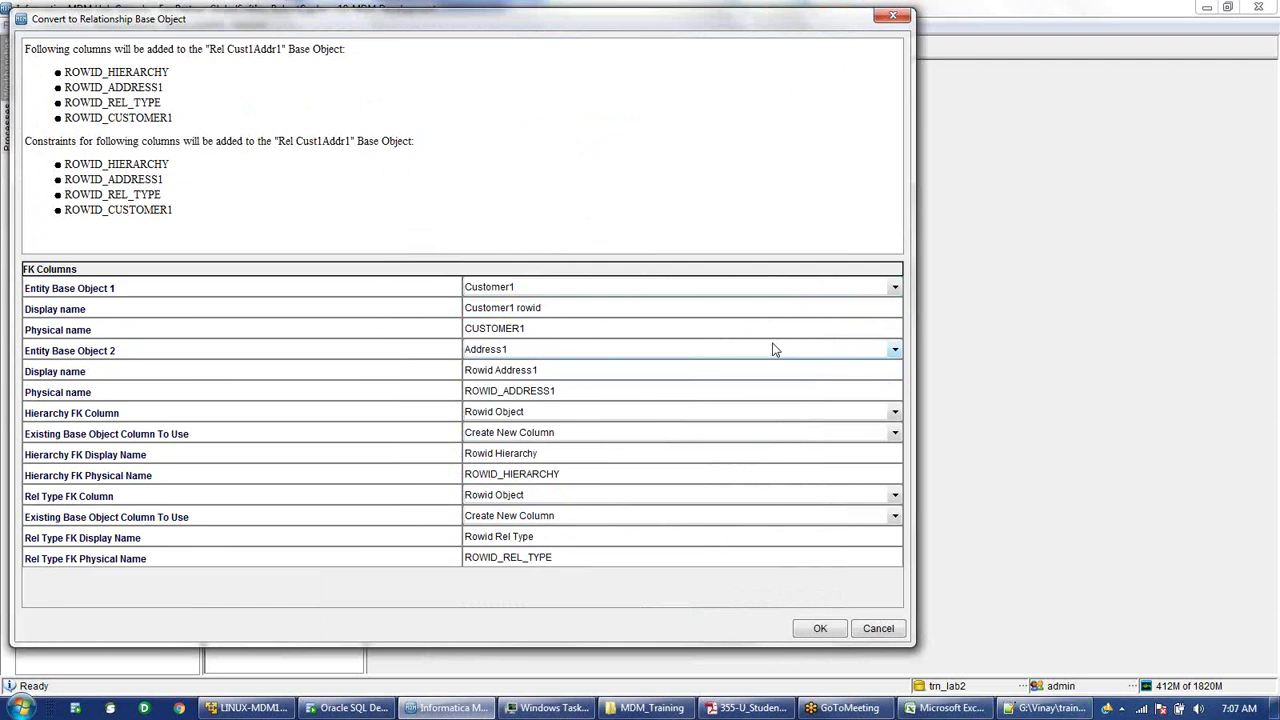
{"action": "type", "text": "_ROWID"}
{"action": "key", "text": "Return"}
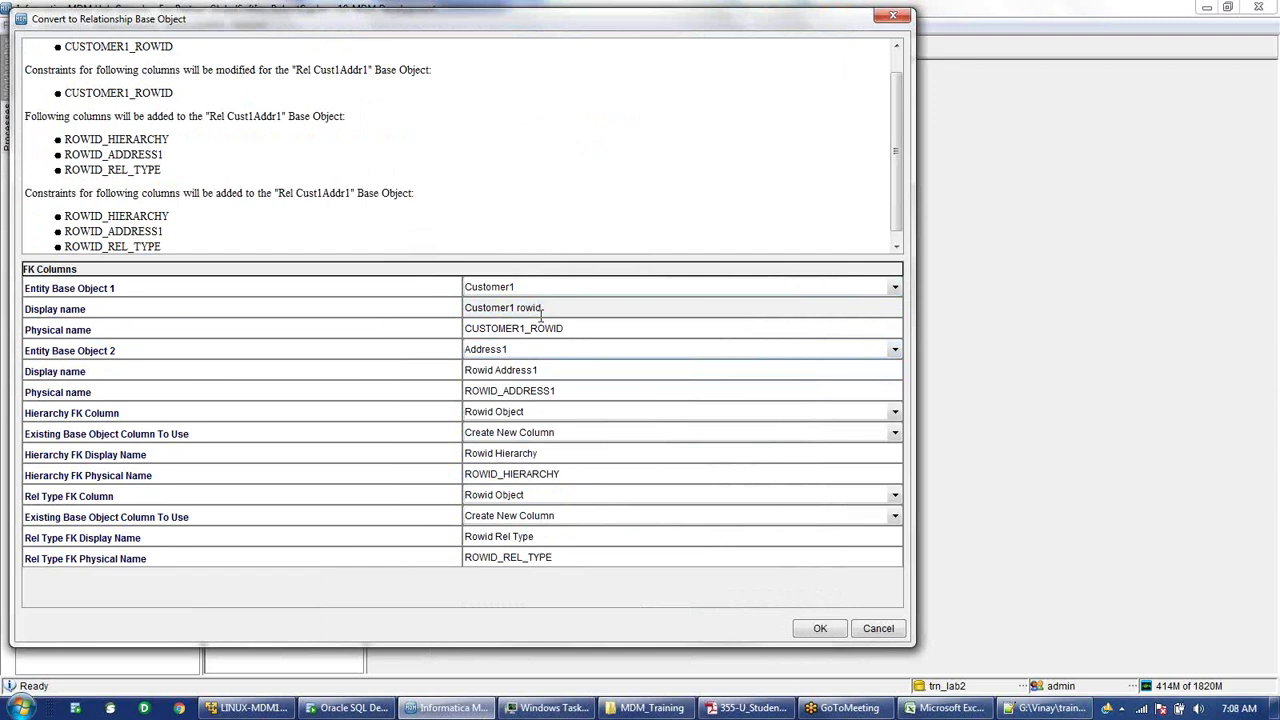
- Set the physical name of the Entity Base Object 2 foreign key column to ADDRESS1_ROWID
{"action": "left_click", "coordinate": [505, 392]}
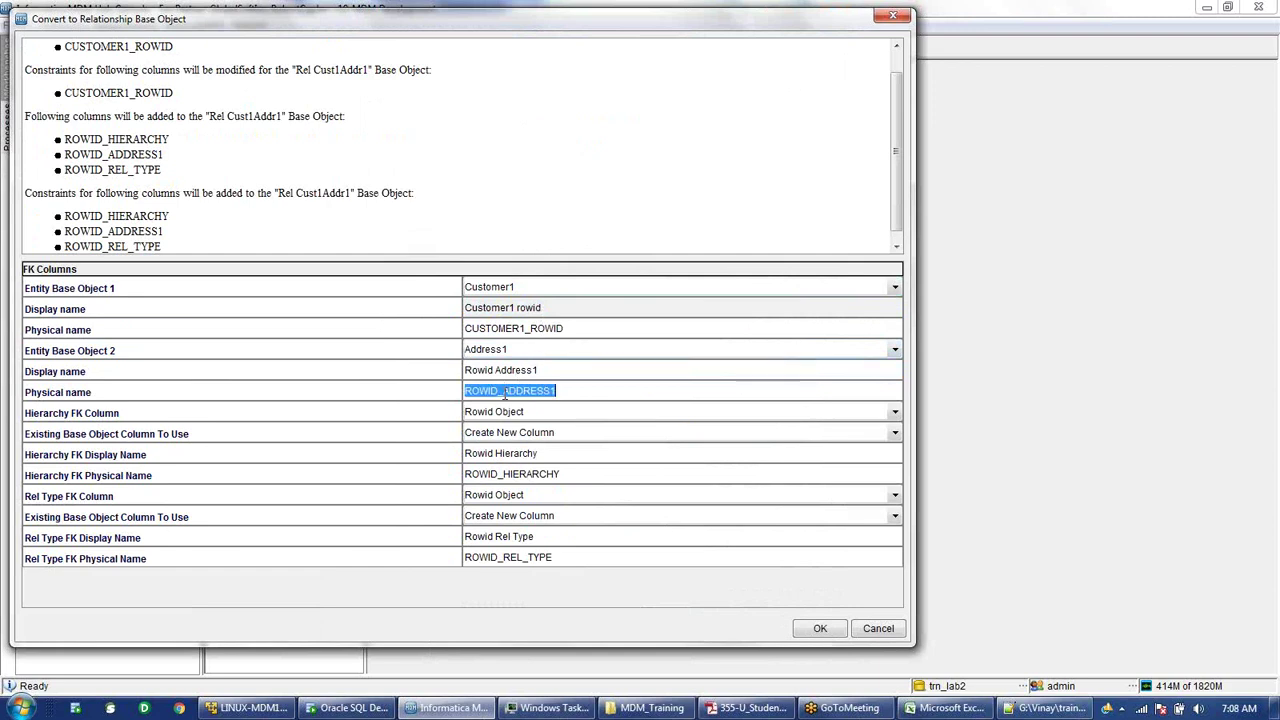
{"action": "left_click", "coordinate": [506, 391]}
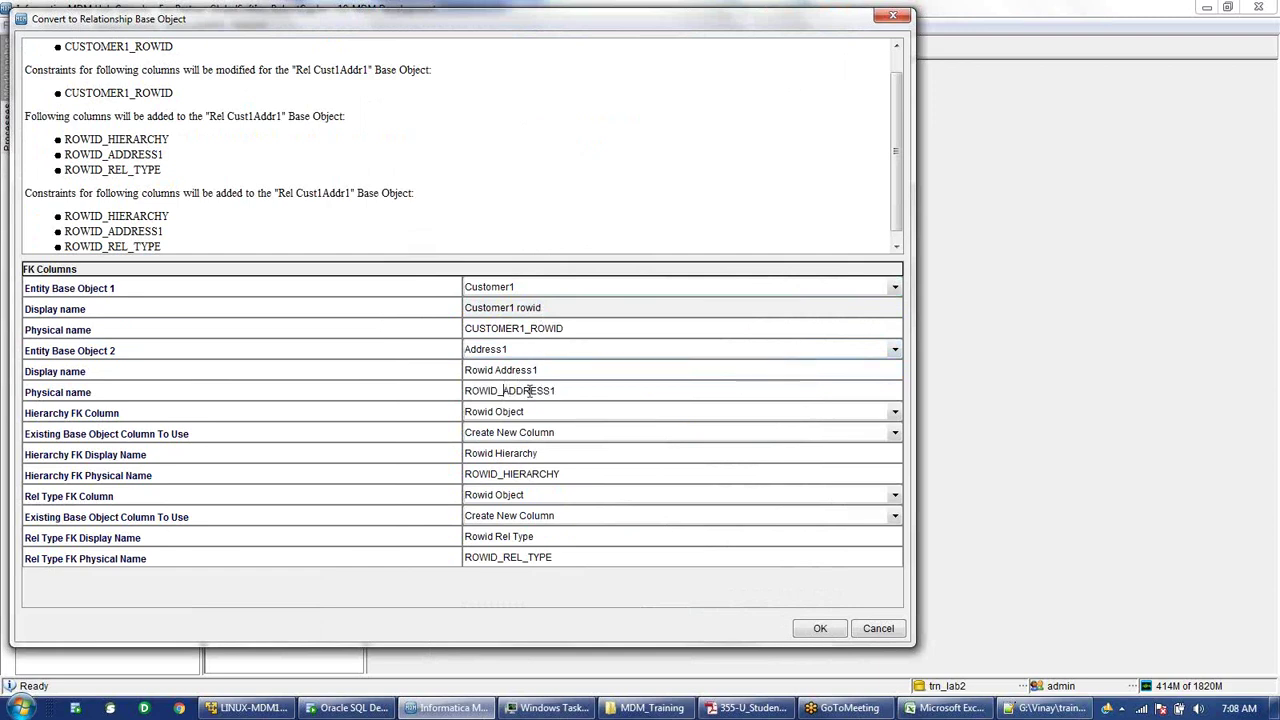
{"action": "key", "text": "BackSpace"}
{"action": "key", "text": "BackSpace"}
{"action": "key", "text": "BackSpace"}
{"action": "key", "text": "BackSpace"}
{"action": "key", "text": "BackSpace"}
{"action": "key", "text": "BackSpace"}
{"action": "type", "text": "_ROWID"}
{"action": "key", "text": "Return"}
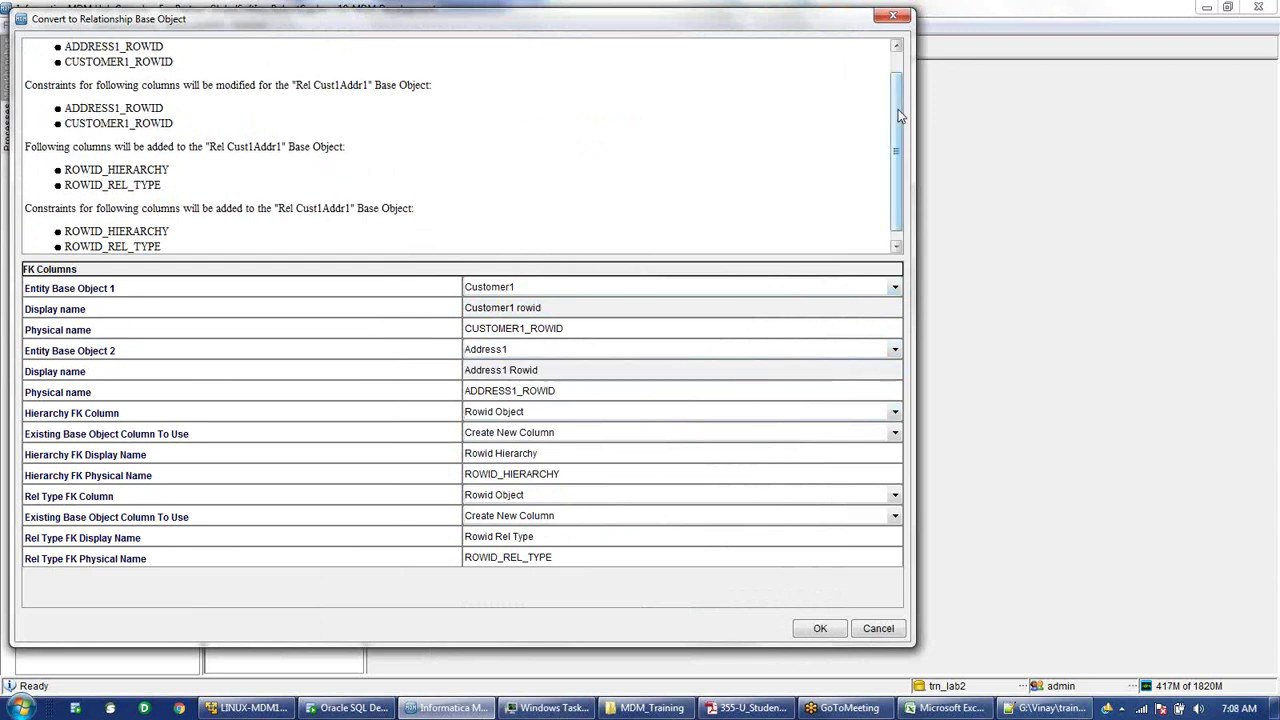
- Review the existing and added columns, and set Hierarchy FK Column to Hierarchy Code and Rel Type FK Column to Relationship Type Code
{"action": "scroll", "coordinate": [898, 105], "scroll_direction": "up", "scroll_amount": 2}
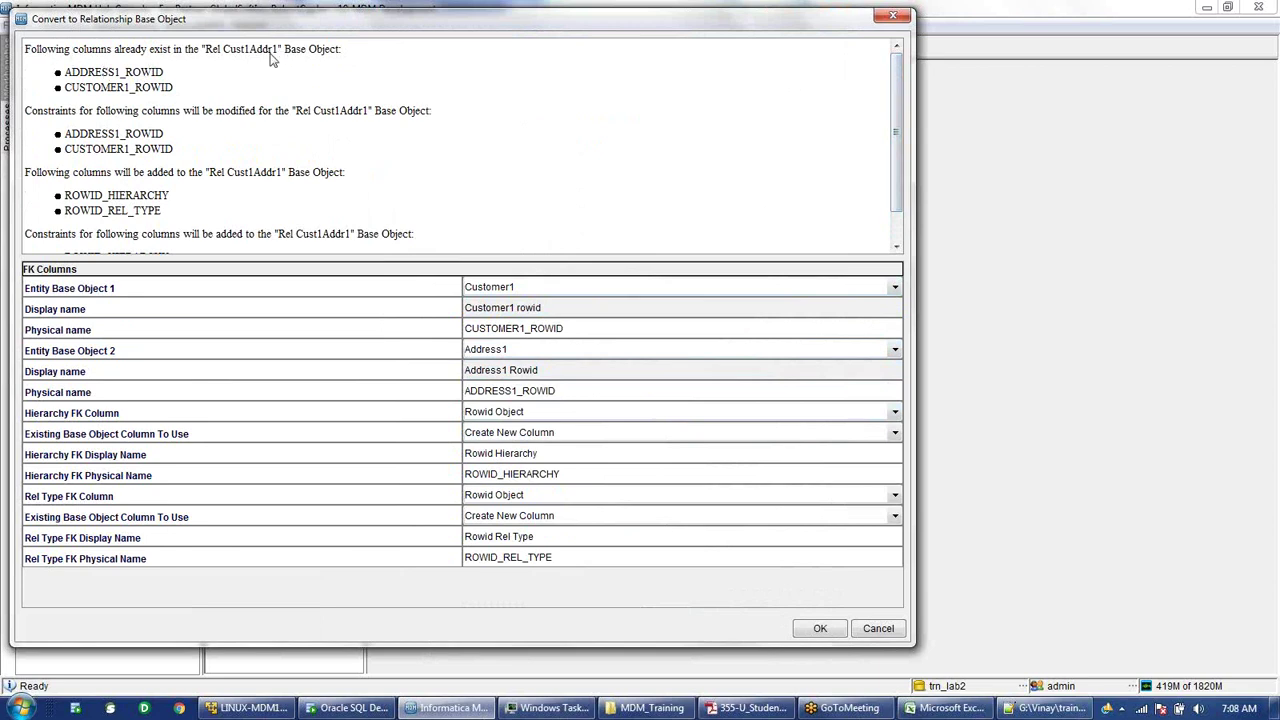
{"action": "left_click_drag", "start_coordinate": [174, 87], "coordinate": [64, 76]}
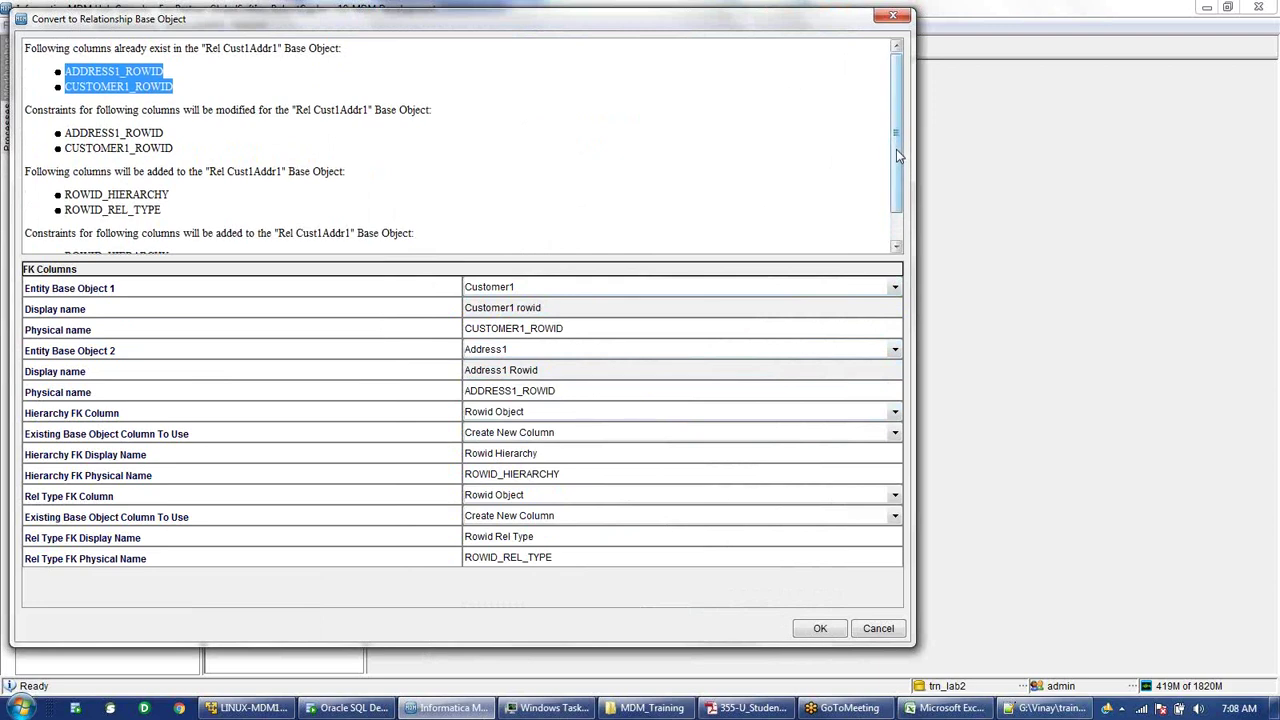
{"action": "left_click_drag", "start_coordinate": [896, 150], "coordinate": [894, 183]}
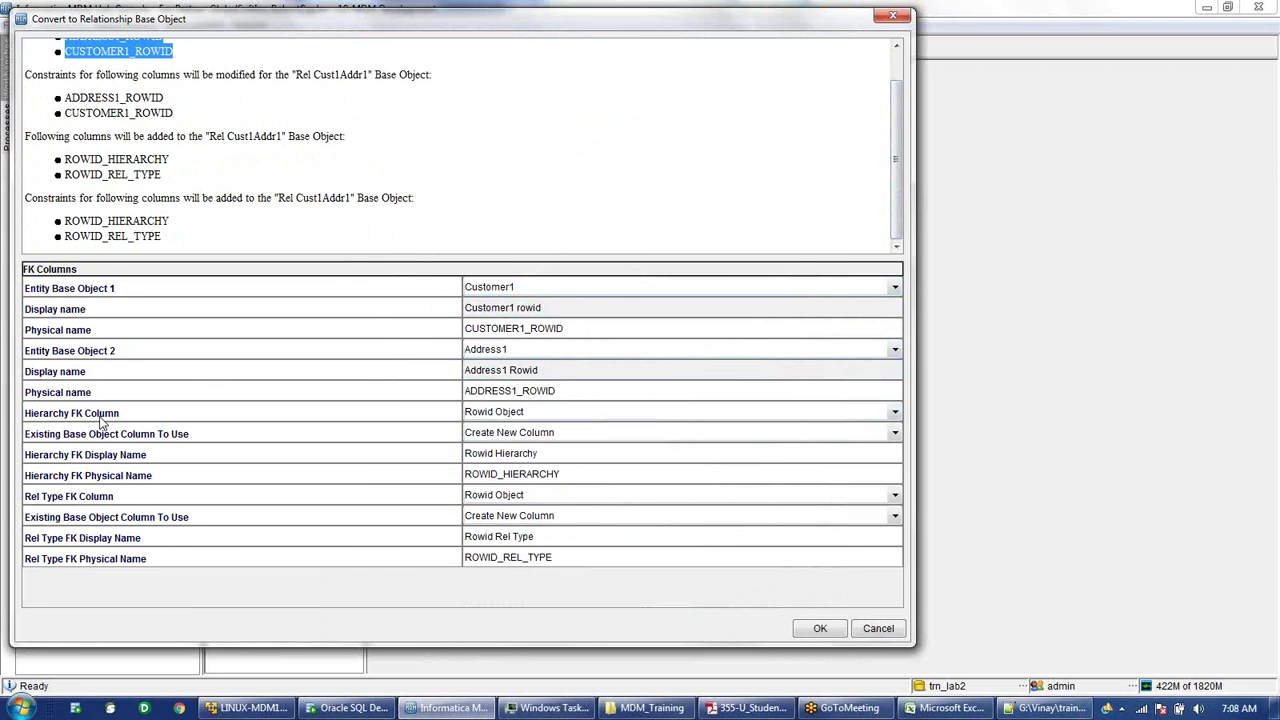
{"action": "left_click", "coordinate": [485, 412]}
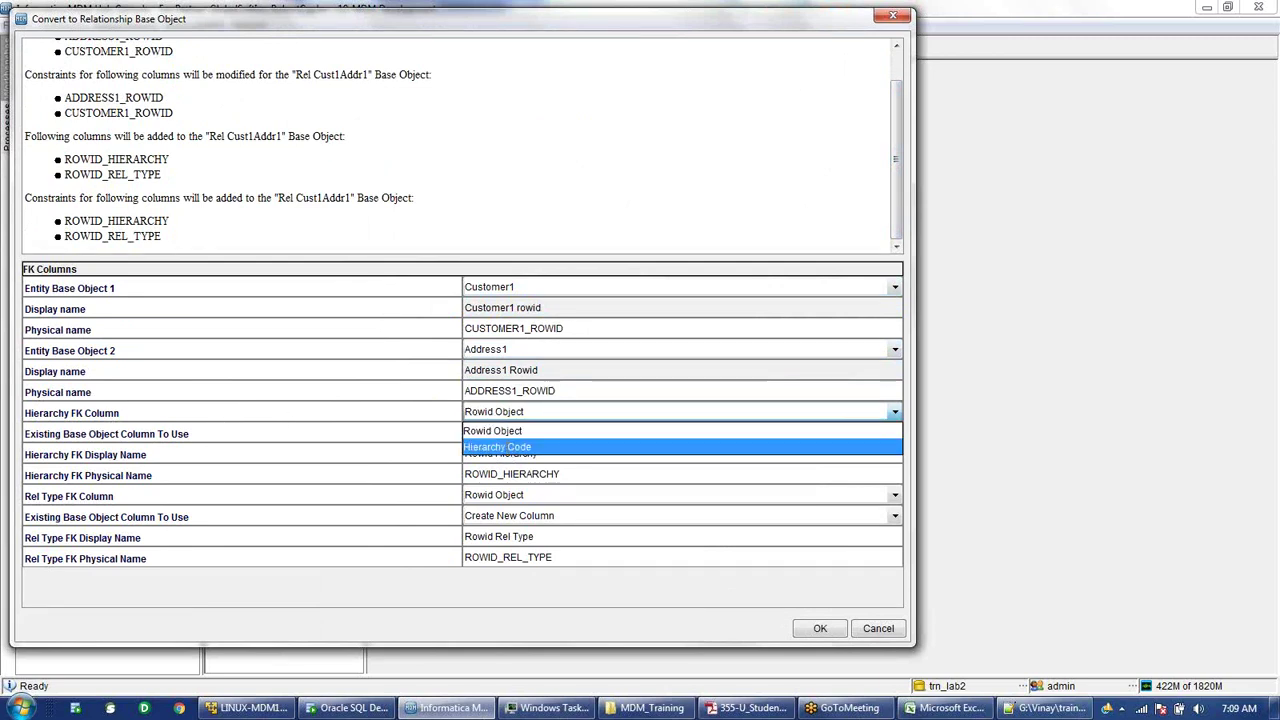
{"action": "left_click", "coordinate": [505, 448]}
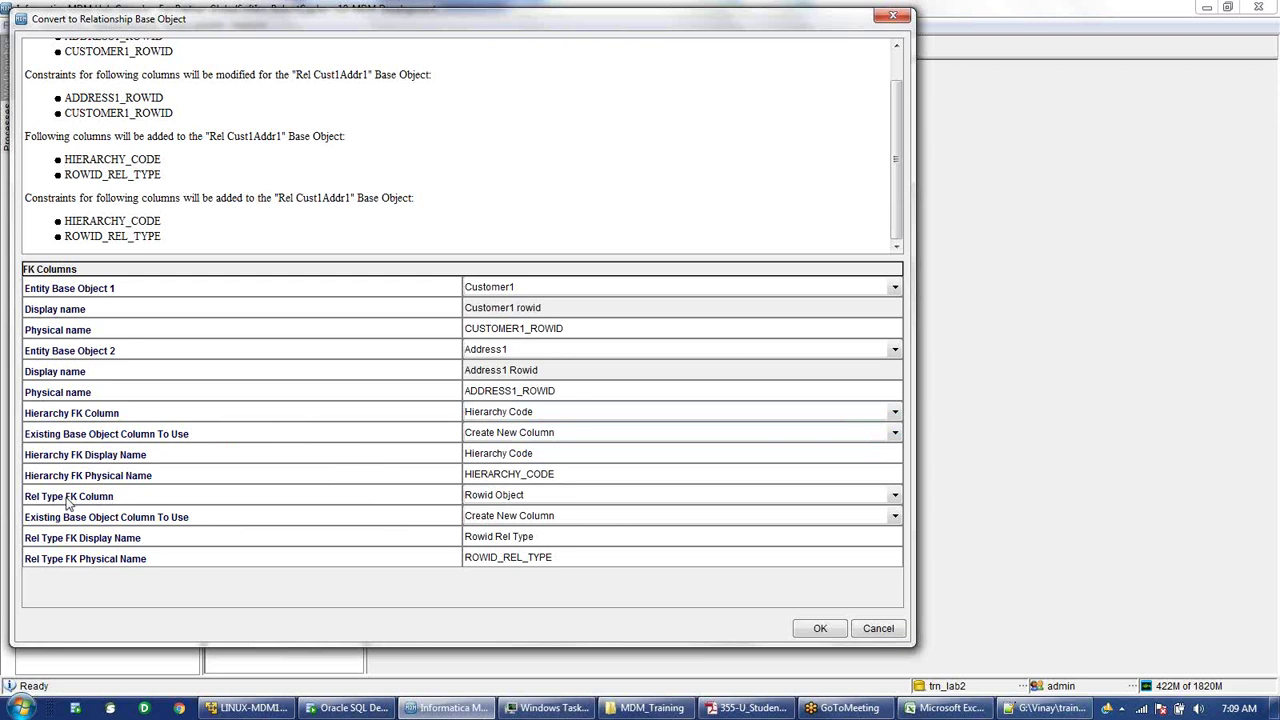
{"action": "left_click", "coordinate": [527, 497]}
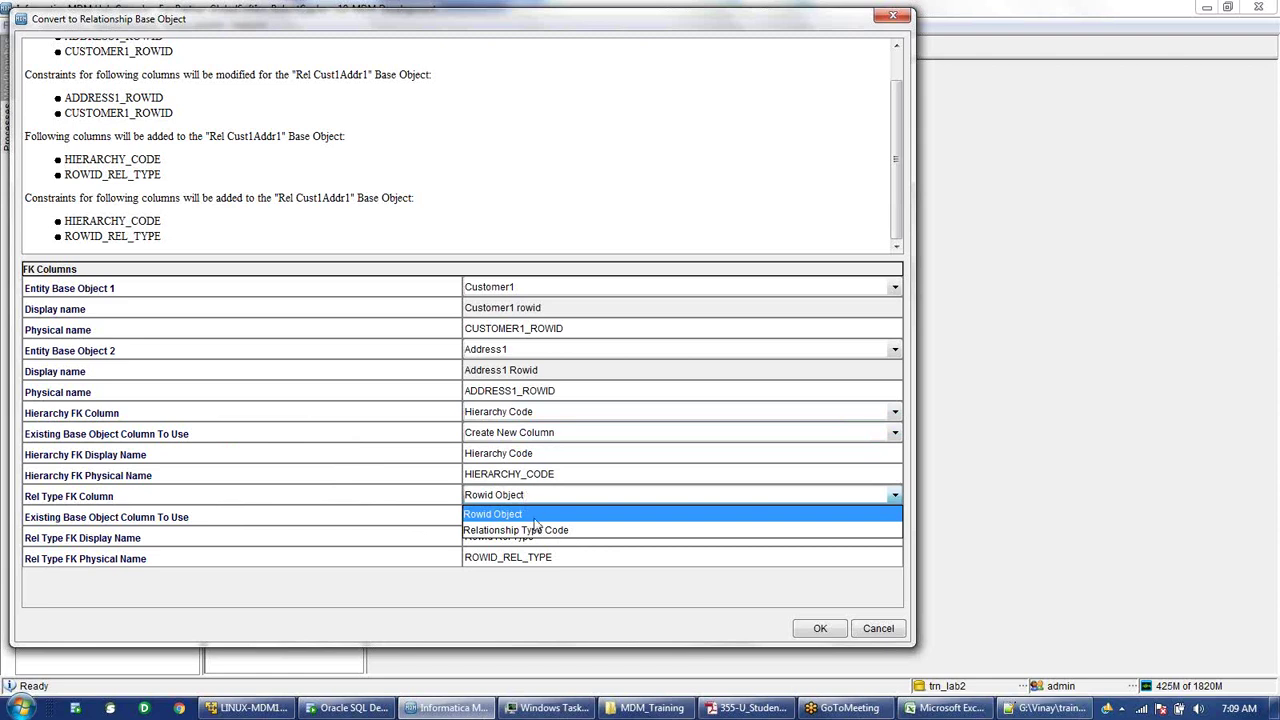
{"action": "left_click", "coordinate": [540, 530]}
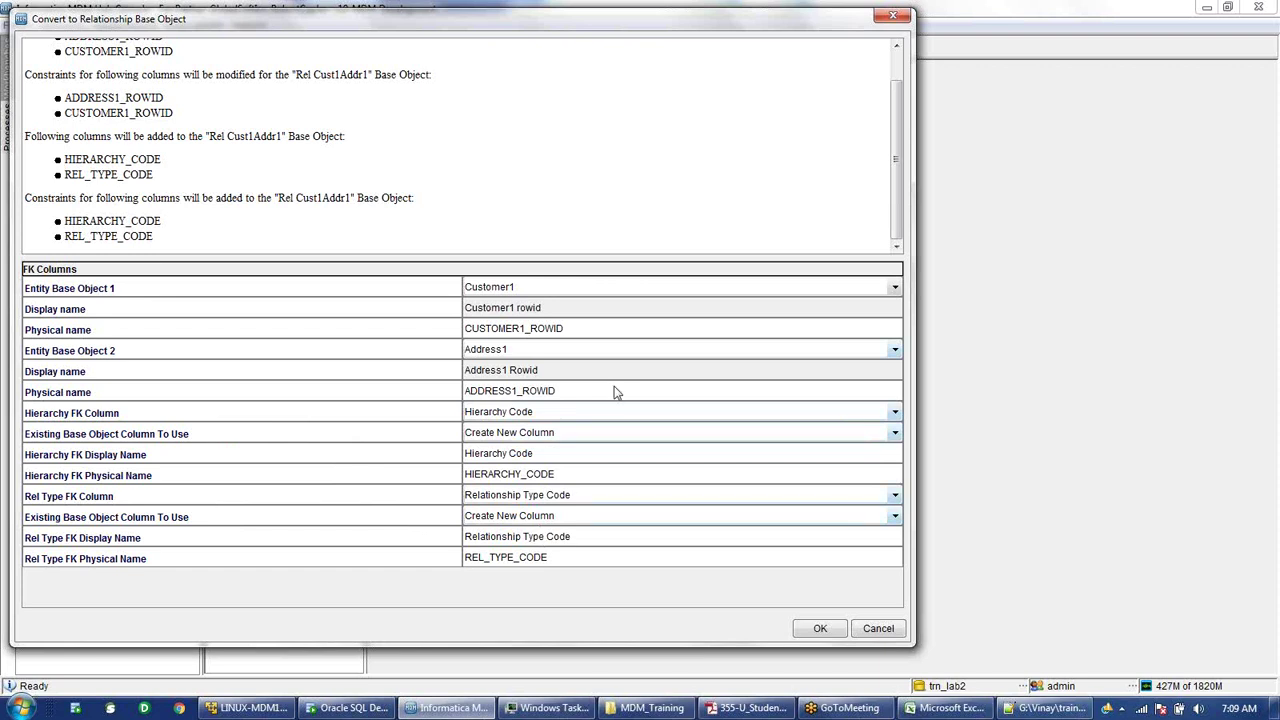
{"action": "left_click_drag", "start_coordinate": [896, 134], "coordinate": [907, 213]}
- Switch to the Excel course workbook and examine the hierarchy and relationship entries in row 175 of the Senarios sheet
{"action": "mouse_move", "coordinate": [962, 712]}
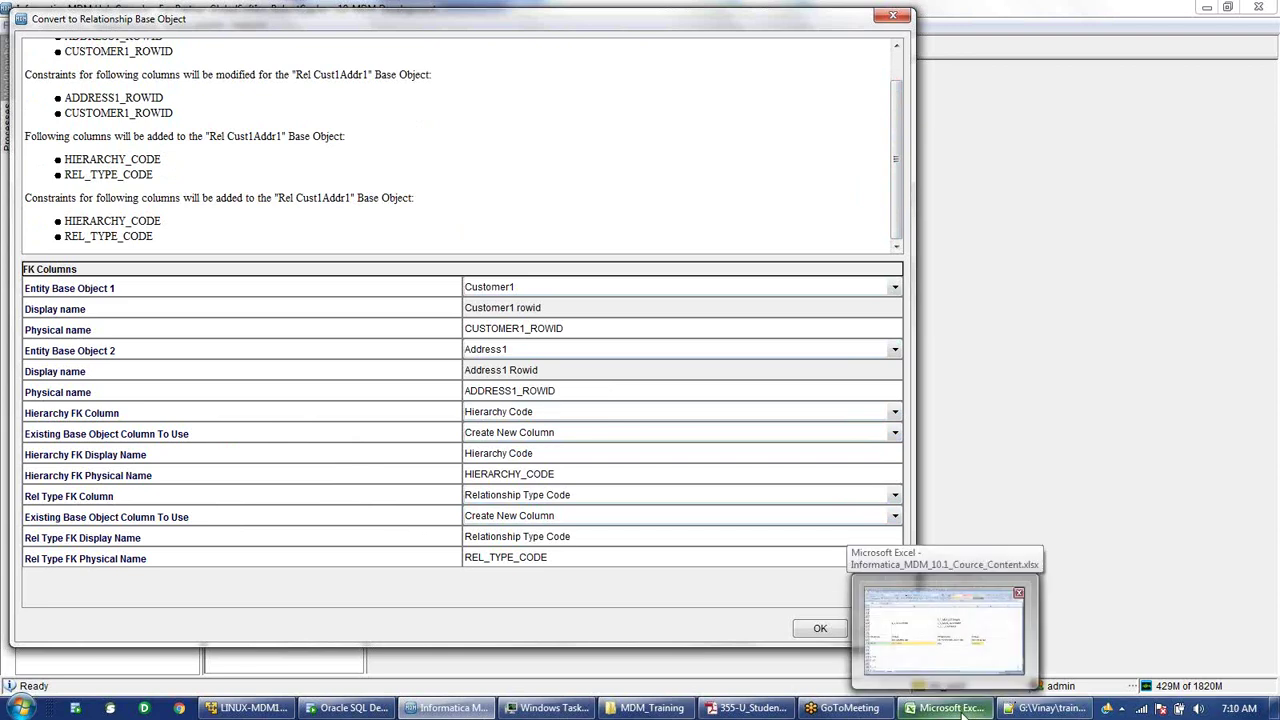
{"action": "left_click", "coordinate": [962, 712]}
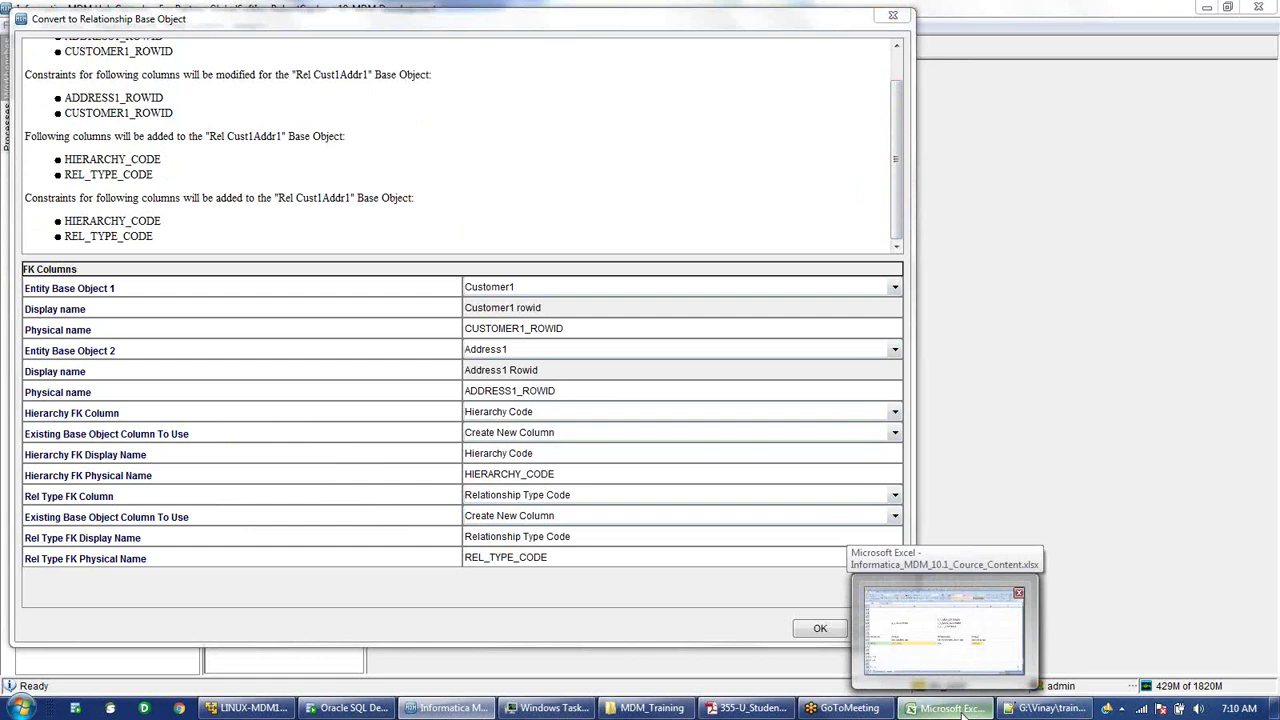
{"action": "left_click", "coordinate": [955, 708]}
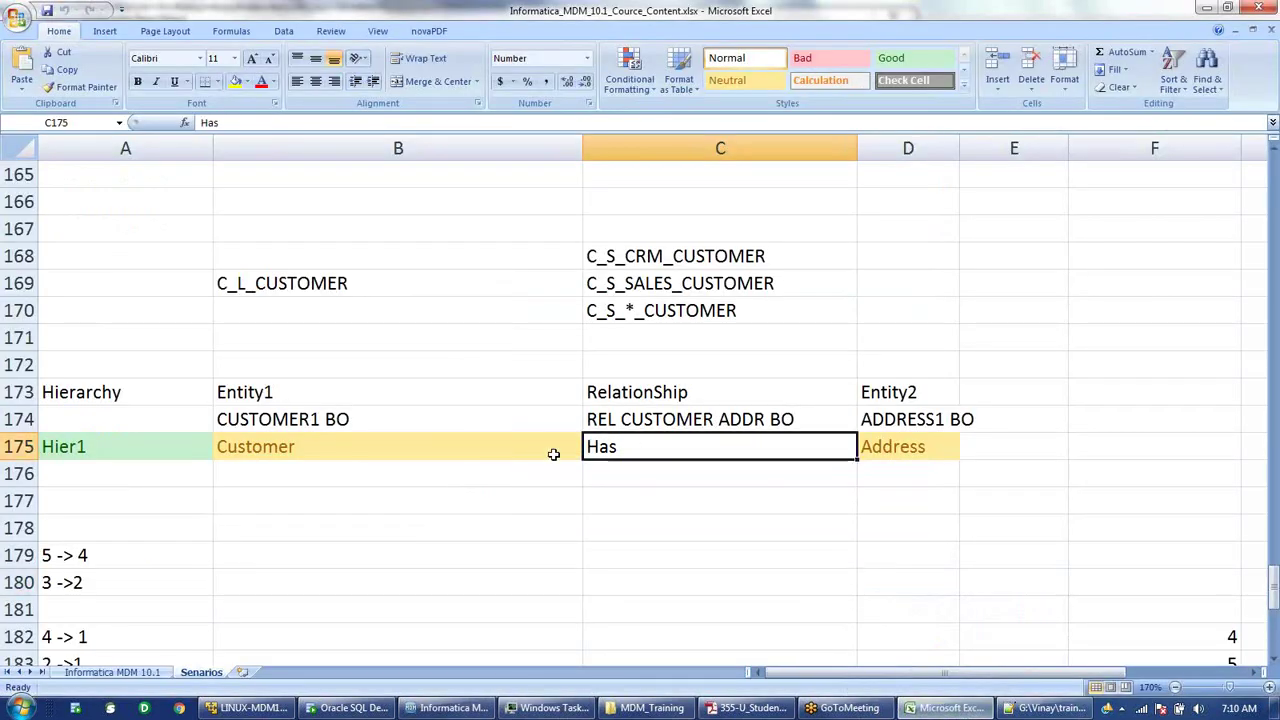
{"action": "left_click", "coordinate": [86, 450]}
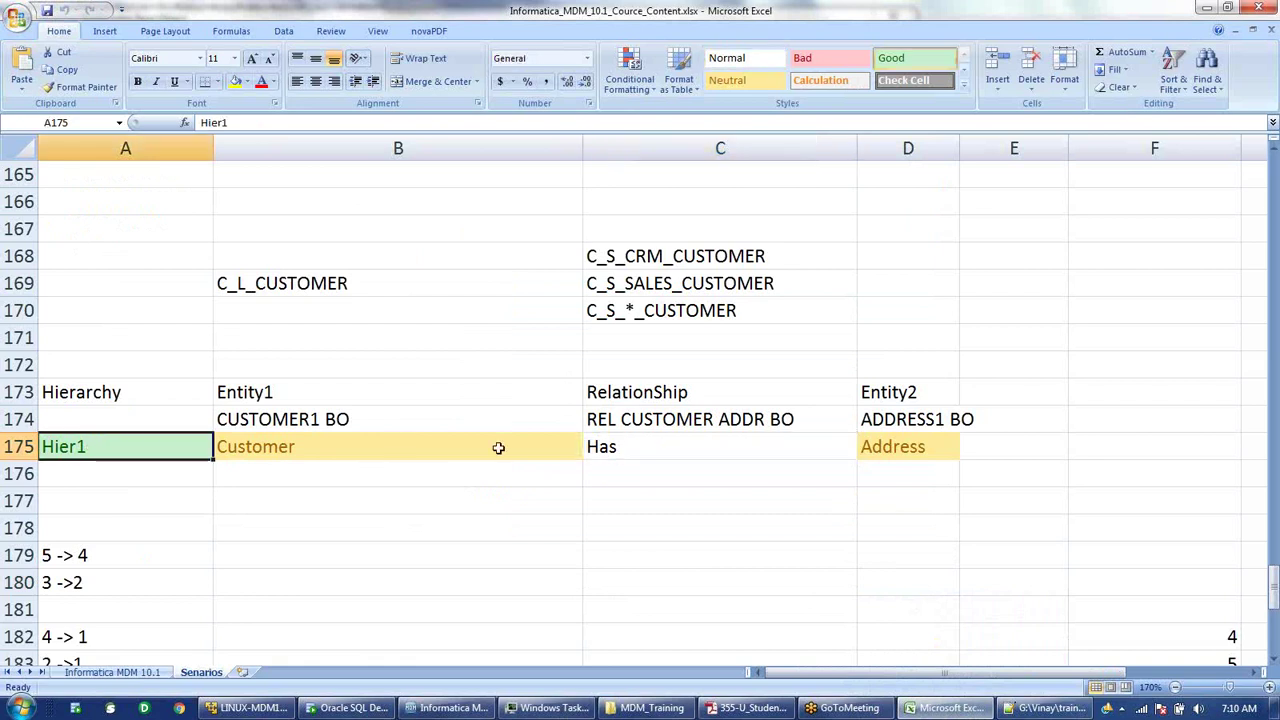
{"action": "left_click", "coordinate": [633, 447]}
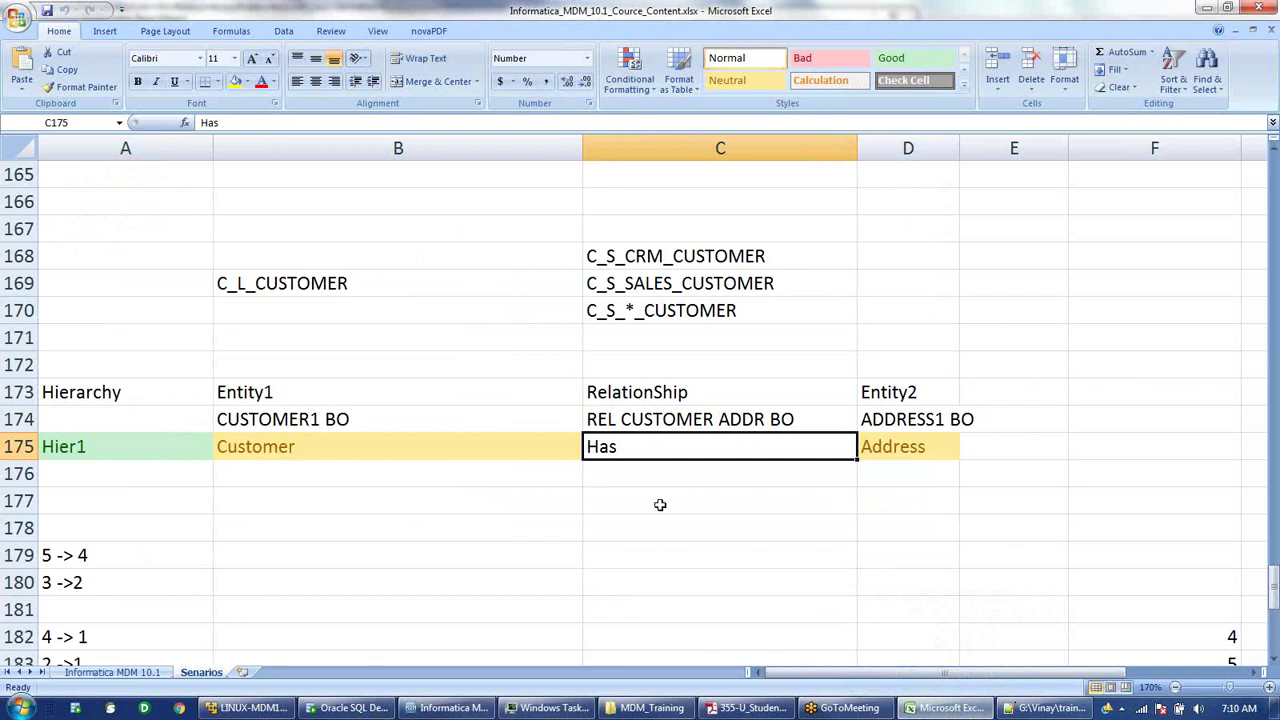
- Switch to the student handbook PDF in Adobe Reader and examine the HM Hierarchies table for Walkthrough 3, enlarged to 150%
{"action": "mouse_move", "coordinate": [742, 710]}
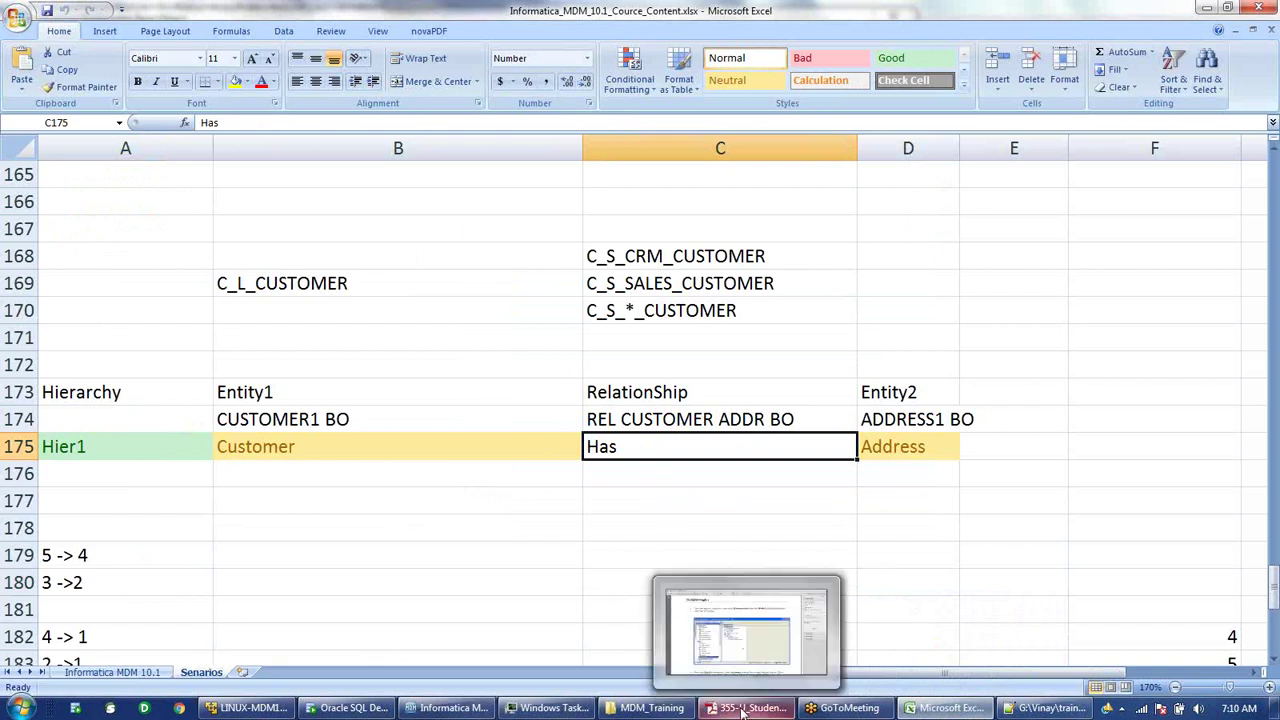
{"action": "left_click", "coordinate": [742, 710]}
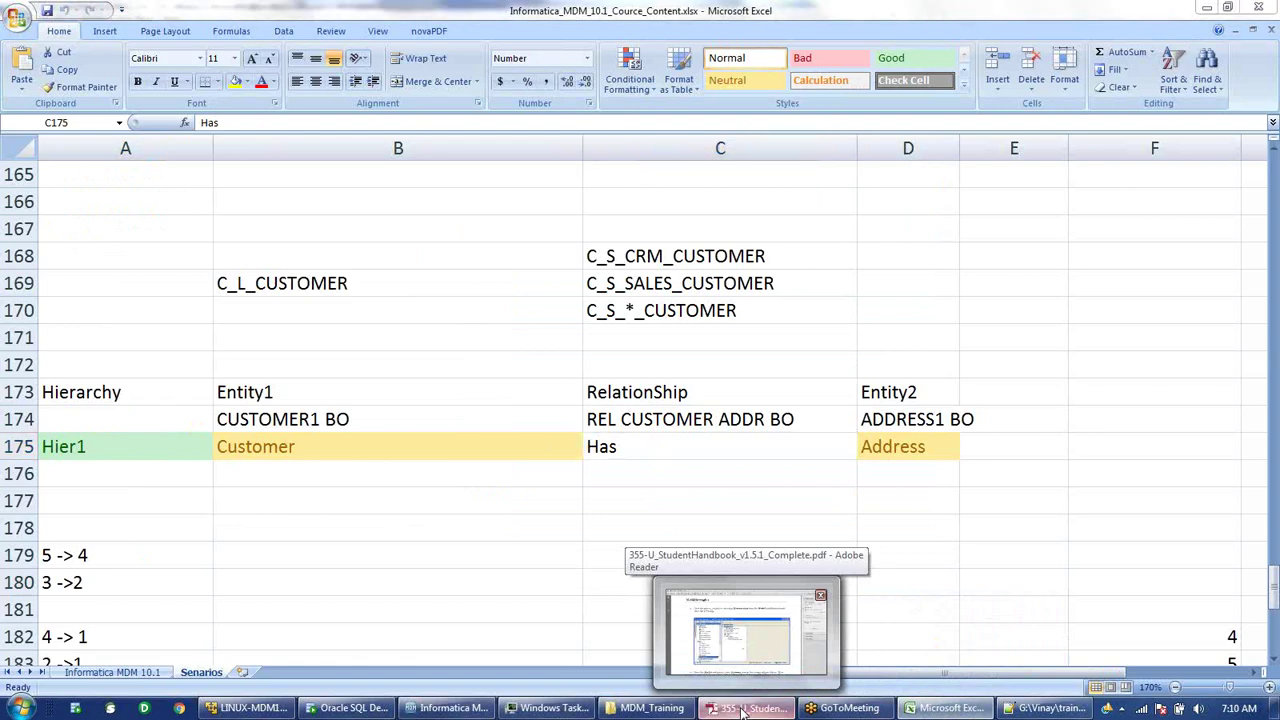
{"action": "left_click", "coordinate": [742, 710]}
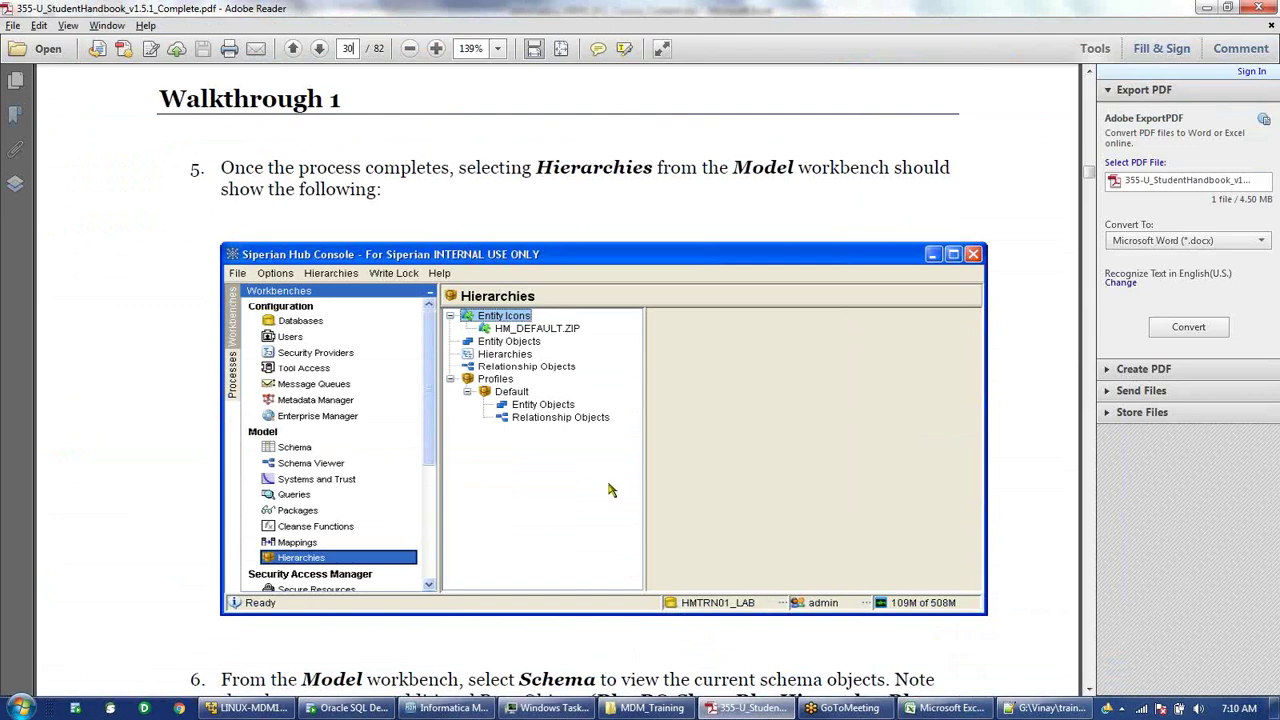
{"action": "scroll", "coordinate": [611, 490], "scroll_direction": "down", "scroll_amount": 3}
{"action": "scroll", "coordinate": [550, 400], "scroll_direction": "down", "scroll_amount": 5}
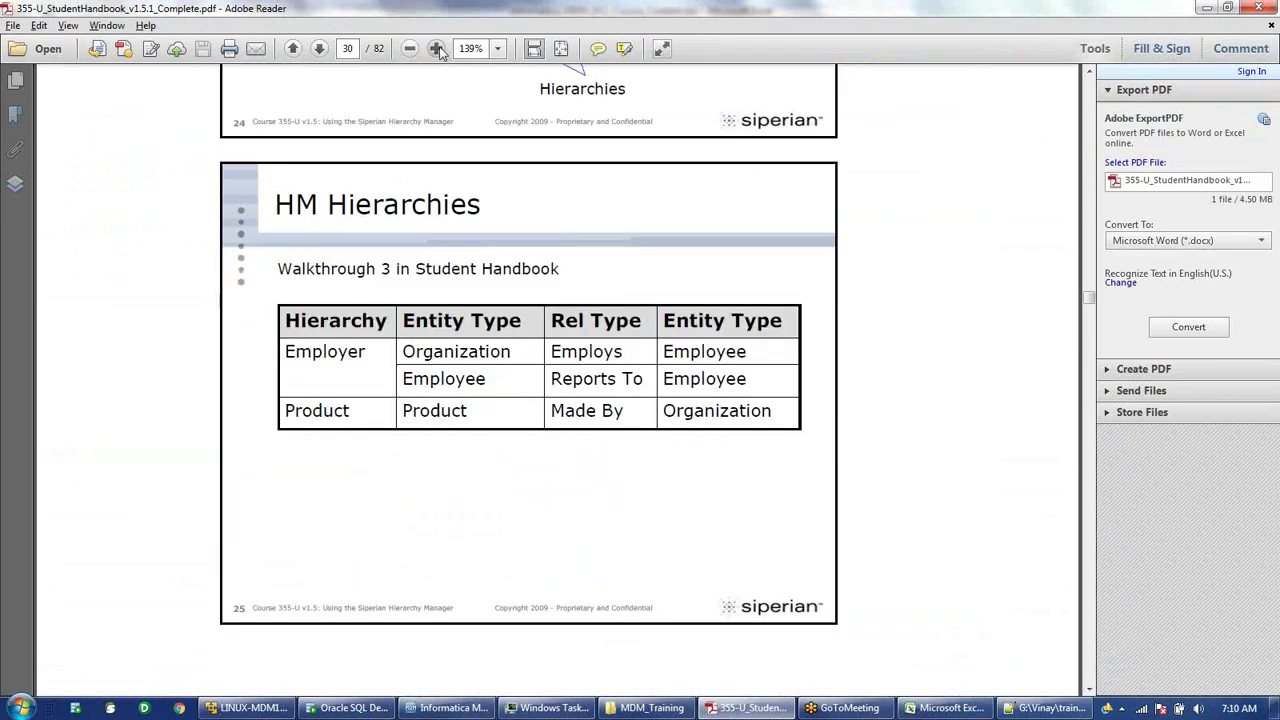
{"action": "left_click", "coordinate": [437, 48]}
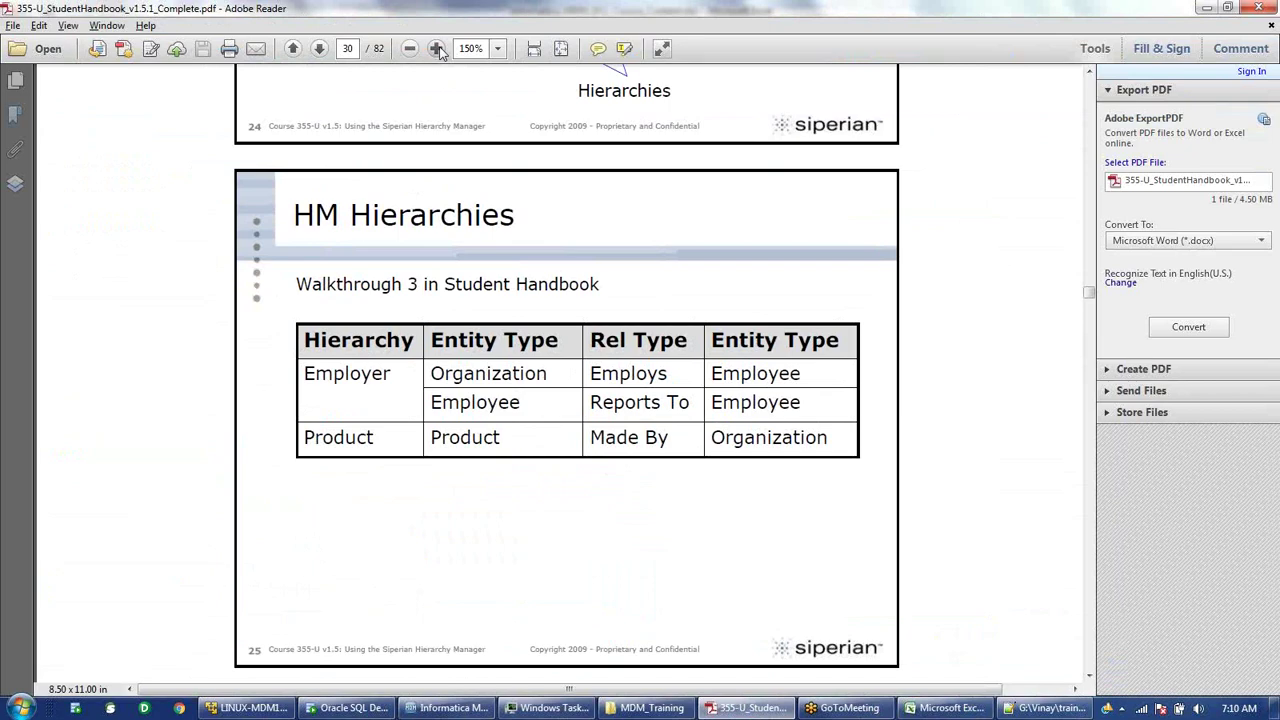
- Enlarge the HM Hierarchies page to 200% and examine the table's hierarchy, entity type and rel type columns
{"action": "left_click", "coordinate": [437, 48]}
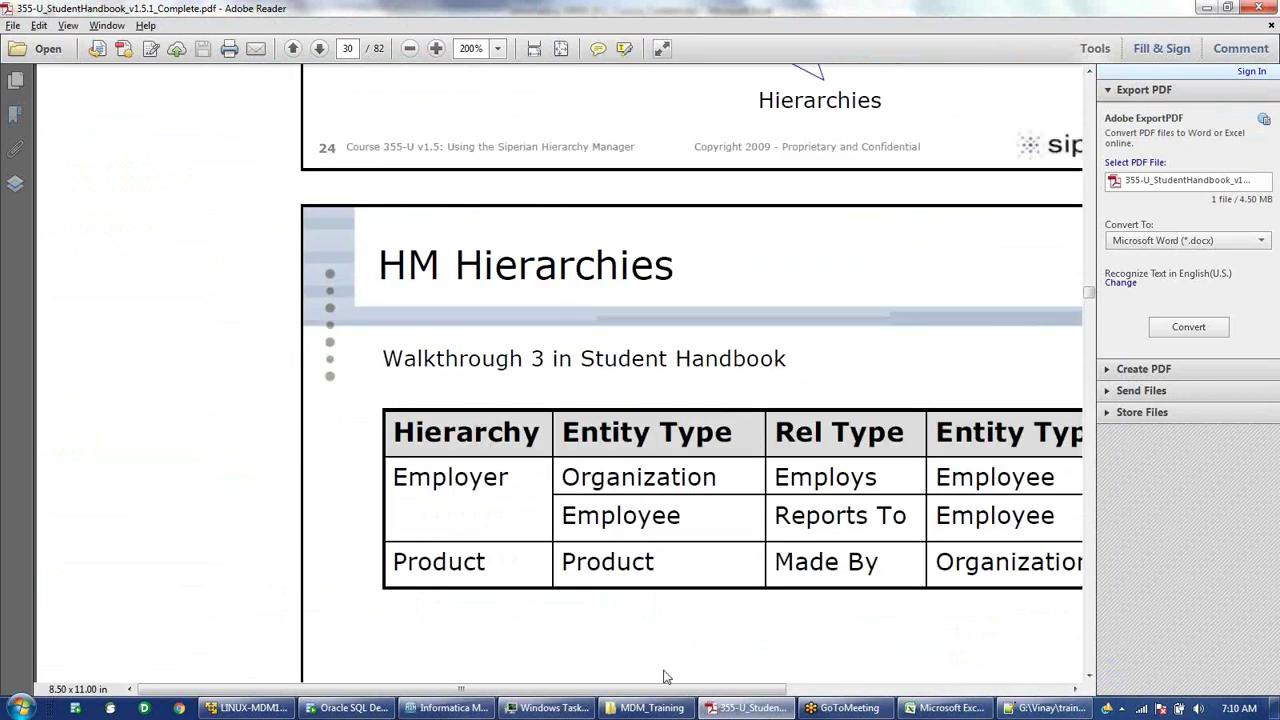
{"action": "scroll", "coordinate": [665, 677], "scroll_direction": "right", "scroll_amount": 3}
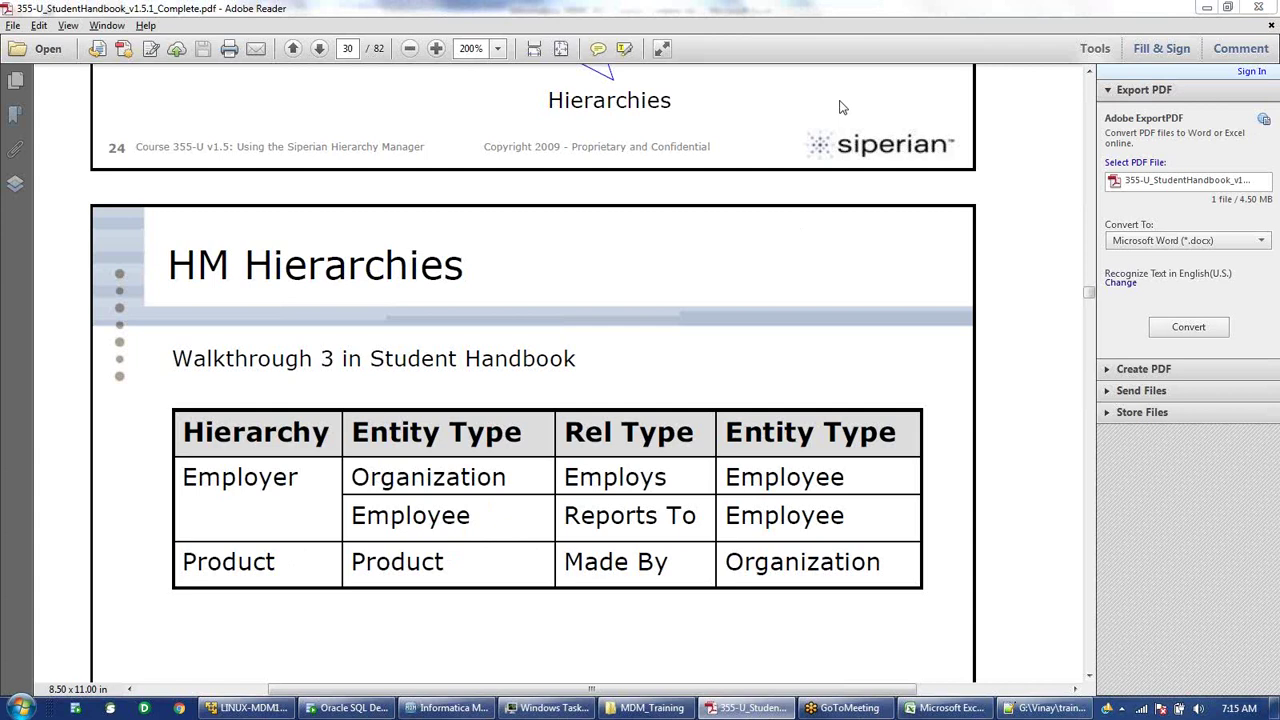
- Return to the Informatica MDM Hub Console and confirm the conversion of Rel Cust1Addr1 to a relationship base object
{"action": "left_click", "coordinate": [1206, 9]}
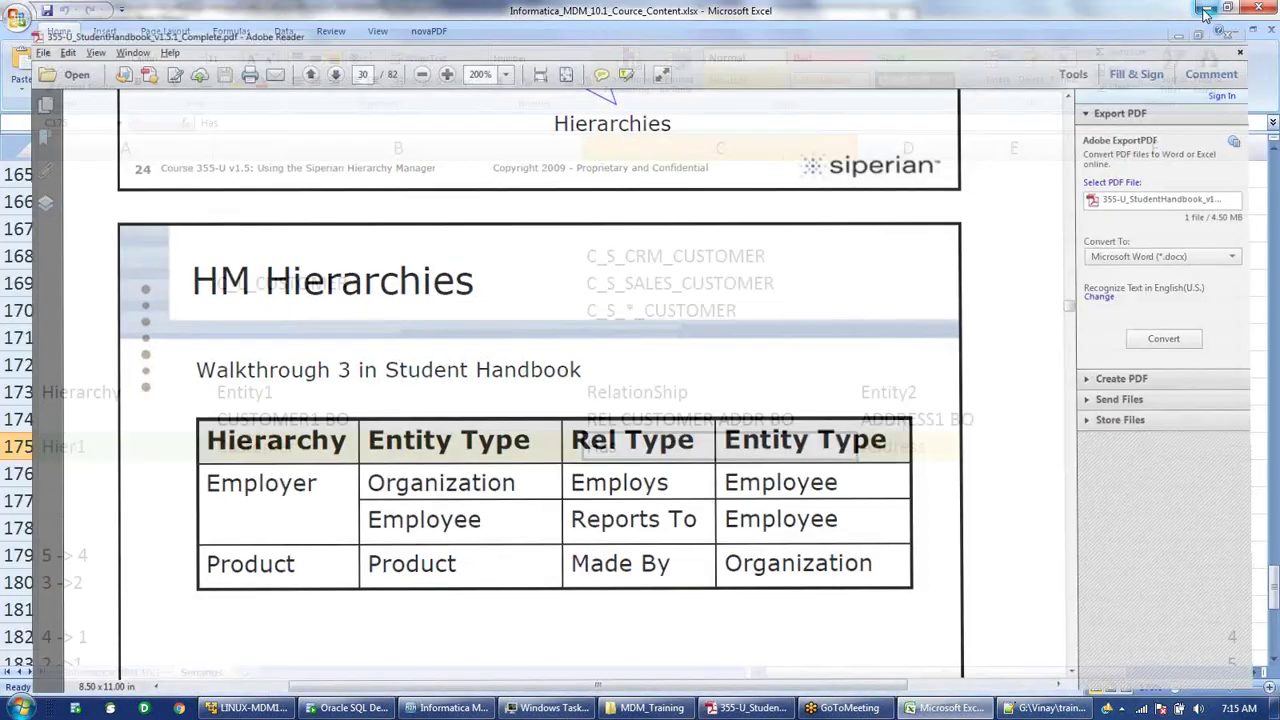
{"action": "left_click", "coordinate": [1206, 9]}
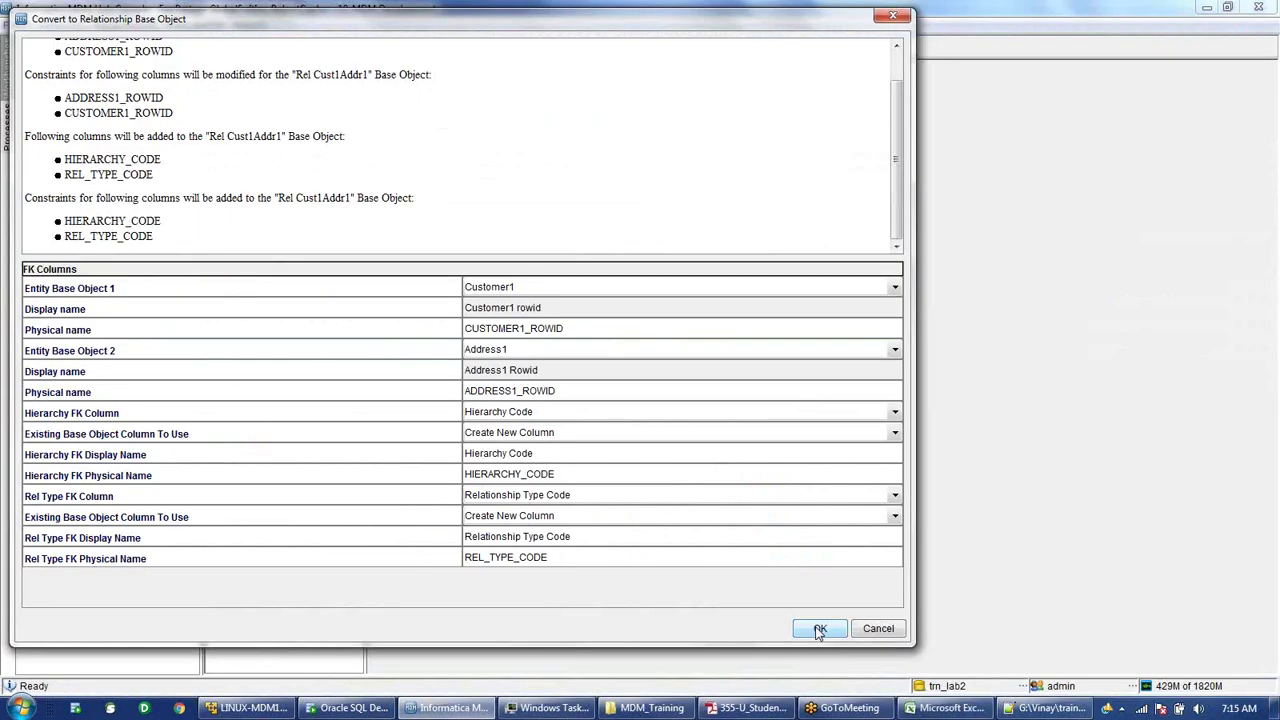
{"action": "left_click", "coordinate": [819, 629]}
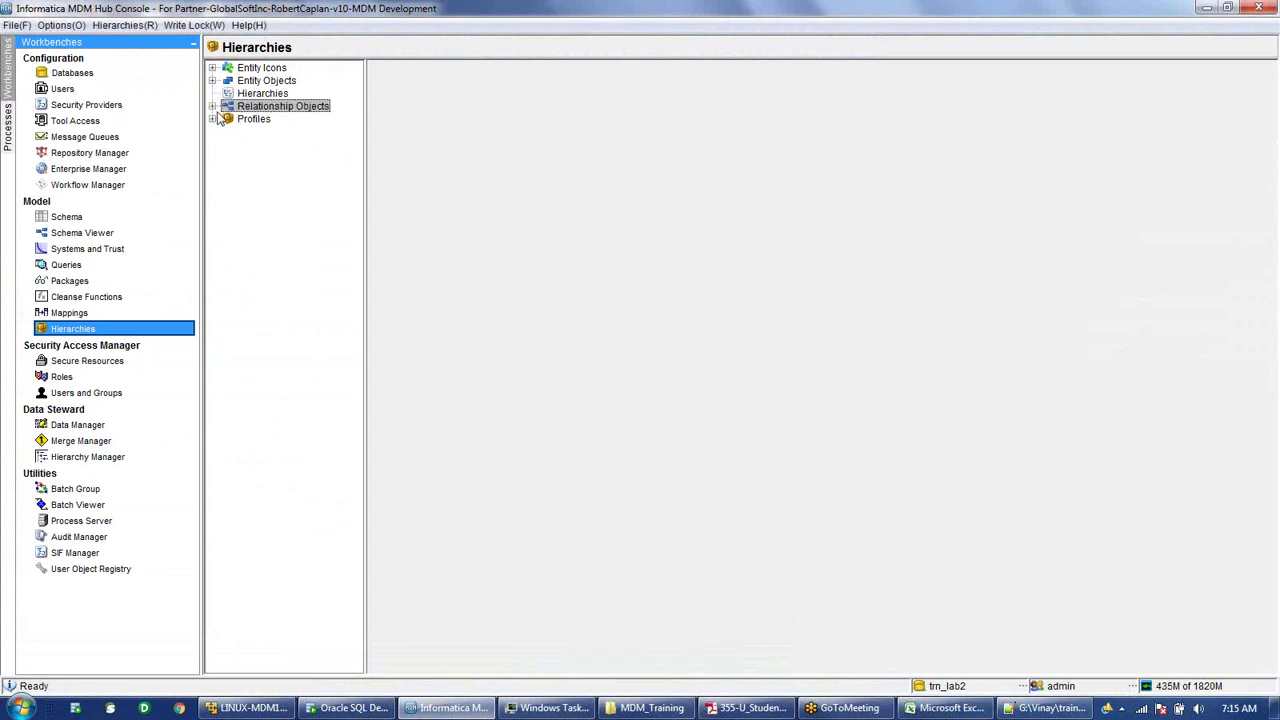
- Examine the key constraints of the Rel Cust1Addr1 relationship object, including its Hierarchy Code foreign key
{"action": "left_click", "coordinate": [212, 106]}
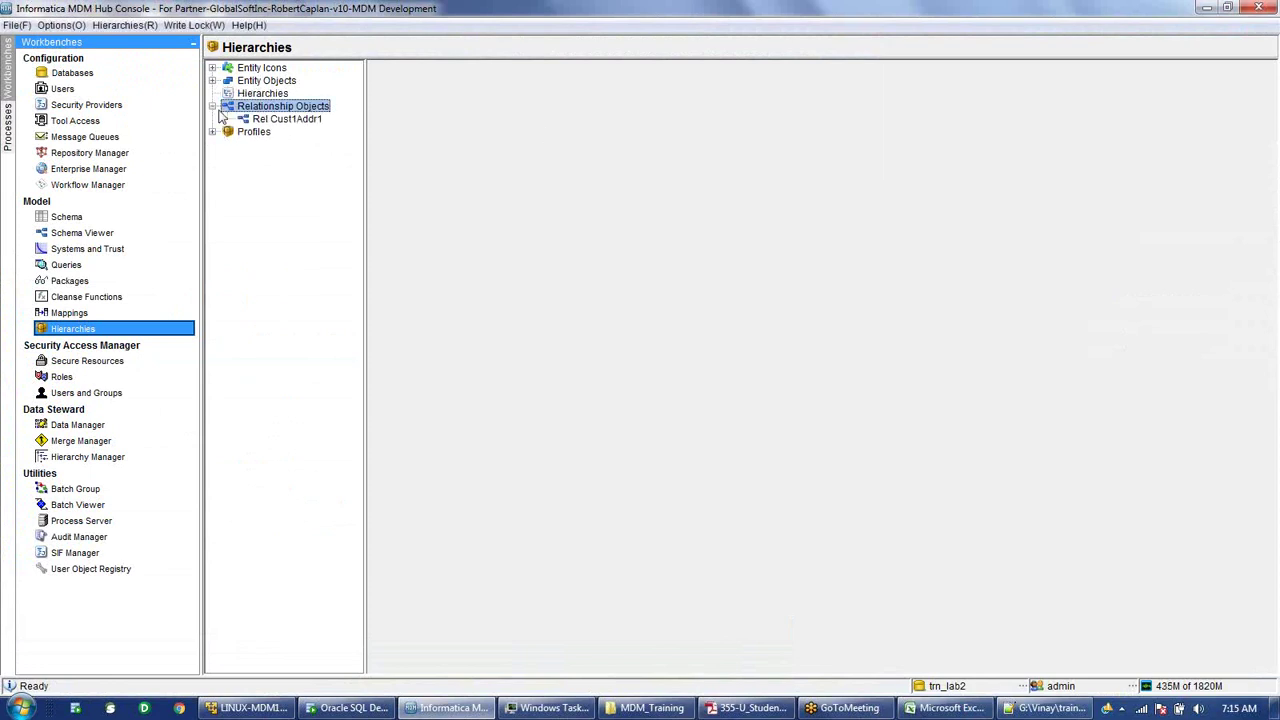
{"action": "left_click", "coordinate": [300, 120]}
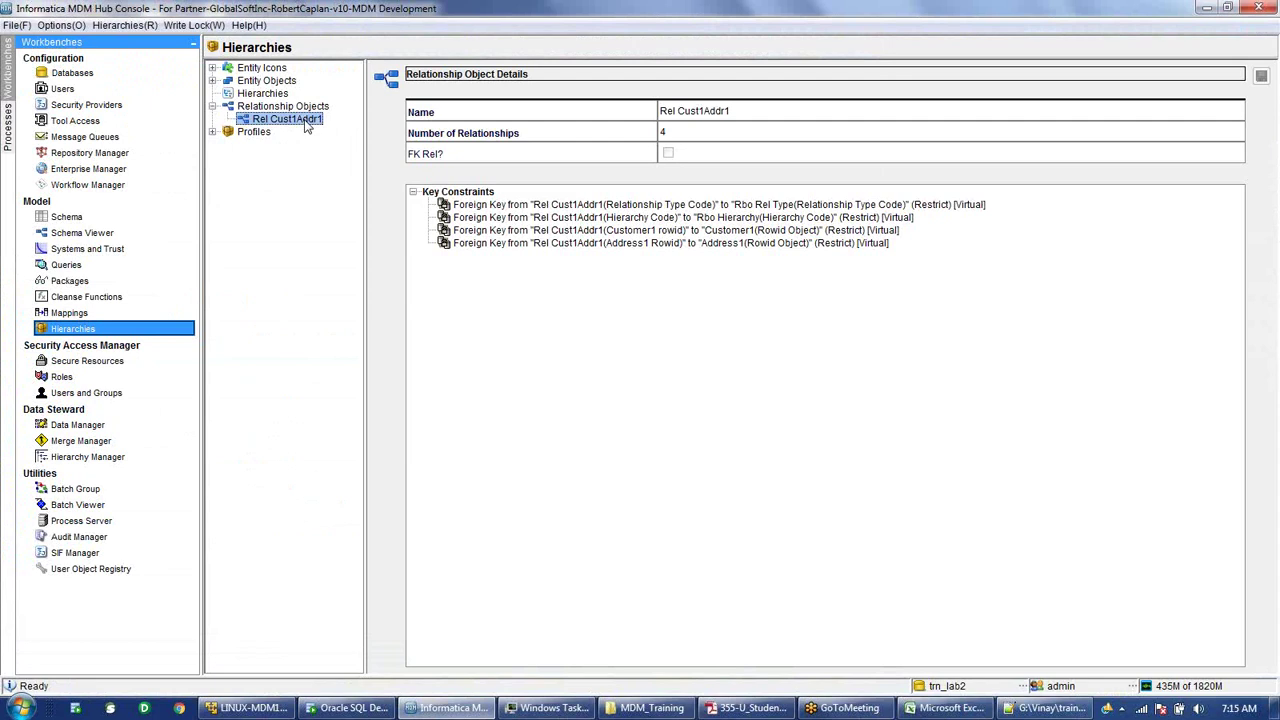
{"action": "left_click", "coordinate": [662, 219]}
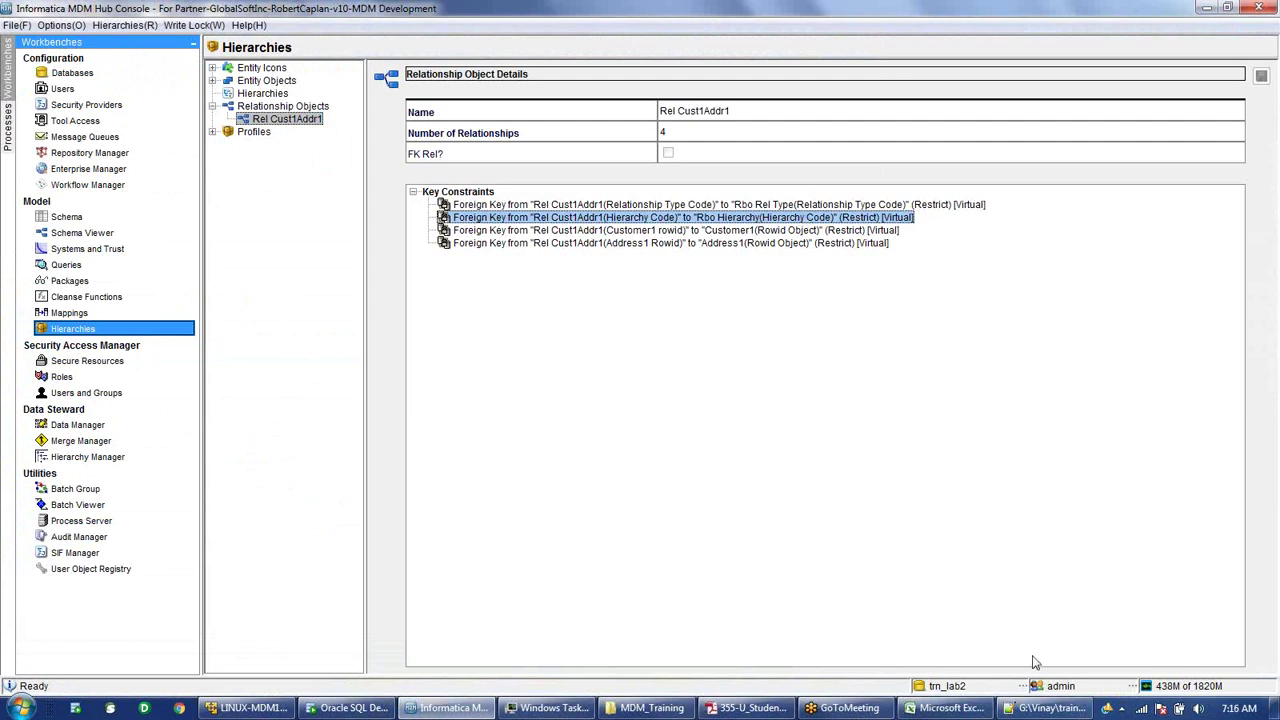
- Switch to HM_Steps.txt in Notepad++ and highlight steps 3 to 5 on defining entity types, hierarchy and relationship types
{"action": "mouse_move", "coordinate": [1033, 710]}
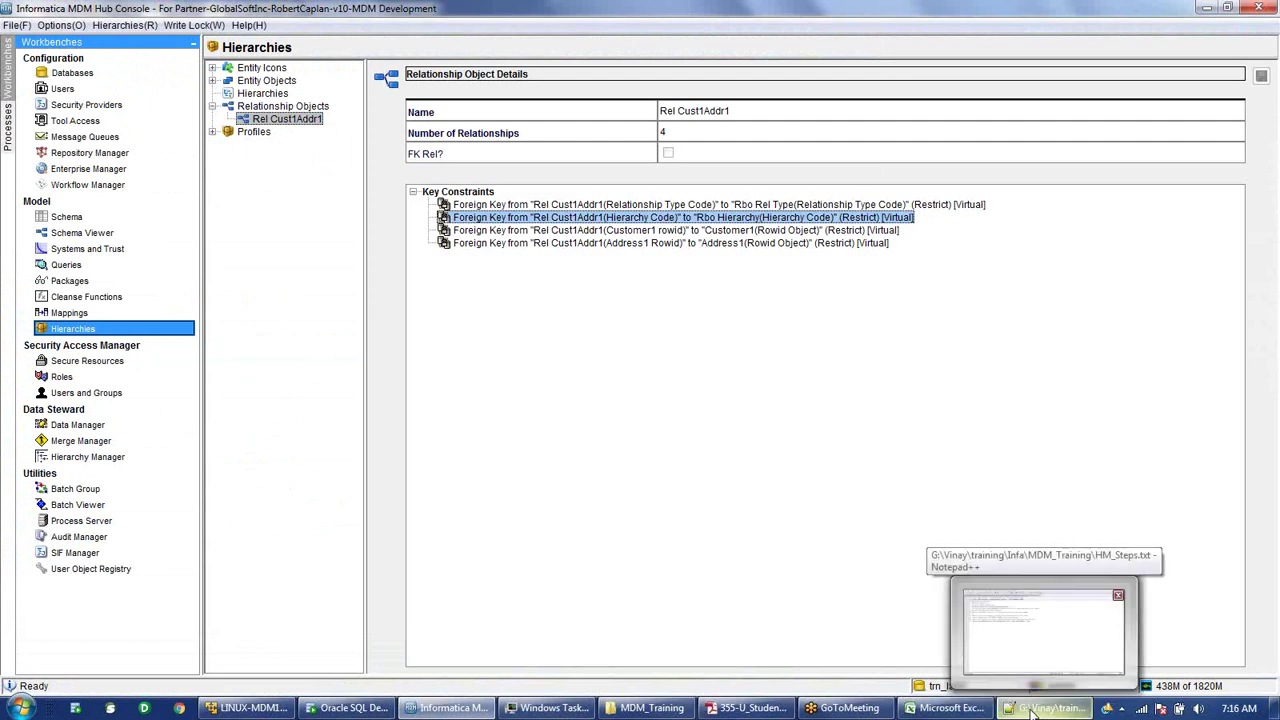
{"action": "left_click", "coordinate": [1033, 712]}
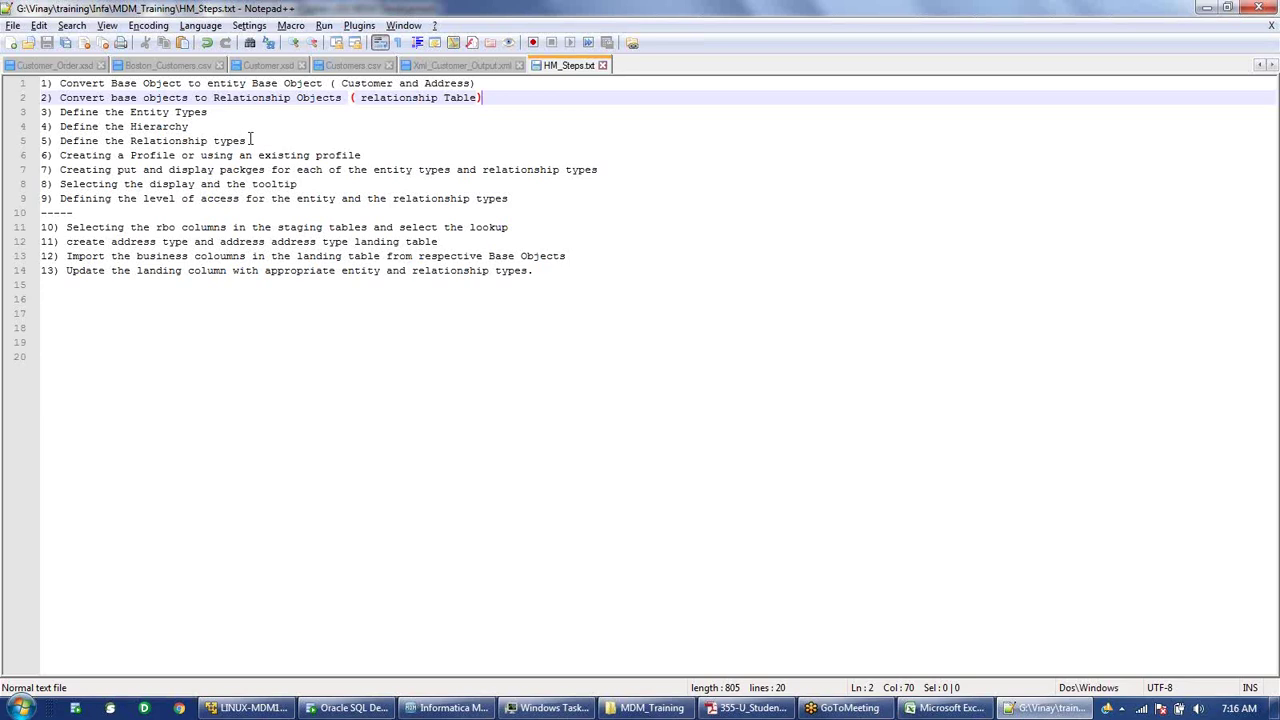
{"action": "left_click_drag", "start_coordinate": [251, 140], "coordinate": [40, 114]}
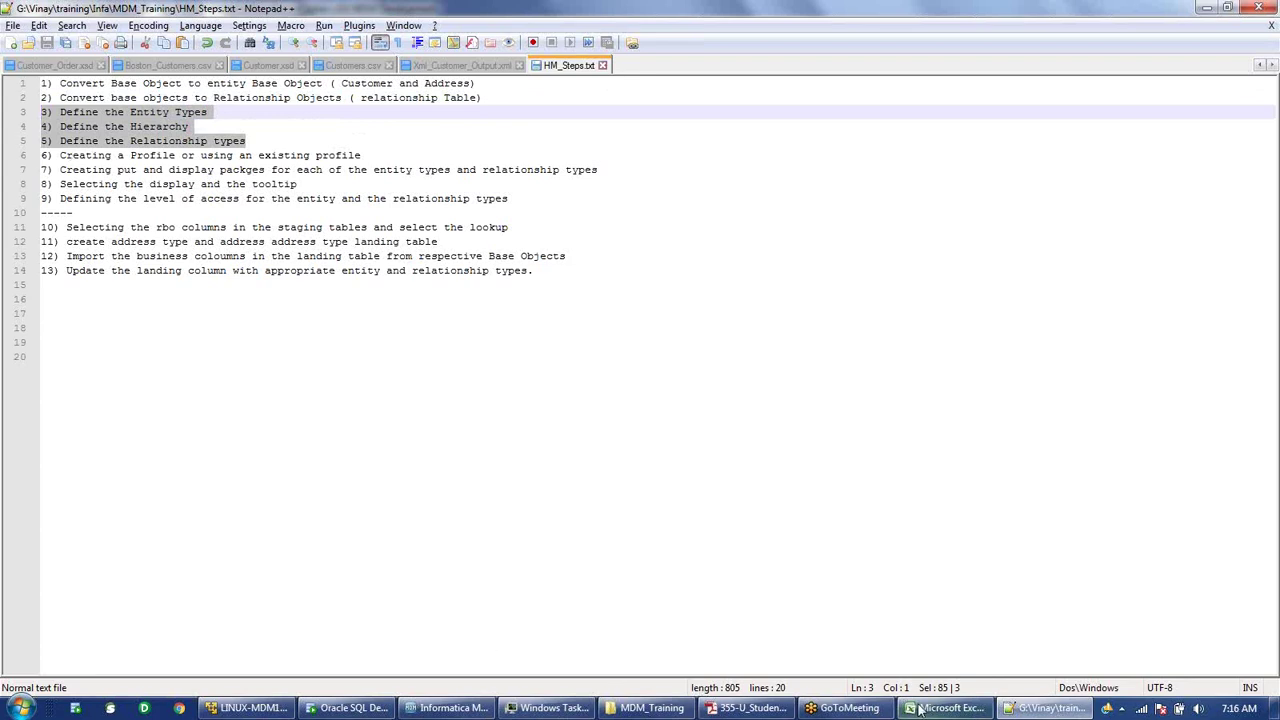
- Switch to the Excel course workbook and review the entity, relationship and hierarchy names in row 175 of the Senarios sheet
{"action": "mouse_move", "coordinate": [925, 710]}
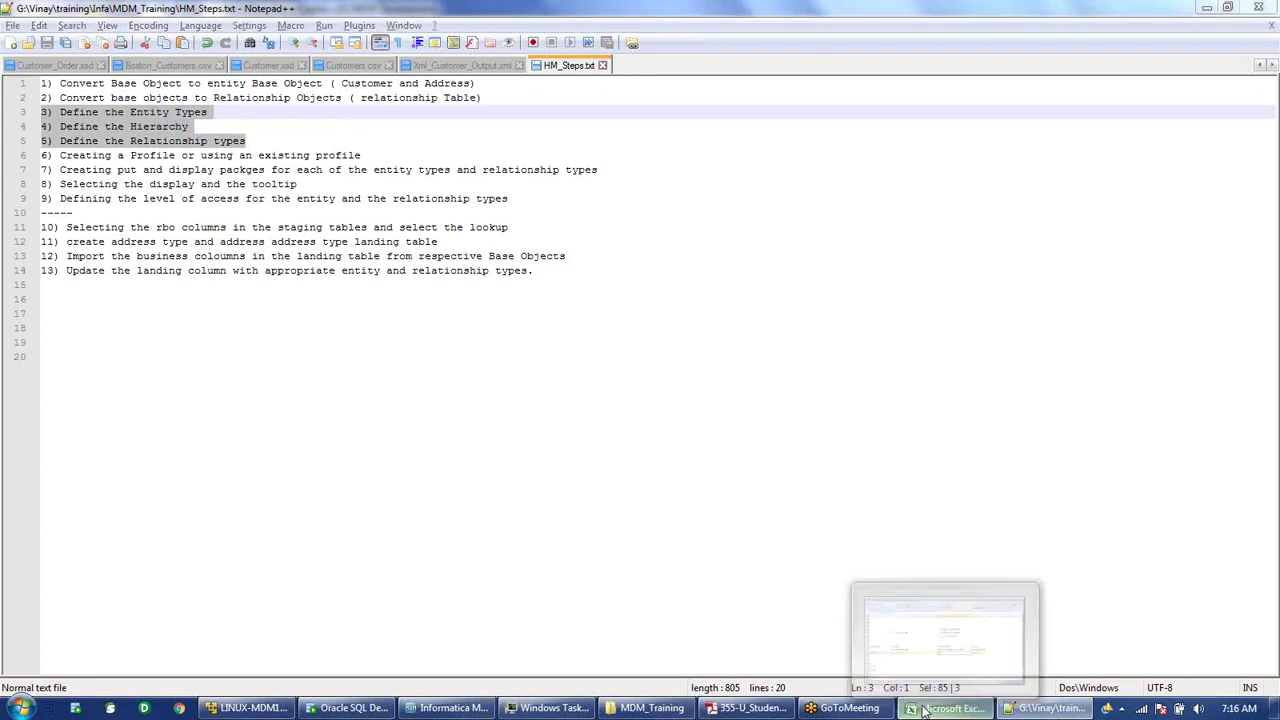
{"action": "left_click", "coordinate": [925, 710]}
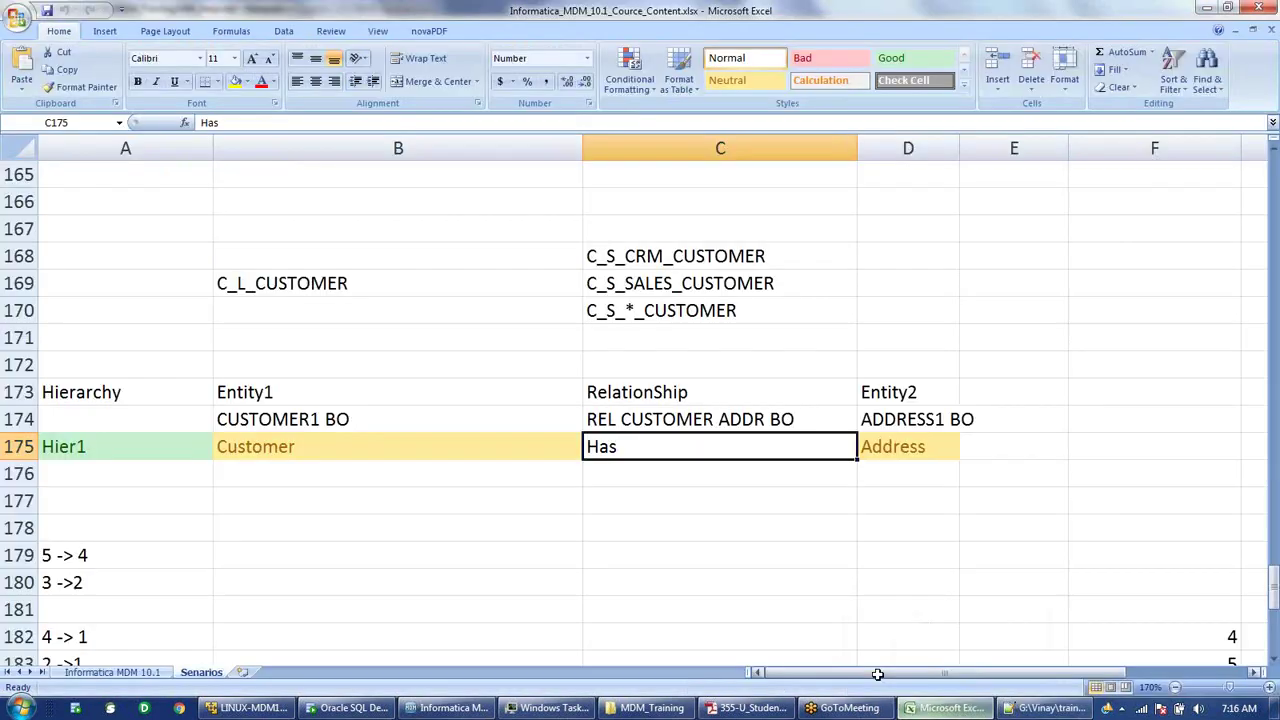
{"action": "left_click", "coordinate": [300, 446]}
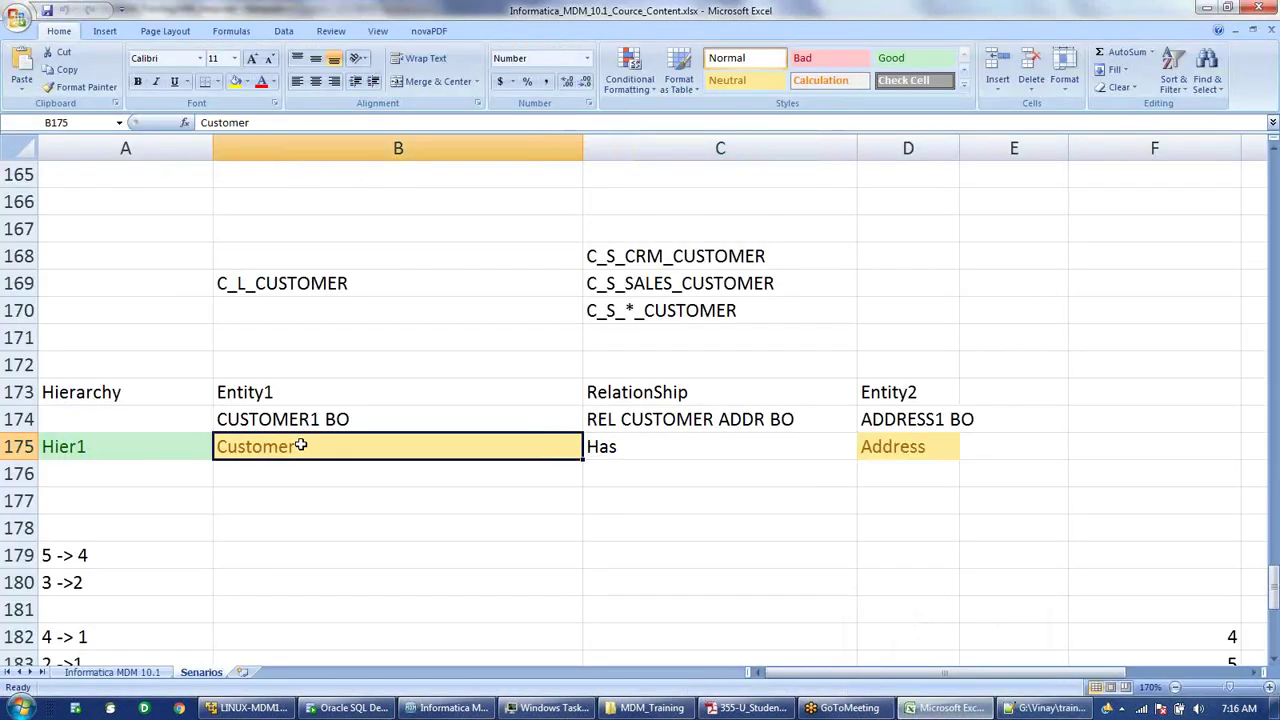
{"action": "left_click", "coordinate": [897, 450]}
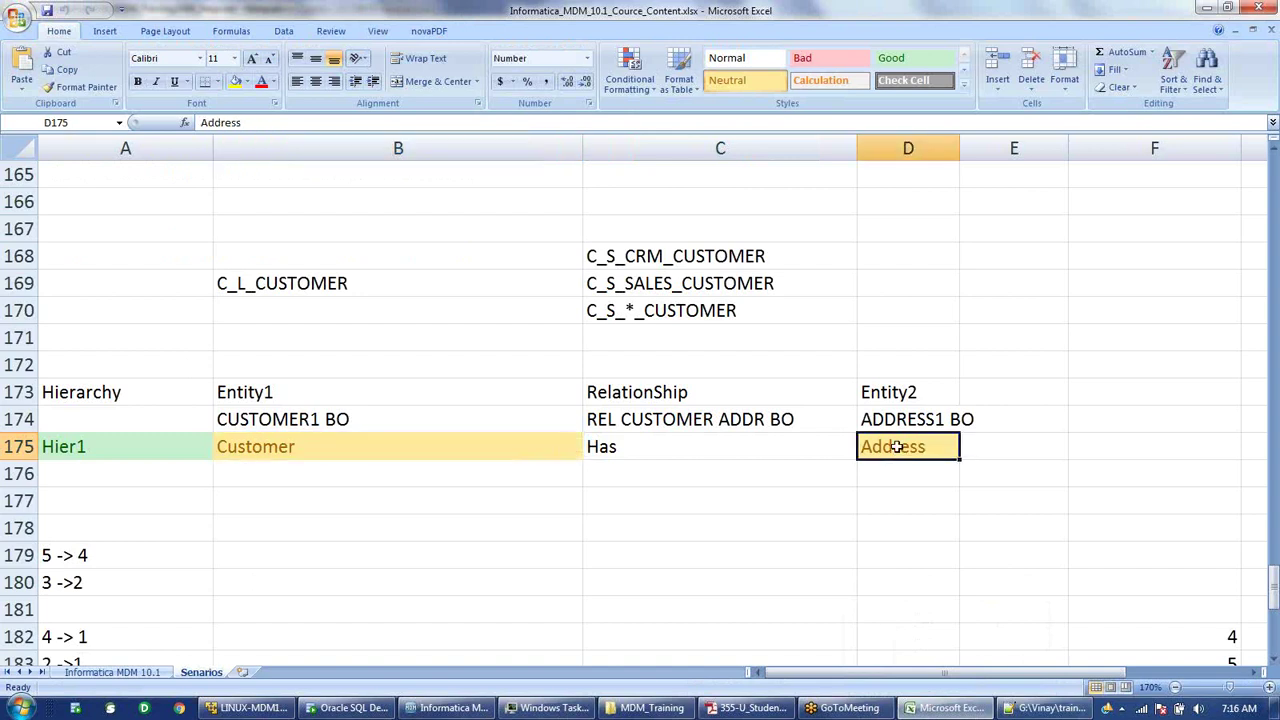
{"action": "left_click", "coordinate": [636, 447]}
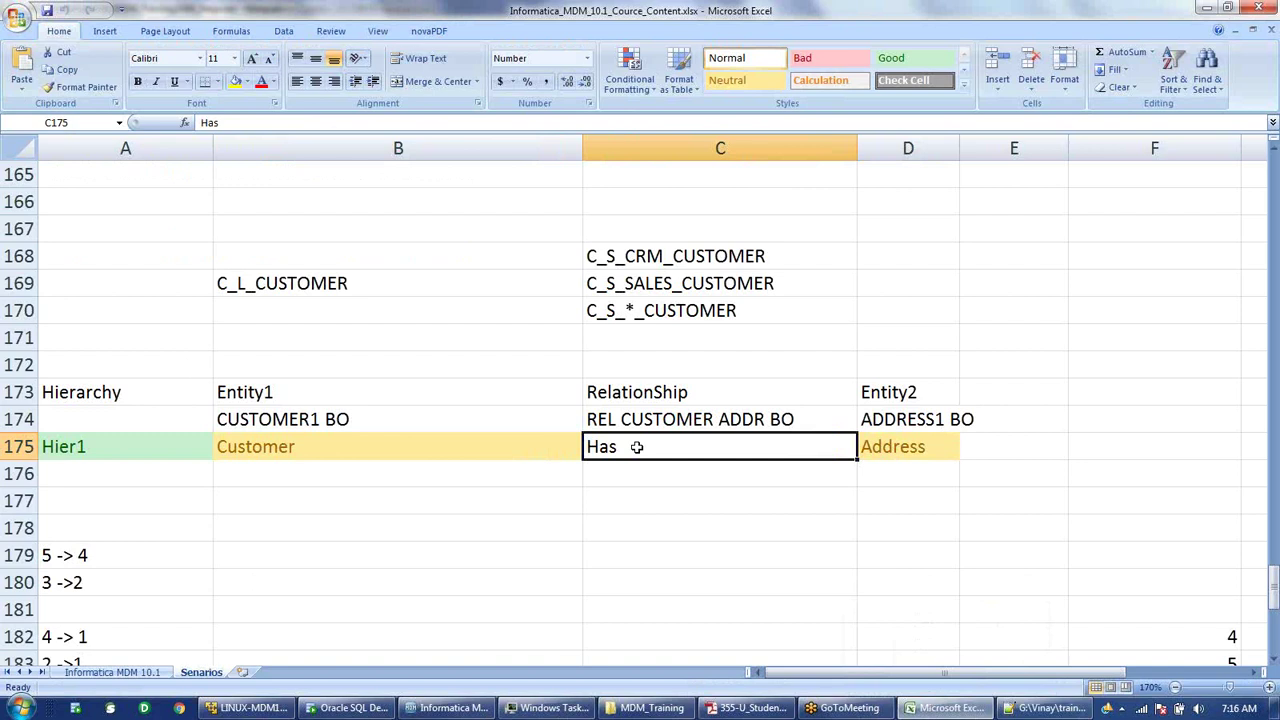
{"action": "left_click", "coordinate": [138, 449]}
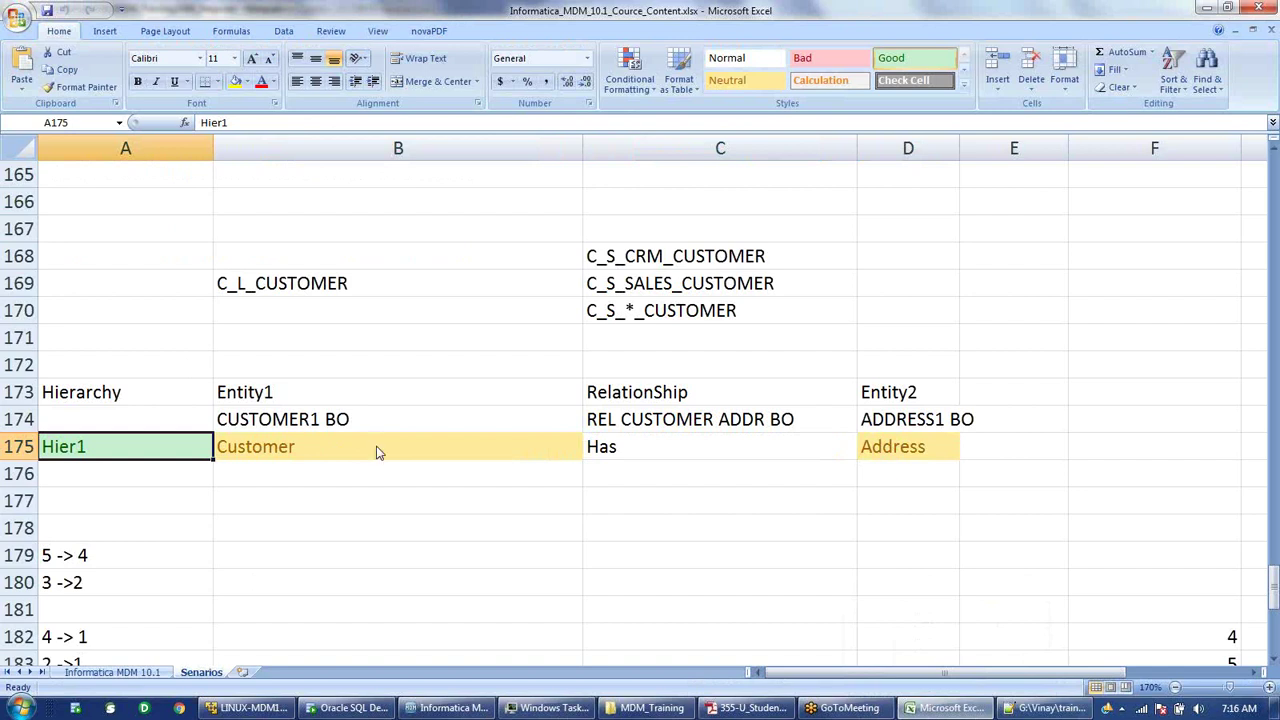
- Return to the Informatica MDM Hub Console and add a new entity type to the Address1 entity object
{"action": "key", "text": "alt+Tab"}
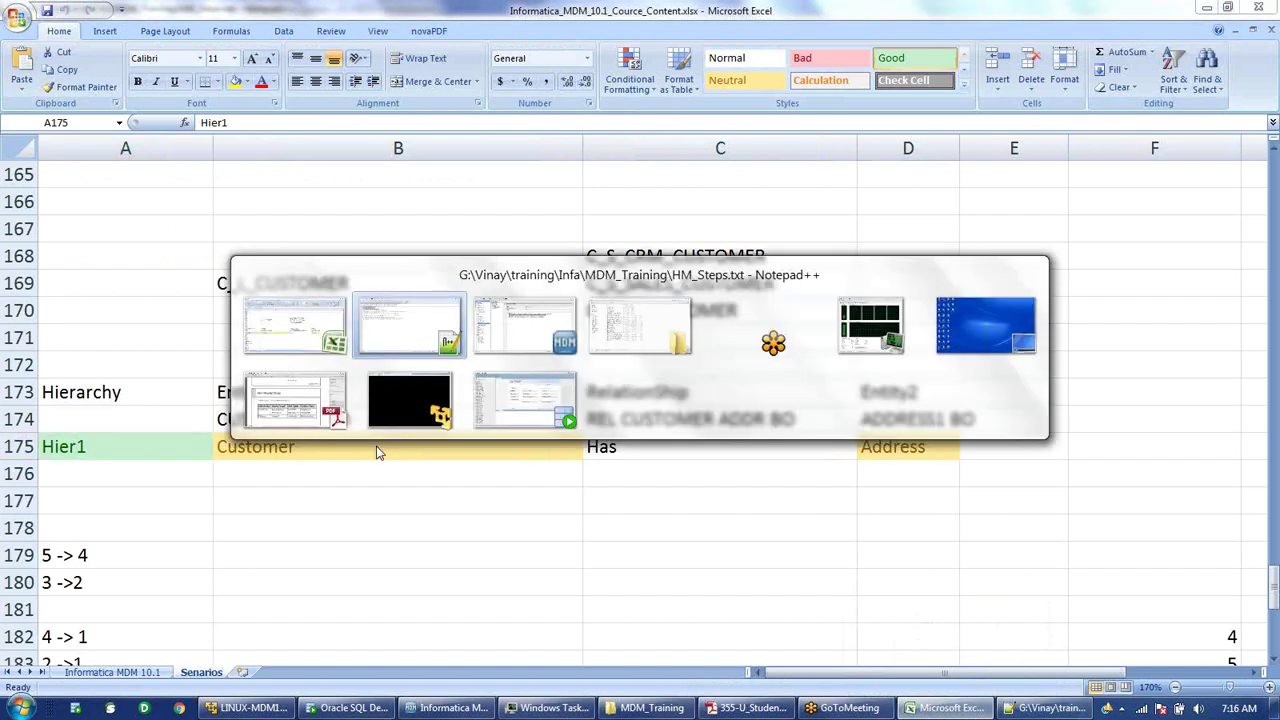
{"action": "left_click", "coordinate": [212, 80]}
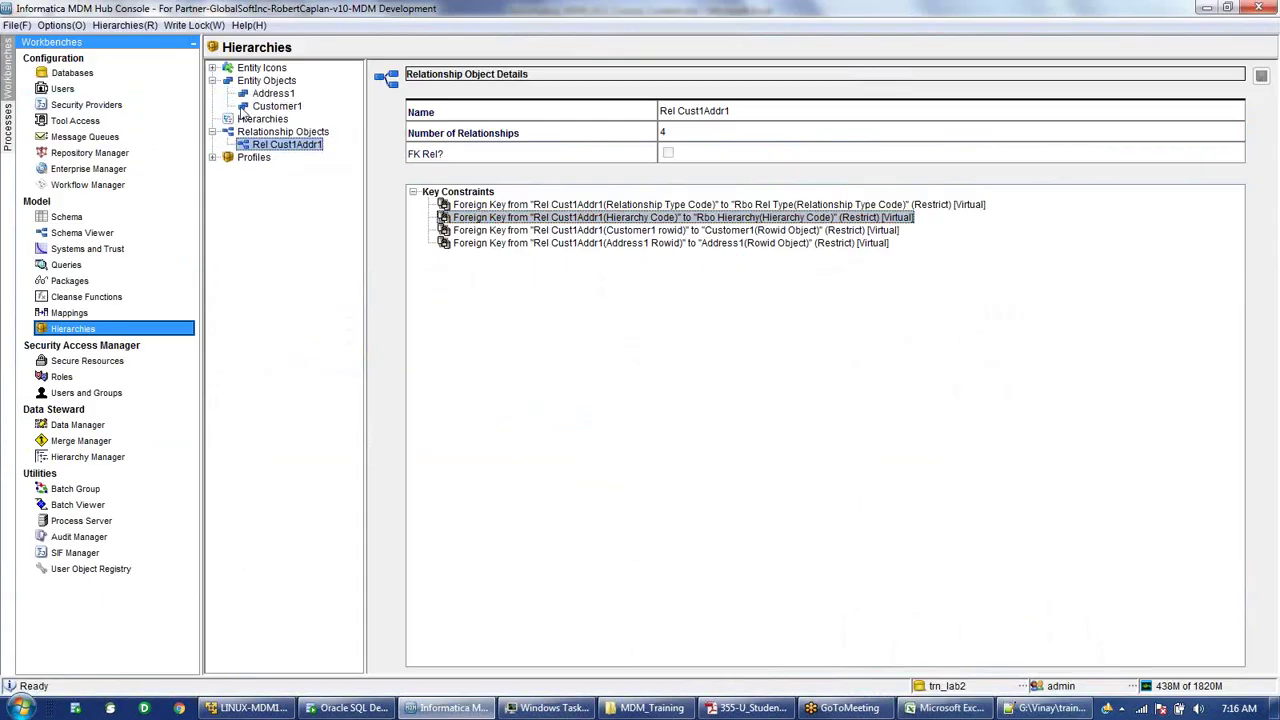
{"action": "left_click", "coordinate": [271, 94]}
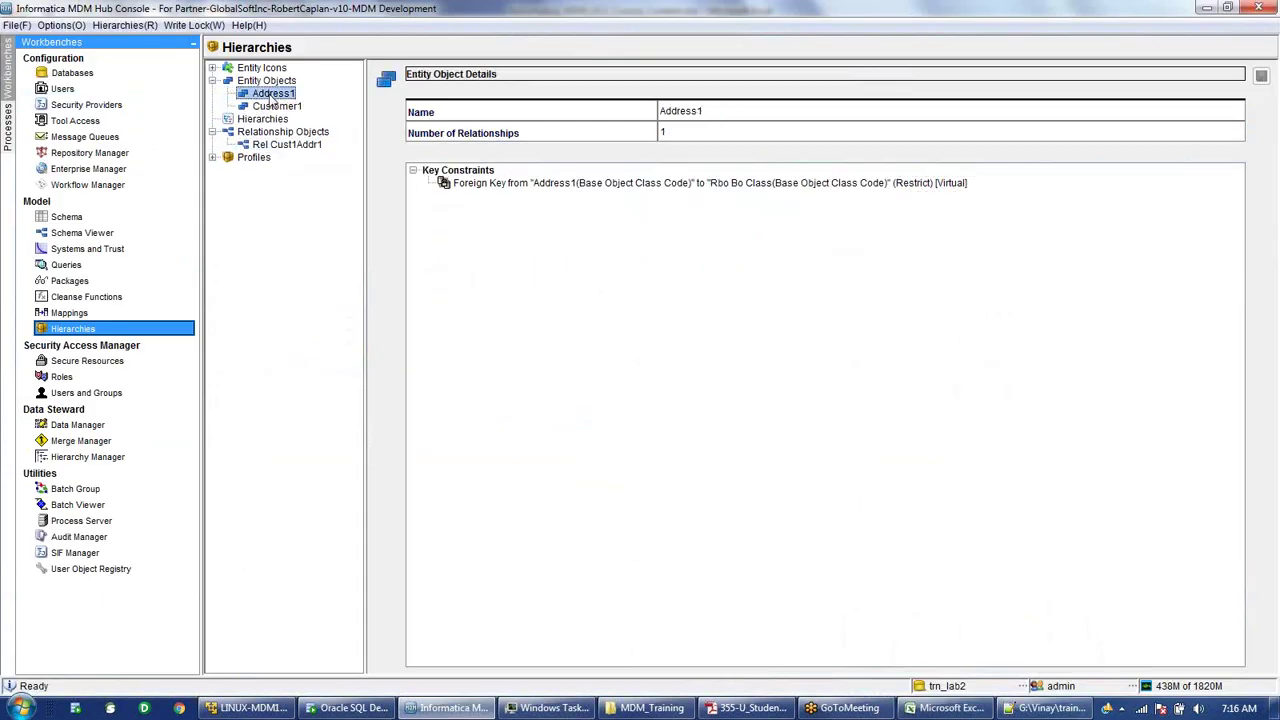
{"action": "right_click", "coordinate": [271, 98]}
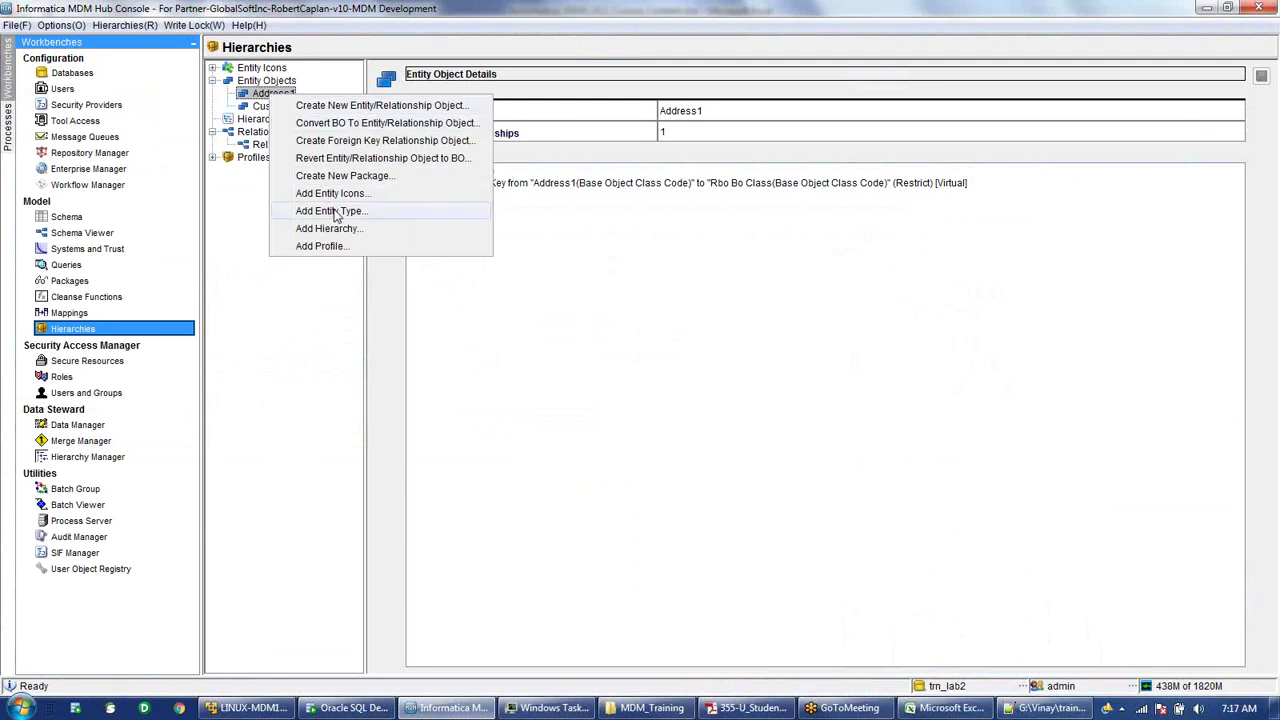
{"action": "left_click", "coordinate": [333, 211]}
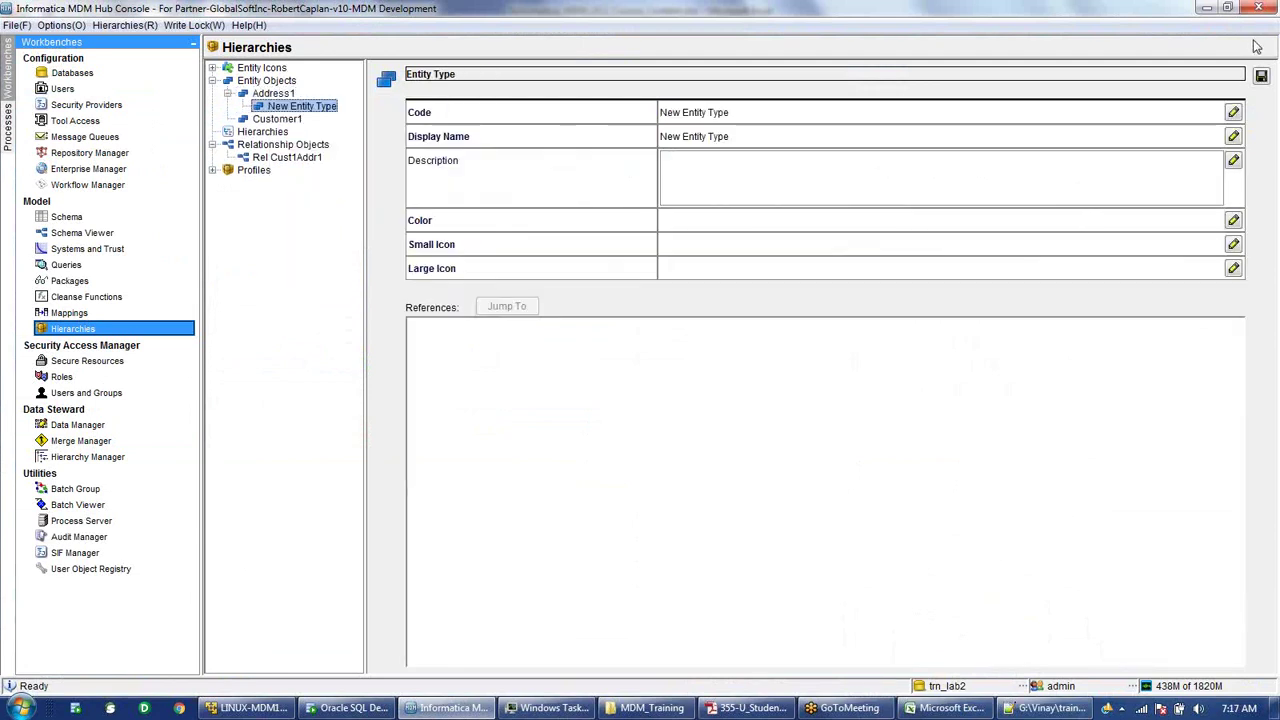
- Set both the code and the display name of the new entity type to Address
{"action": "double_click", "coordinate": [743, 112]}
{"action": "type", "text": "Address"}
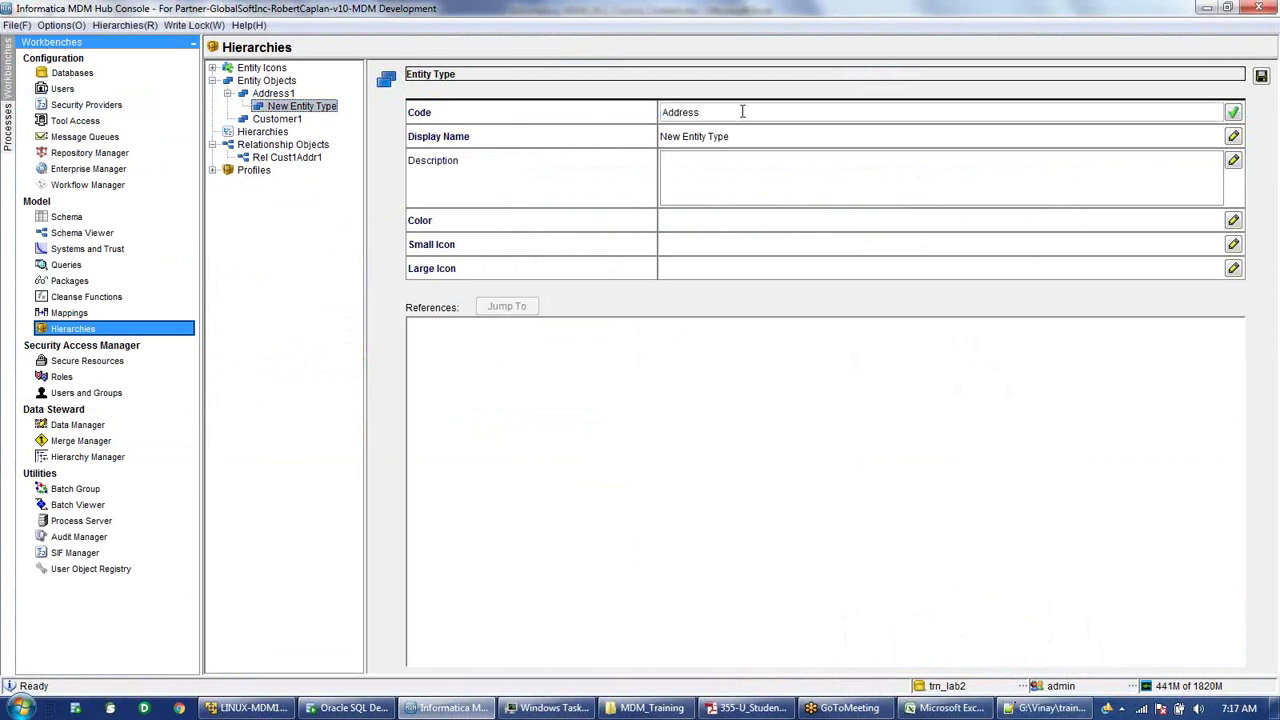
{"action": "double_click", "coordinate": [679, 110]}
{"action": "key", "text": "ctrl+c"}
{"action": "double_click", "coordinate": [765, 137]}
{"action": "key", "text": "ctrl+v"}
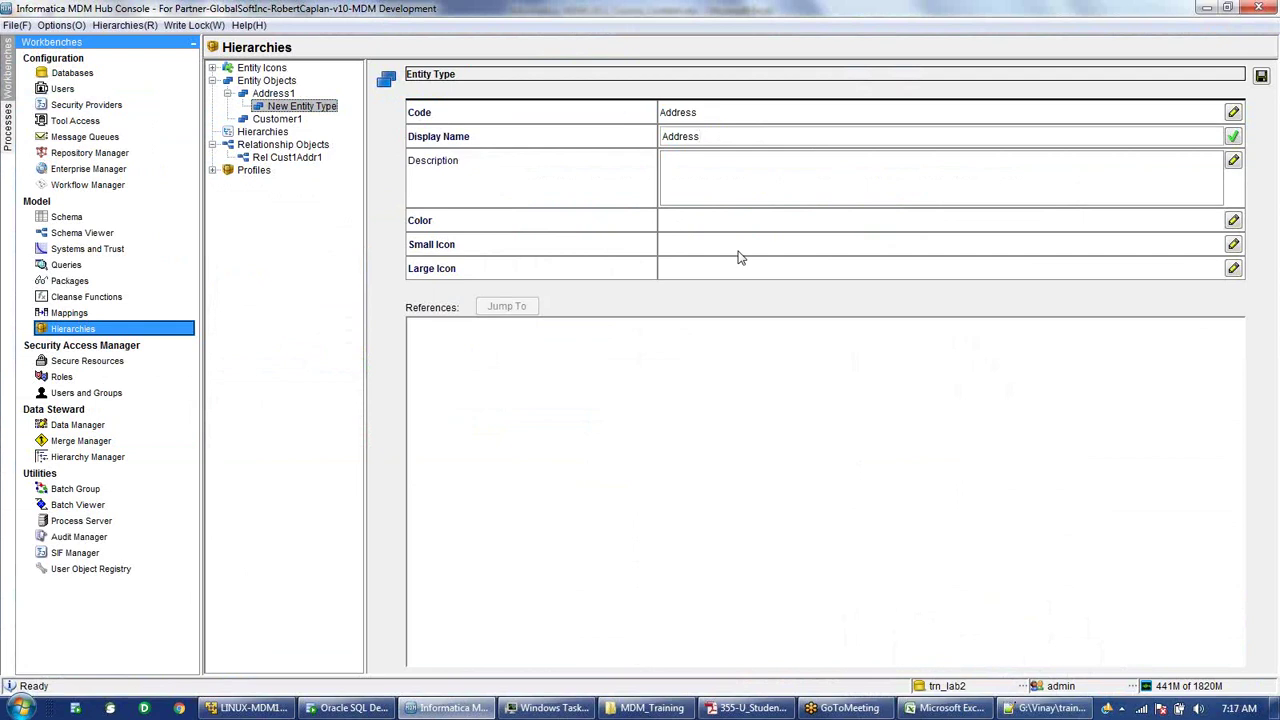
- Assign Address_Small.png as the entity type's small icon and Address.png as its large icon
{"action": "left_click", "coordinate": [1234, 245]}
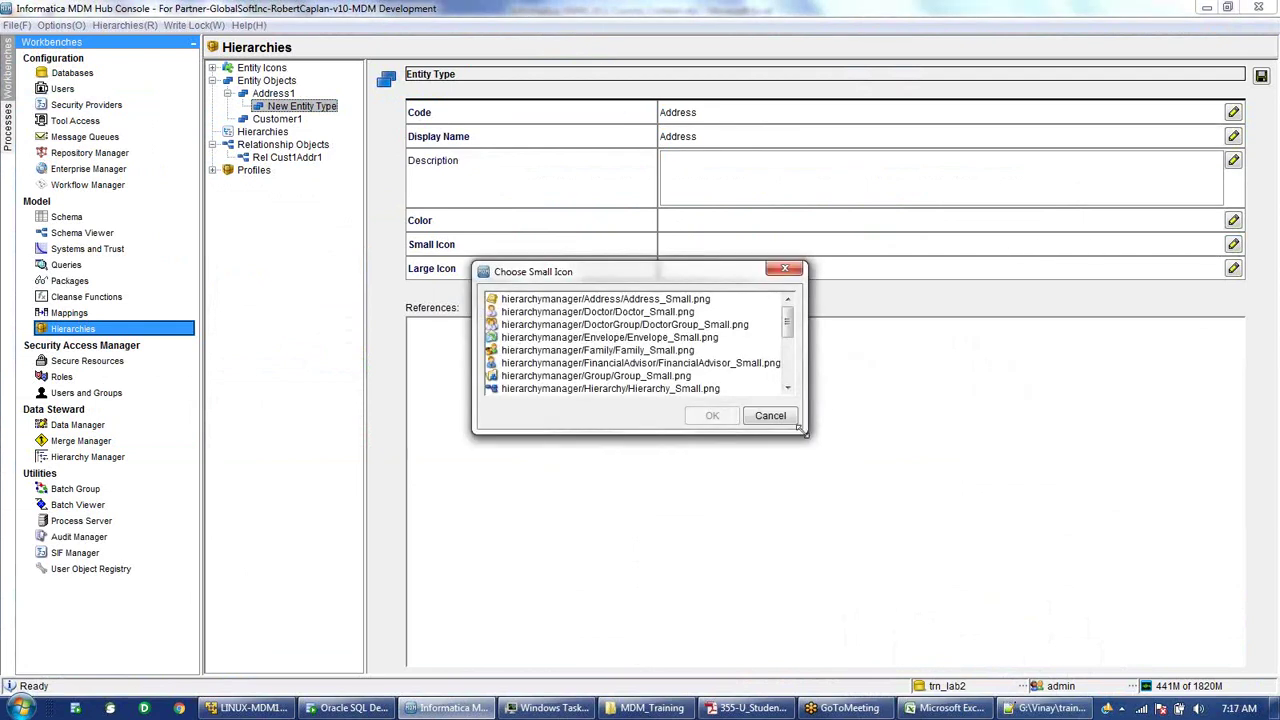
{"action": "left_click_drag", "start_coordinate": [801, 429], "coordinate": [951, 570]}
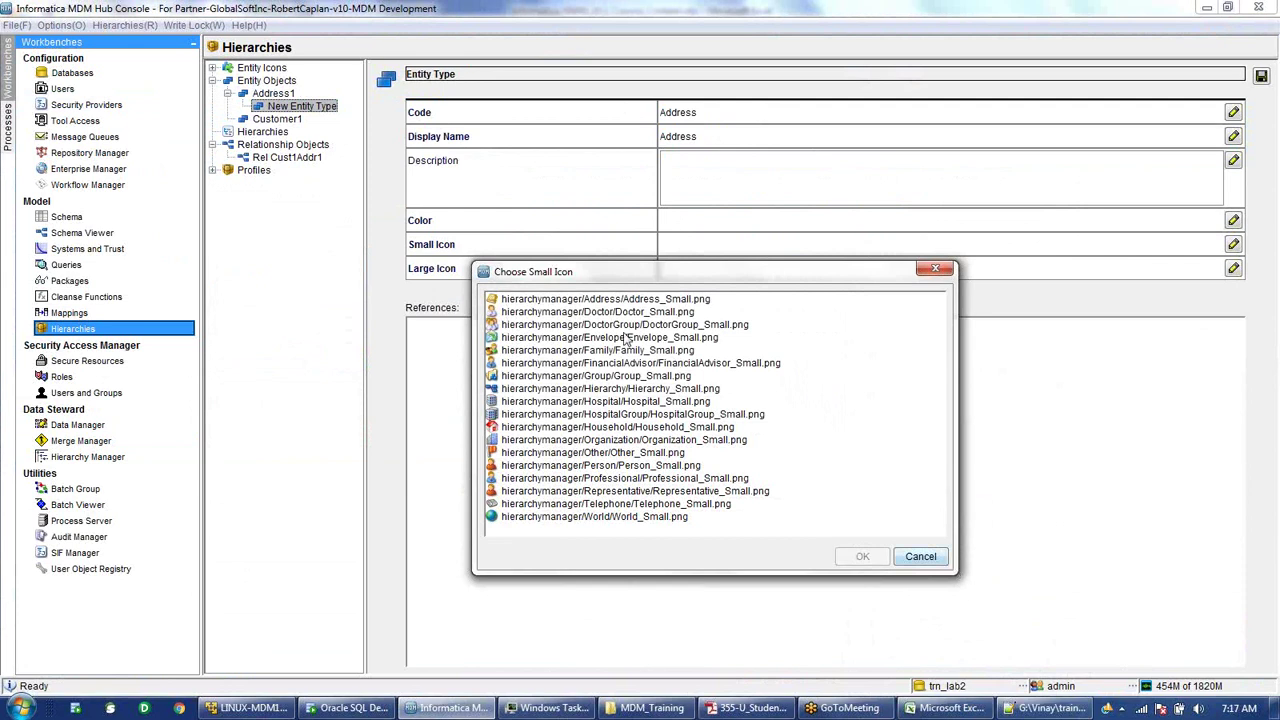
{"action": "left_click", "coordinate": [598, 302]}
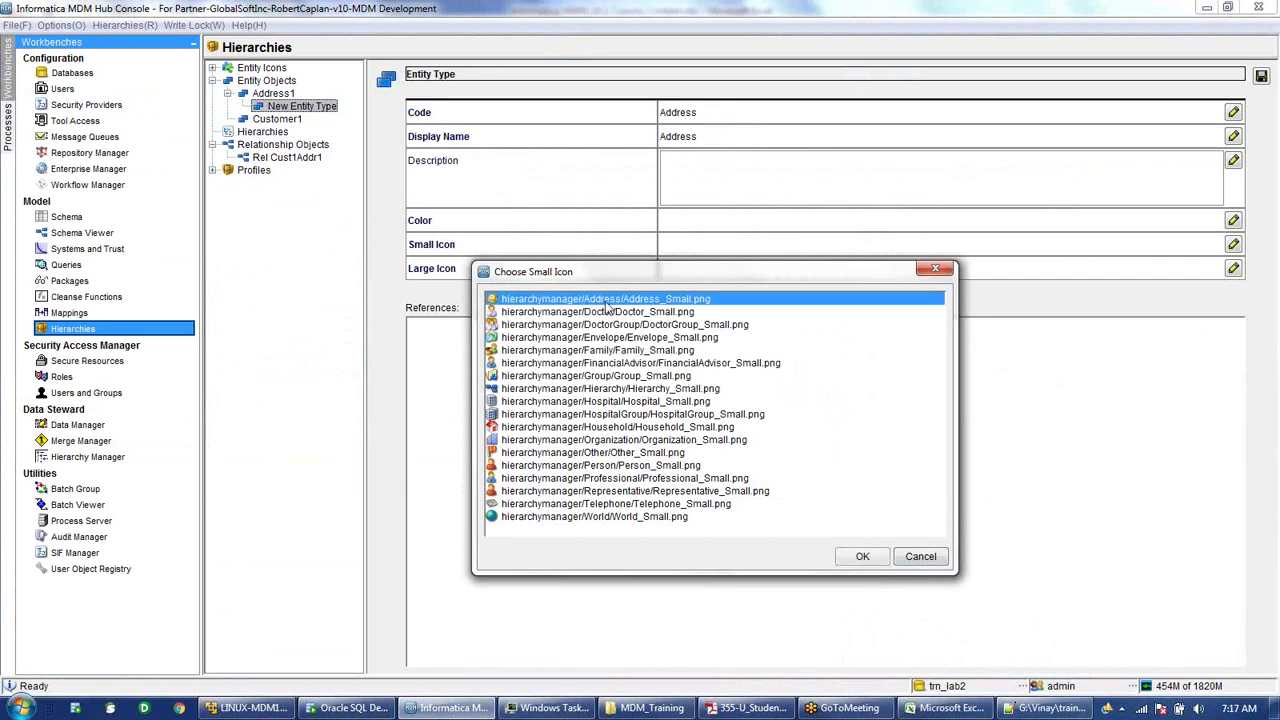
{"action": "left_click", "coordinate": [866, 560]}
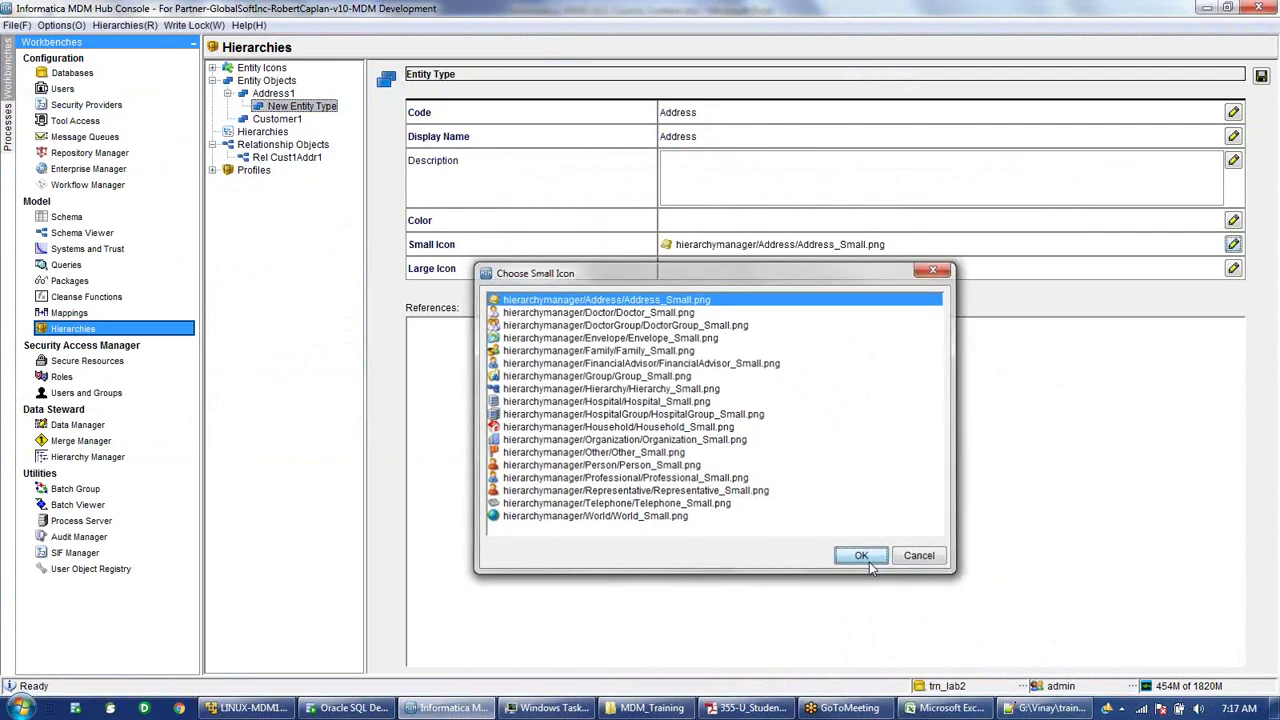
{"action": "left_click", "coordinate": [1233, 268]}
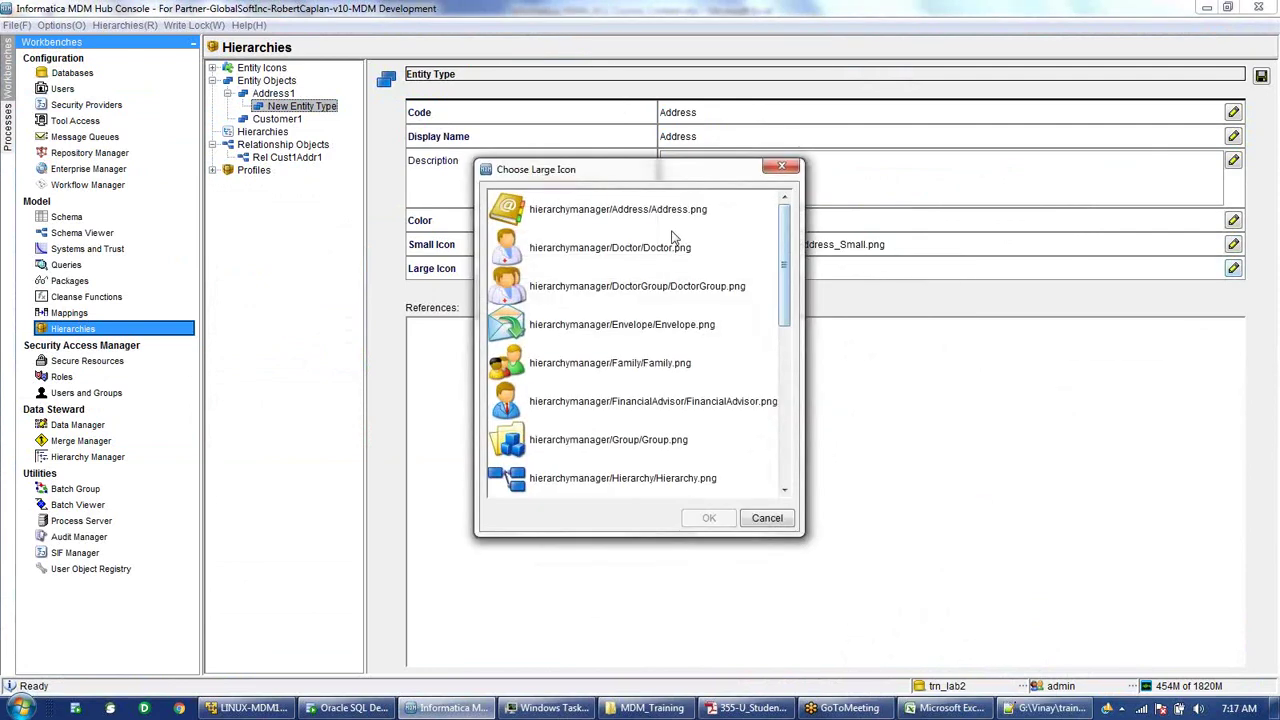
{"action": "left_click", "coordinate": [665, 210]}
{"action": "left_click", "coordinate": [708, 518]}
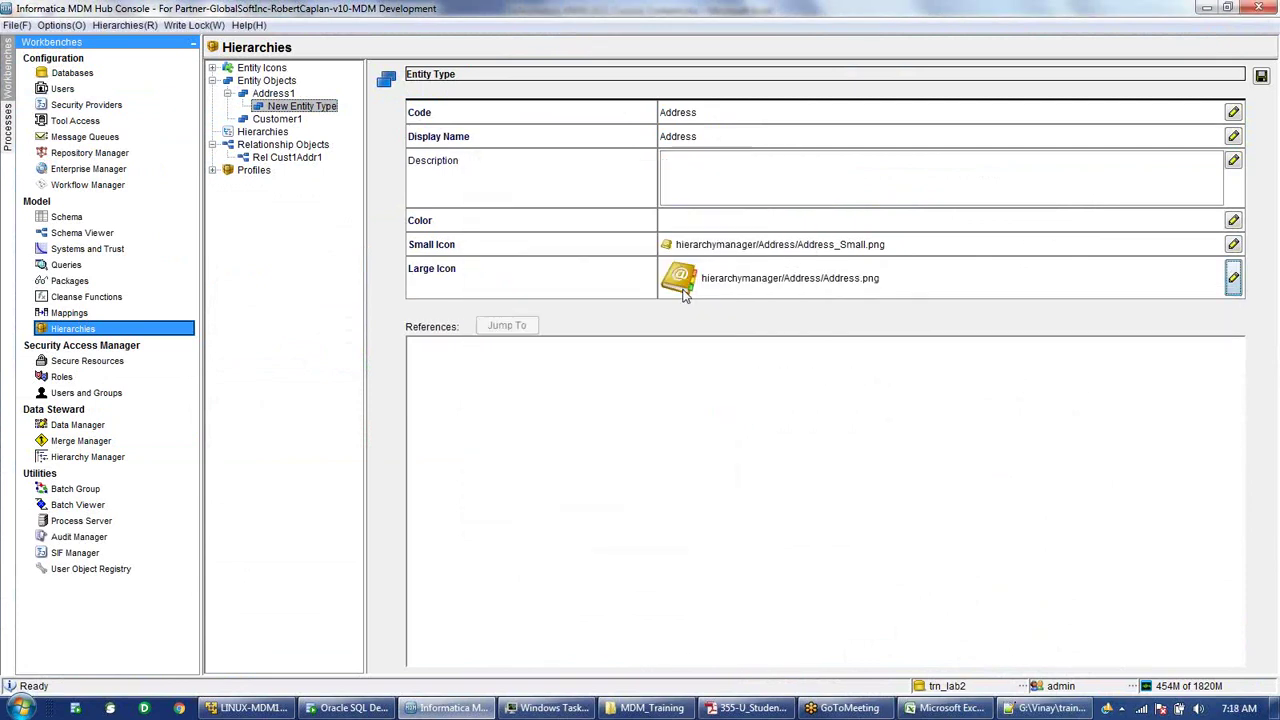
- Set the Address entity type's color to blue 0x3333FF and save the entity type
{"action": "left_click", "coordinate": [1233, 221]}
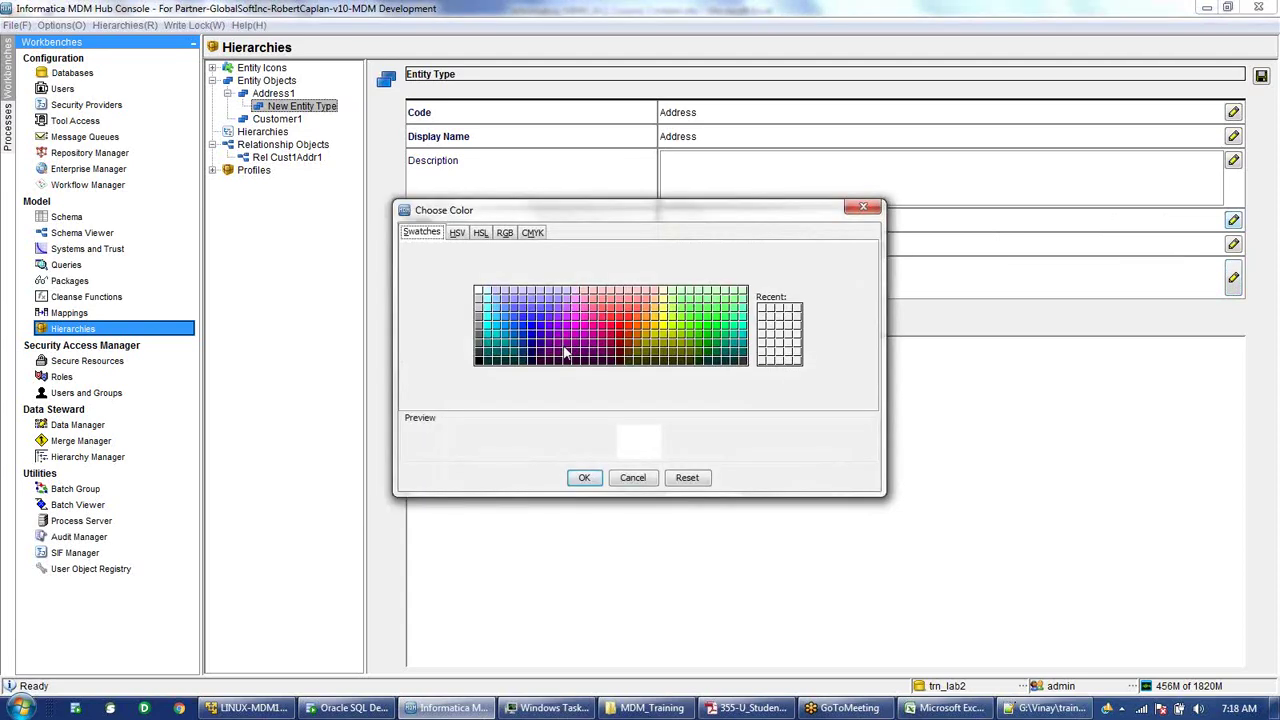
{"action": "left_click", "coordinate": [540, 322]}
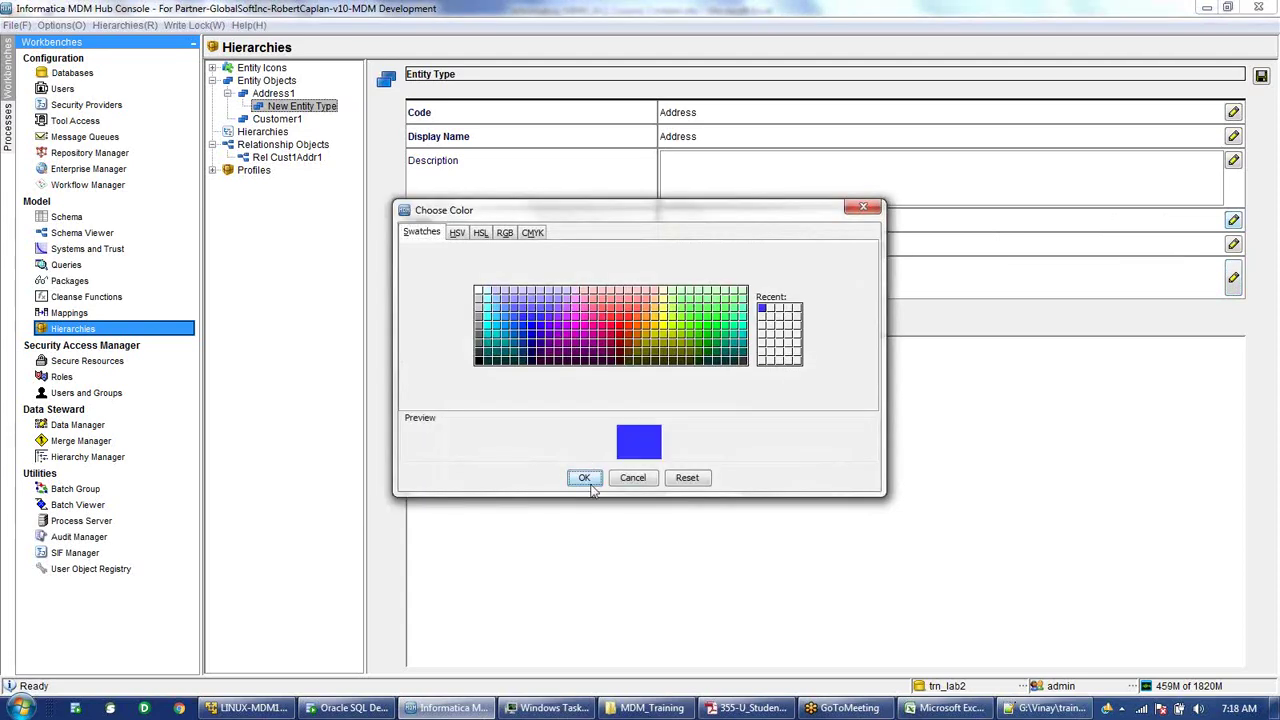
{"action": "left_click", "coordinate": [585, 478]}
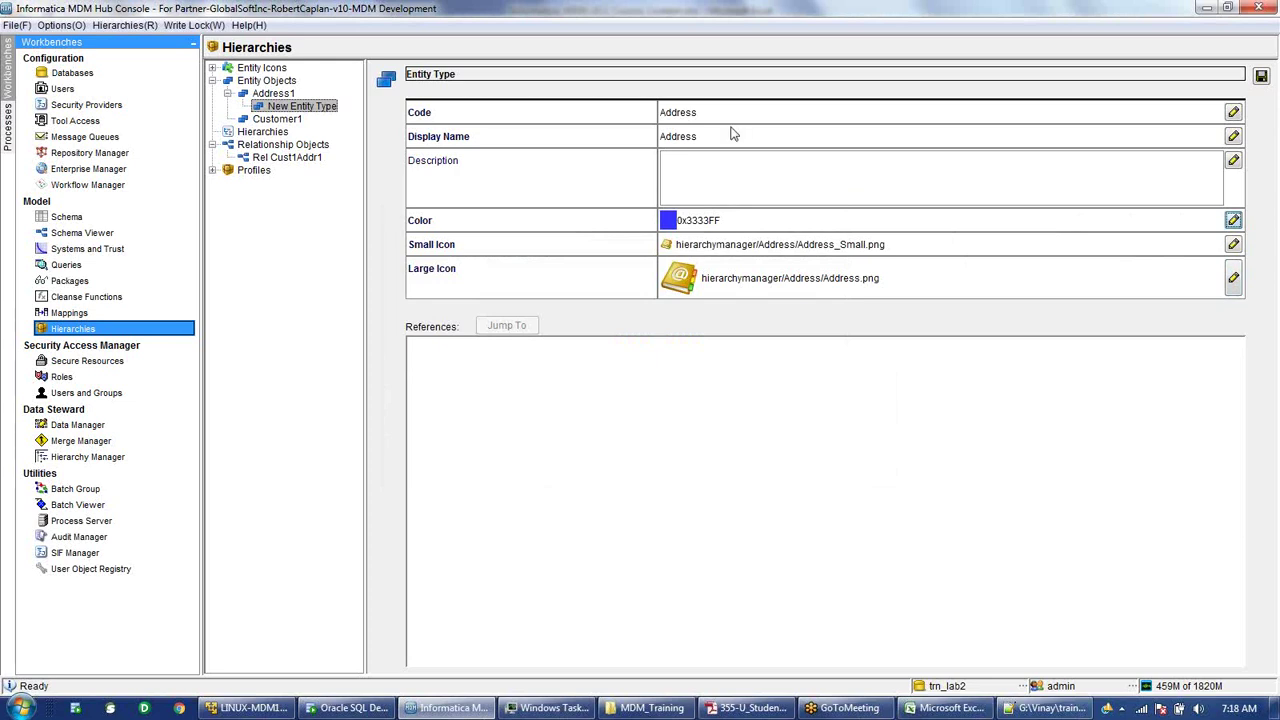
{"action": "left_click", "coordinate": [1262, 78]}
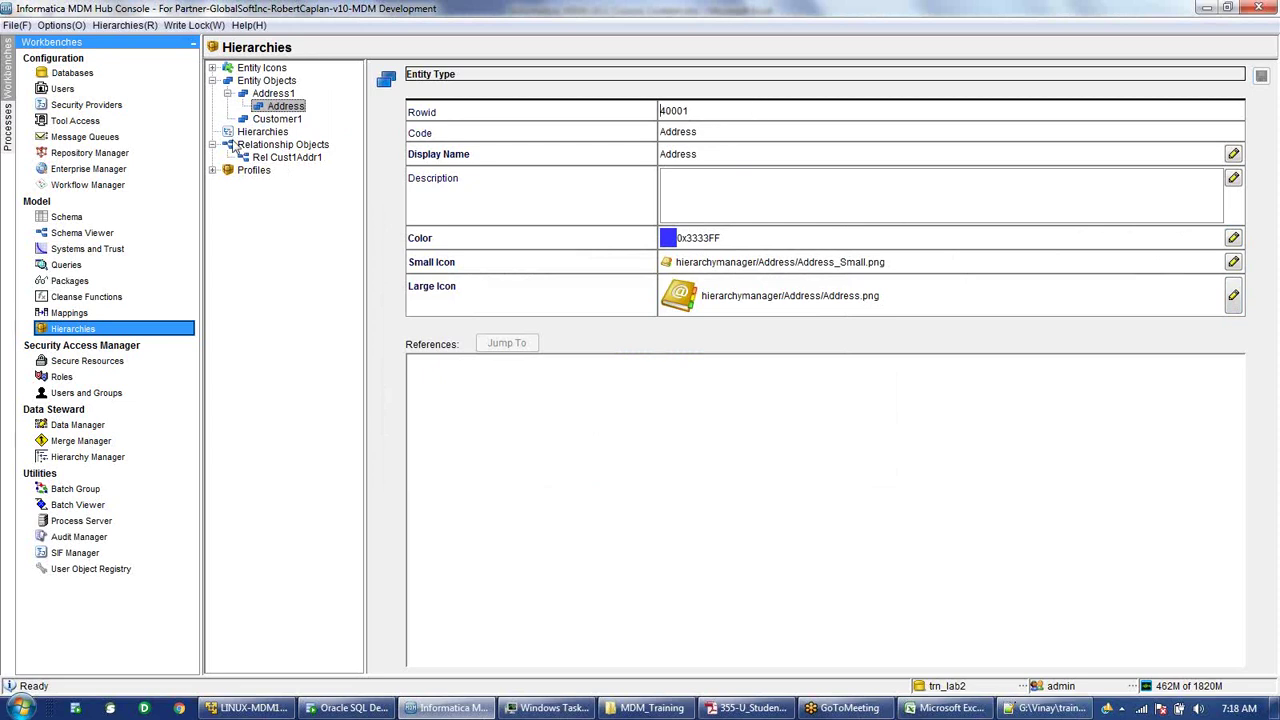
{"action": "left_click", "coordinate": [281, 96]}
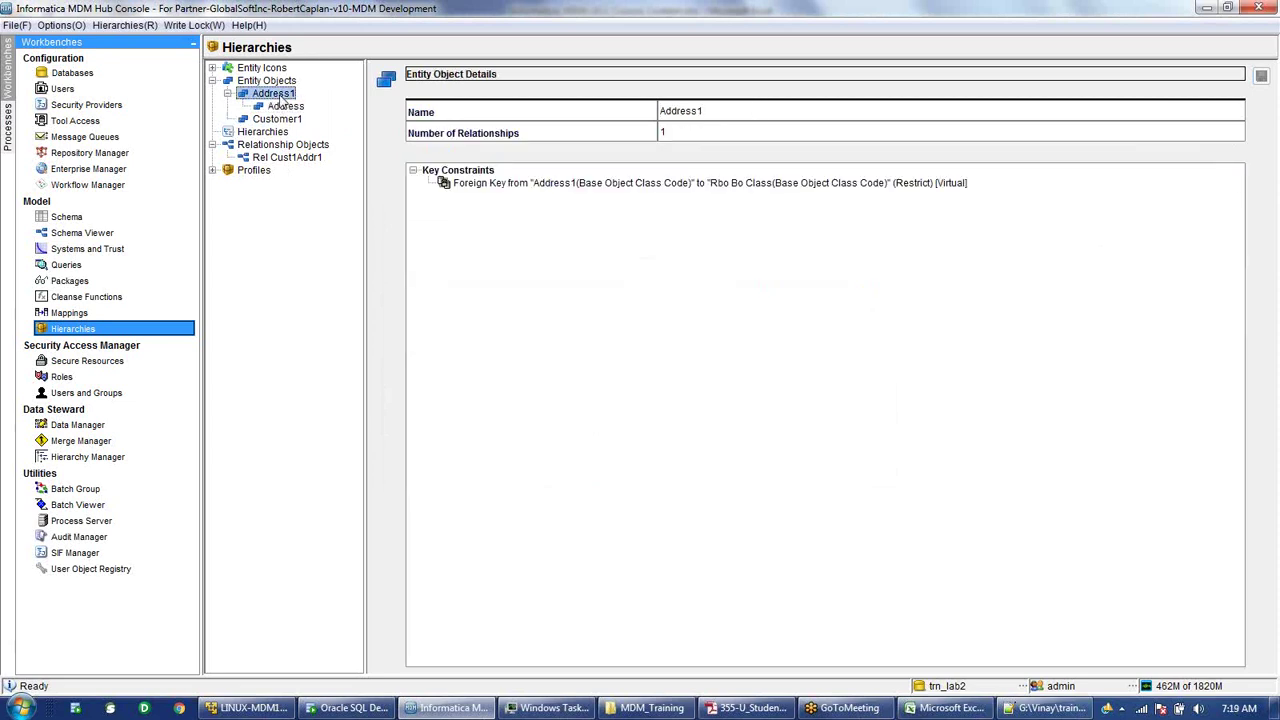
- Add another entity type to the Address1 entity object with Address1 as both its code and display name
{"action": "right_click", "coordinate": [281, 97]}
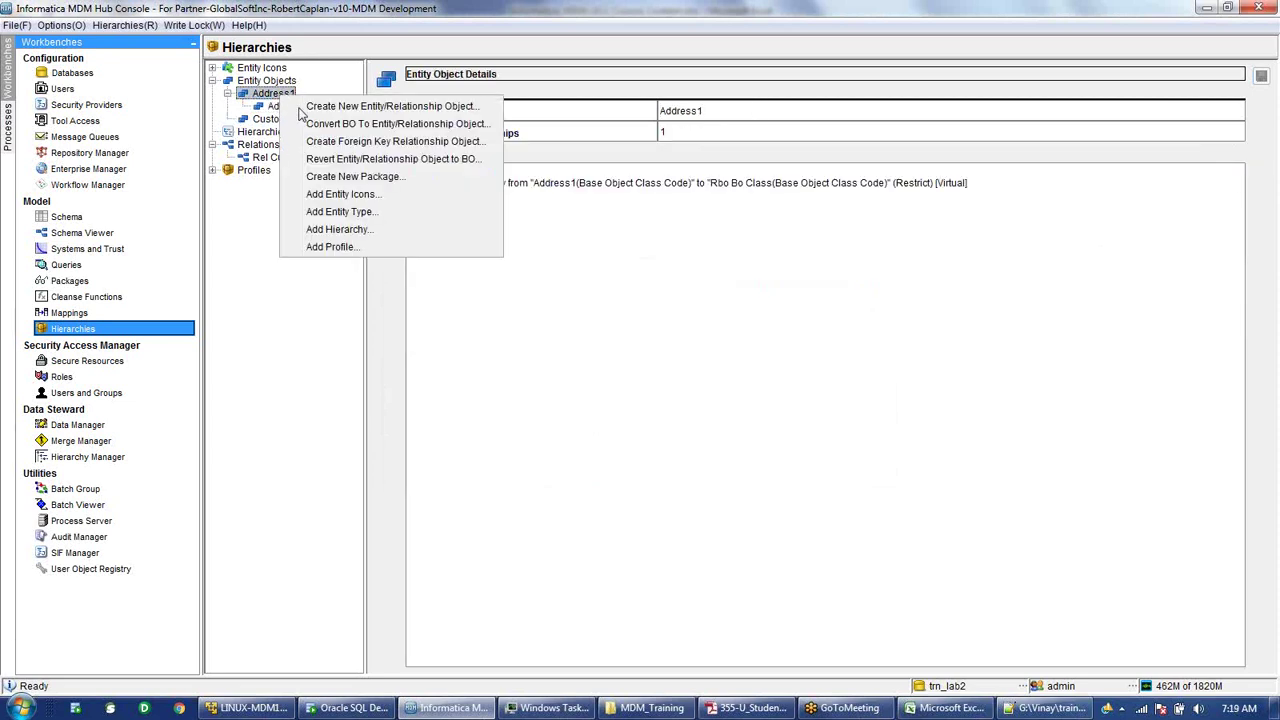
{"action": "left_click", "coordinate": [340, 212]}
{"action": "left_click", "coordinate": [736, 115]}
{"action": "type", "text": "A"}
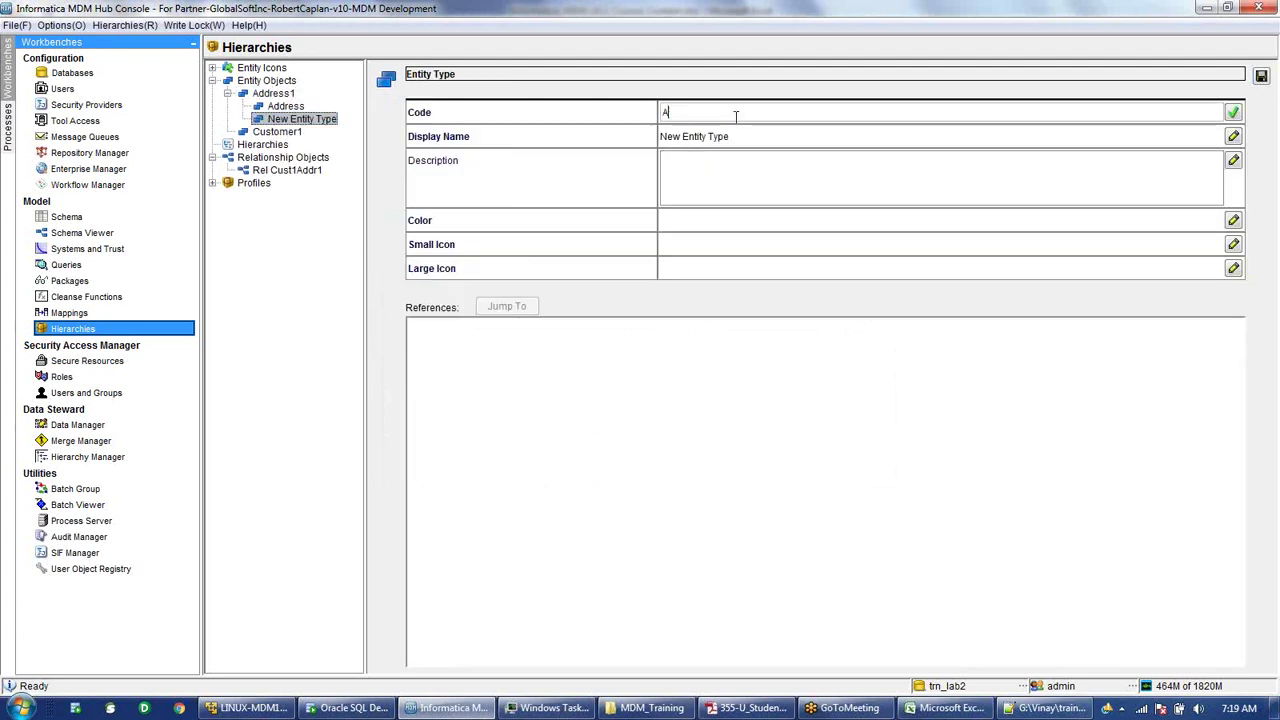
{"action": "type", "text": "ddress1"}
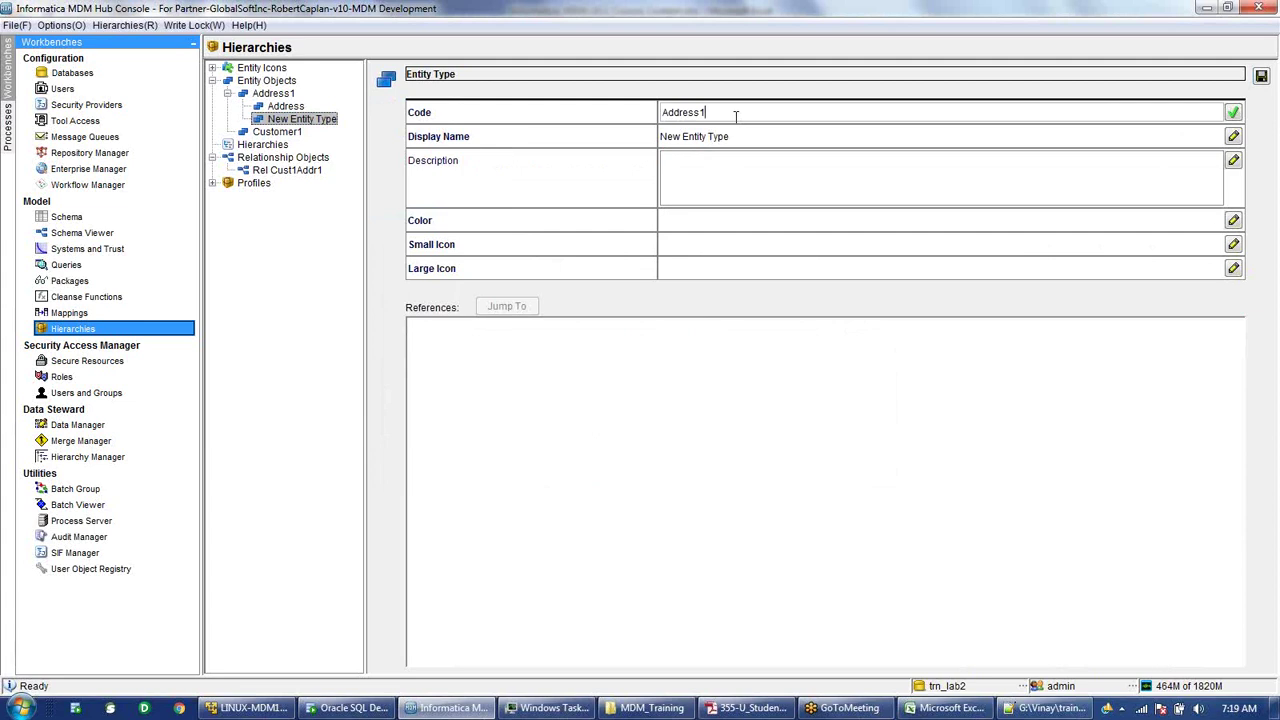
{"action": "key", "text": "ctrl+a"}
{"action": "key", "text": "ctrl+c"}
{"action": "left_click", "coordinate": [746, 137]}
{"action": "key", "text": "ctrl+v"}
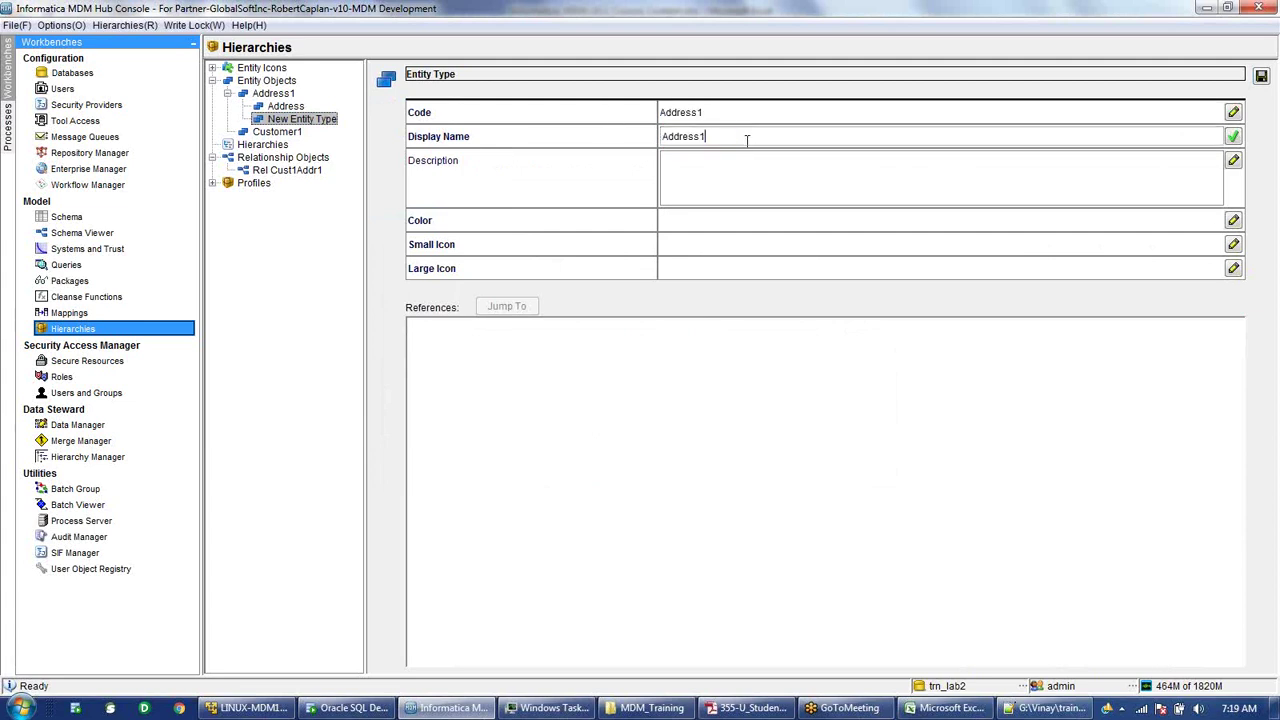
- Set the entity type's color to purple 0xCC66FF and its icons to Doctor_Small.png and Doctor.png, and save it
{"action": "left_click", "coordinate": [712, 224]}
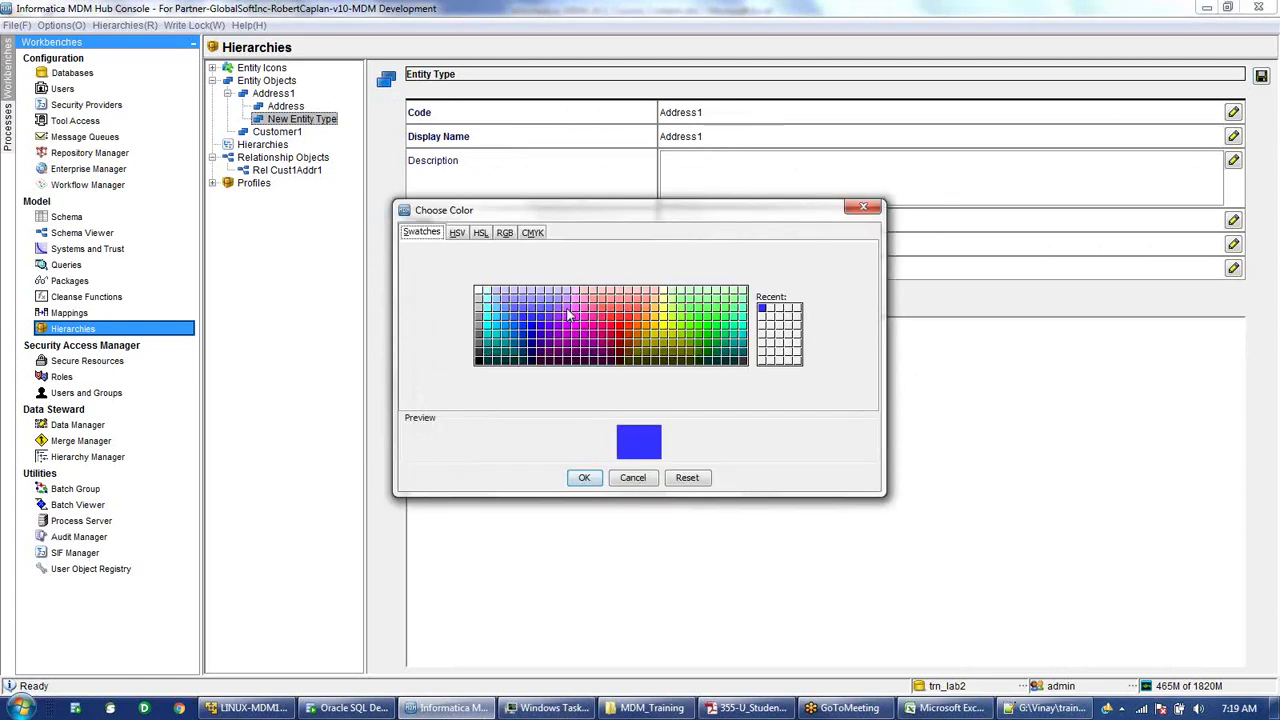
{"action": "left_click", "coordinate": [573, 317]}
{"action": "left_click", "coordinate": [580, 480]}
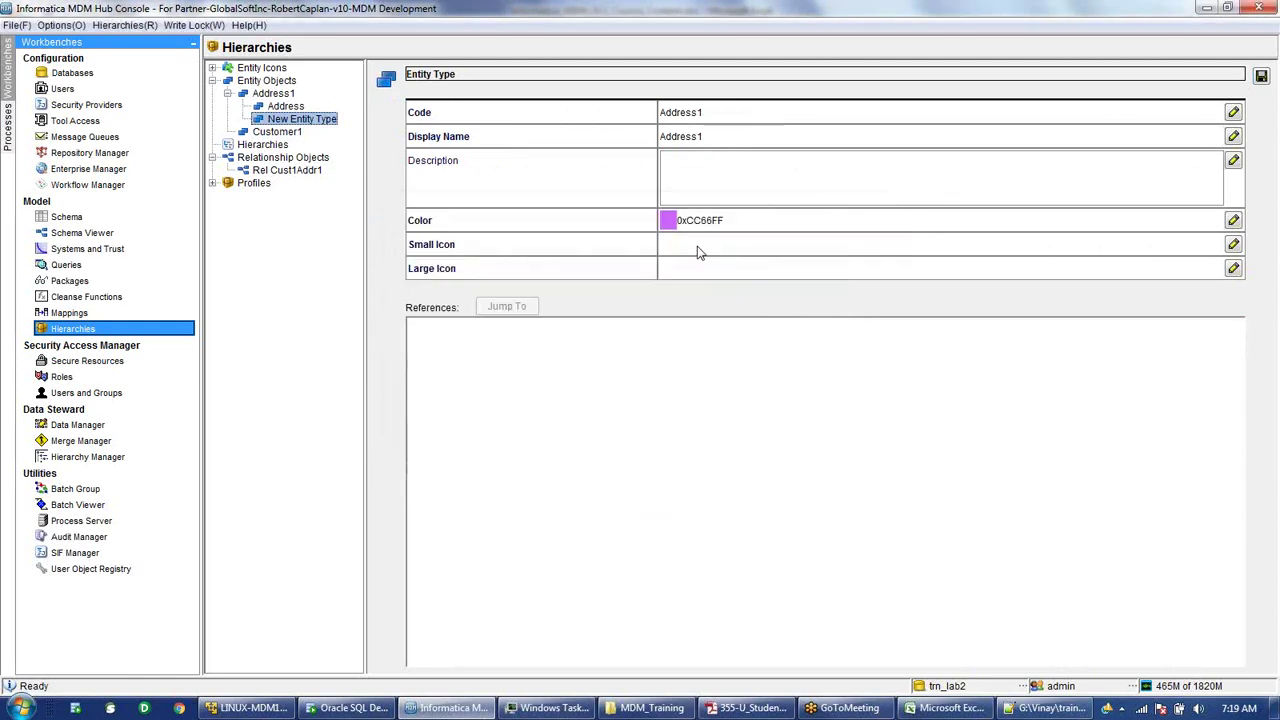
{"action": "left_click", "coordinate": [699, 252]}
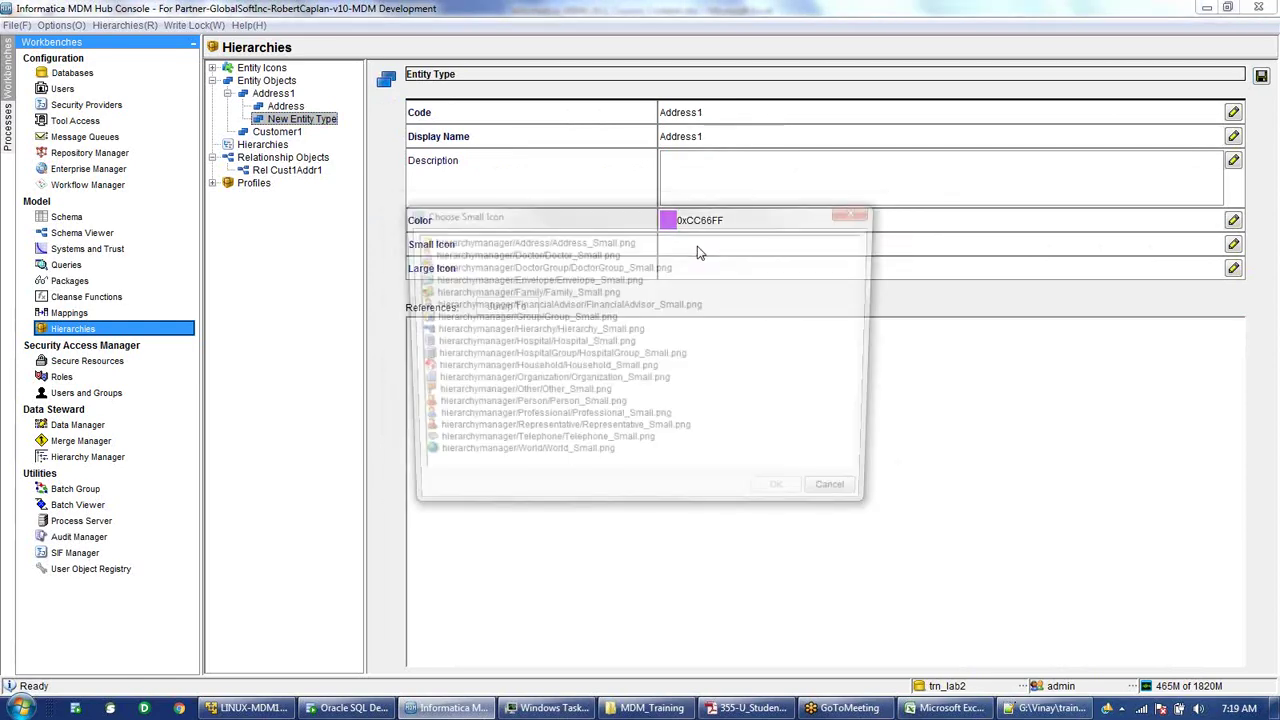
{"action": "double_click", "coordinate": [590, 256]}
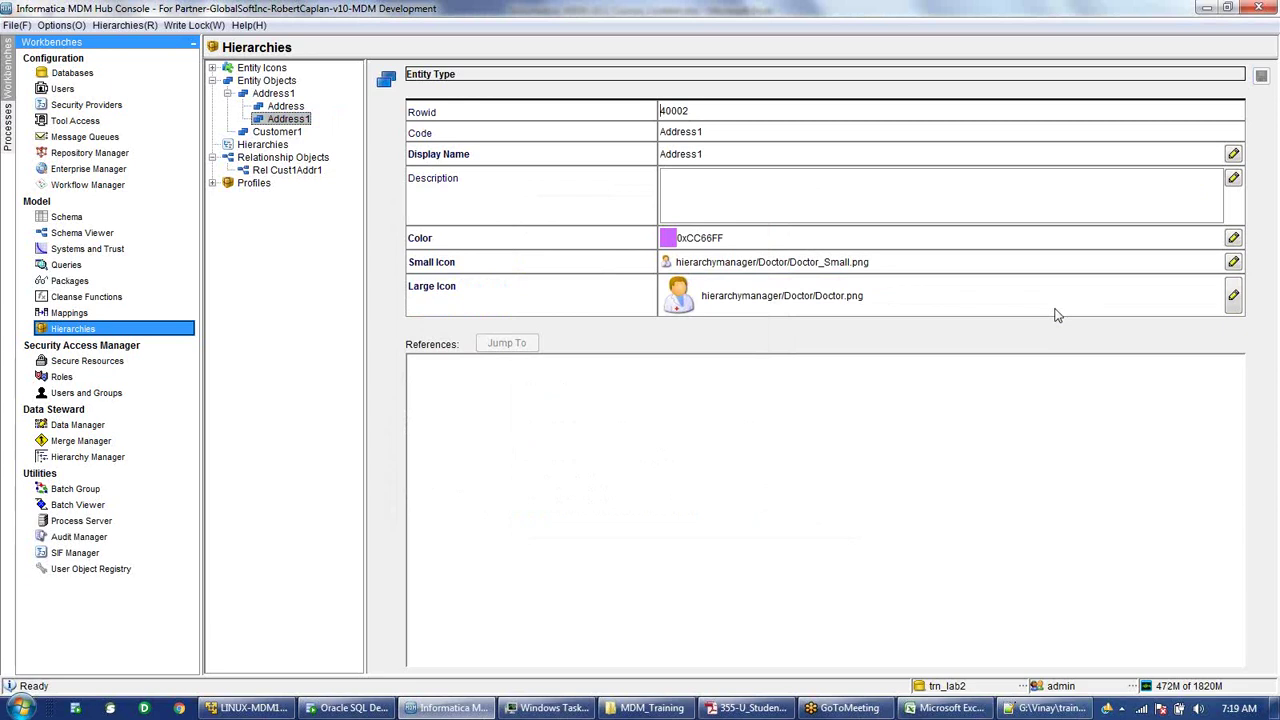
- Add an entity type to the Customer1 entity object with Customer as both its code and display name
{"action": "left_click", "coordinate": [270, 133]}
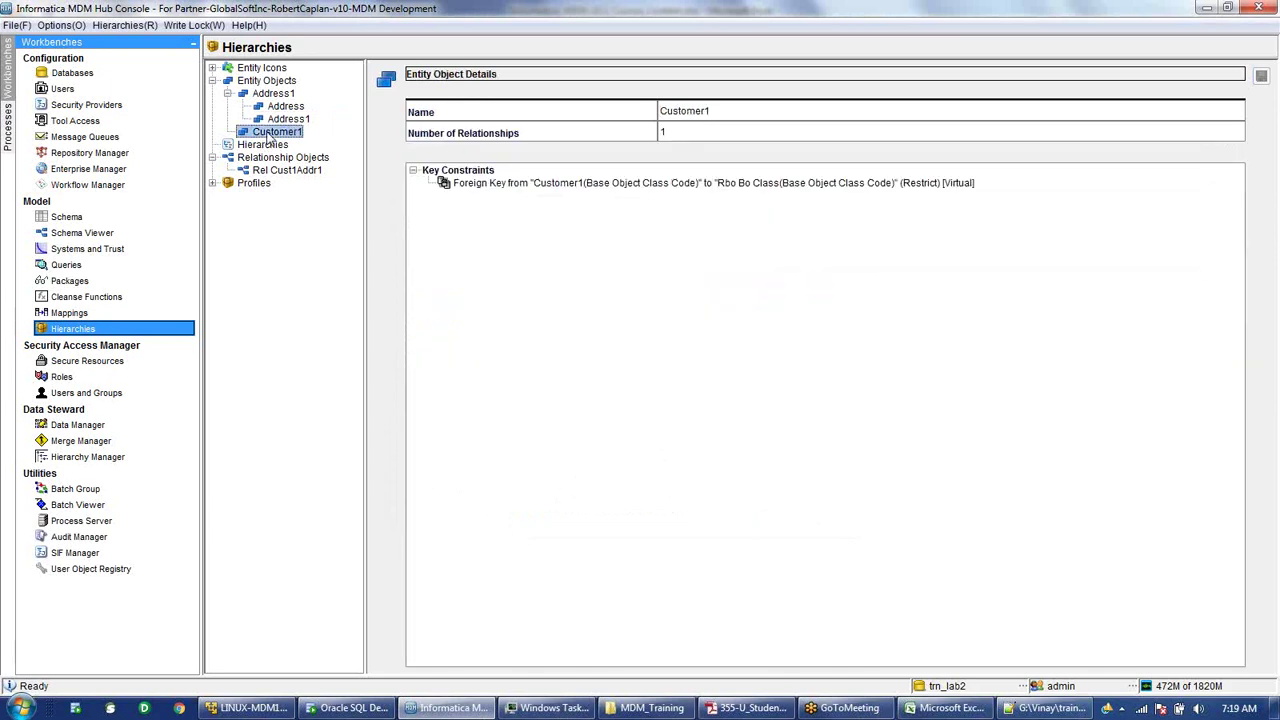
{"action": "right_click", "coordinate": [270, 136]}
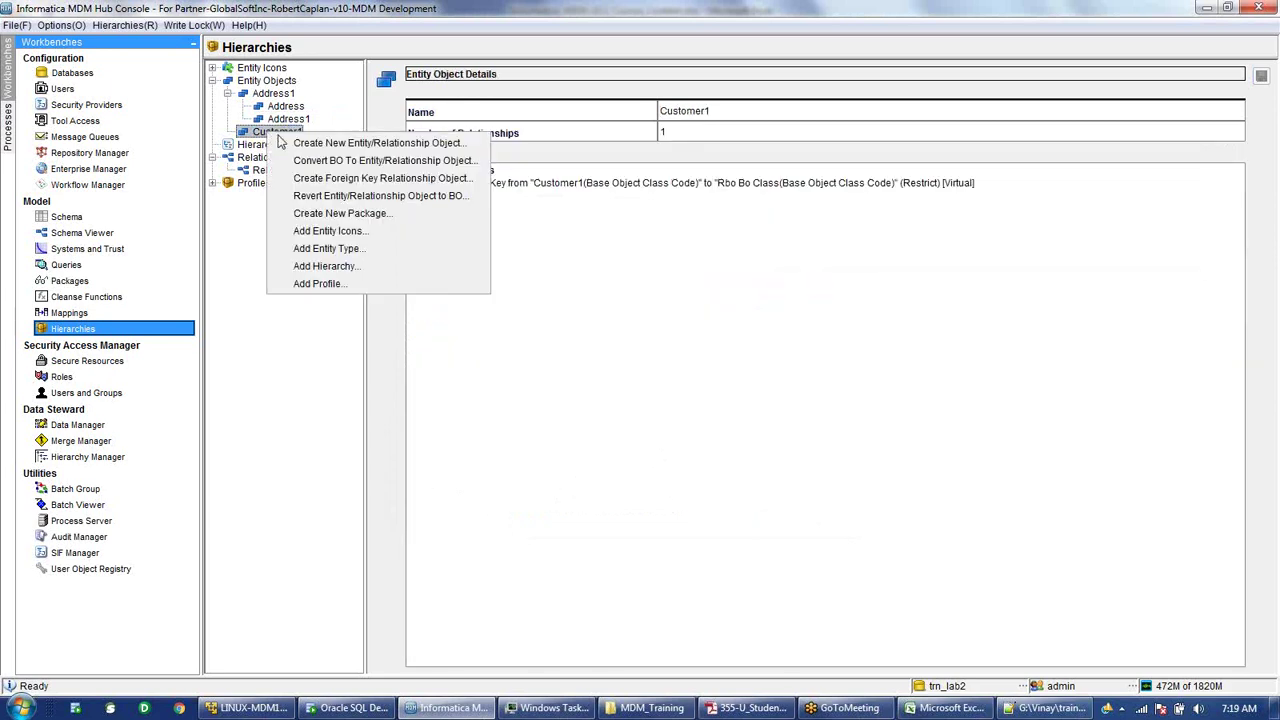
{"action": "left_click", "coordinate": [341, 256]}
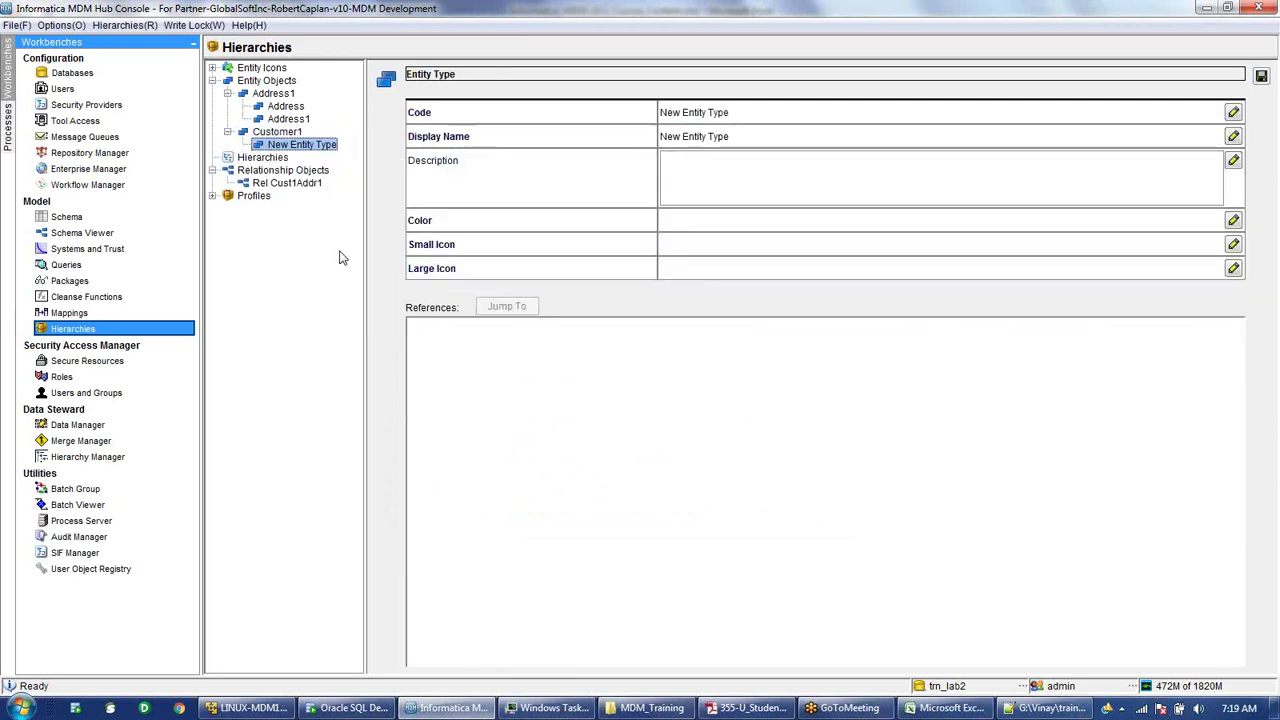
{"action": "left_click", "coordinate": [757, 112]}
{"action": "type", "text": "Customer"}
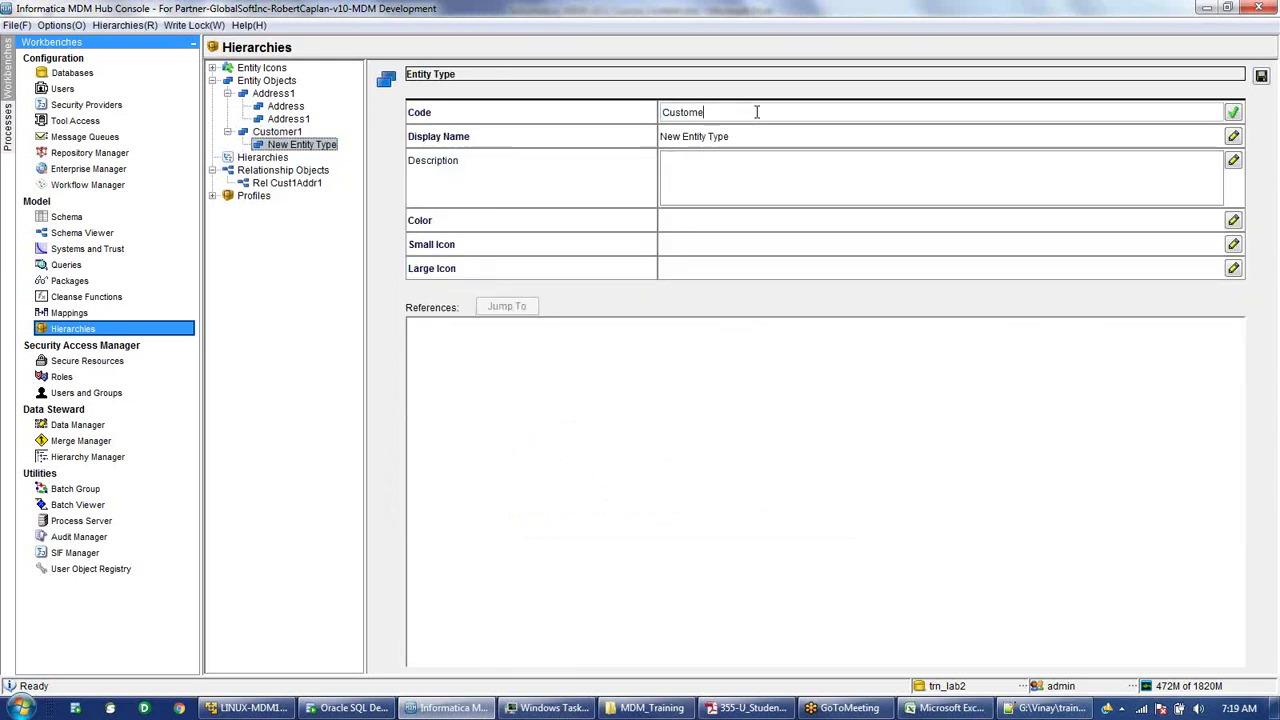
{"action": "double_click", "coordinate": [757, 112]}
{"action": "key", "text": "Return"}
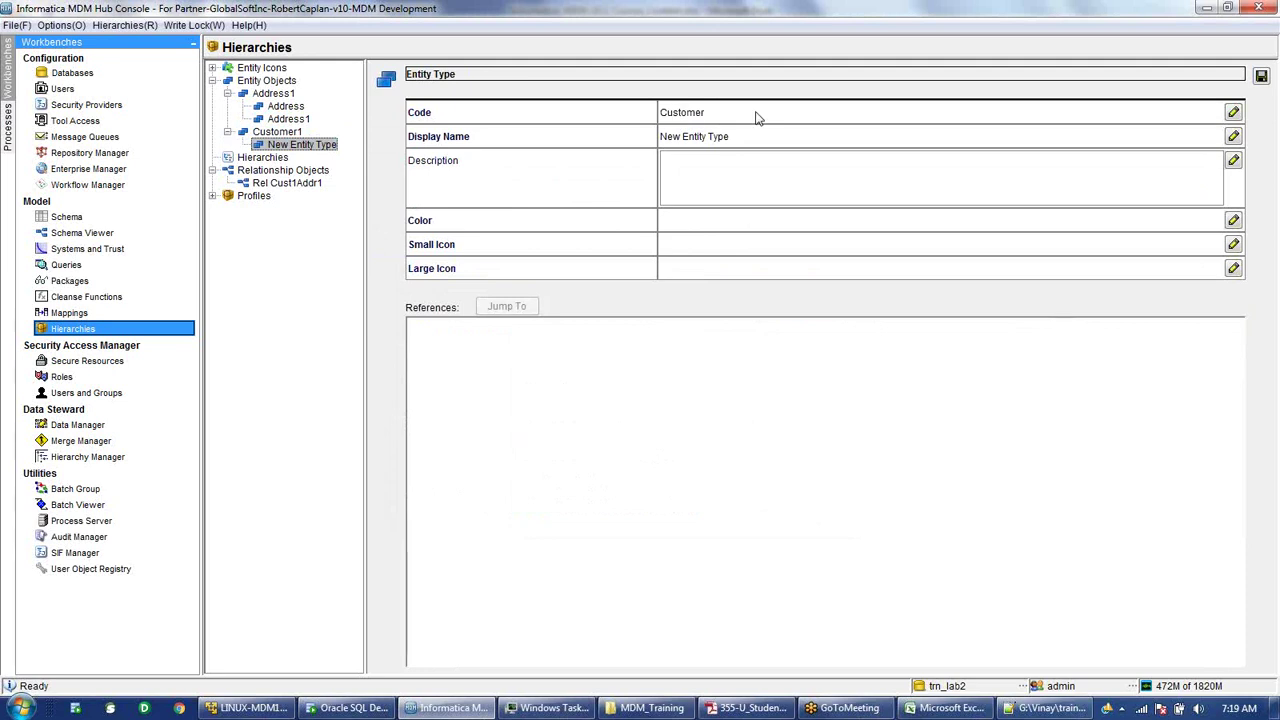
{"action": "left_click", "coordinate": [757, 135]}
{"action": "type", "text": "Customer"}
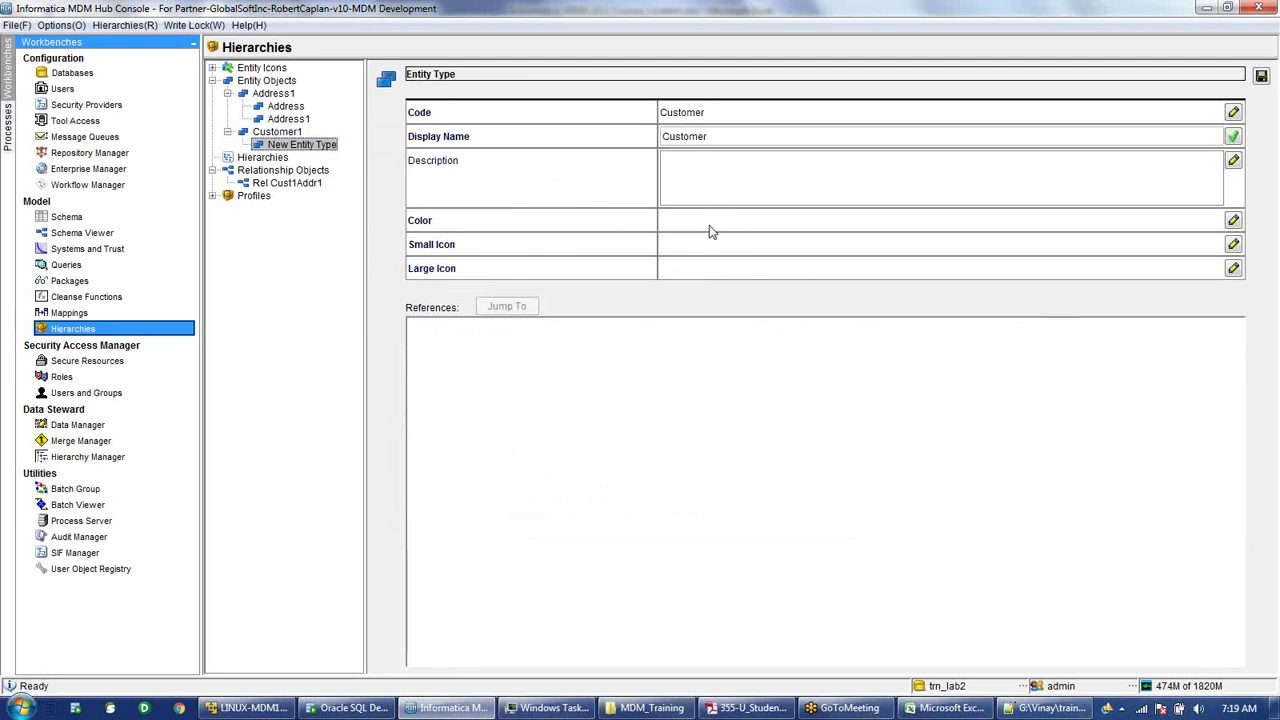
{"action": "key", "text": "Return"}
- Set the Customer entity type's color to red 0xFF3333
{"action": "left_click", "coordinate": [709, 231]}
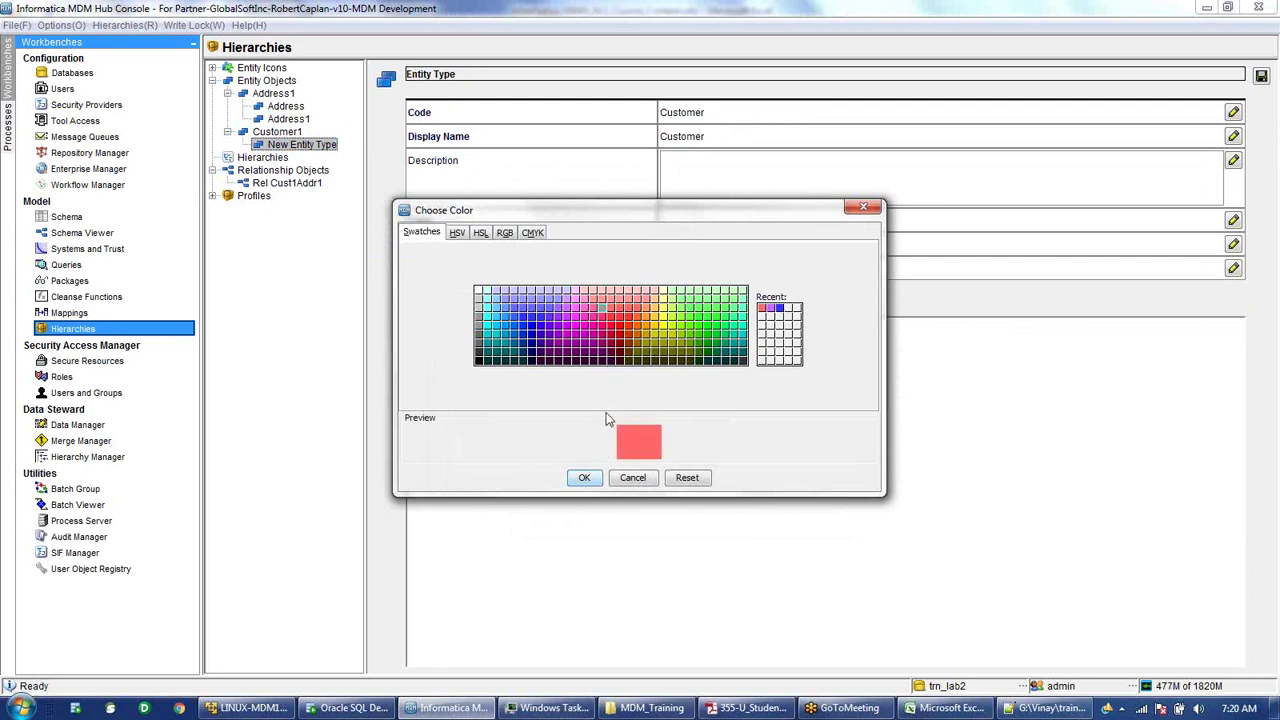
{"action": "left_click", "coordinate": [612, 319]}
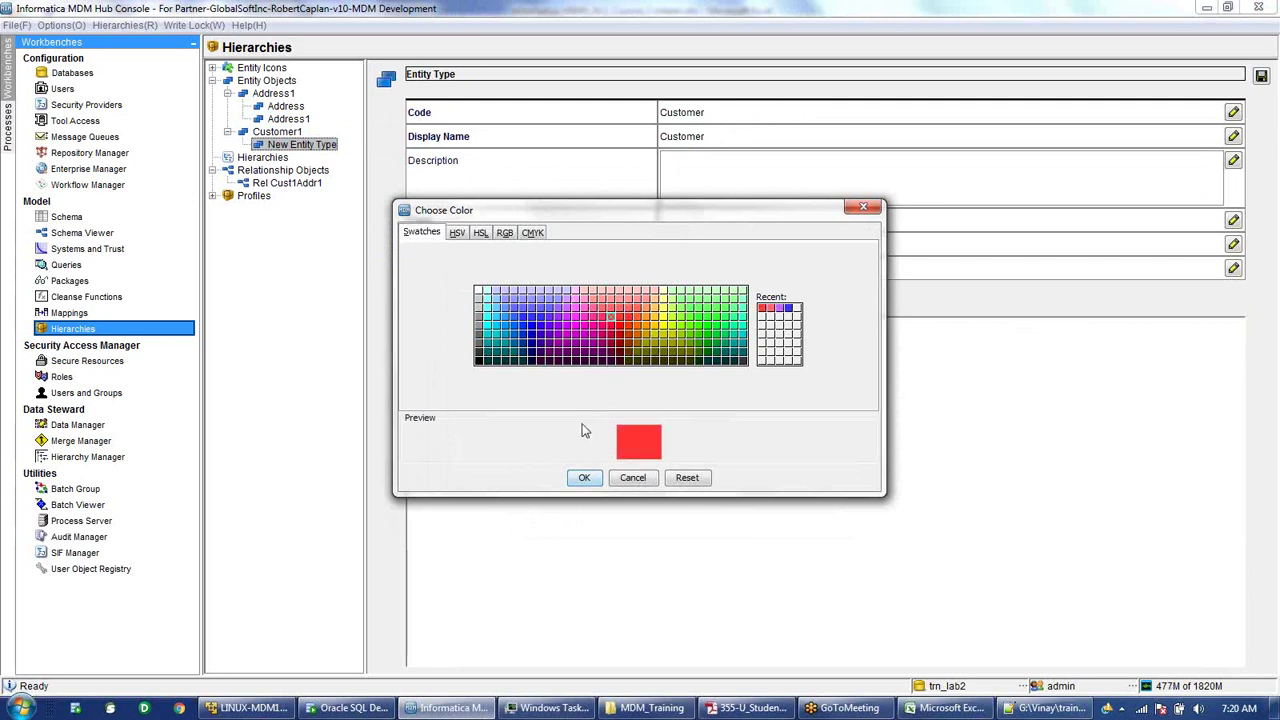
{"action": "left_click", "coordinate": [585, 478]}
- Assign DoctorGroup_Small.png as the small icon and DoctorGroup.png as the large icon, and save the Customer entity type
{"action": "double_click", "coordinate": [696, 249]}
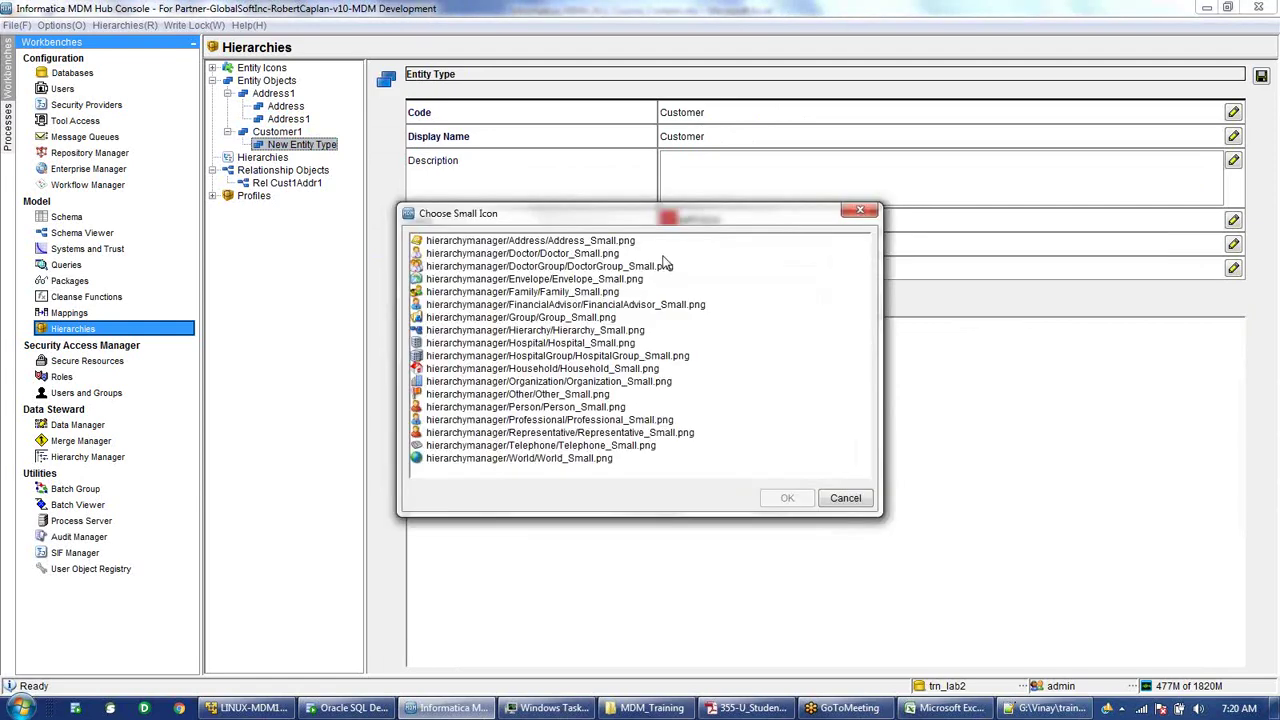
{"action": "left_click", "coordinate": [628, 266]}
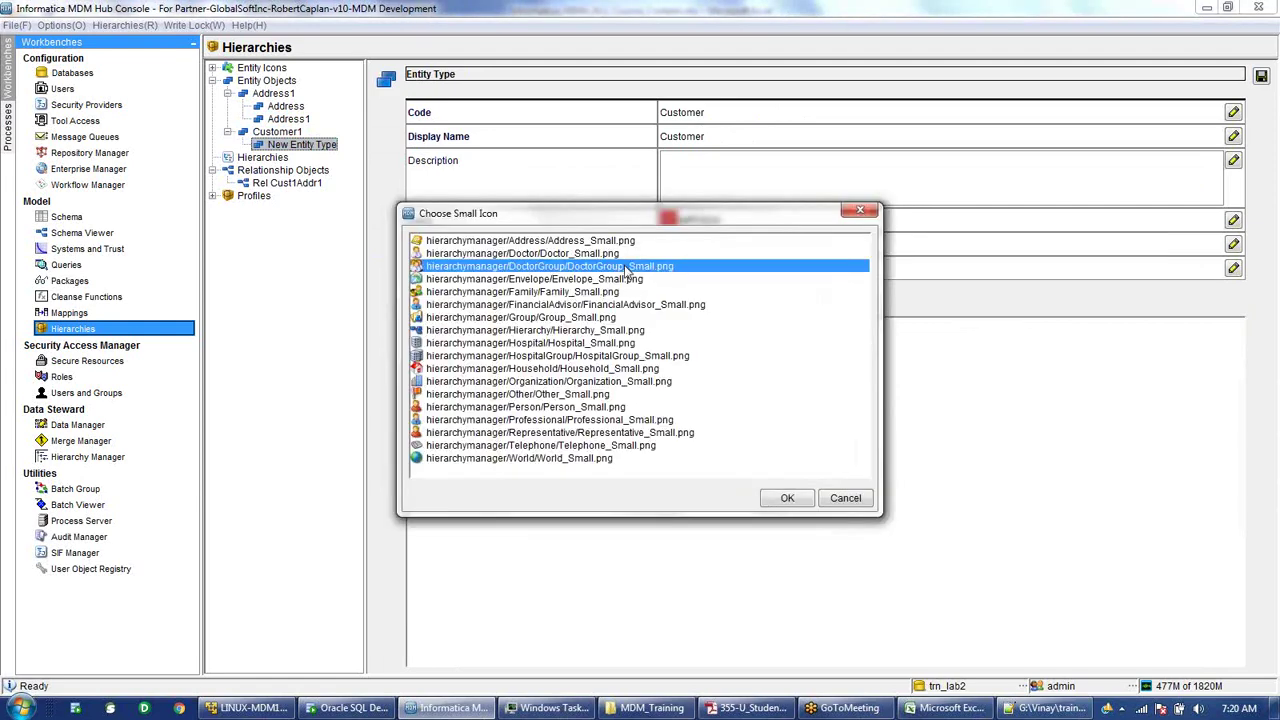
{"action": "double_click", "coordinate": [628, 266]}
{"action": "double_click", "coordinate": [689, 269]}
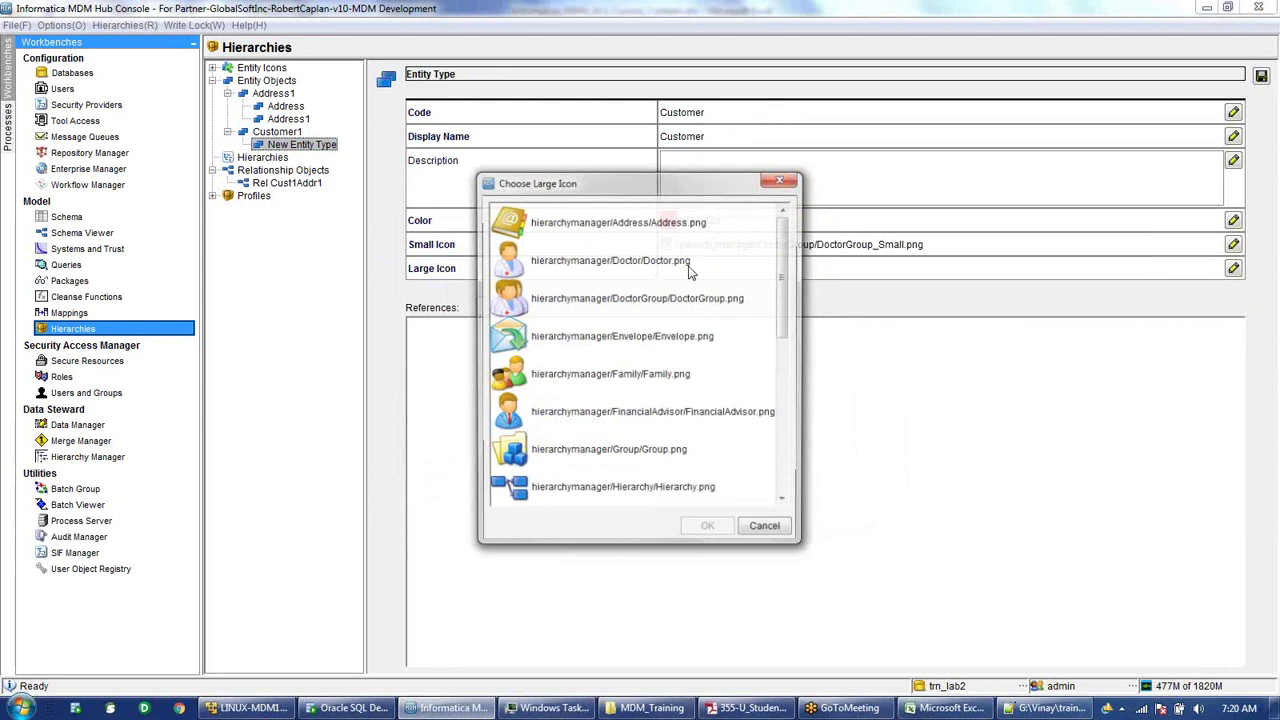
{"action": "double_click", "coordinate": [610, 298]}
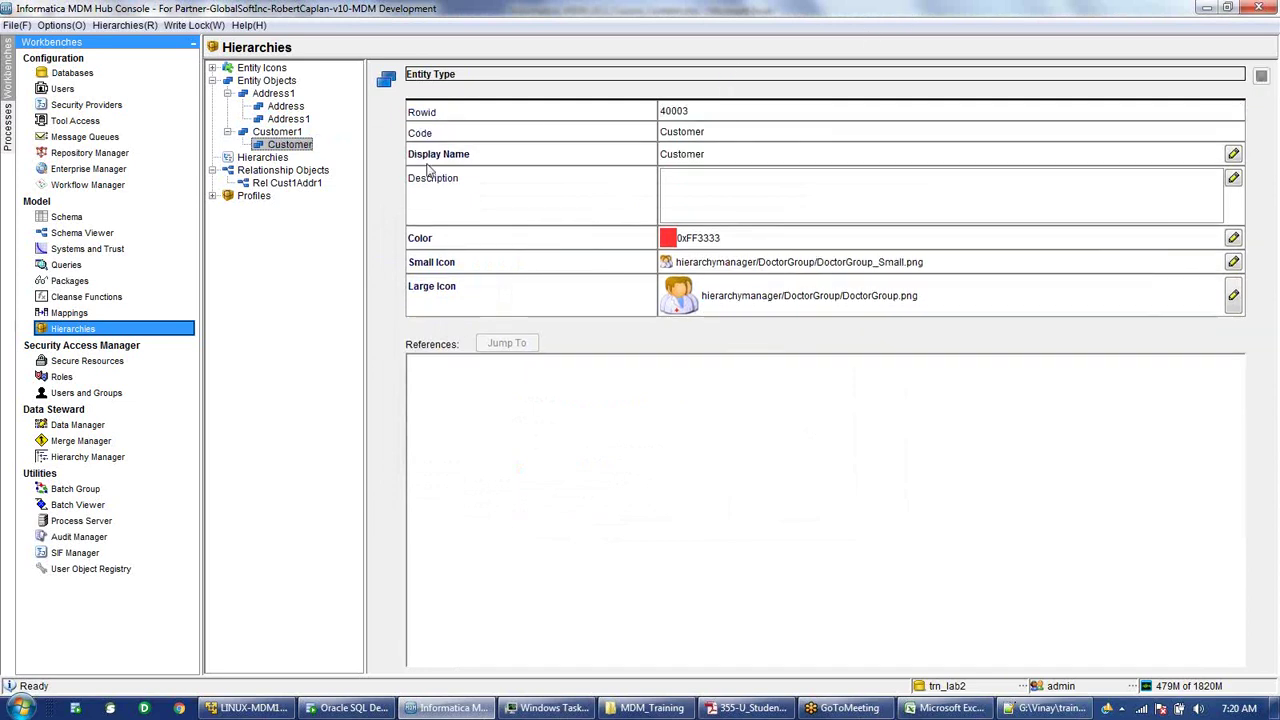
- Add a hierarchy with Hier1 as both its code and display name, leave the description empty, and save it
{"action": "left_click", "coordinate": [262, 157]}
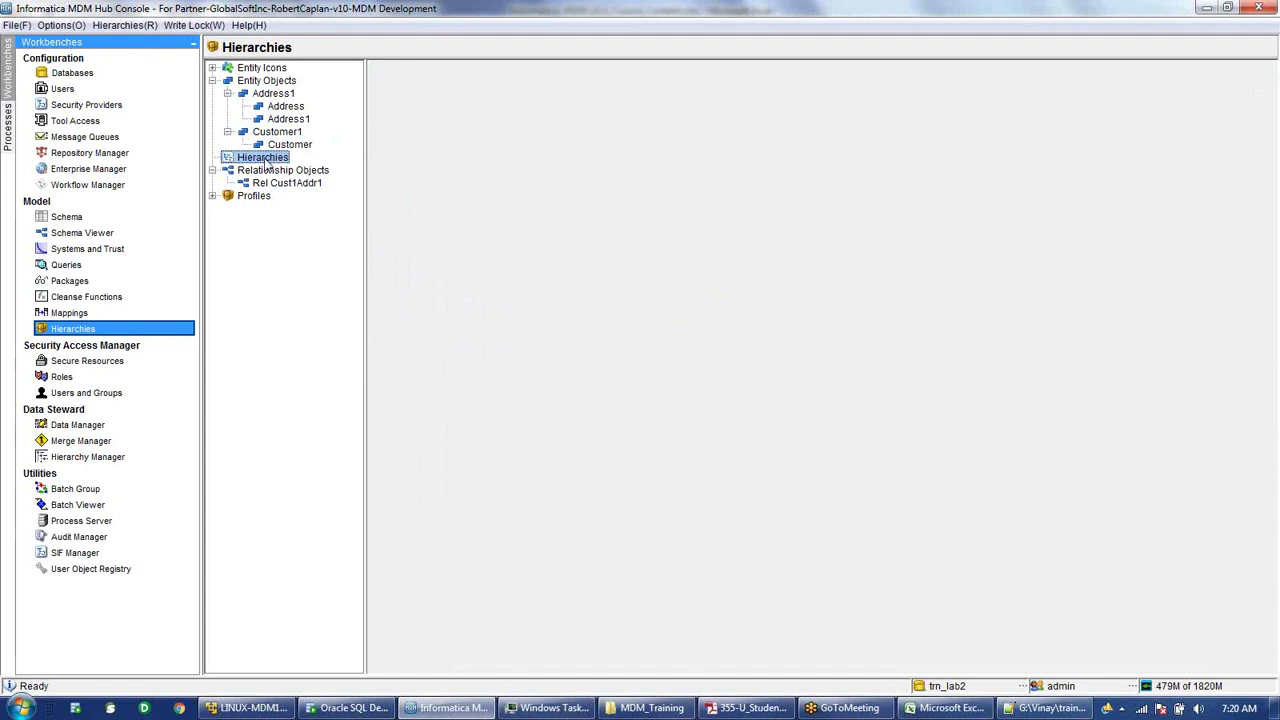
{"action": "right_click", "coordinate": [266, 163]}
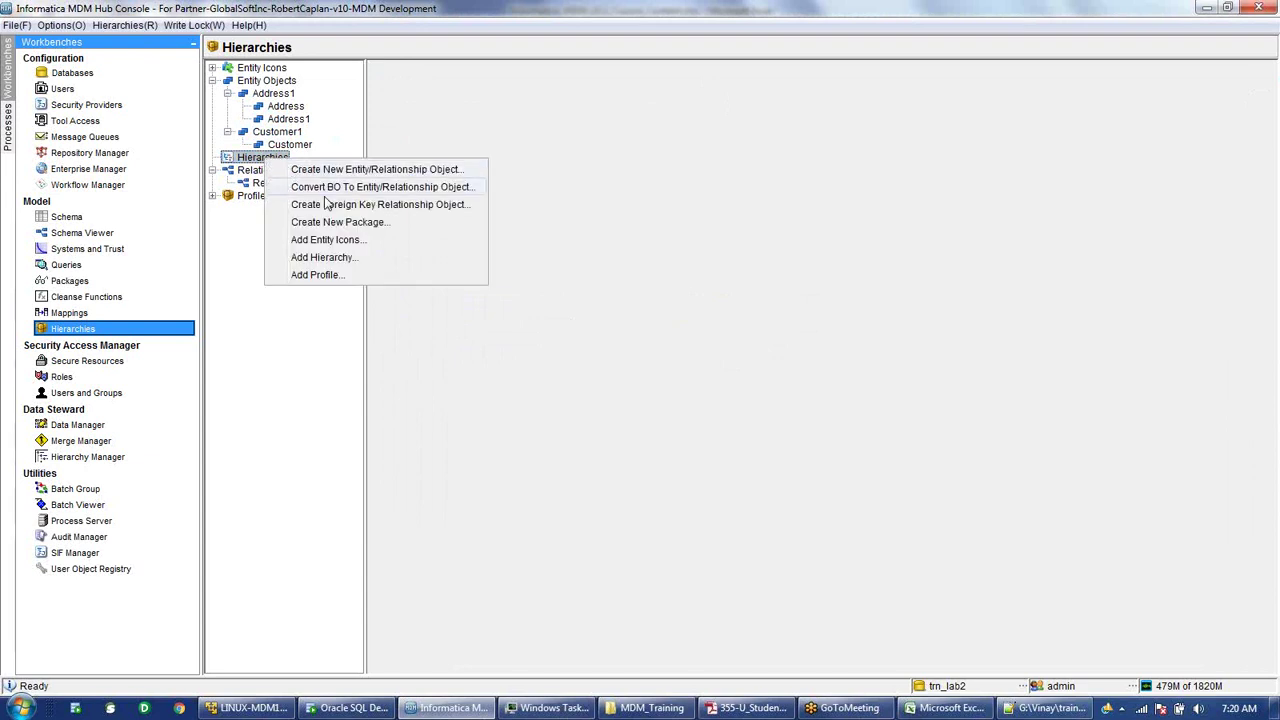
{"action": "left_click", "coordinate": [340, 258]}
{"action": "left_click", "coordinate": [760, 112]}
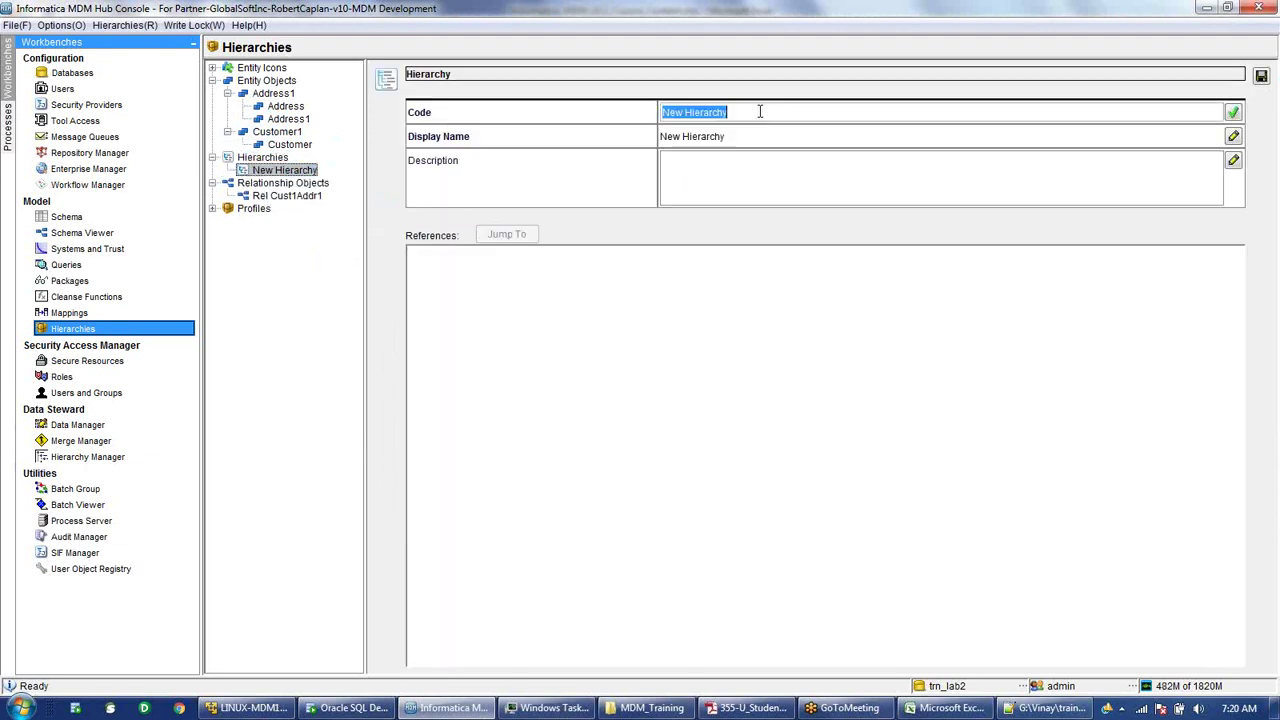
{"action": "type", "text": "Hier1"}
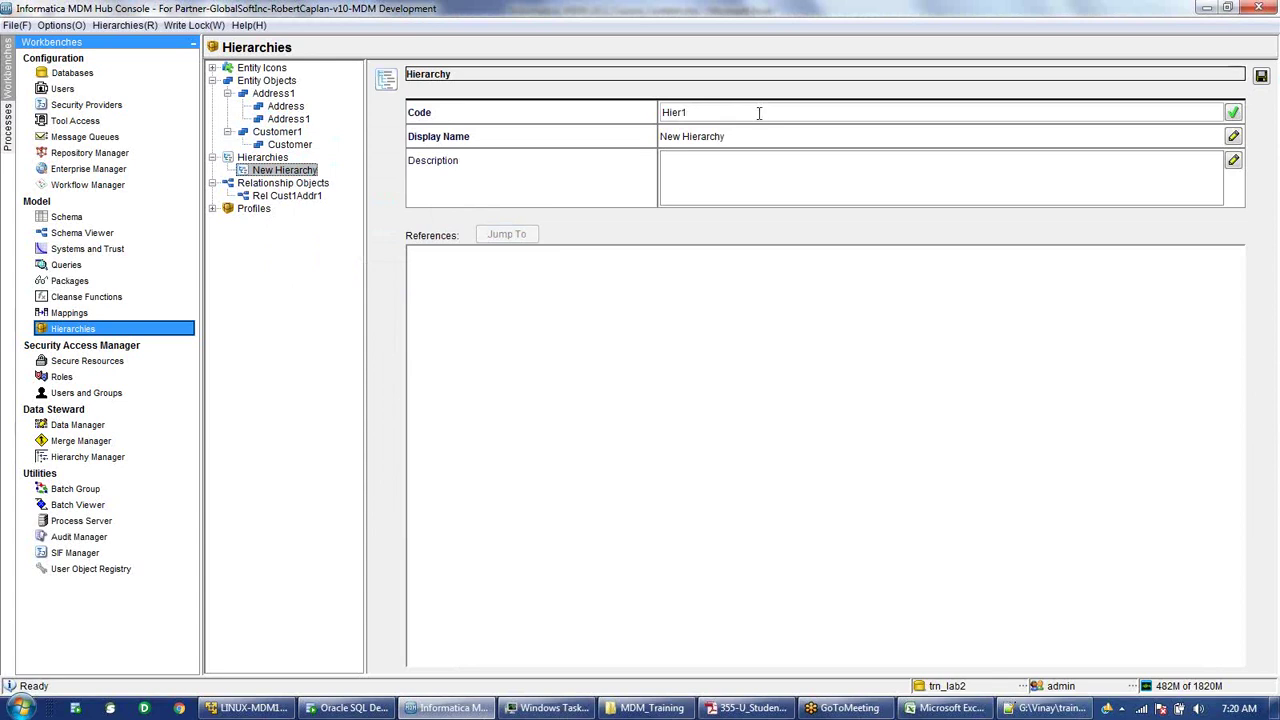
{"action": "key", "text": "ctrl+a"}
{"action": "key", "text": "ctrl+c"}
{"action": "left_click", "coordinate": [760, 140]}
{"action": "key", "text": "ctrl+v"}
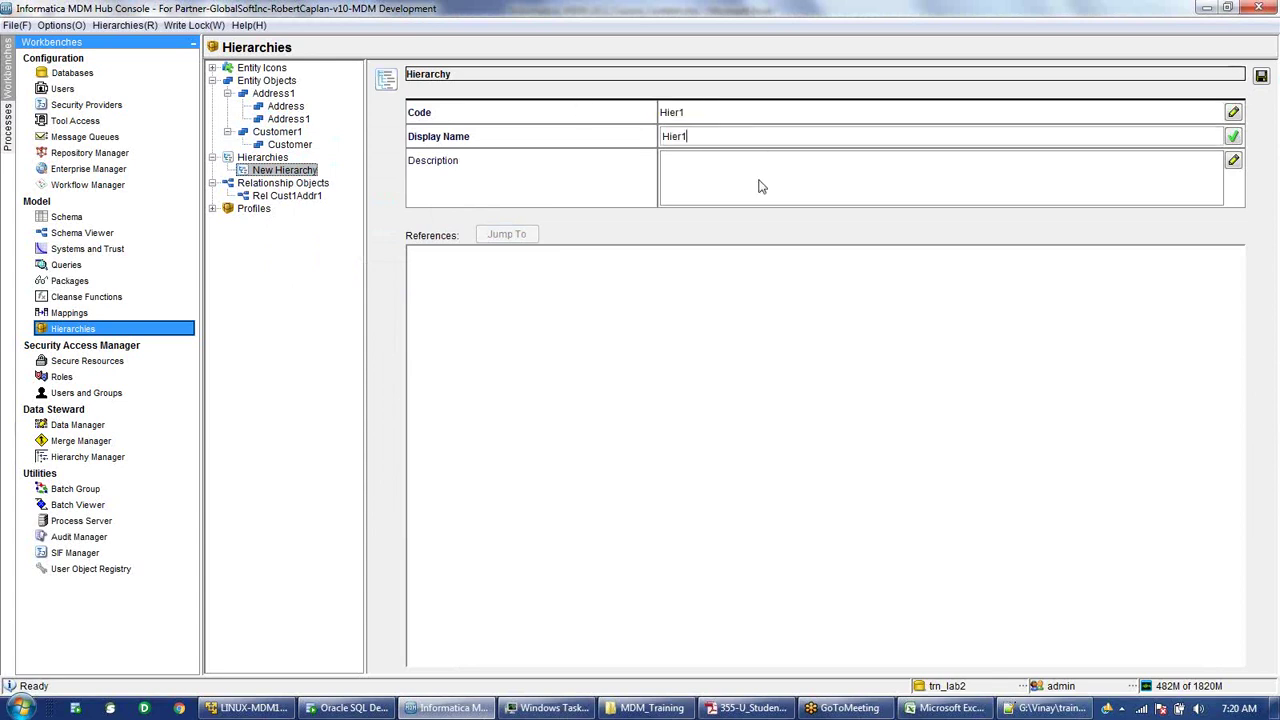
{"action": "left_click", "coordinate": [760, 186]}
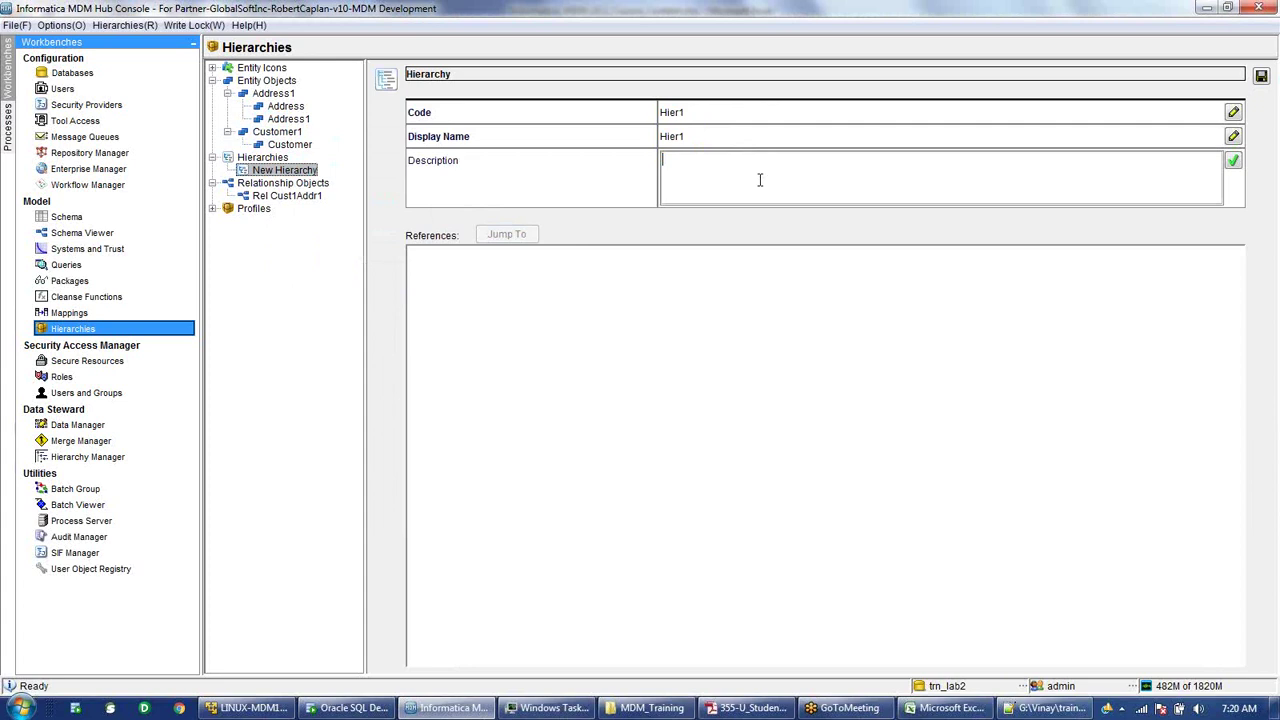
{"action": "left_click", "coordinate": [1262, 77]}
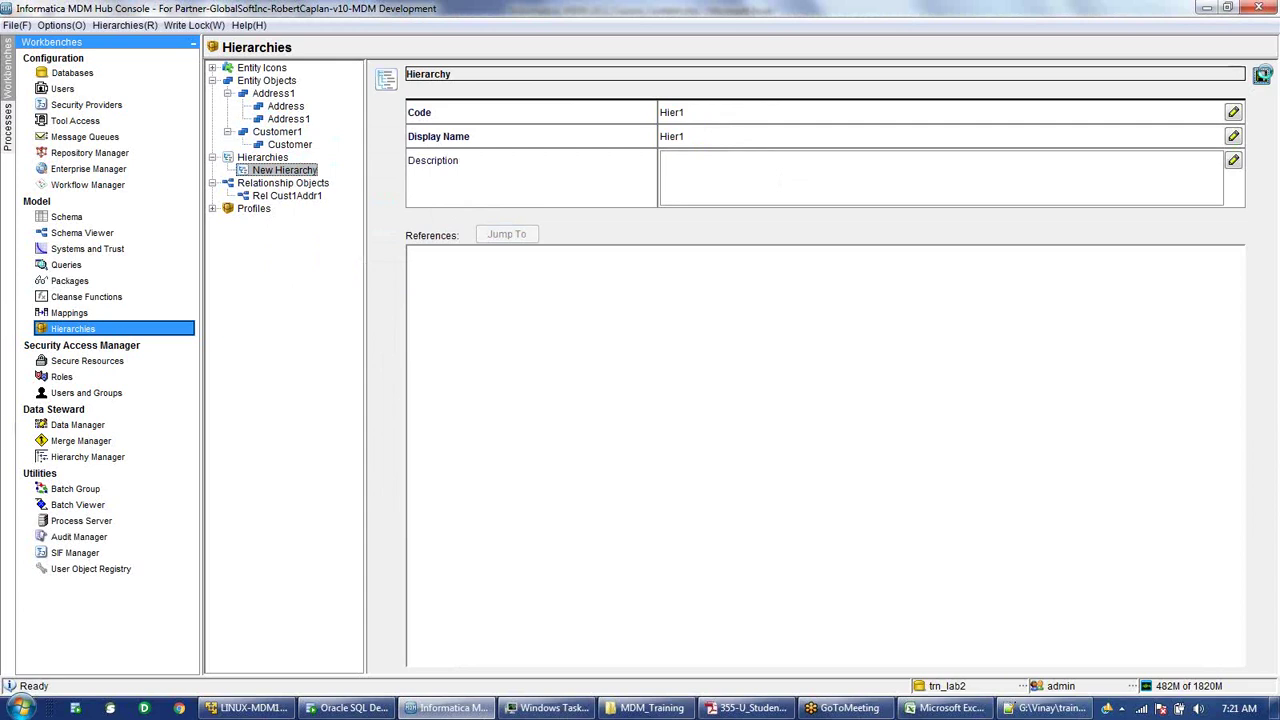
{"action": "left_click", "coordinate": [1262, 75]}
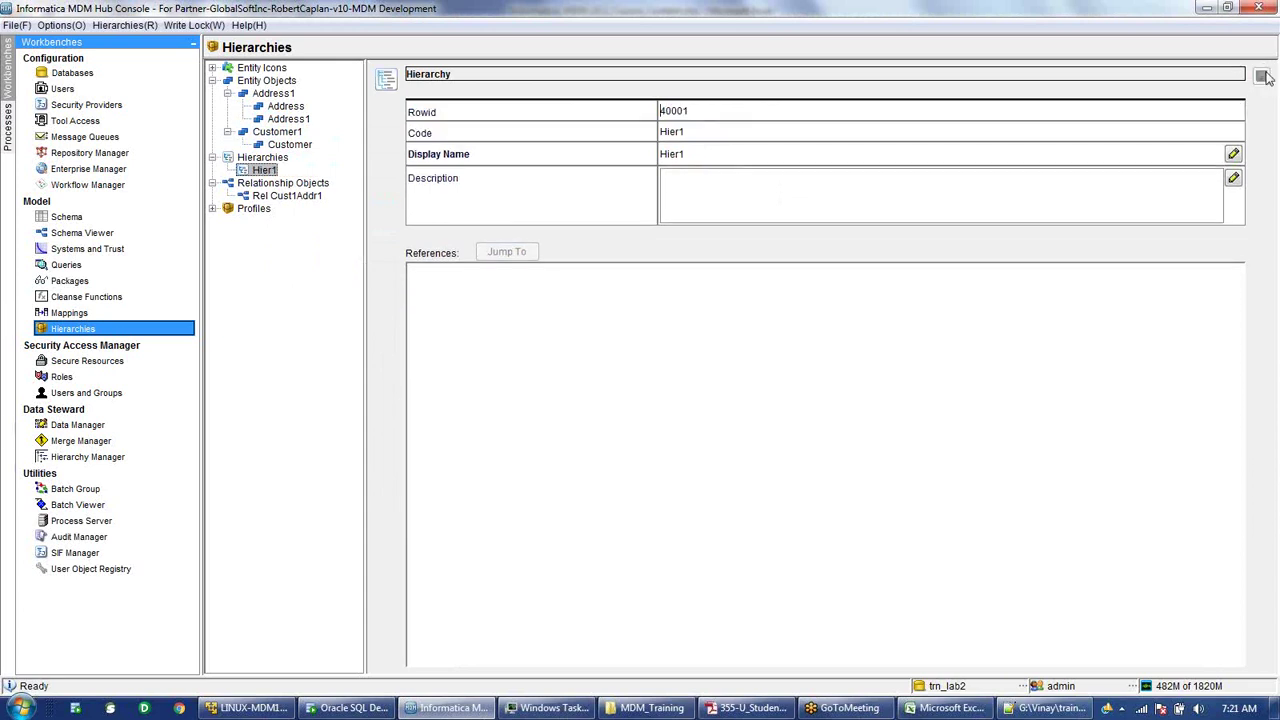
- Switch to the student handbook in Adobe Reader and examine the HM Hierarchies table of entity and relationship types
{"action": "left_click", "coordinate": [266, 158]}
{"action": "right_click", "coordinate": [266, 160]}
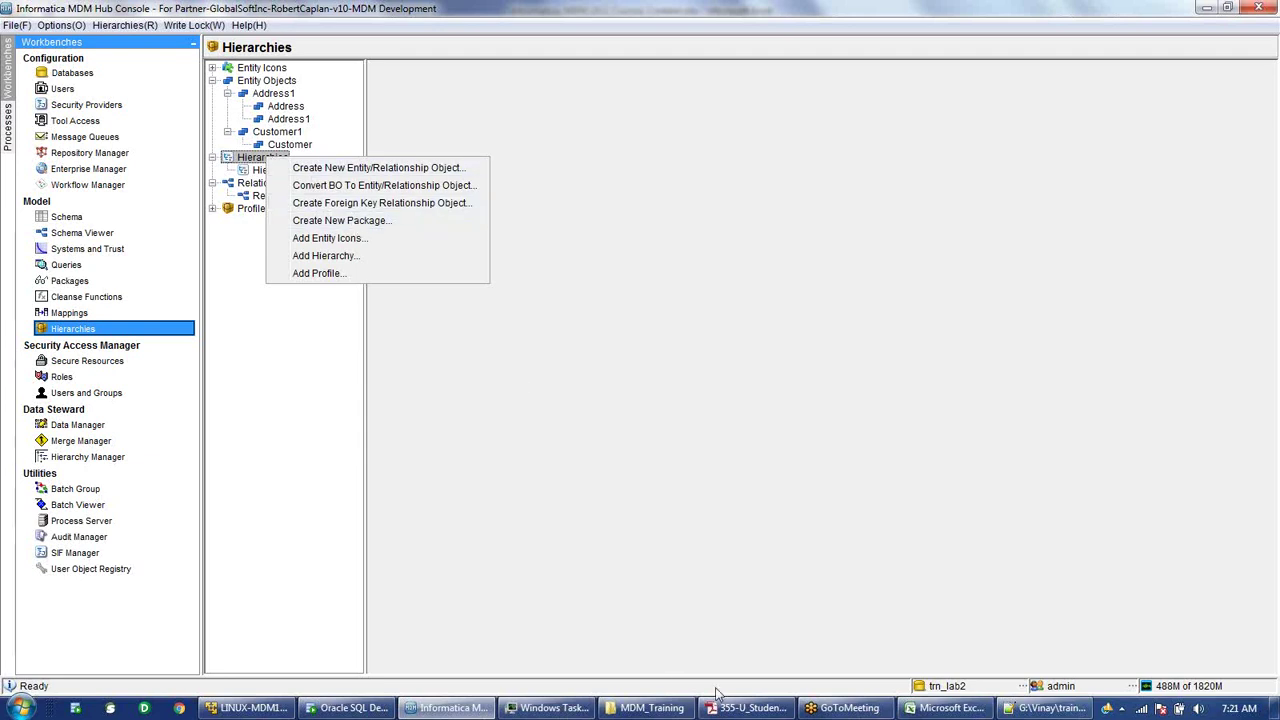
{"action": "mouse_move", "coordinate": [745, 710]}
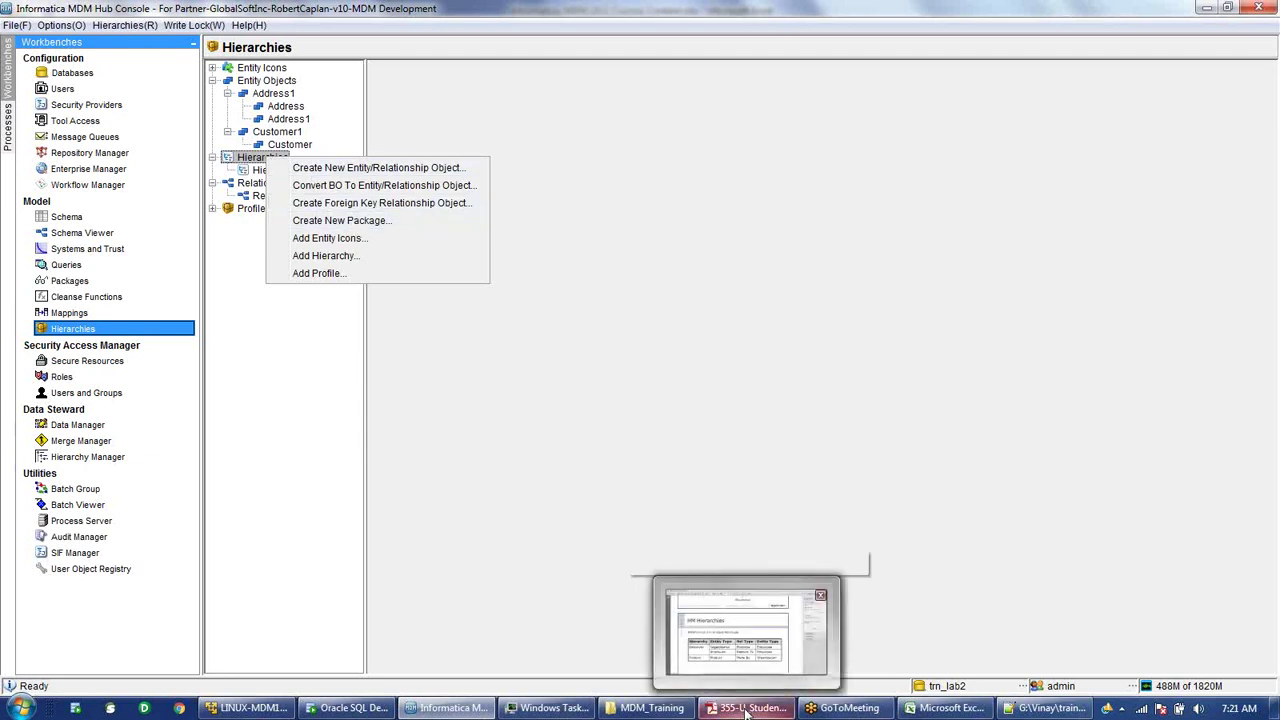
{"action": "left_click", "coordinate": [745, 710]}
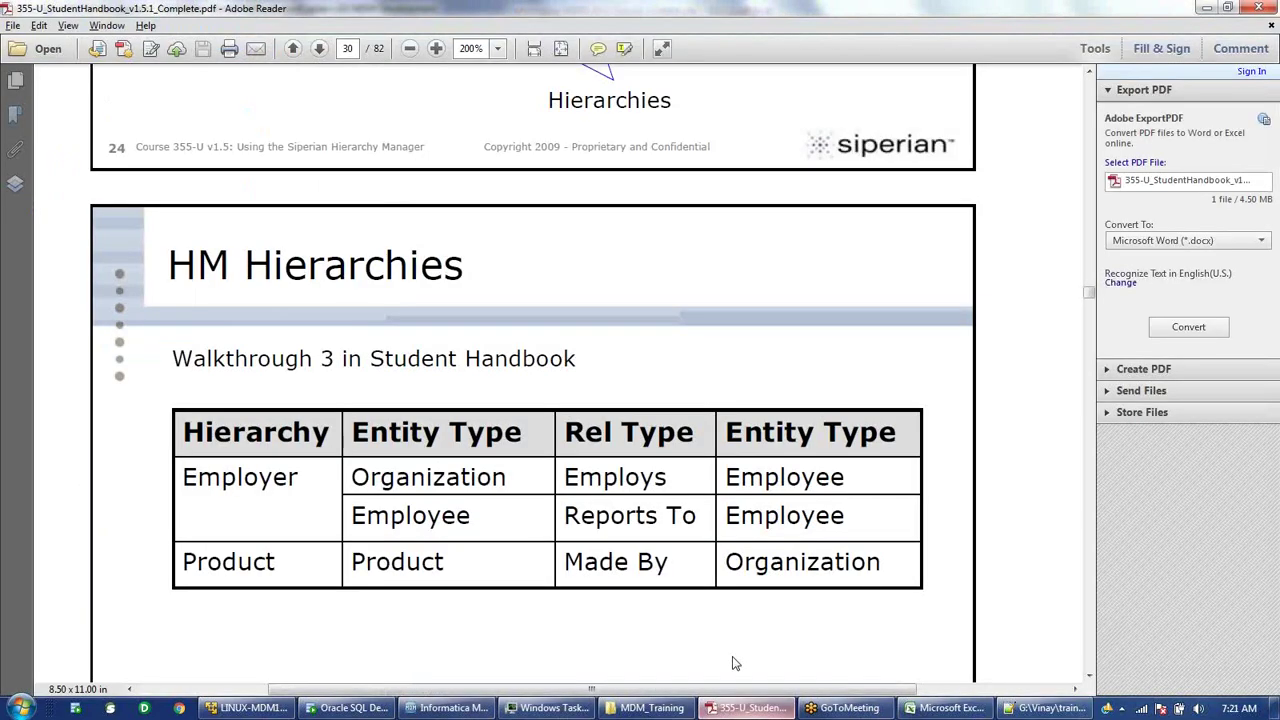
{"action": "scroll", "coordinate": [732, 663], "scroll_direction": "down", "scroll_amount": 2}
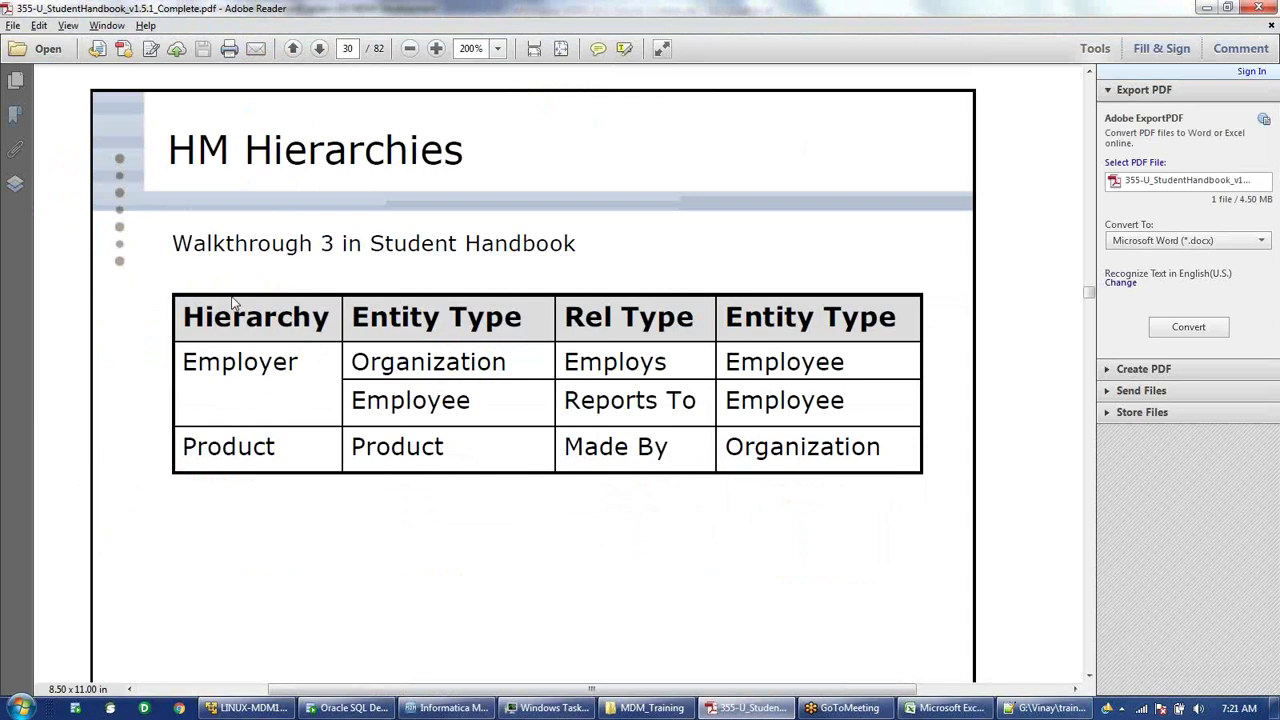
- Switch back to the MDM Hub Console, add a hierarchy with Hier2 as both its code and display name, and save it
{"action": "key", "text": "alt+Tab"}
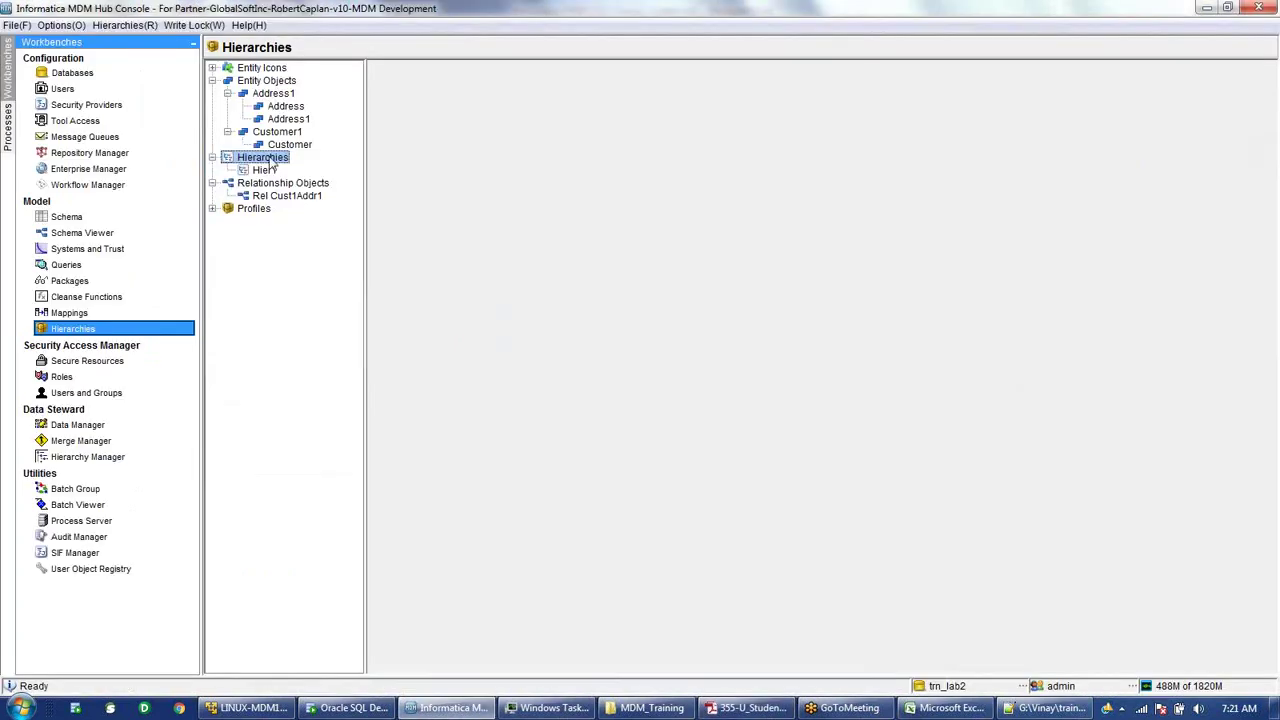
{"action": "right_click", "coordinate": [260, 157]}
{"action": "left_click", "coordinate": [329, 255]}
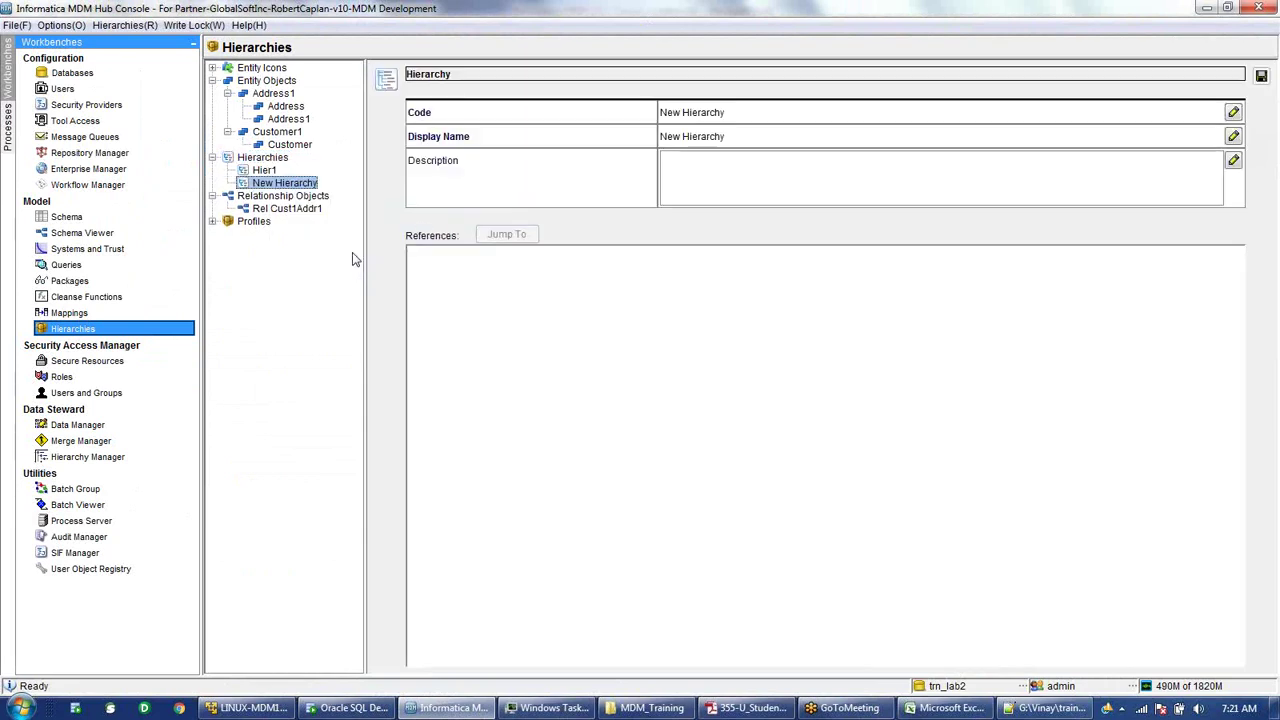
{"action": "left_click", "coordinate": [760, 111]}
{"action": "type", "text": "Hier2"}
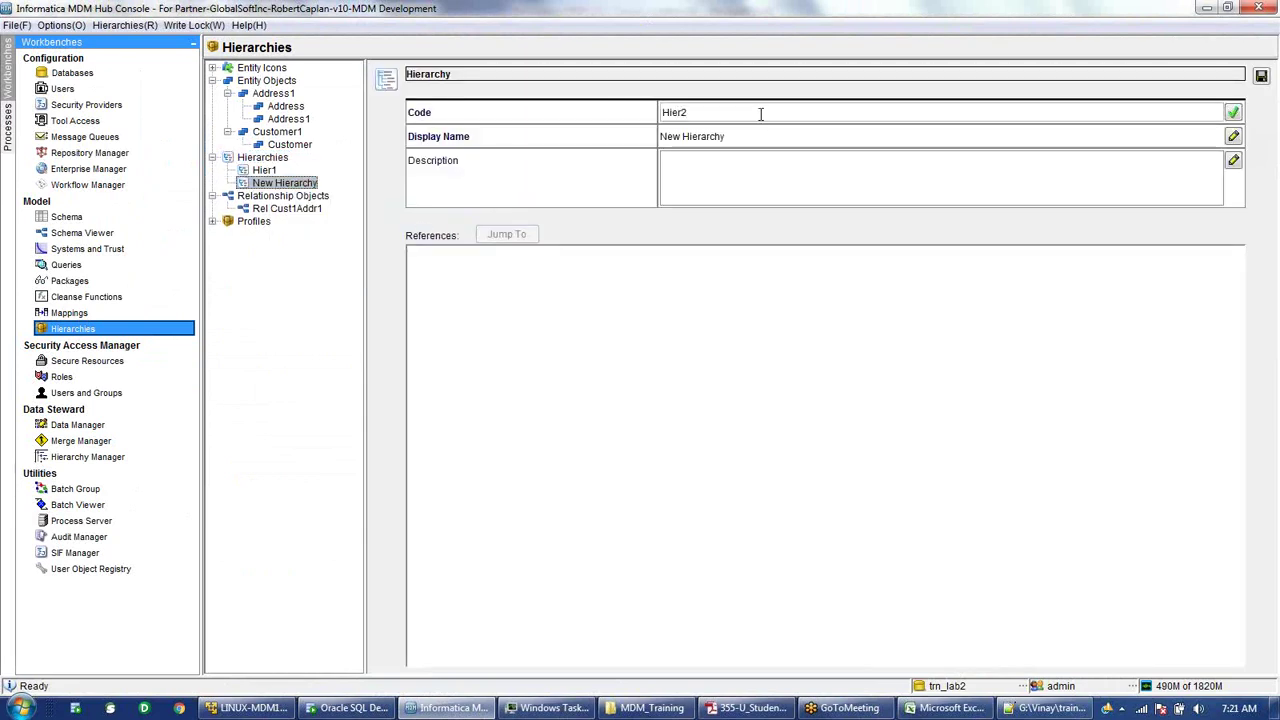
{"action": "left_click_drag", "start_coordinate": [757, 111], "coordinate": [609, 114]}
{"action": "key", "text": "ctrl+c"}
{"action": "left_click", "coordinate": [698, 138]}
{"action": "key", "text": "ctrl+v"}
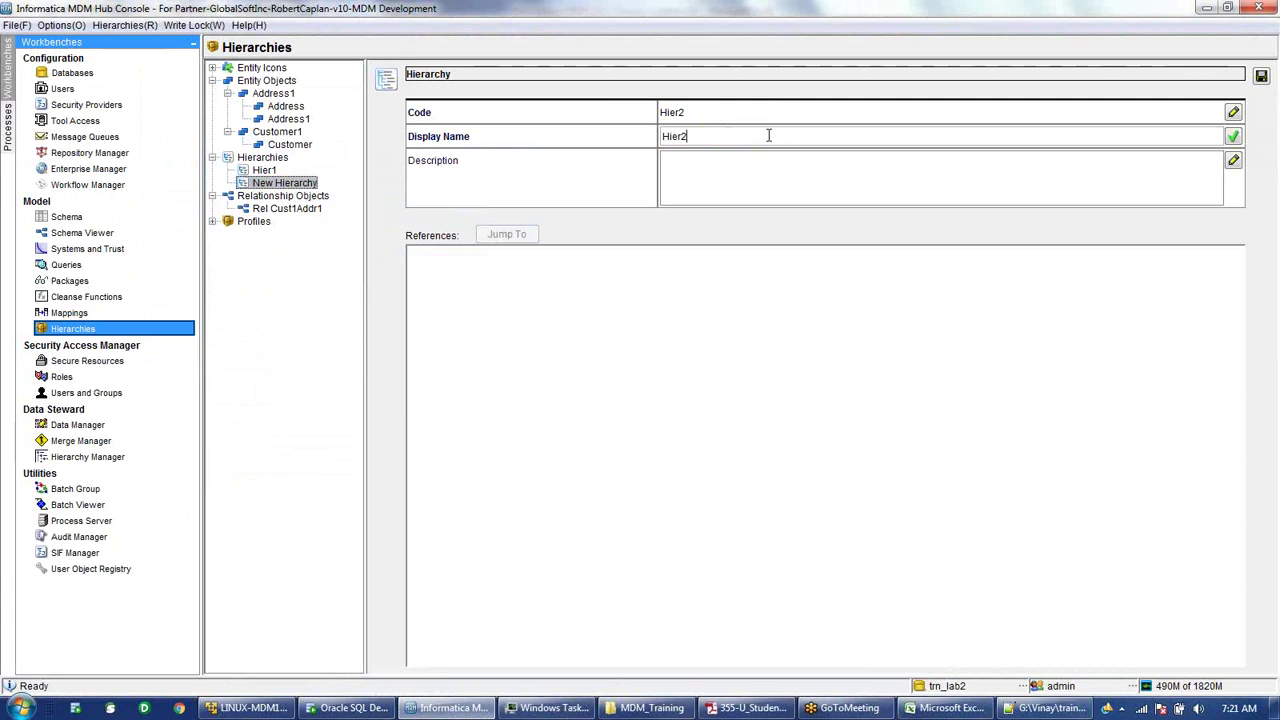
{"action": "left_click", "coordinate": [1262, 77]}
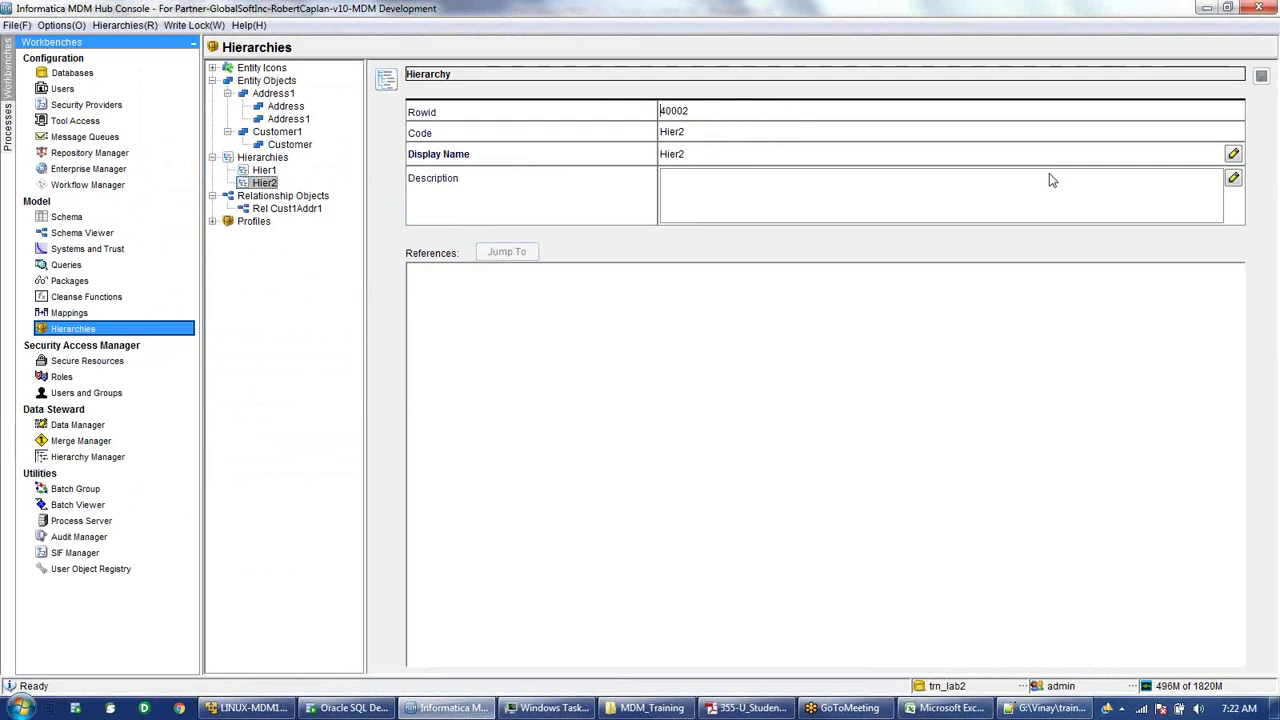
- Add a relationship type under Rel Cust1Addr1 with Customer as entity type 1, Address as entity type 2 and a Bi-directional direction
{"action": "left_click", "coordinate": [291, 210]}
{"action": "right_click", "coordinate": [291, 212]}
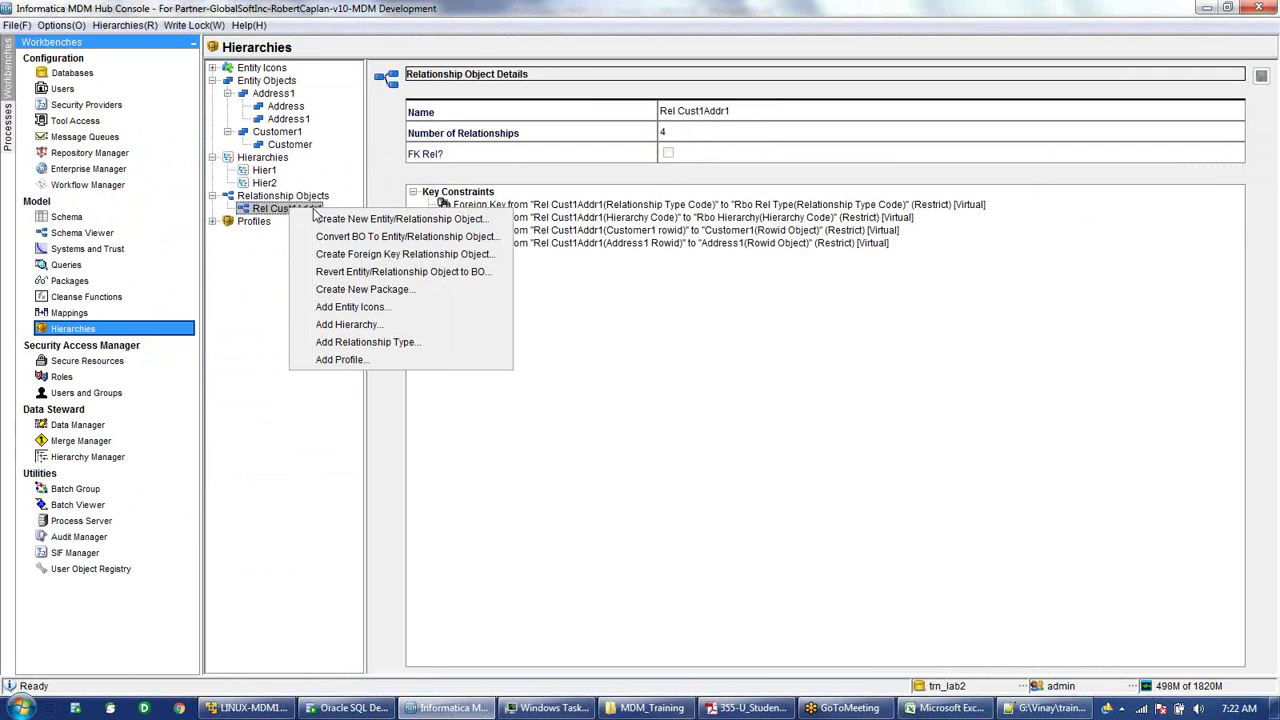
{"action": "left_click", "coordinate": [364, 342]}
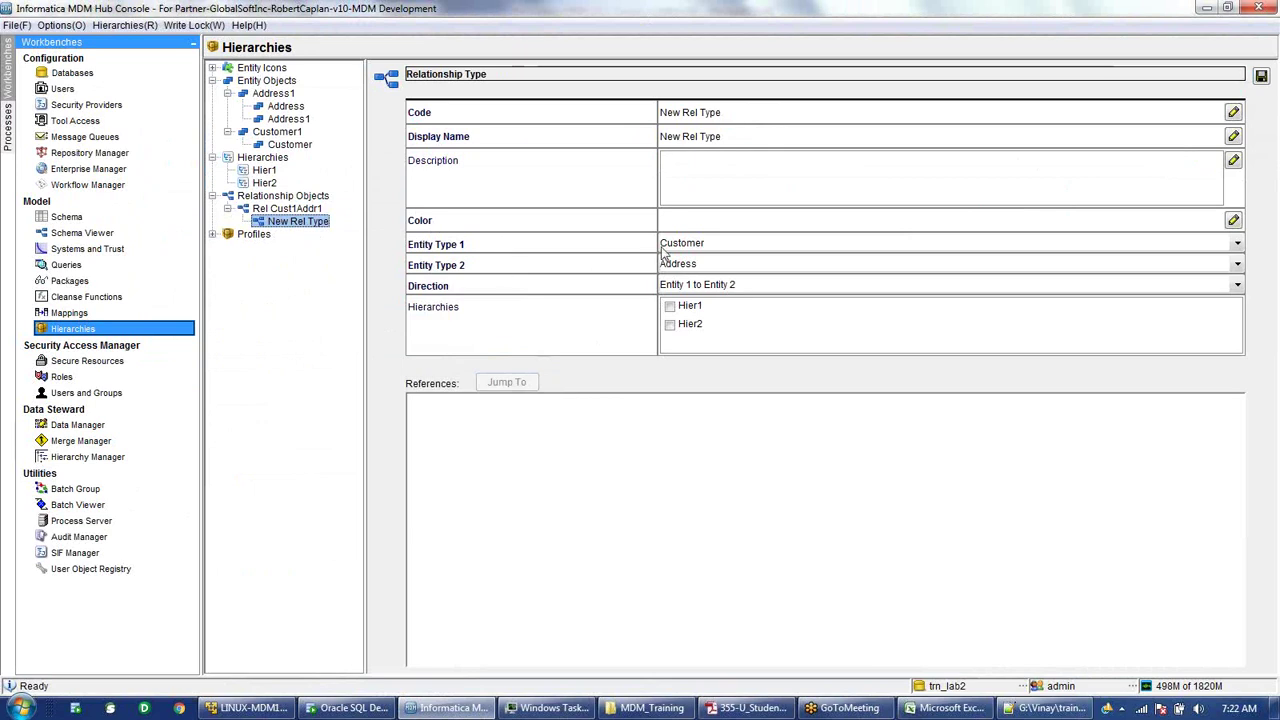
{"action": "left_click", "coordinate": [693, 247]}
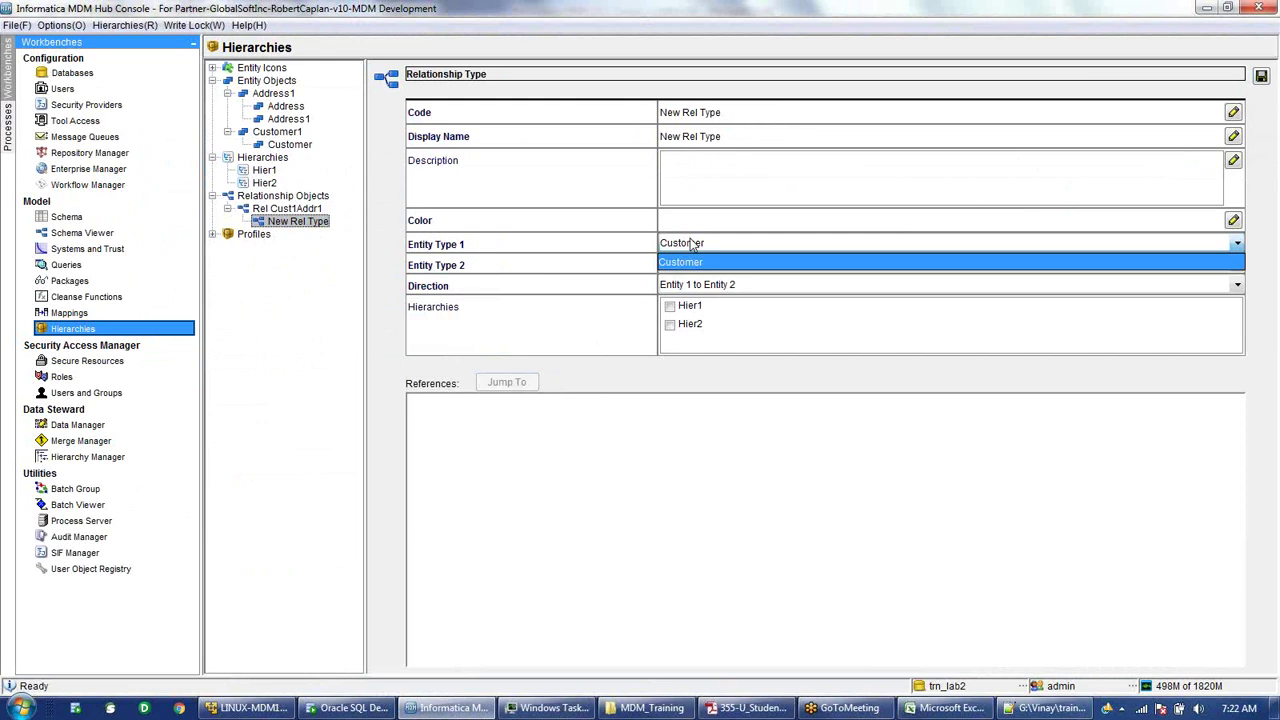
{"action": "left_click", "coordinate": [691, 247]}
{"action": "left_click", "coordinate": [686, 266]}
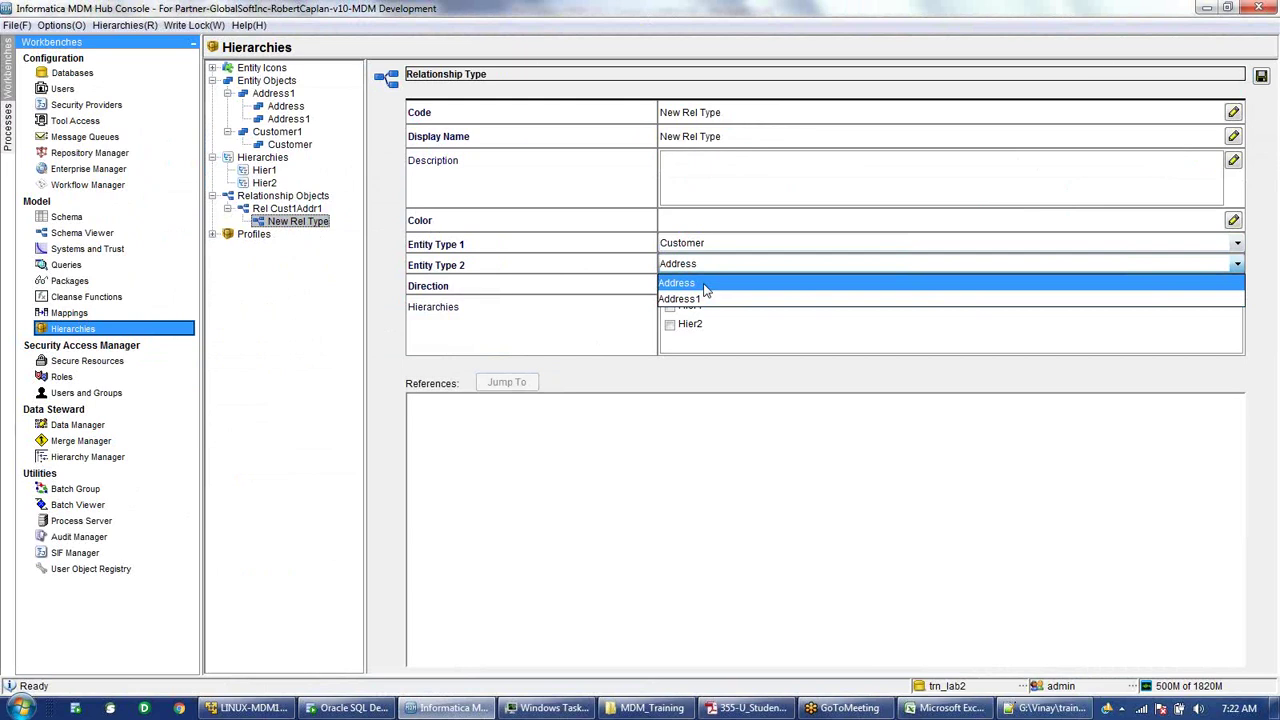
{"action": "left_click", "coordinate": [705, 285]}
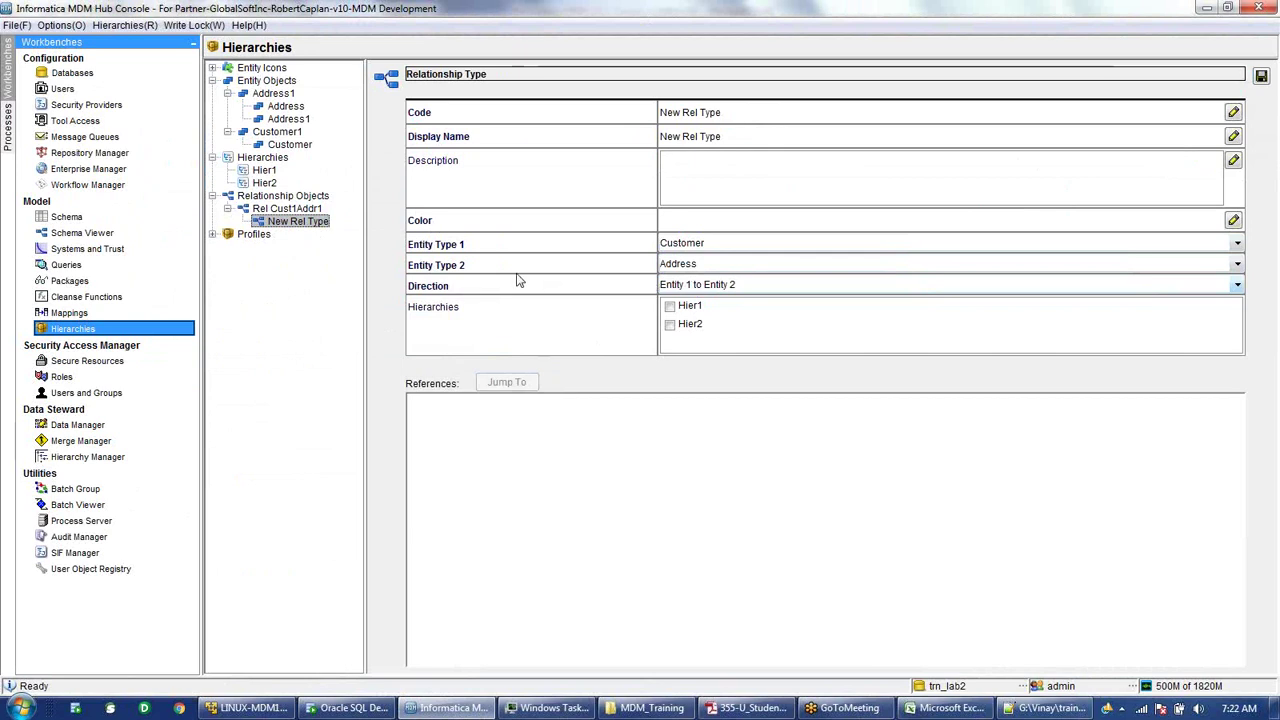
{"action": "left_click", "coordinate": [762, 288]}
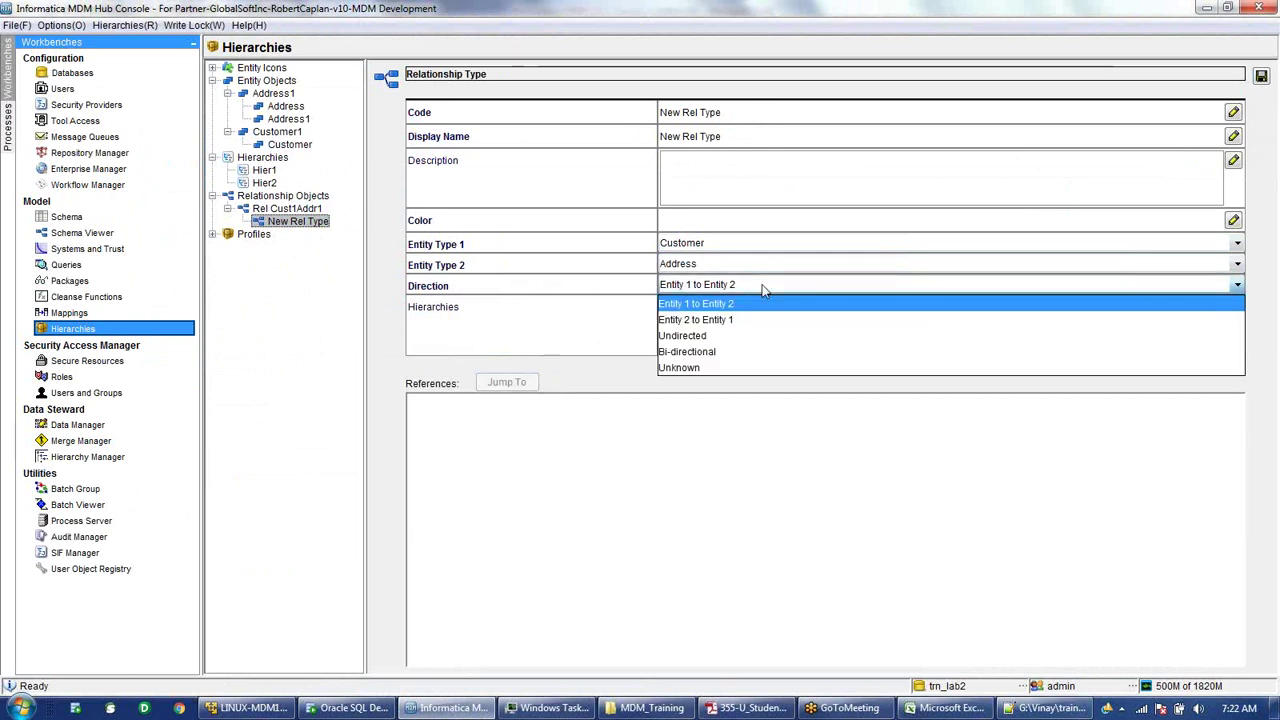
{"action": "left_click", "coordinate": [755, 352]}
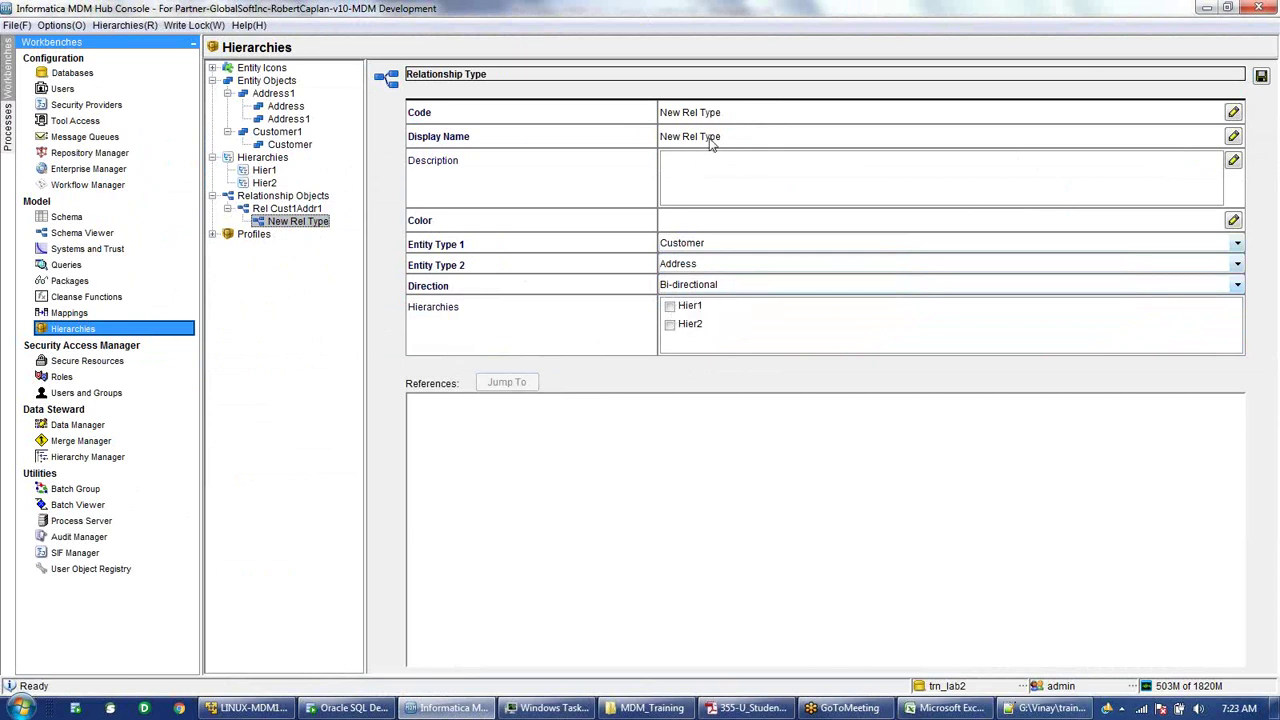
- Set the new relationship type's code and display name to Has, assign it to Hier1, and try to save it
{"action": "double_click", "coordinate": [740, 114]}
{"action": "type", "text": "Has"}
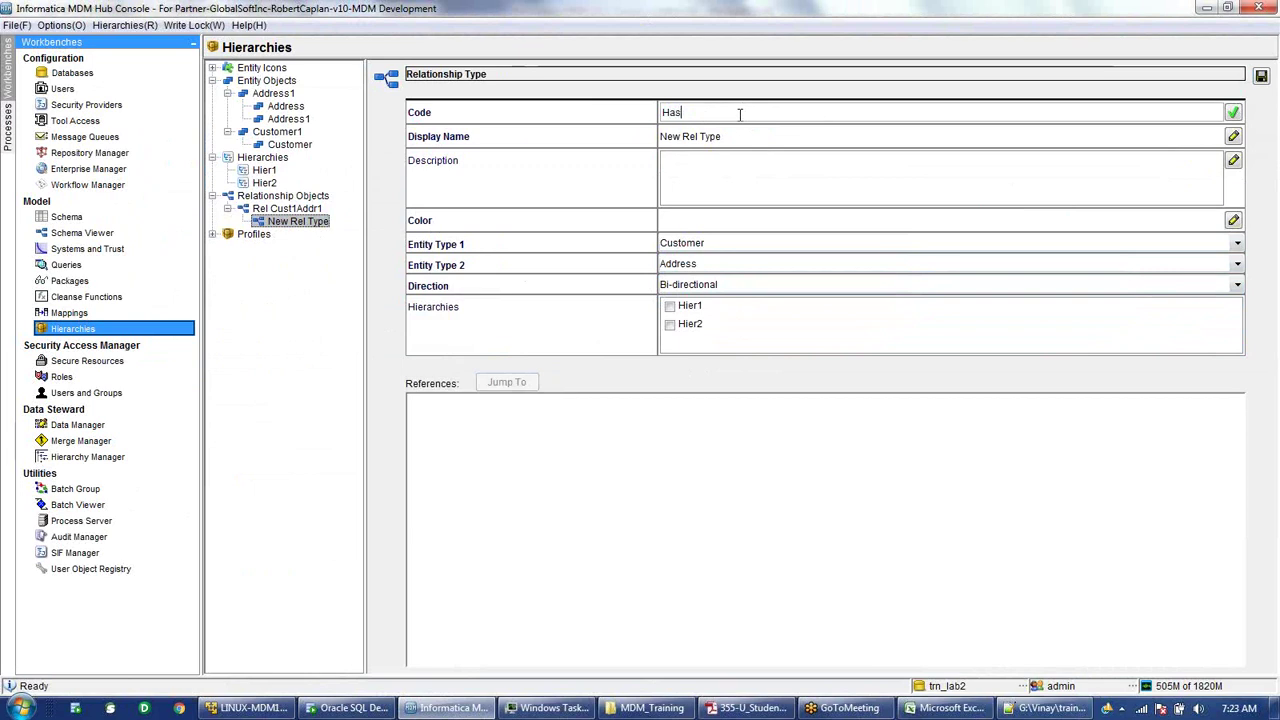
{"action": "double_click", "coordinate": [750, 140]}
{"action": "type", "text": "Has"}
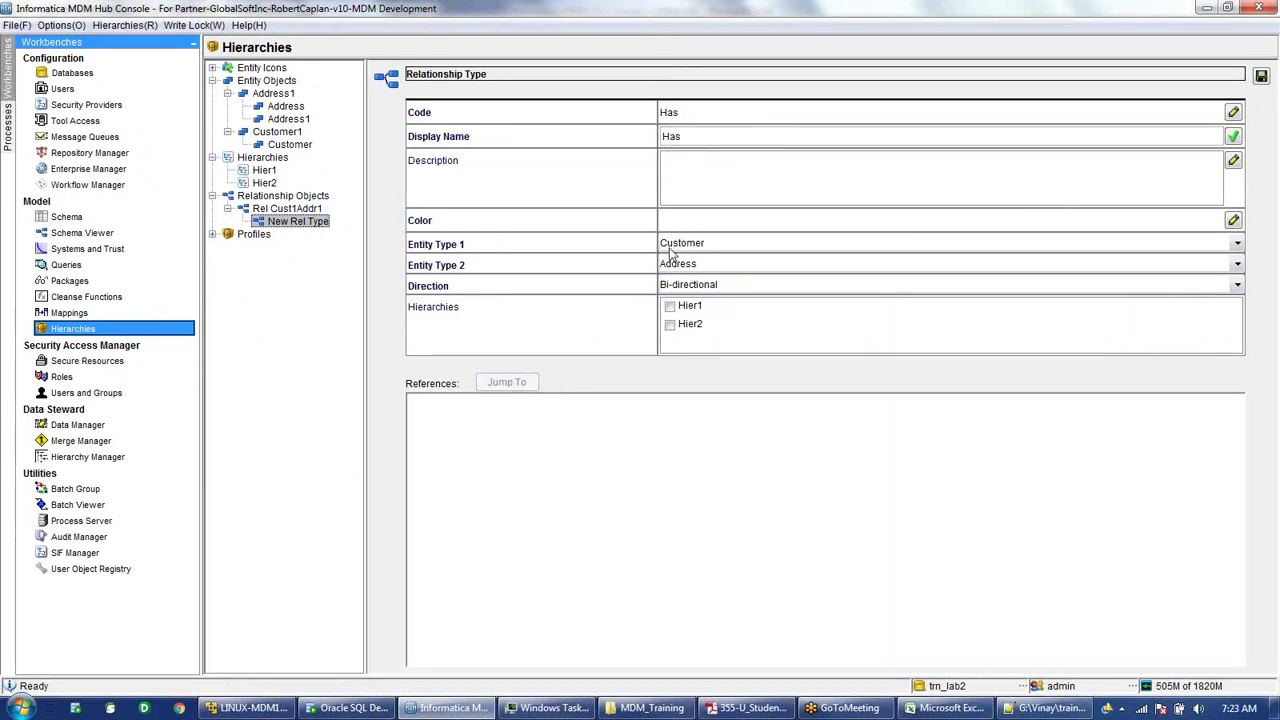
{"action": "left_click", "coordinate": [670, 308]}
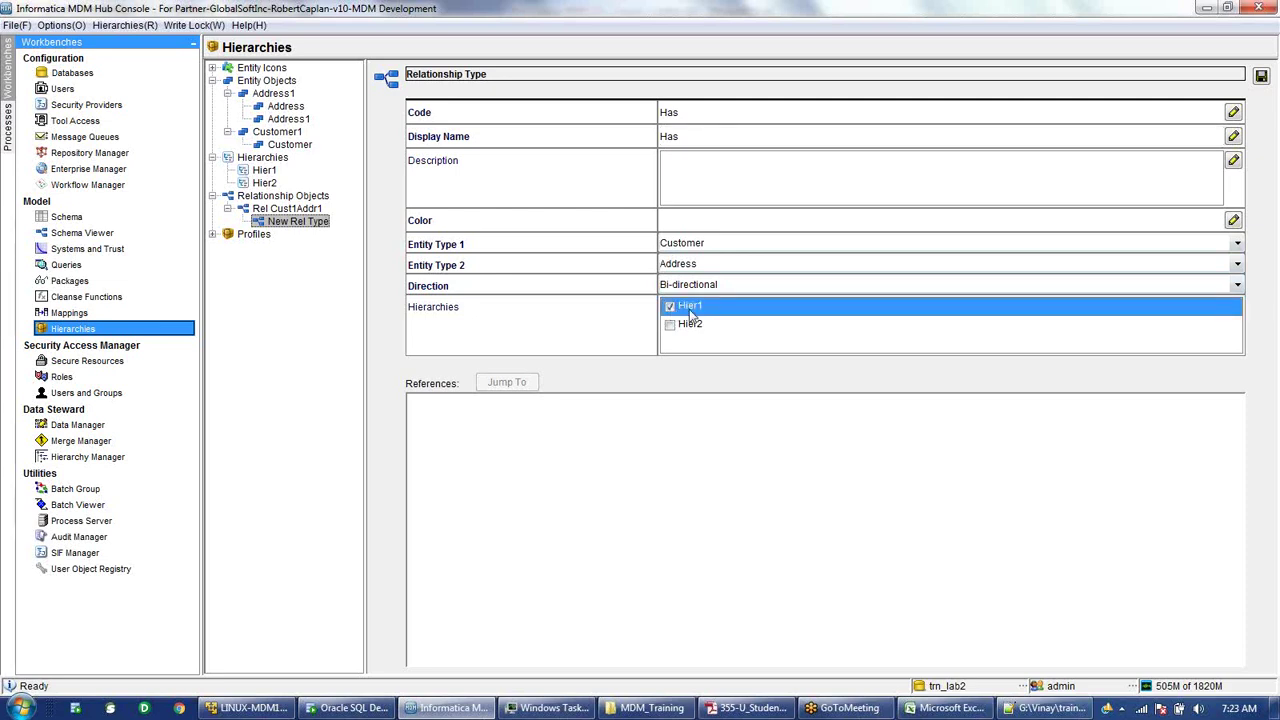
{"action": "left_click", "coordinate": [1262, 77]}
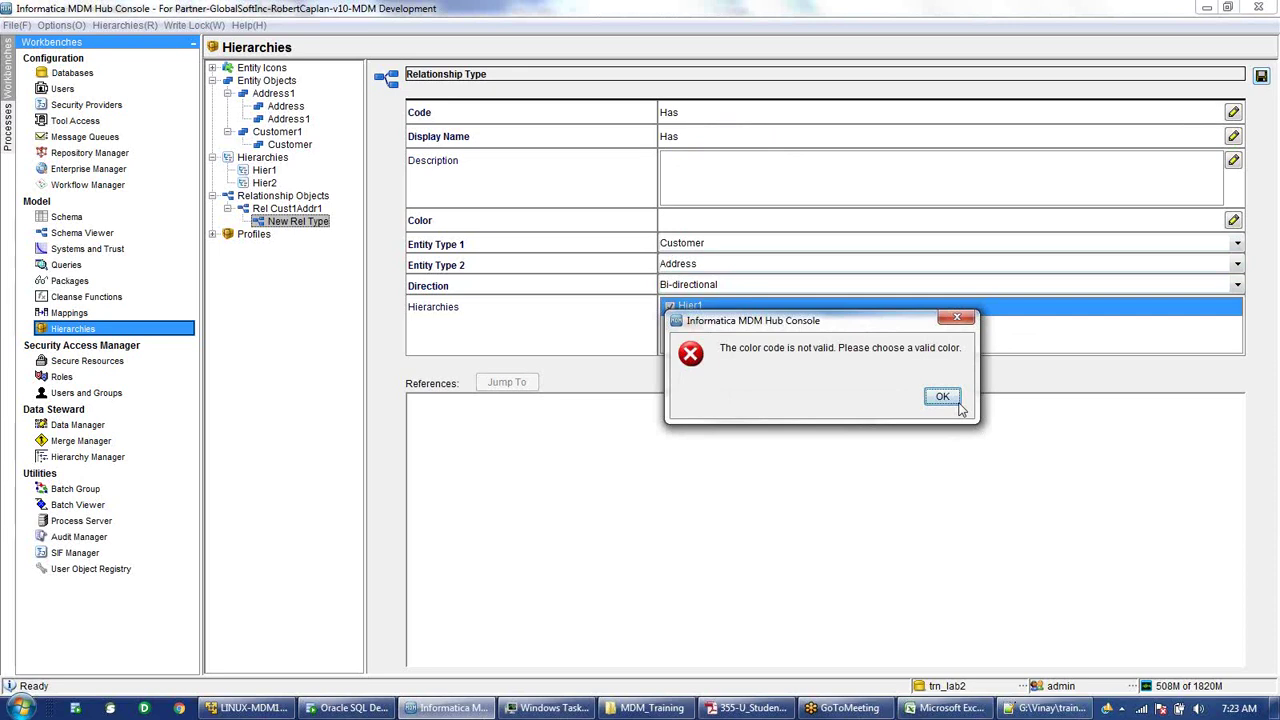
{"action": "left_click", "coordinate": [943, 397]}
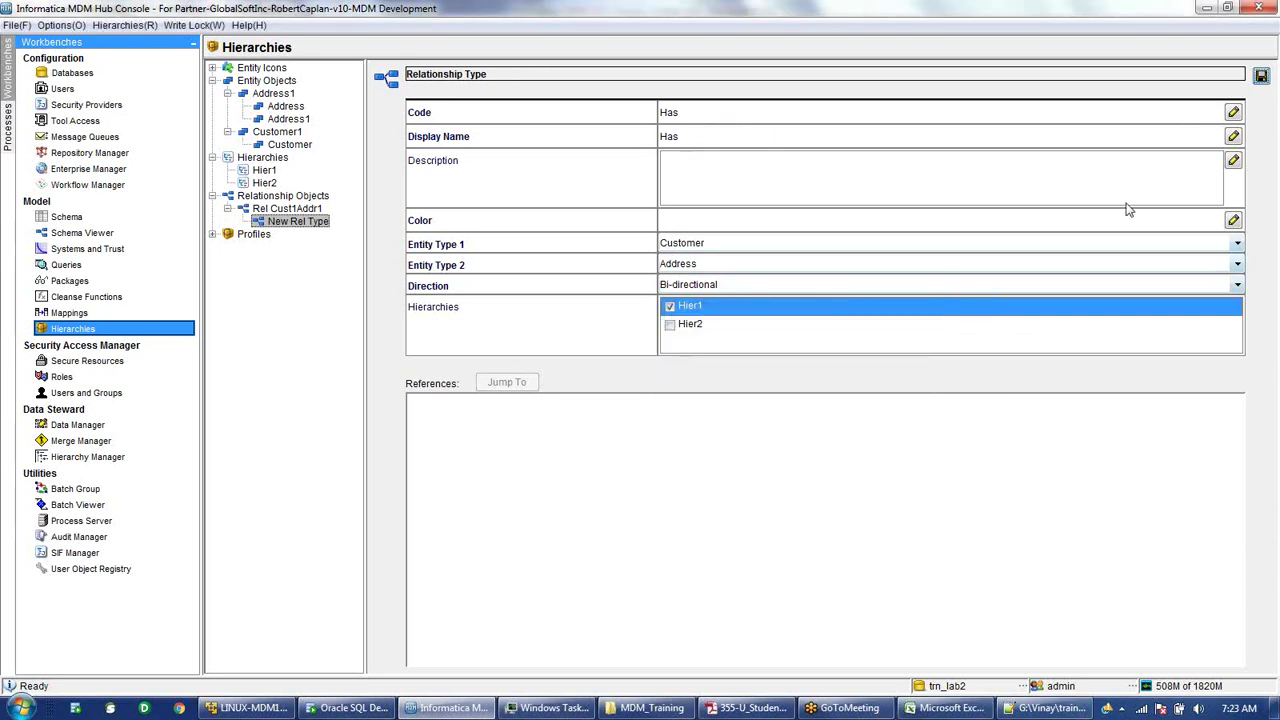
- Set the Has relationship type's color to green 0x33FF33 and save the relationship type
{"action": "left_click", "coordinate": [1233, 220]}
{"action": "left_click", "coordinate": [672, 291]}
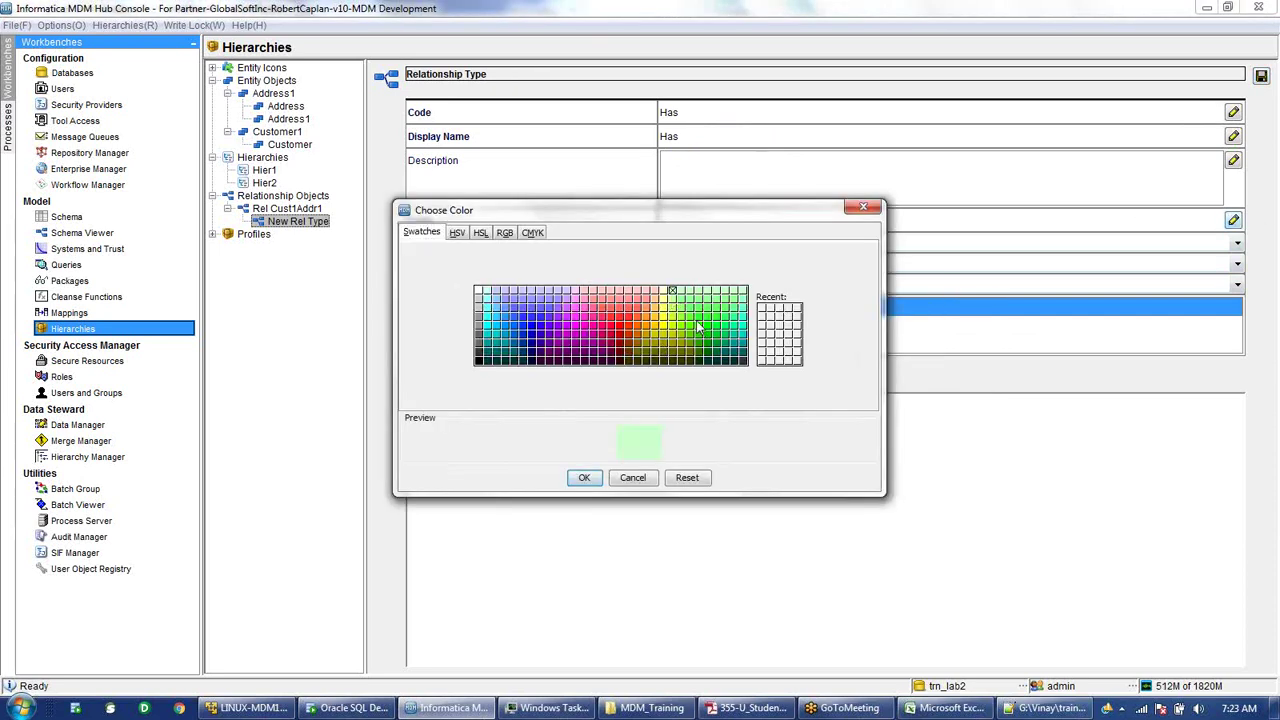
{"action": "left_click", "coordinate": [699, 318]}
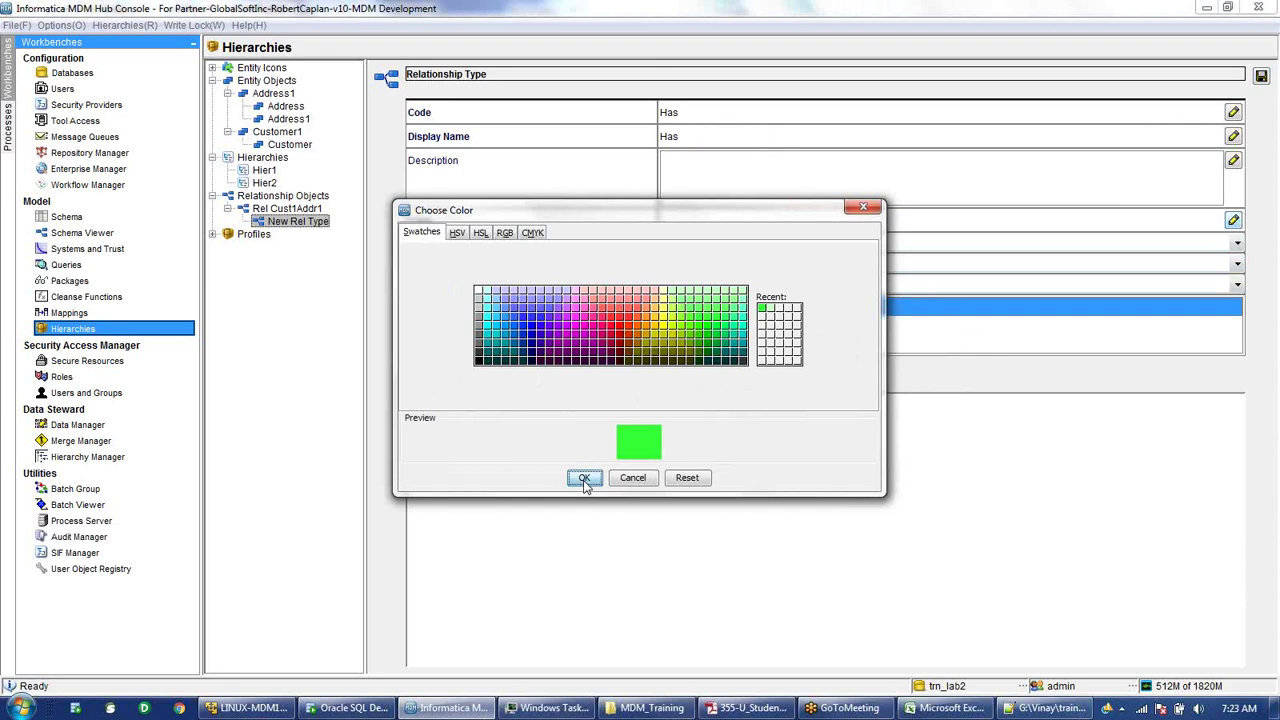
{"action": "left_click", "coordinate": [585, 479]}
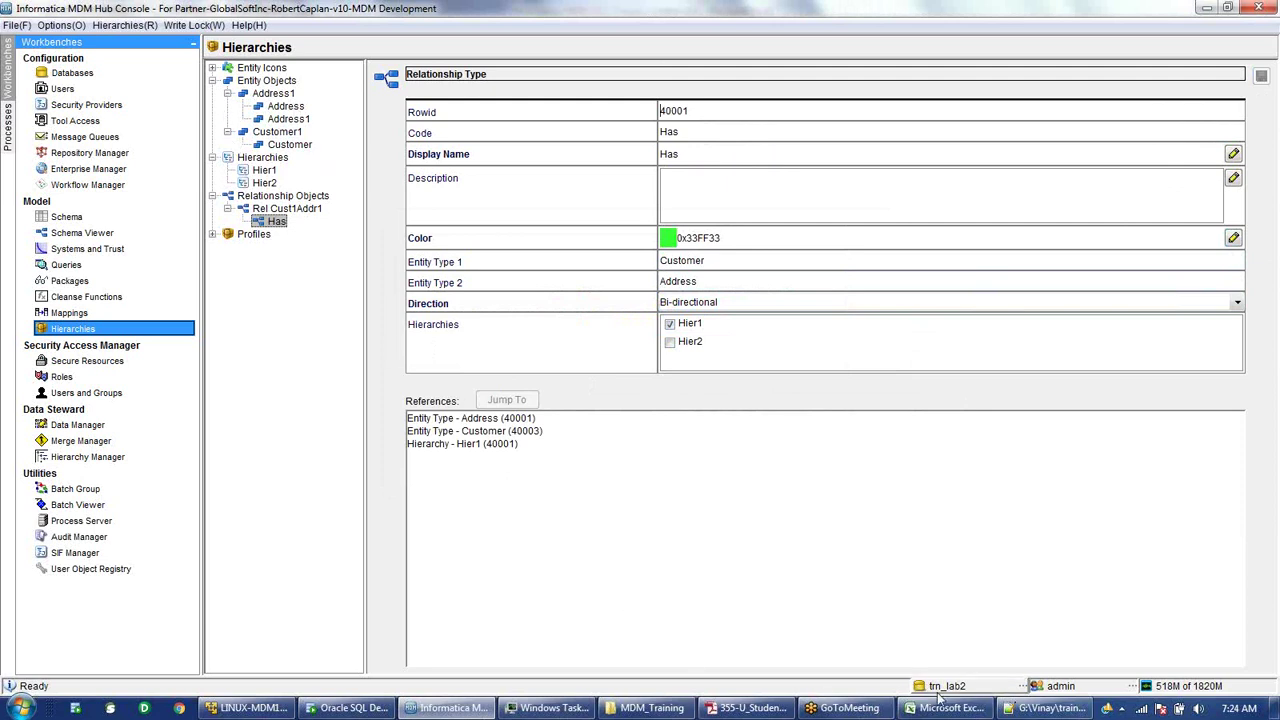
- Switch to the Excel course-content workbook, review the Hier1 row linking Customer, Has and Address, and return to the MDM Hub Console
{"action": "mouse_move", "coordinate": [940, 710]}
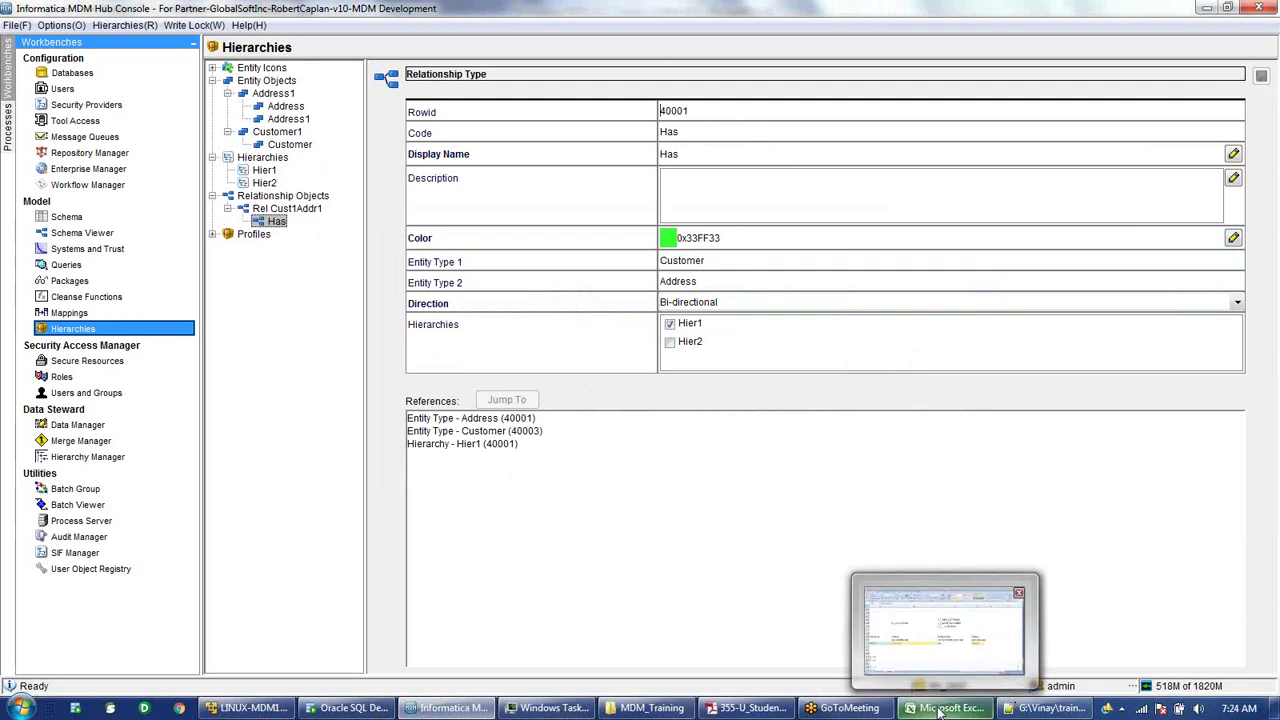
{"action": "left_click", "coordinate": [940, 710]}
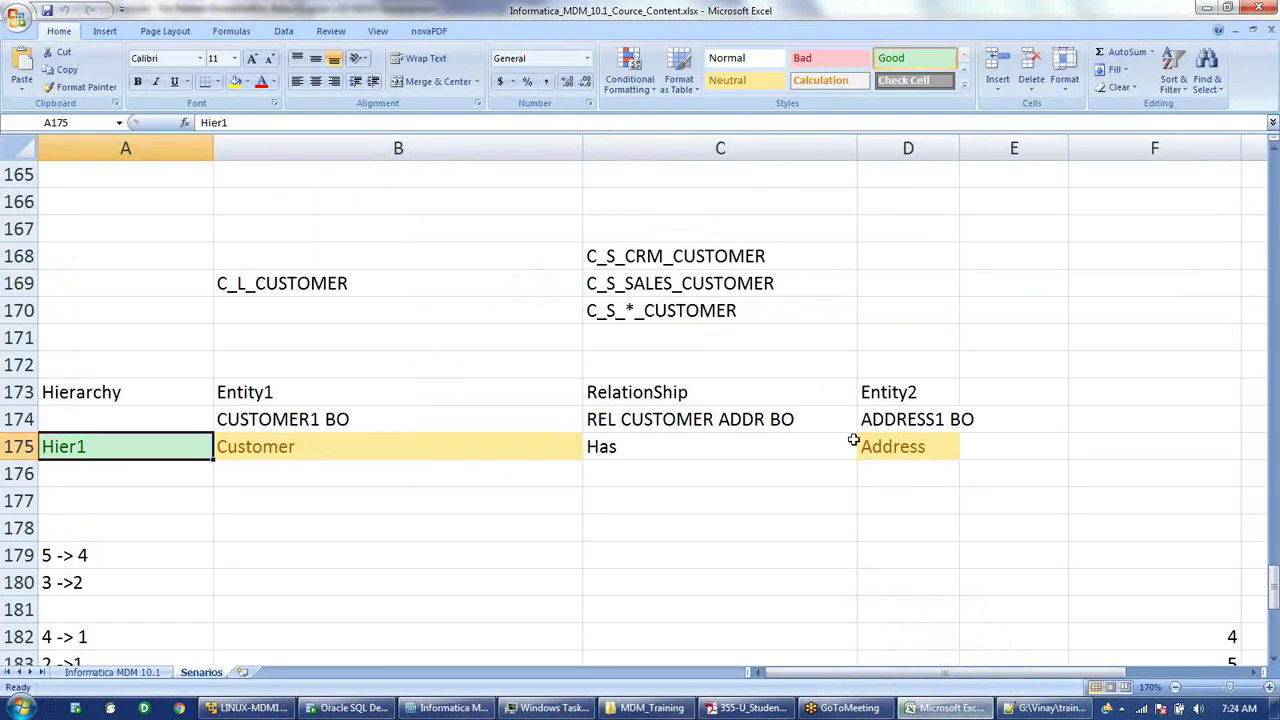
{"action": "left_click_drag", "start_coordinate": [903, 446], "coordinate": [165, 448]}
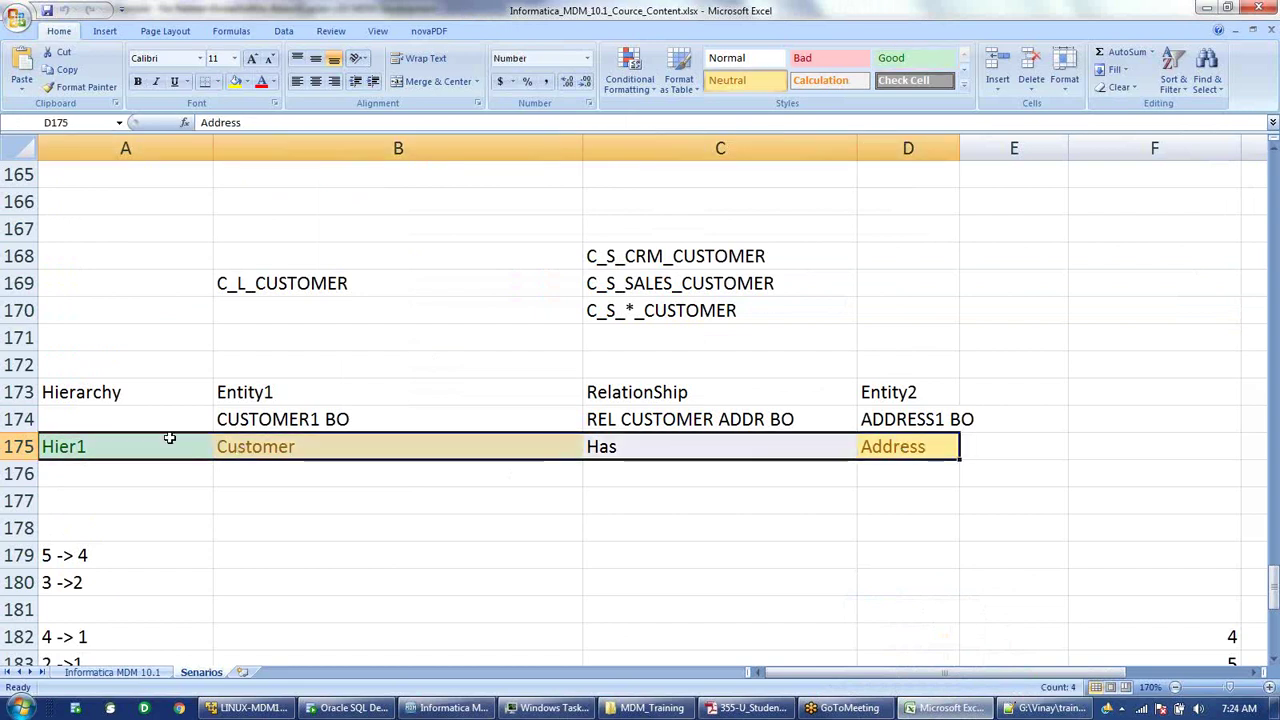
{"action": "left_click", "coordinate": [1204, 12]}
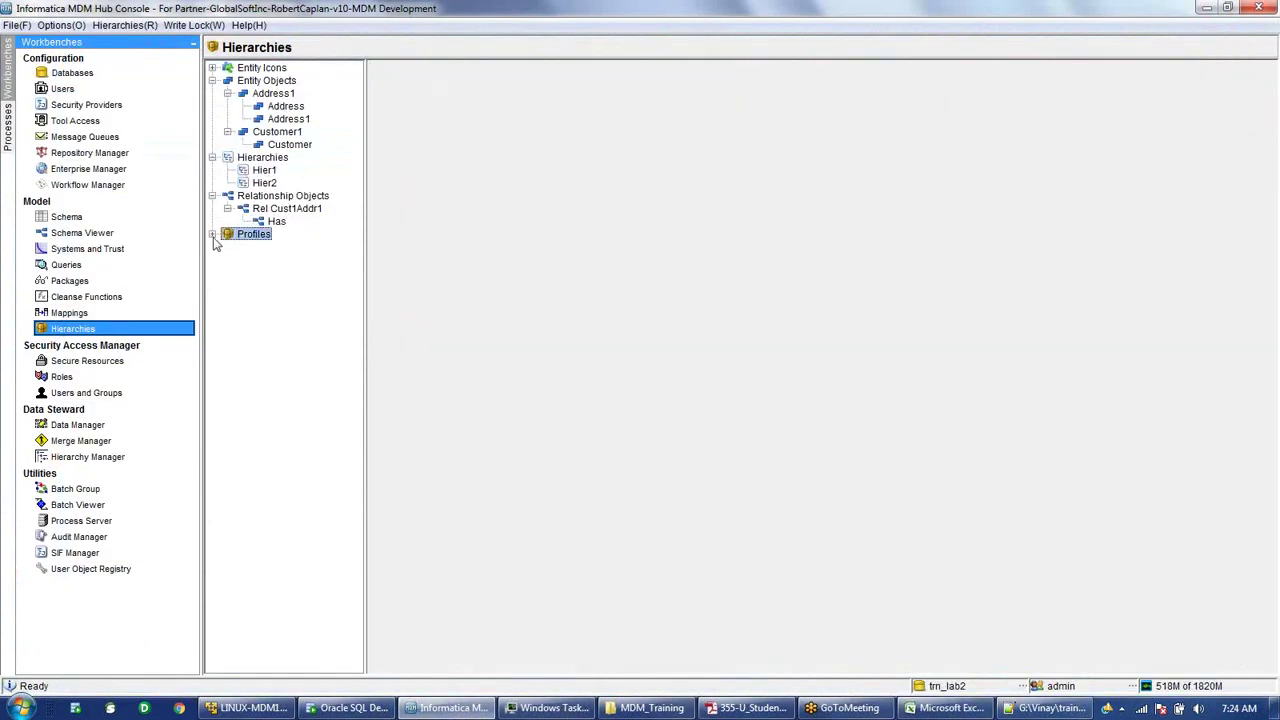
- Add a profile named AdminProfile with an empty description, include the Has relationship type, and save it
{"action": "left_click", "coordinate": [262, 236]}
{"action": "left_click", "coordinate": [267, 250]}
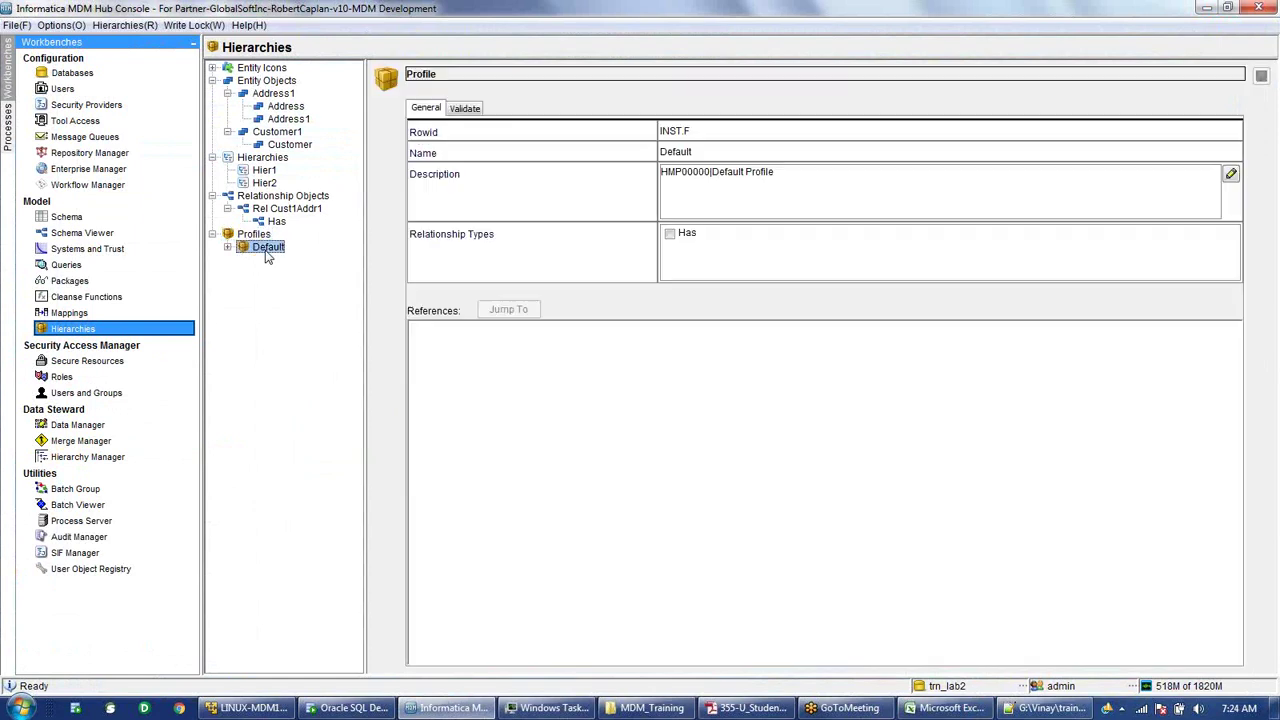
{"action": "left_click", "coordinate": [262, 236]}
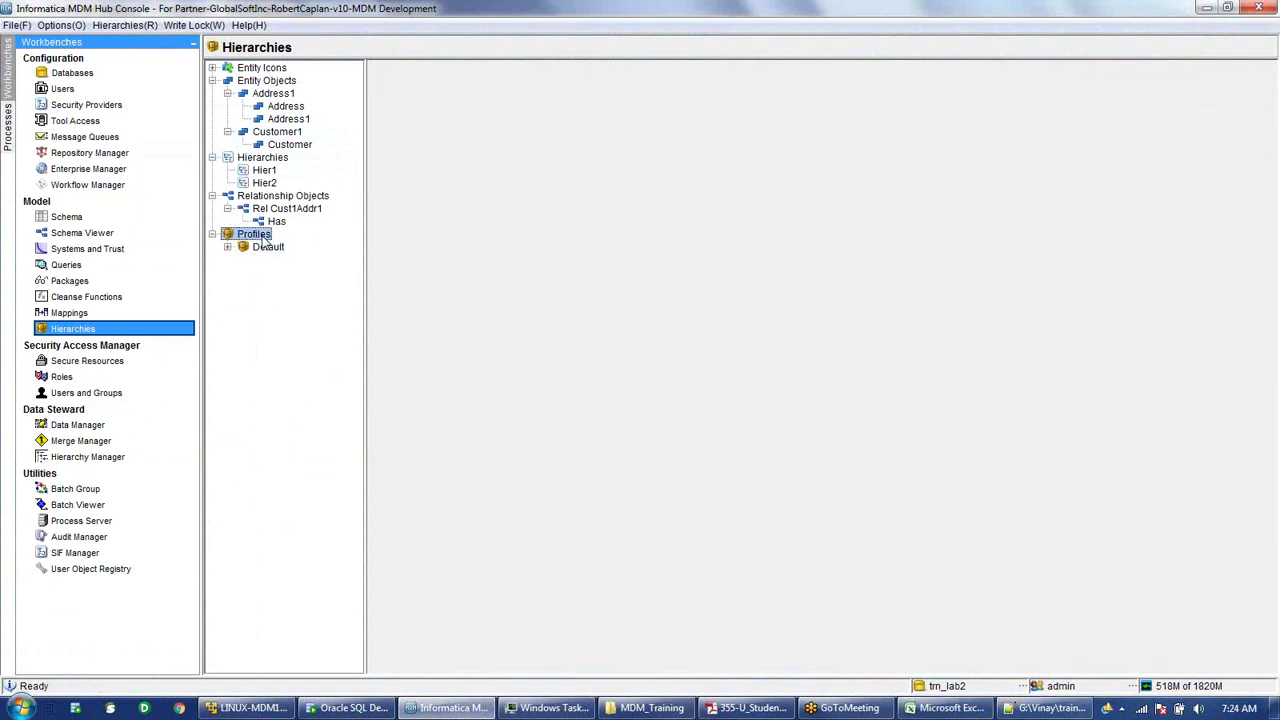
{"action": "right_click", "coordinate": [263, 240]}
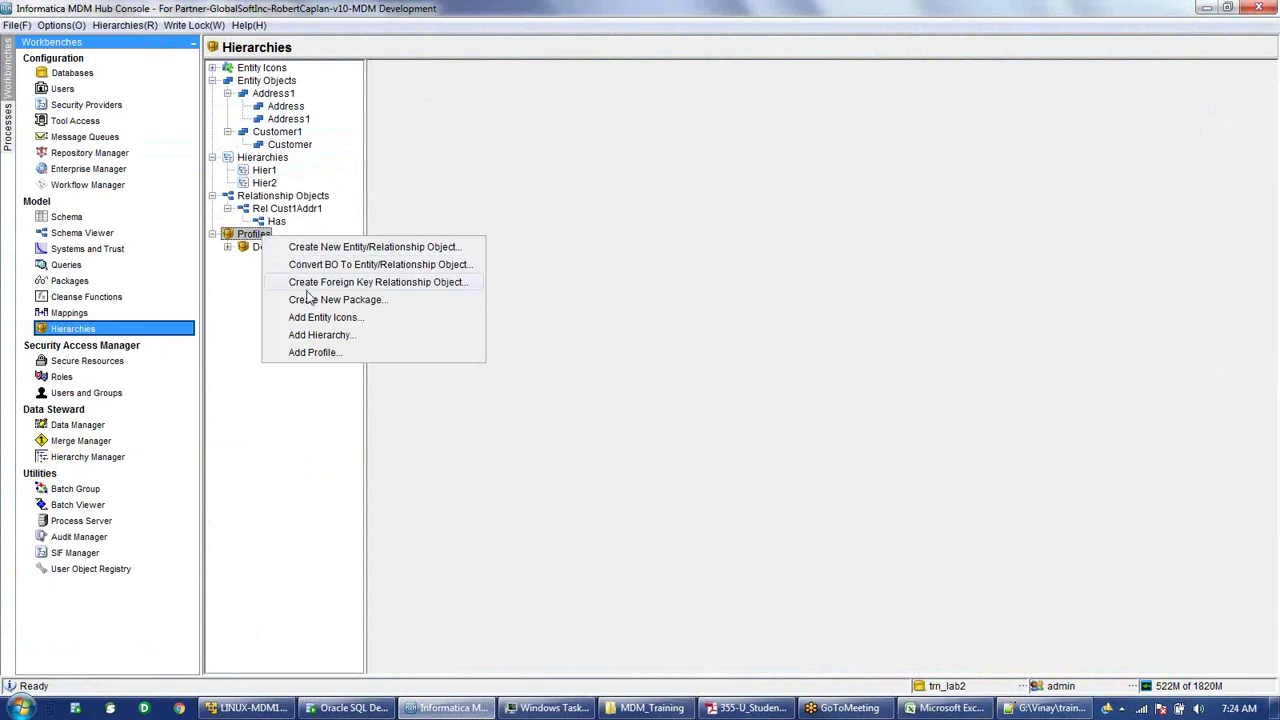
{"action": "left_click", "coordinate": [322, 352]}
{"action": "double_click", "coordinate": [731, 132]}
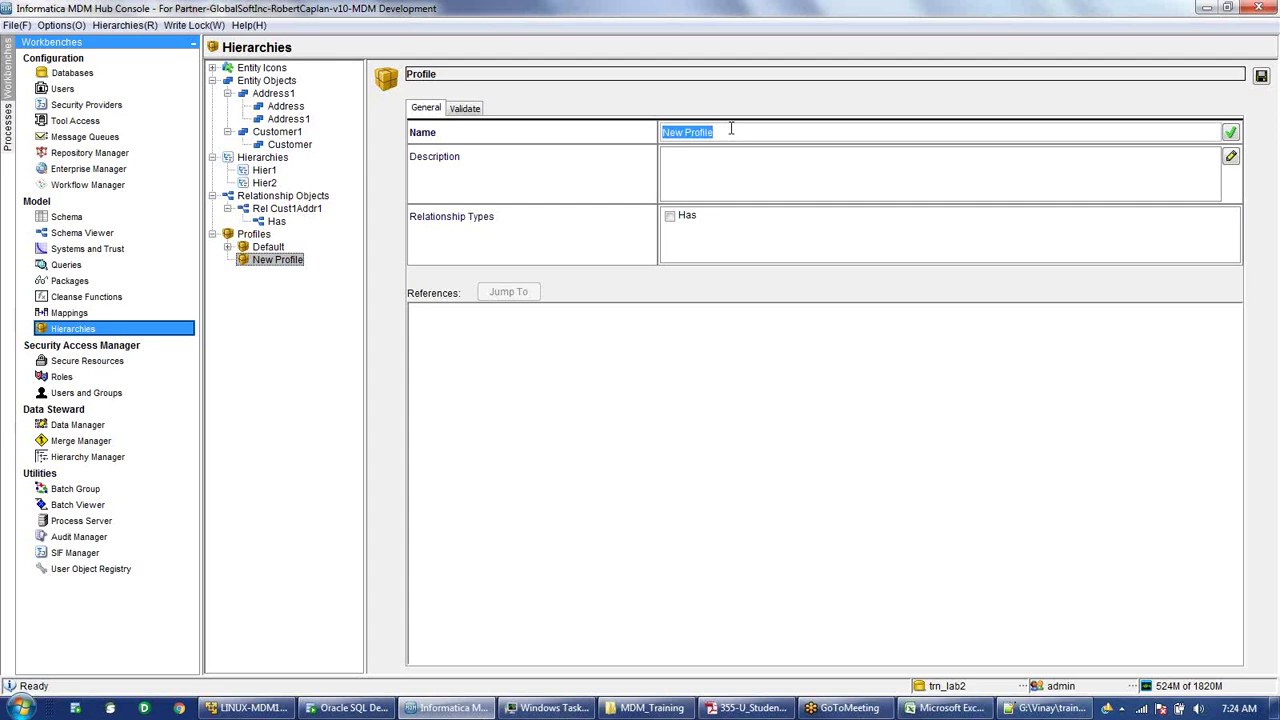
{"action": "type", "text": "AdminProfile"}
{"action": "left_click", "coordinate": [709, 162]}
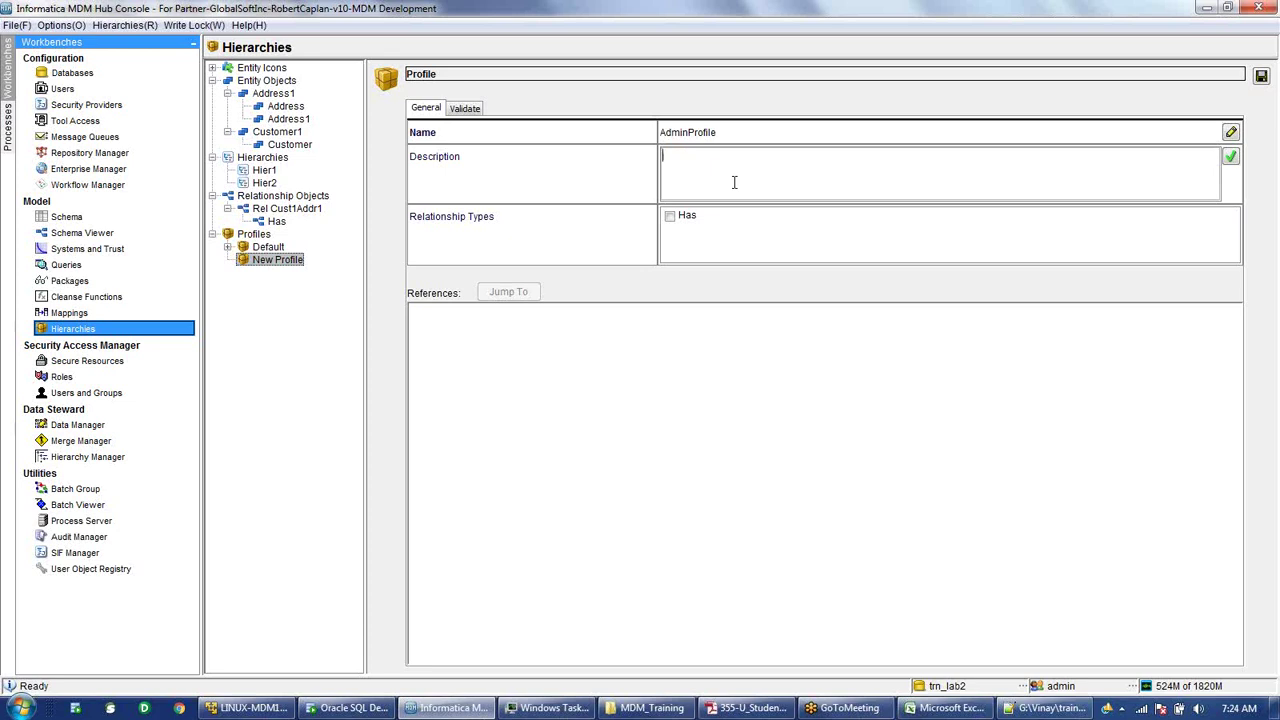
{"action": "left_click", "coordinate": [669, 216]}
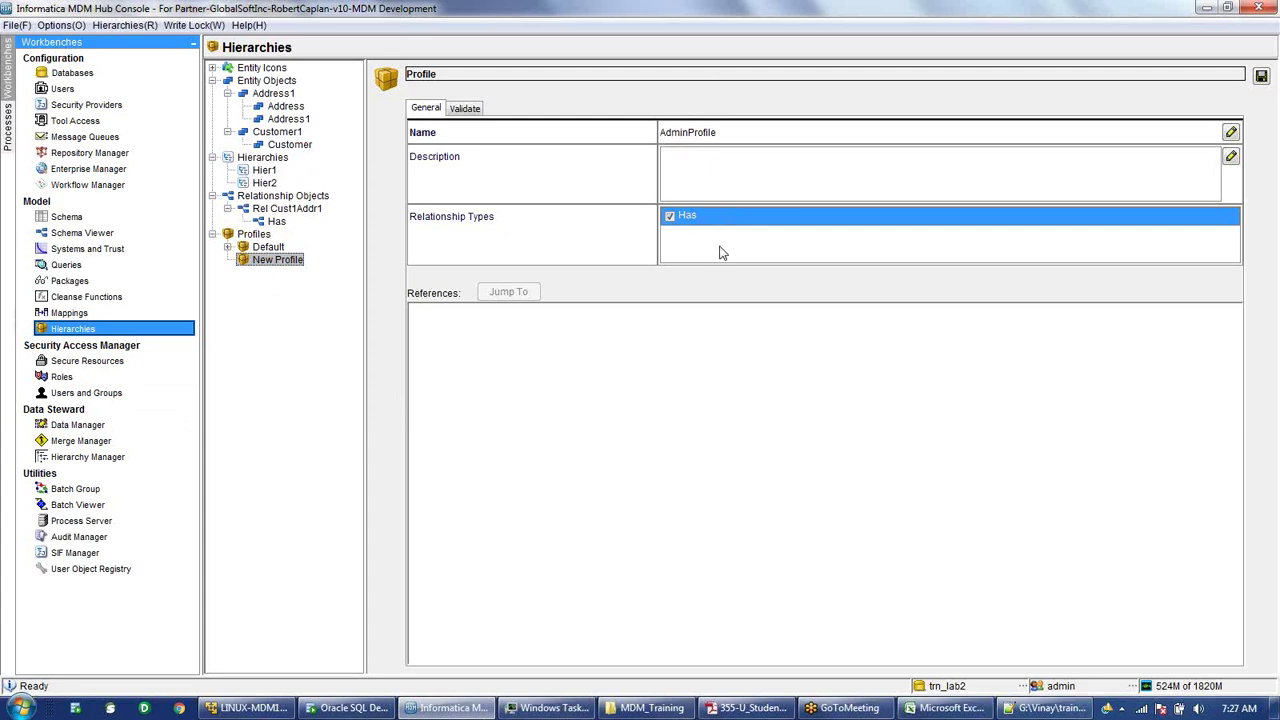
{"action": "left_click", "coordinate": [1262, 76]}
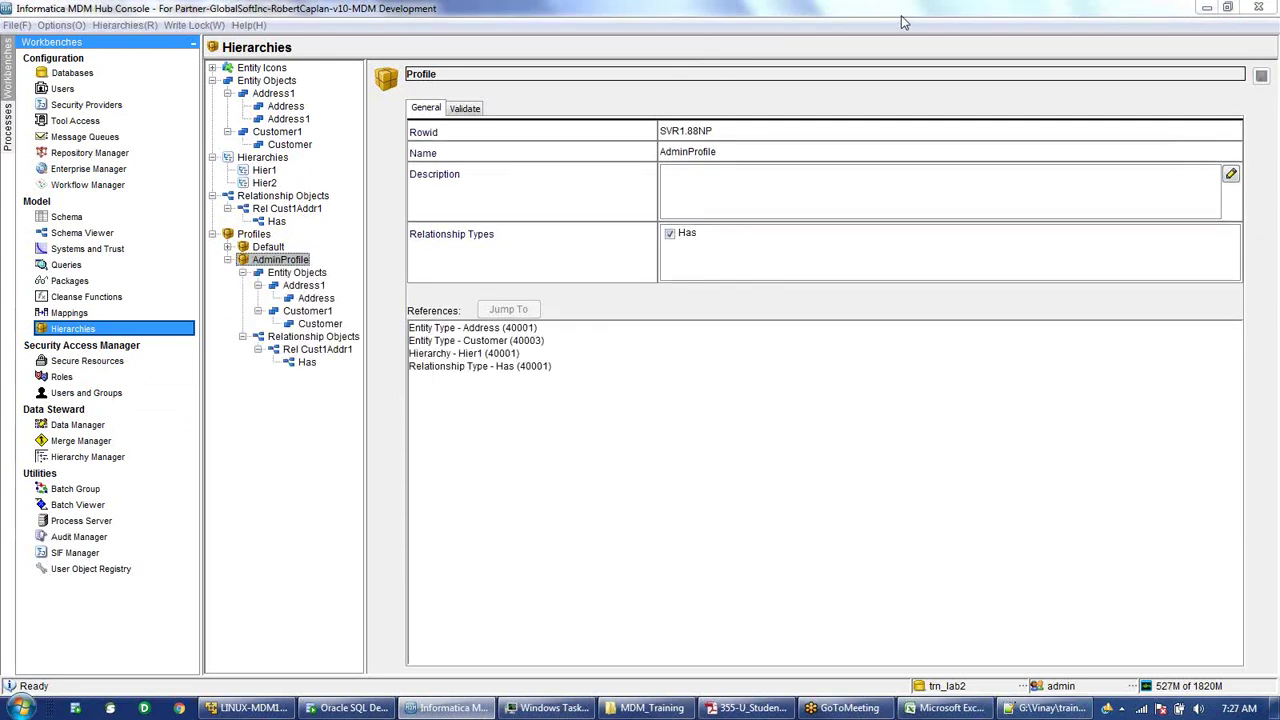
- Examine the Address packages in AdminProfile and compare the references of the Address and Address1 entity types
{"action": "left_click", "coordinate": [316, 299]}
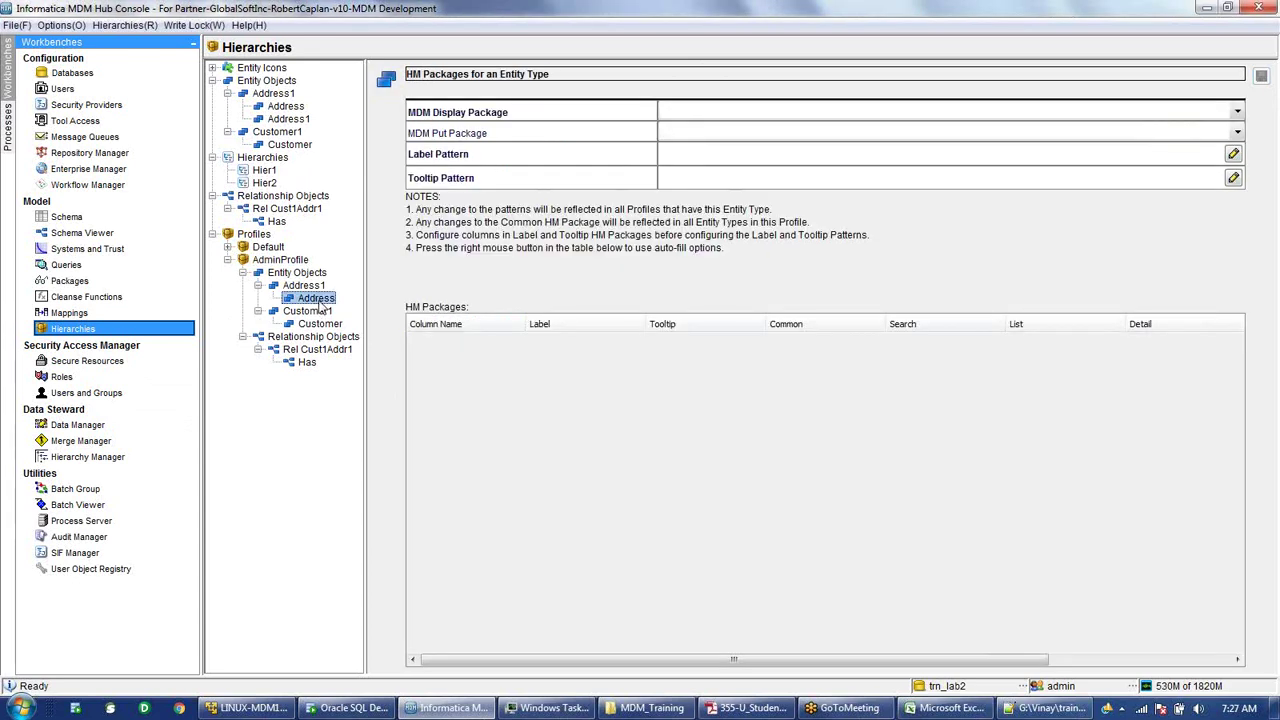
{"action": "left_click", "coordinate": [286, 106]}
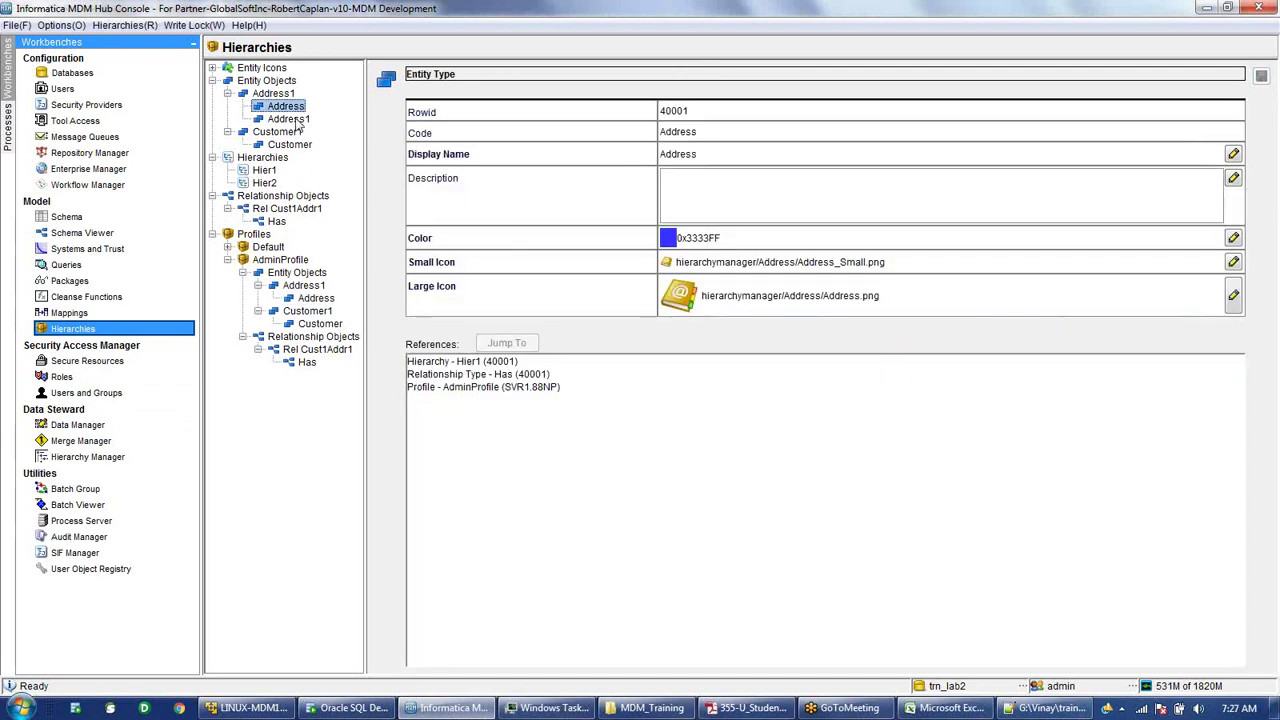
{"action": "left_click", "coordinate": [289, 119]}
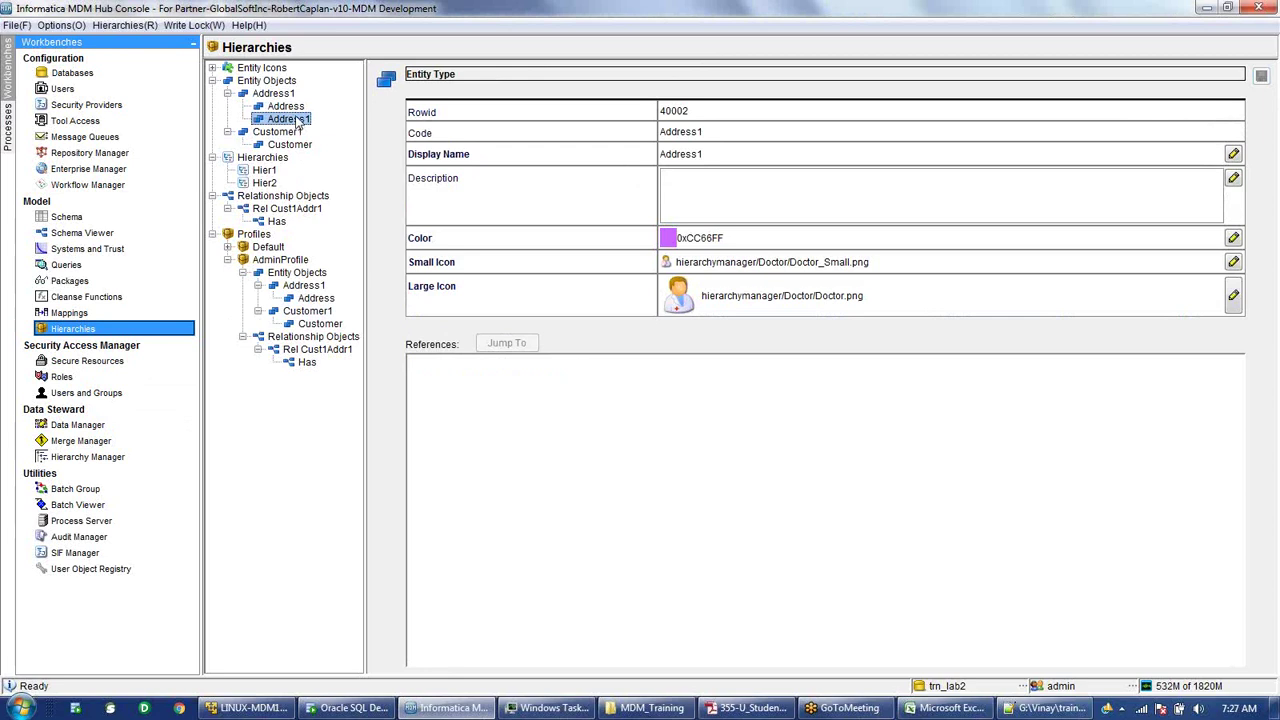
{"action": "left_click", "coordinate": [288, 107]}
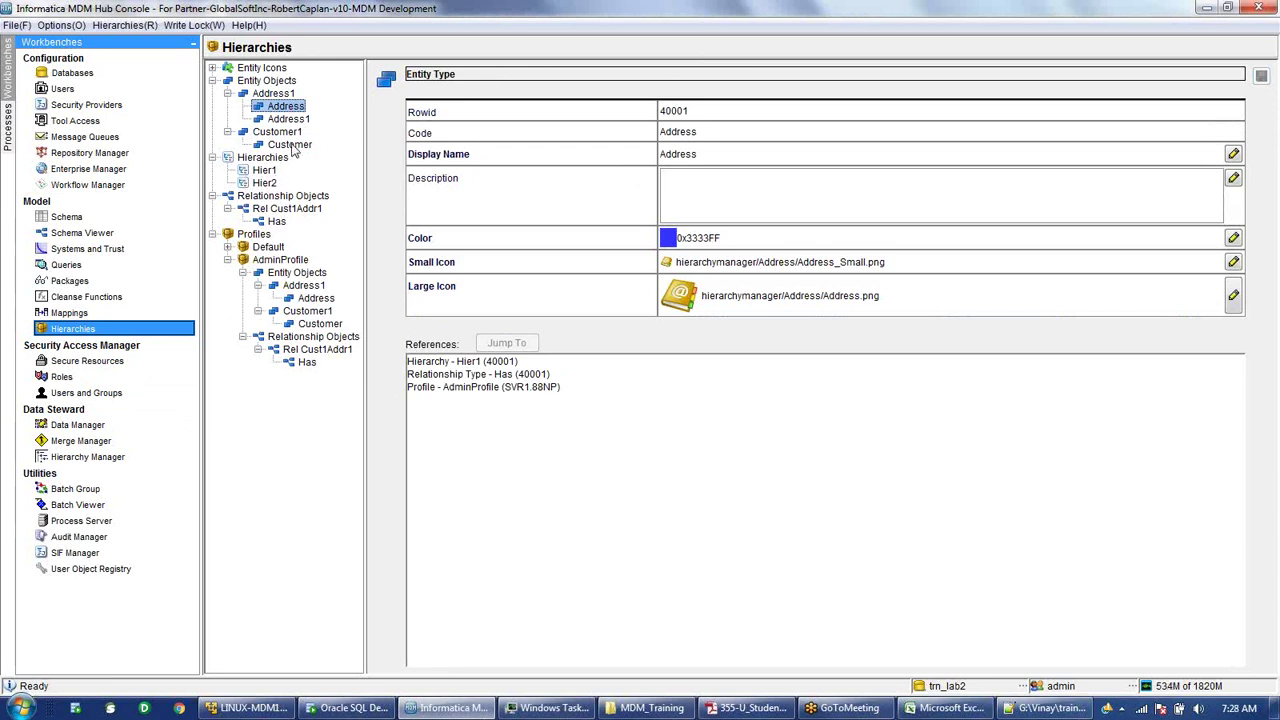
- Switch to Notepad++, review steps 1 to 6 in HM_Steps.txt up to creating a profile, and return to the MDM Hub Console
{"action": "left_click", "coordinate": [306, 362]}
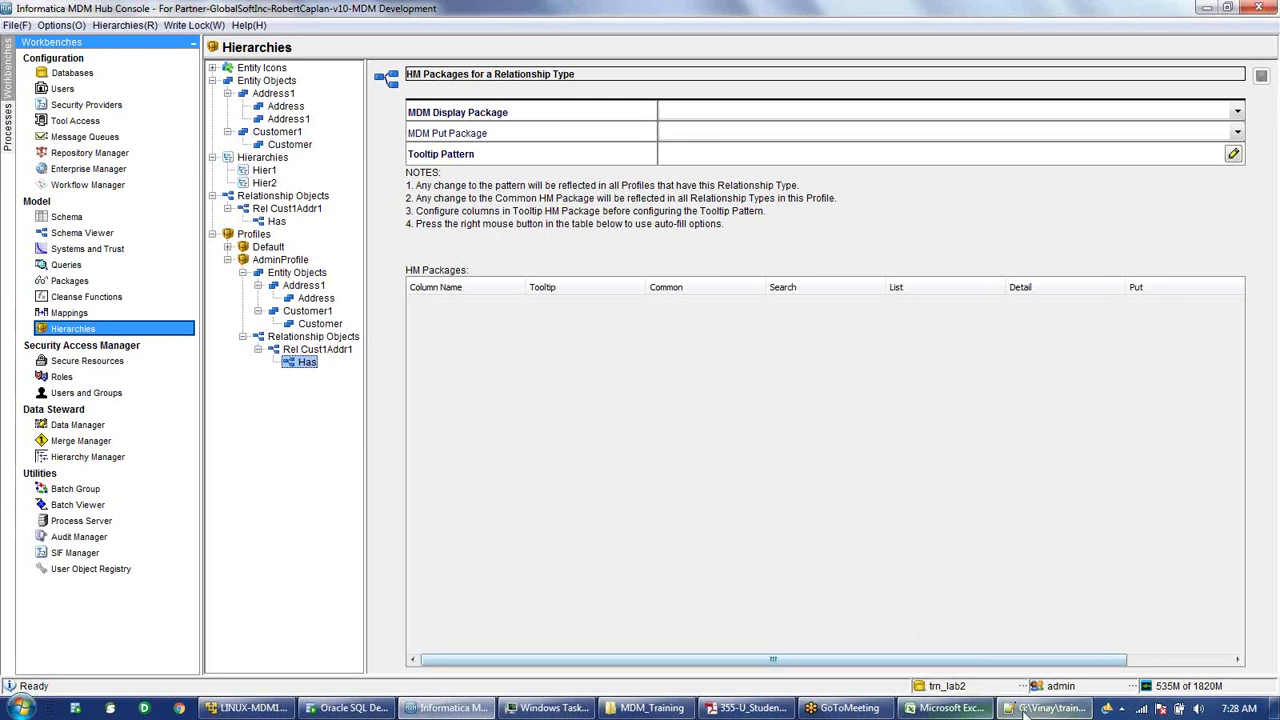
{"action": "mouse_move", "coordinate": [1024, 712]}
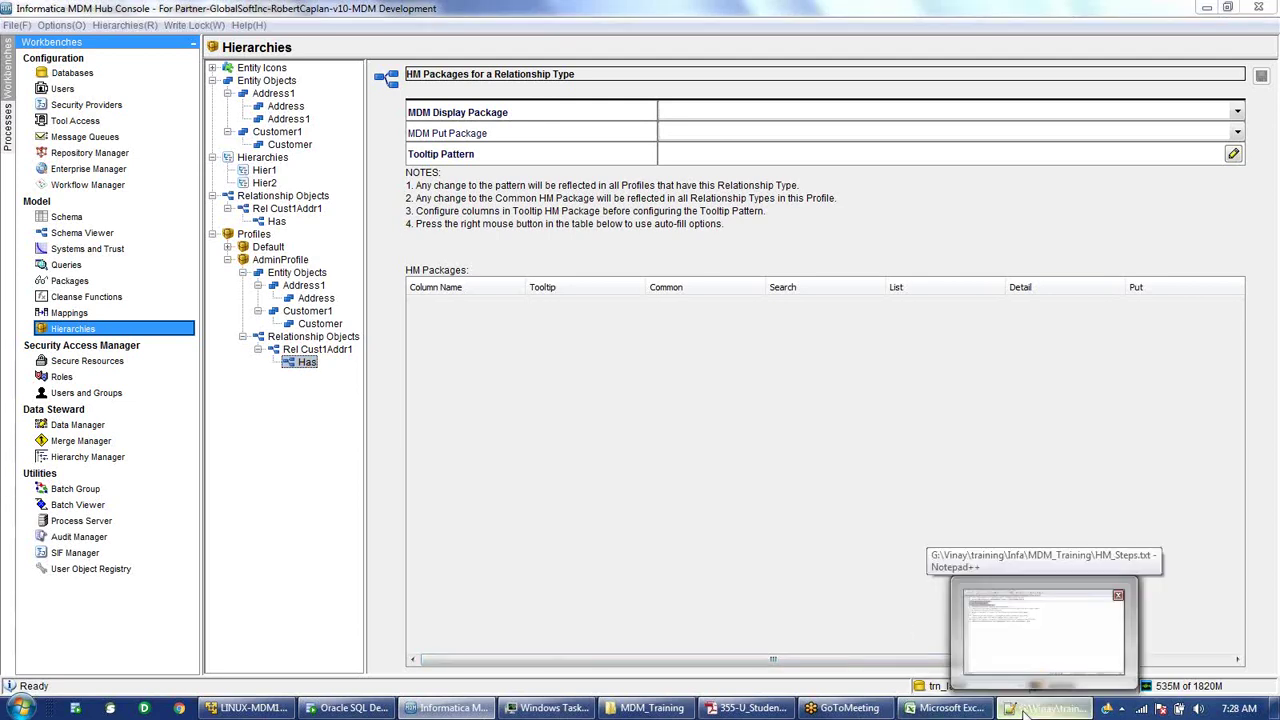
{"action": "left_click", "coordinate": [1024, 712]}
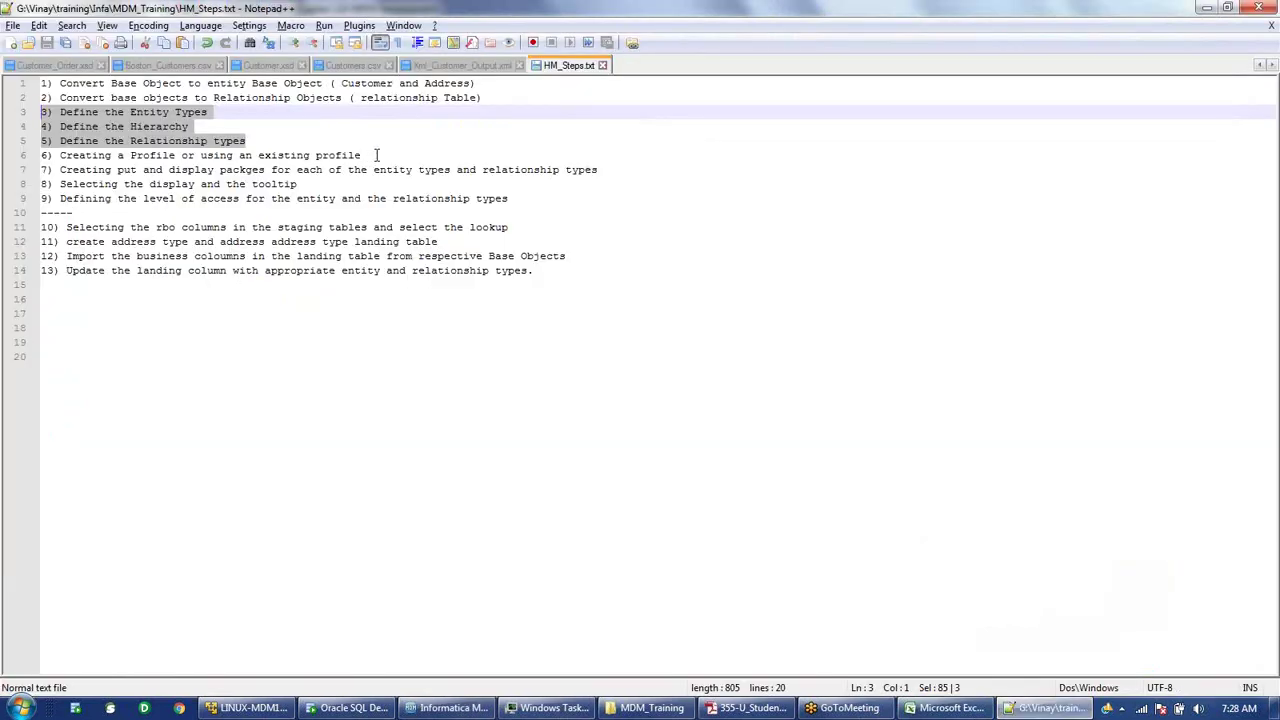
{"action": "left_click_drag", "start_coordinate": [377, 155], "coordinate": [36, 84]}
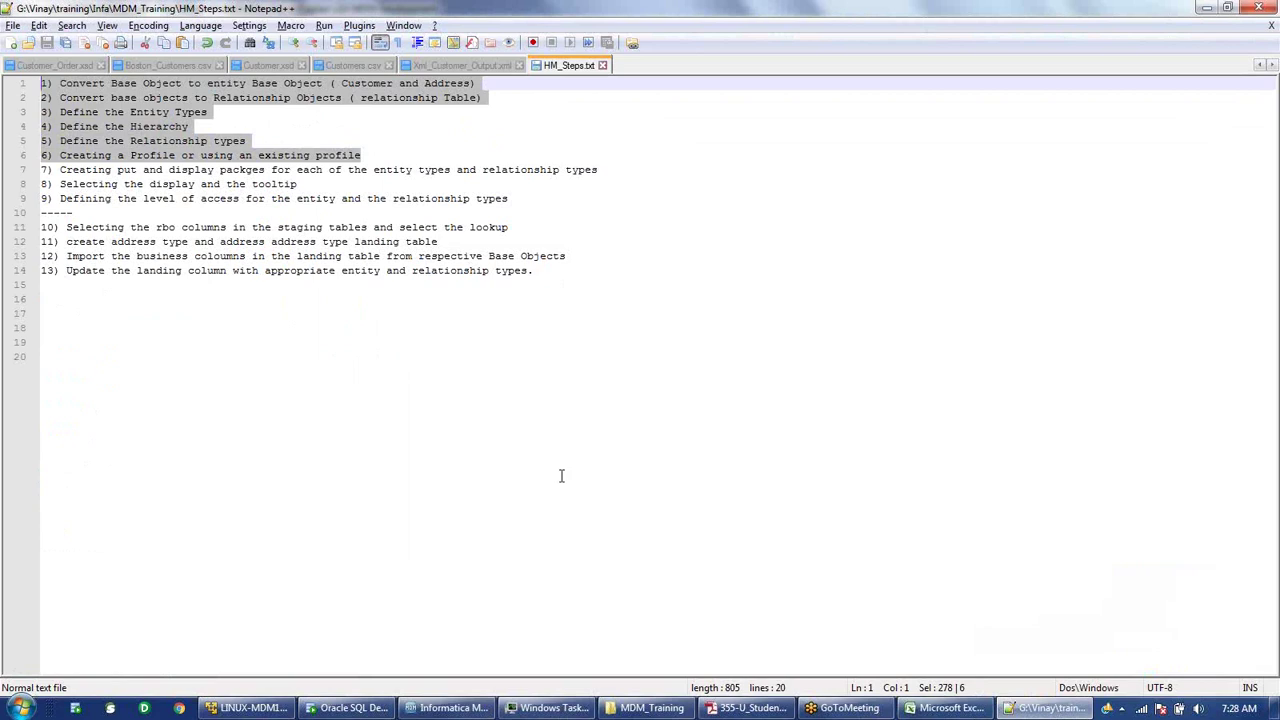
{"action": "left_click", "coordinate": [451, 712]}
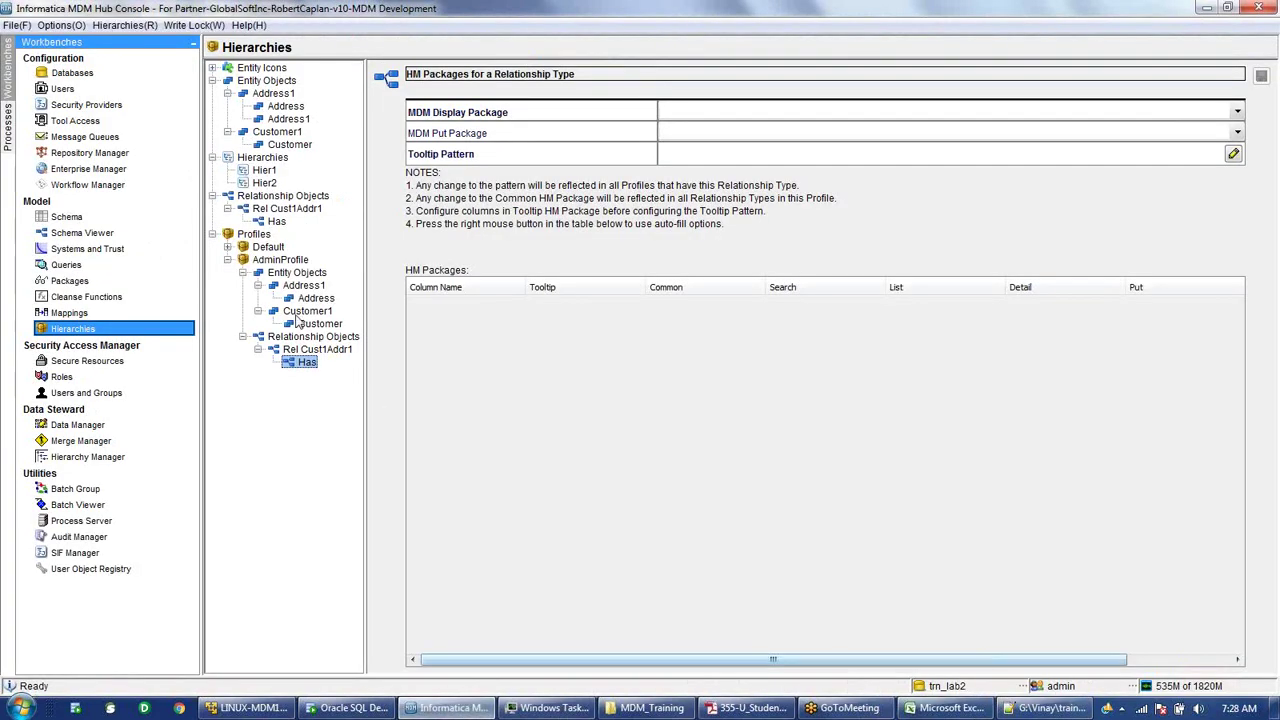
- Examine the package settings of Address, Customer and Has in AdminProfile, including the display and put package choices for Has
{"action": "left_click", "coordinate": [314, 298]}
{"action": "left_click", "coordinate": [319, 324]}
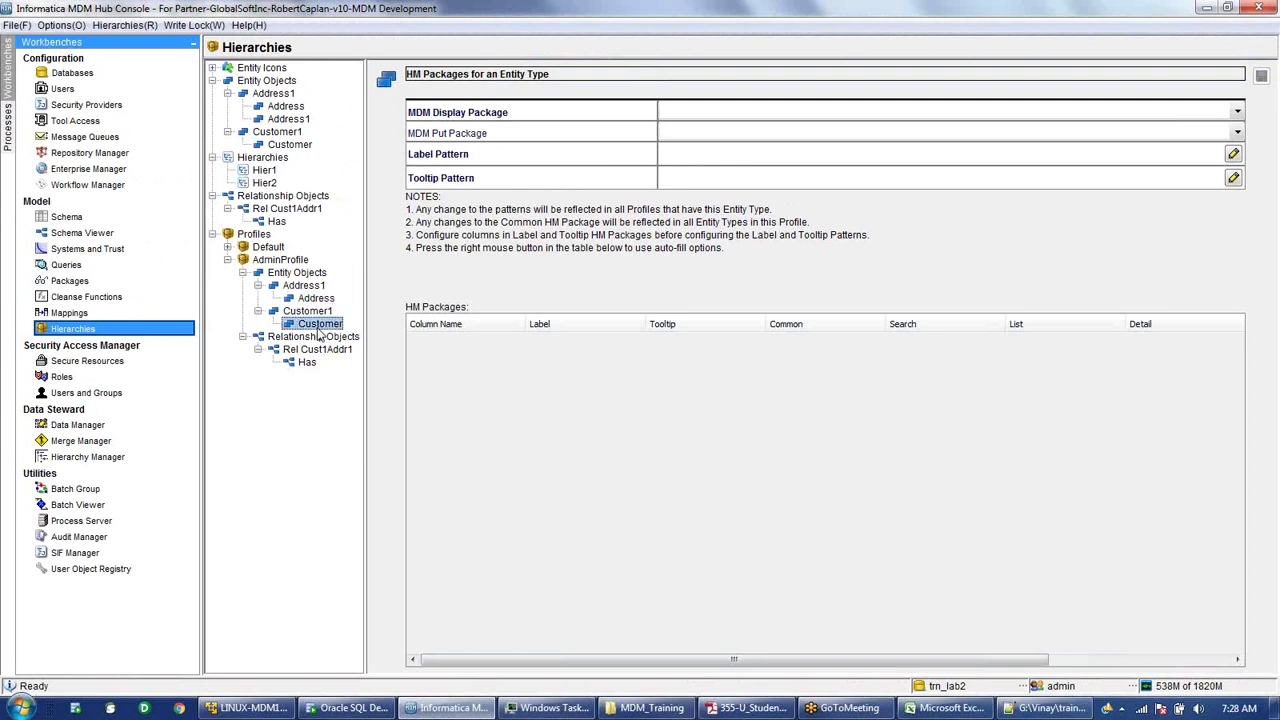
{"action": "left_click", "coordinate": [306, 363]}
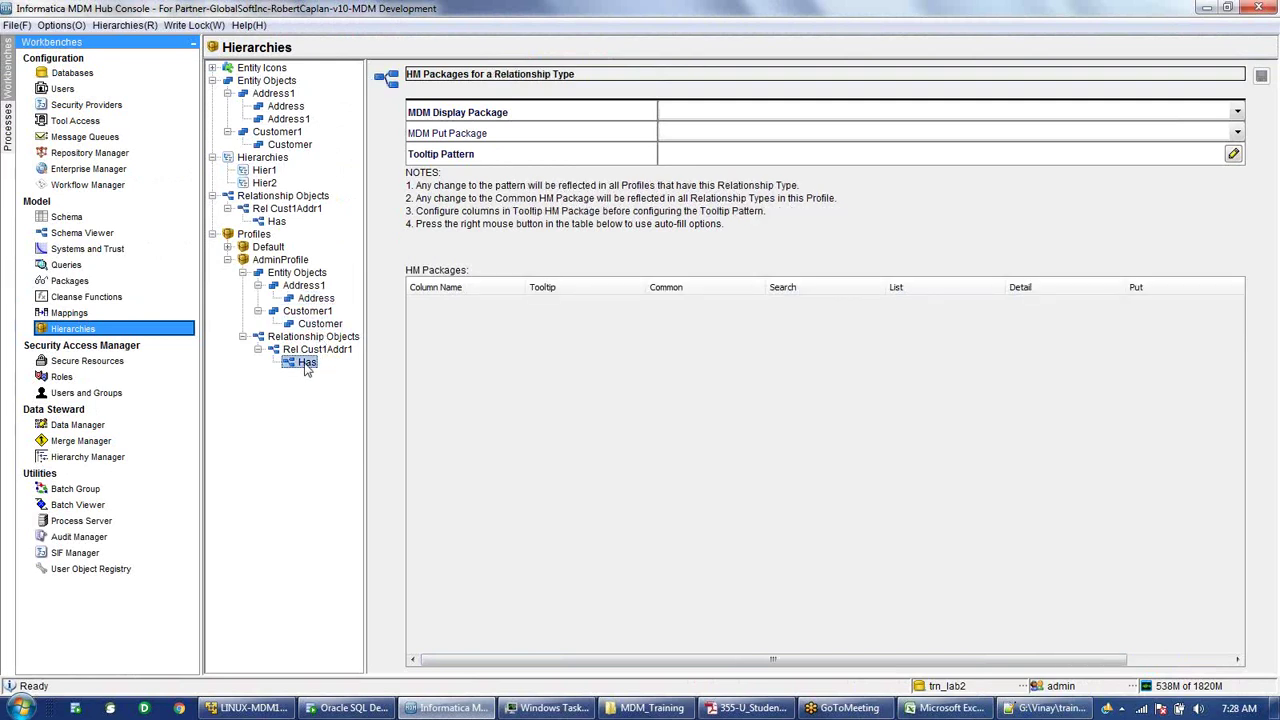
{"action": "left_click", "coordinate": [716, 121]}
{"action": "left_click", "coordinate": [716, 117]}
{"action": "left_click", "coordinate": [697, 127]}
{"action": "left_click", "coordinate": [700, 139]}
- Check the MDM Display Package choices and the available actions for the Address entity type in AdminProfile
{"action": "left_click", "coordinate": [315, 298]}
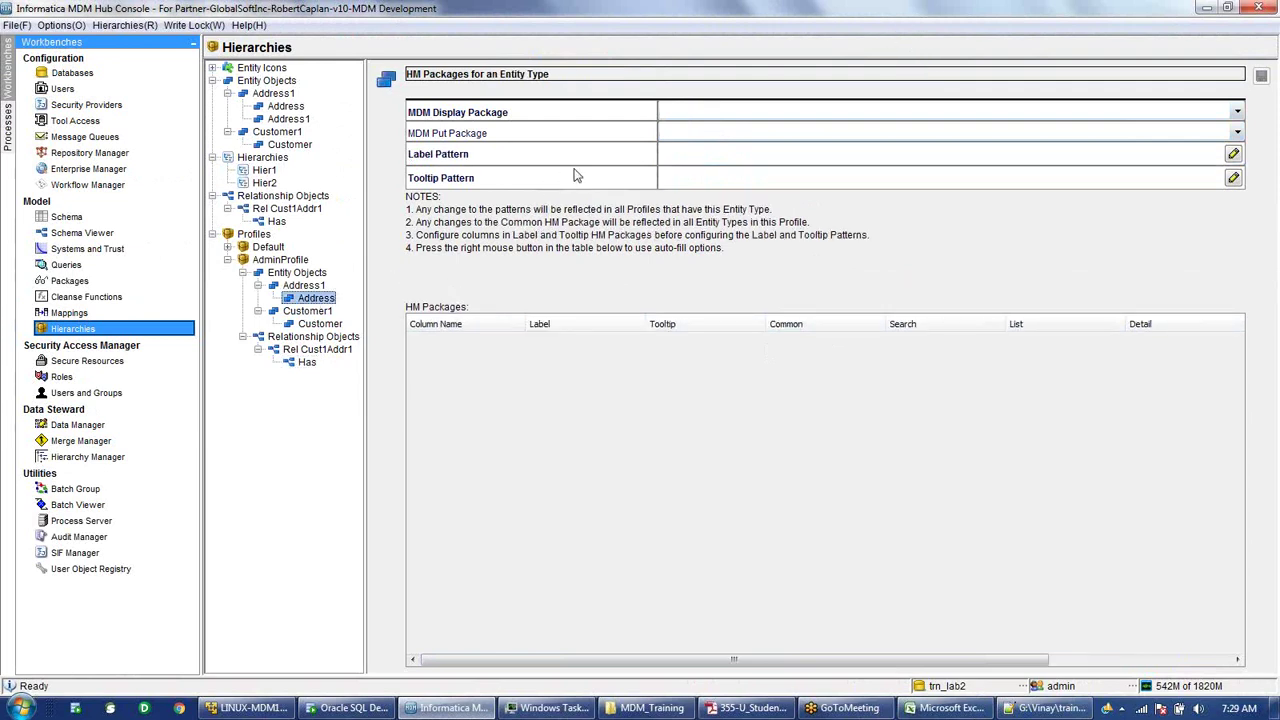
{"action": "left_click", "coordinate": [683, 112]}
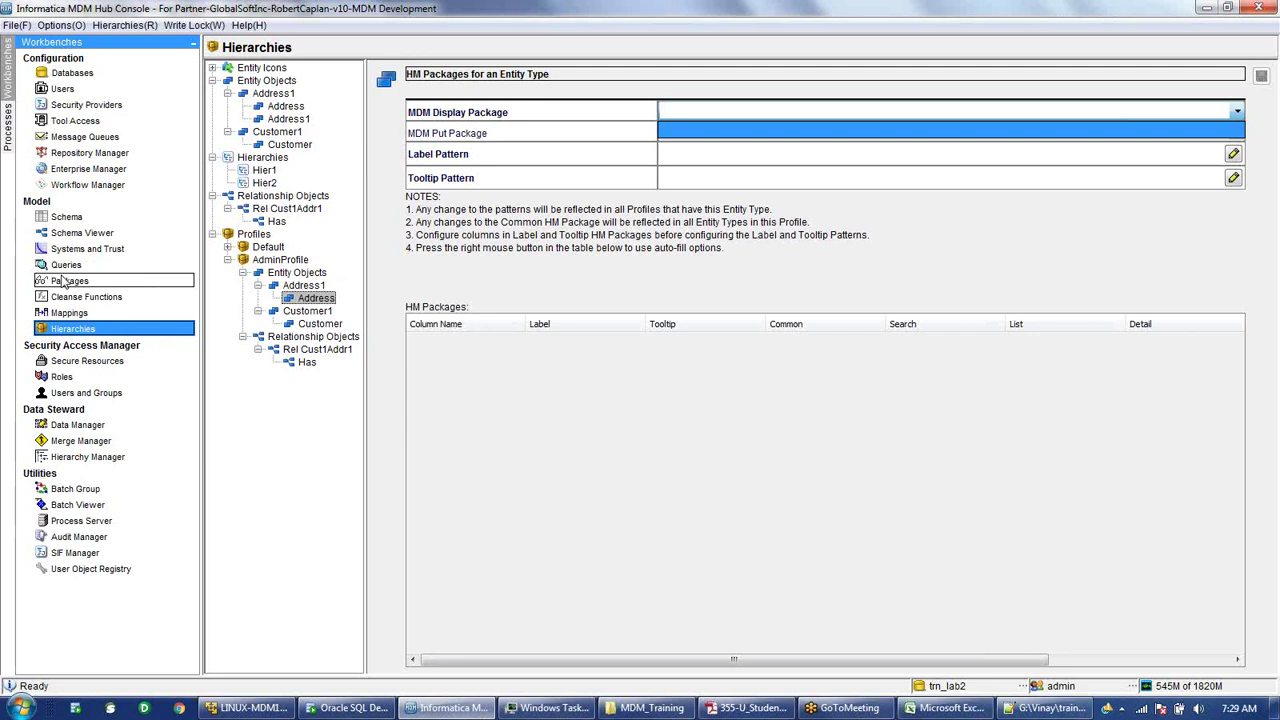
{"action": "left_click", "coordinate": [318, 299]}
{"action": "right_click", "coordinate": [320, 301]}
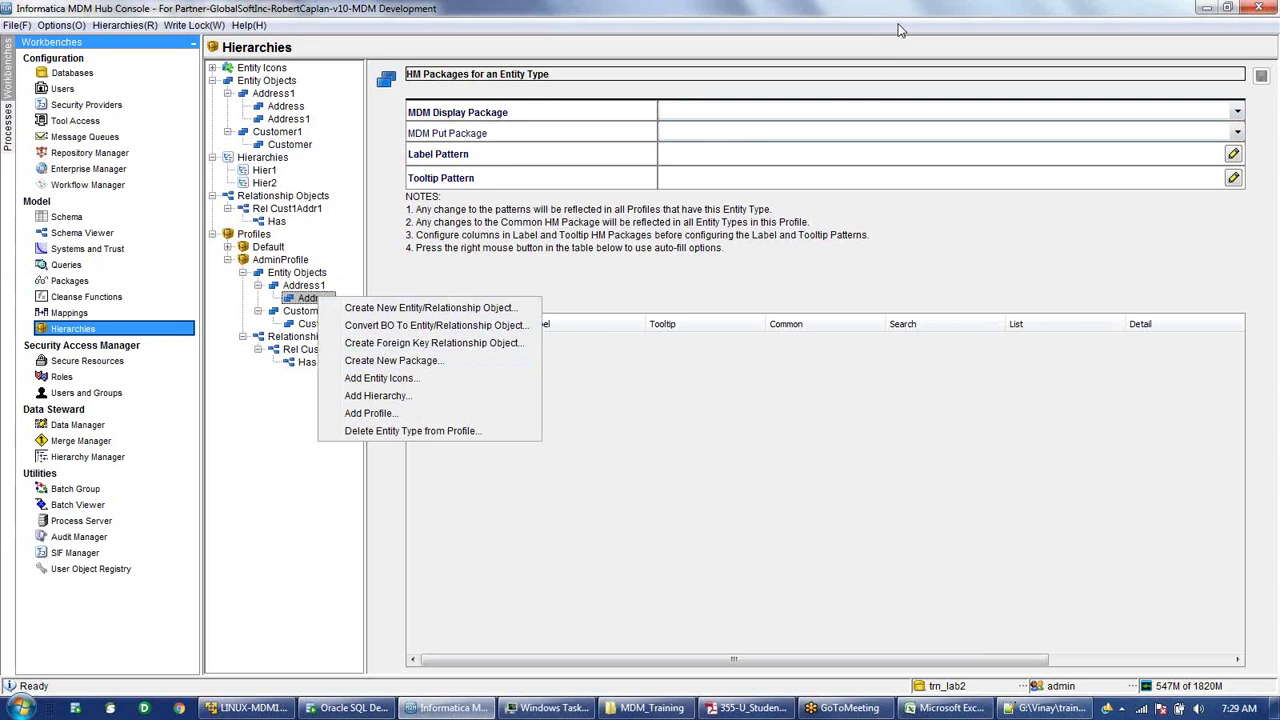
{"action": "left_click", "coordinate": [980, 26]}
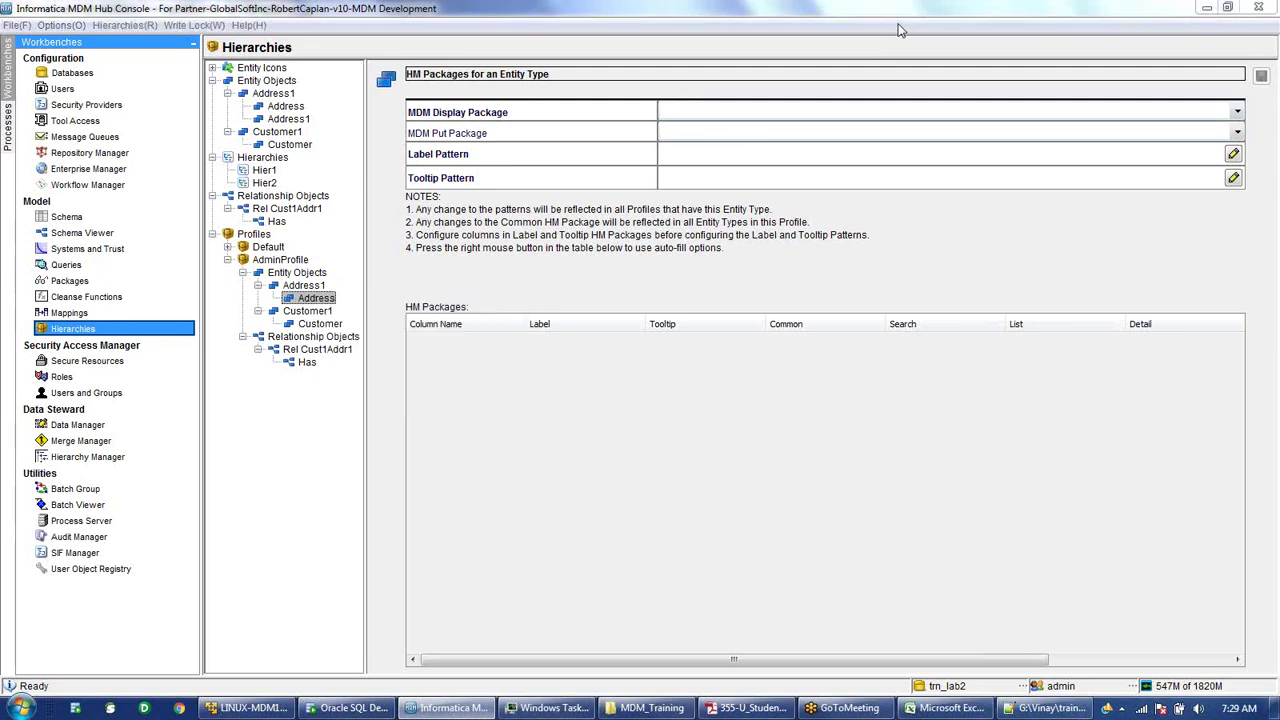